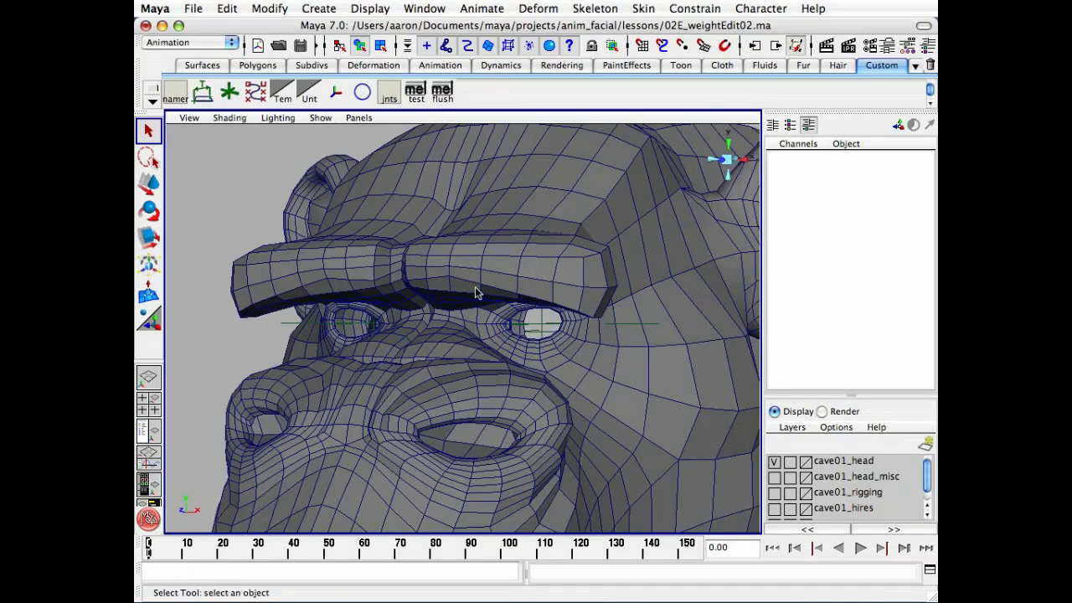
Examine the brow ridge of the head model from several angles, including its outer ends and the centre crease
alt+drag(474, 293, 517, 290)
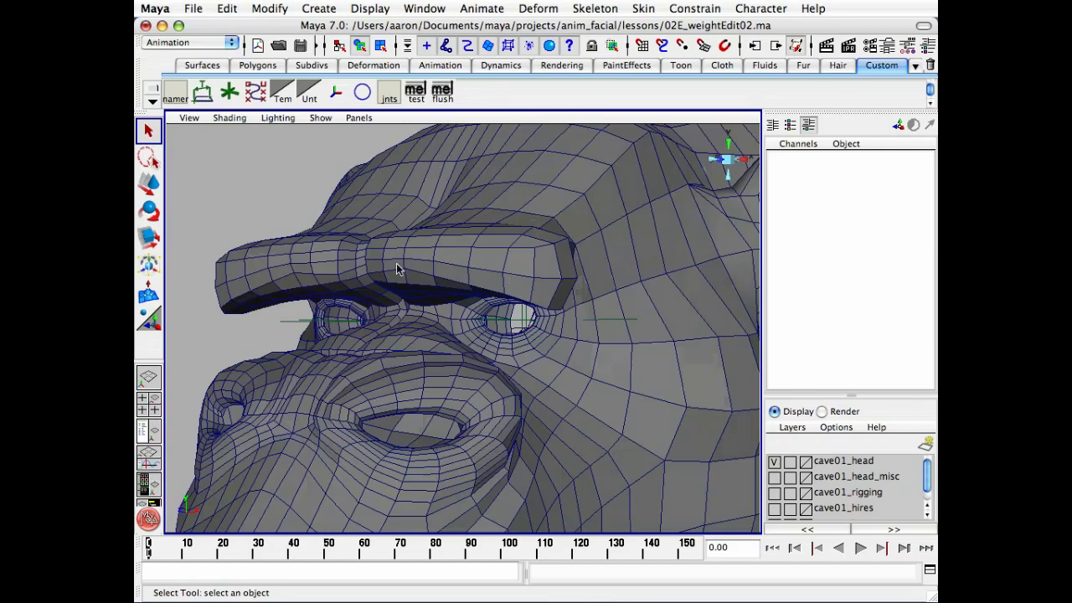
alt+right_drag(461, 262, 485, 287)
alt+drag(485, 287, 512, 285)
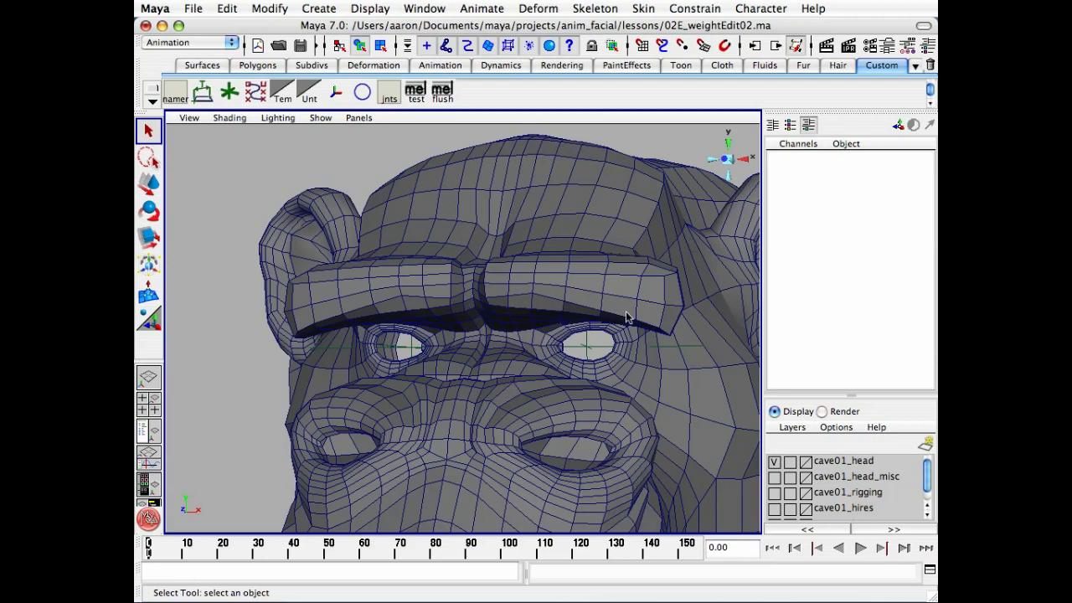
alt+drag(627, 311, 614, 278)
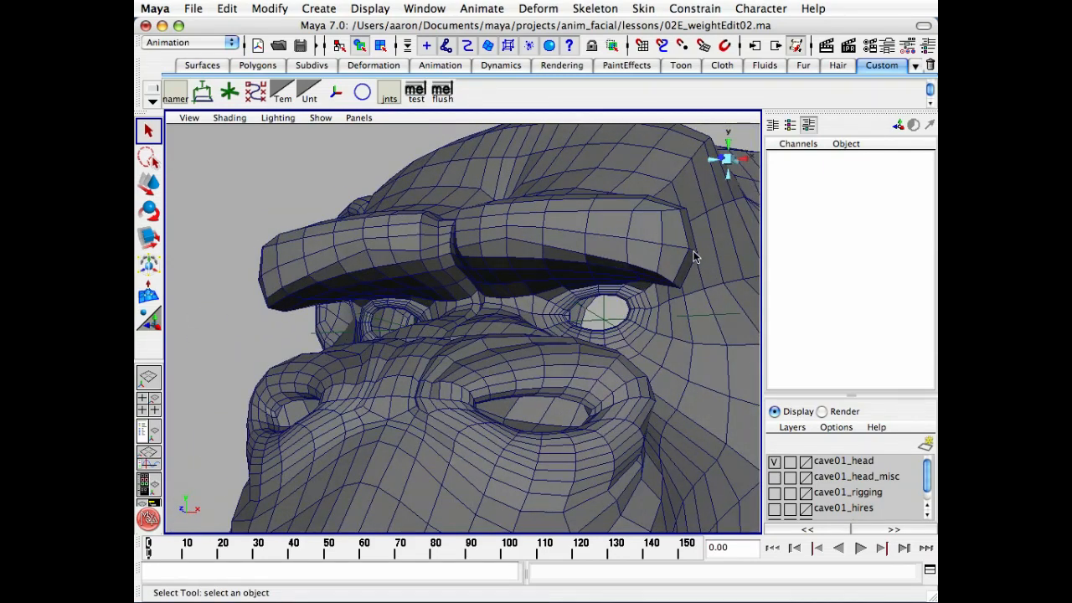
alt+drag(574, 234, 669, 307)
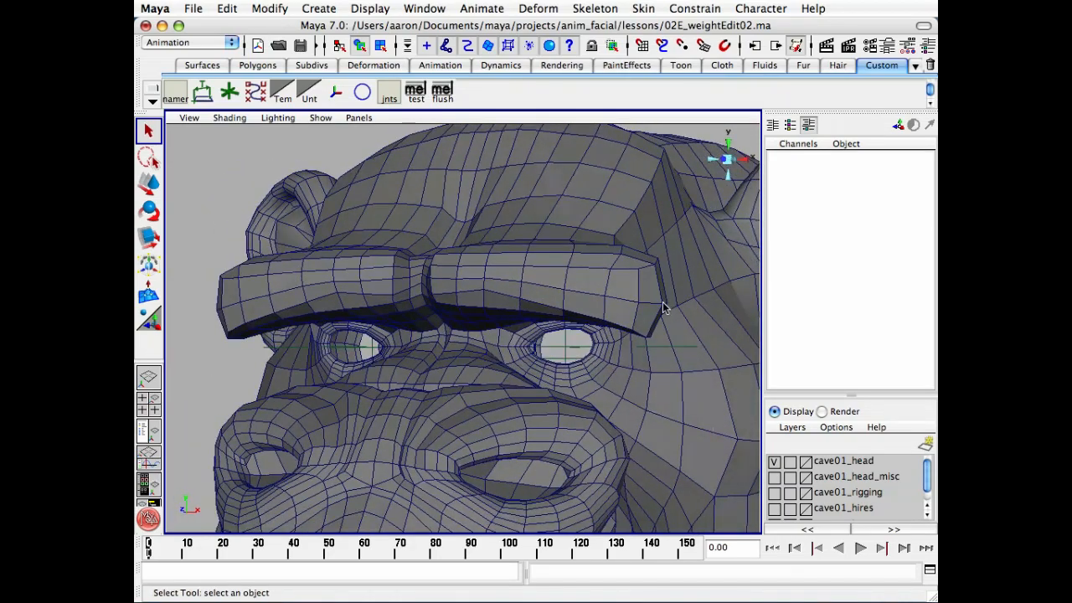
alt+drag(468, 308, 497, 310)
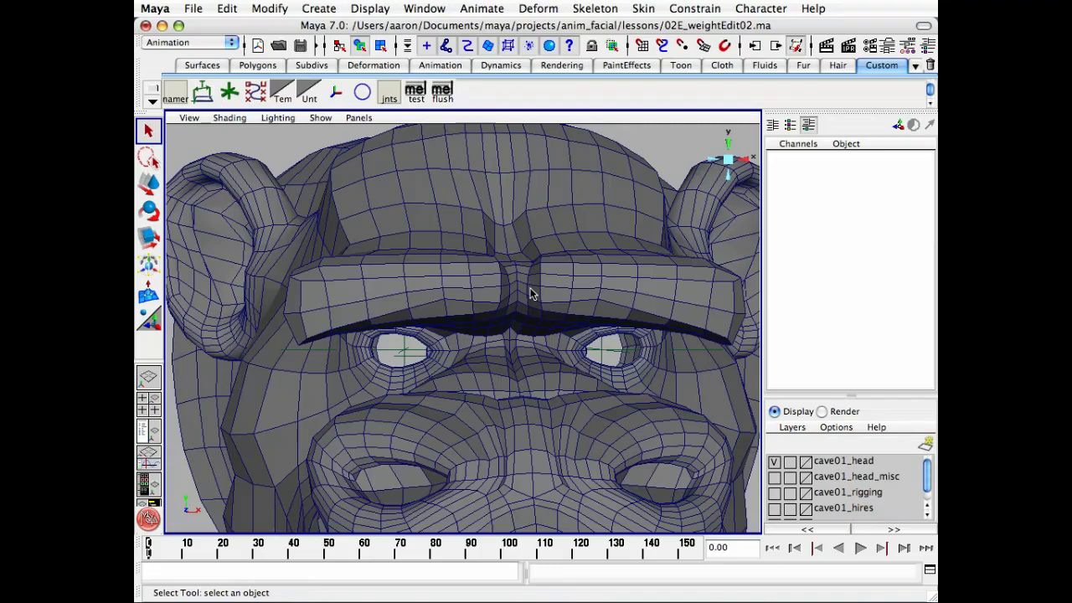
alt+drag(724, 312, 675, 311)
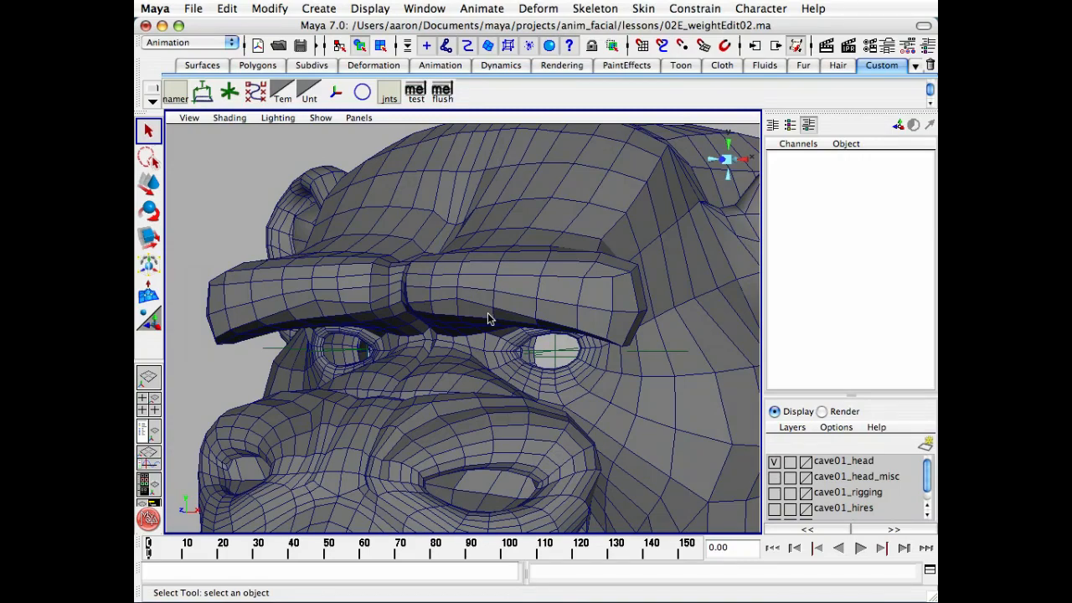
alt+drag(541, 299, 529, 301)
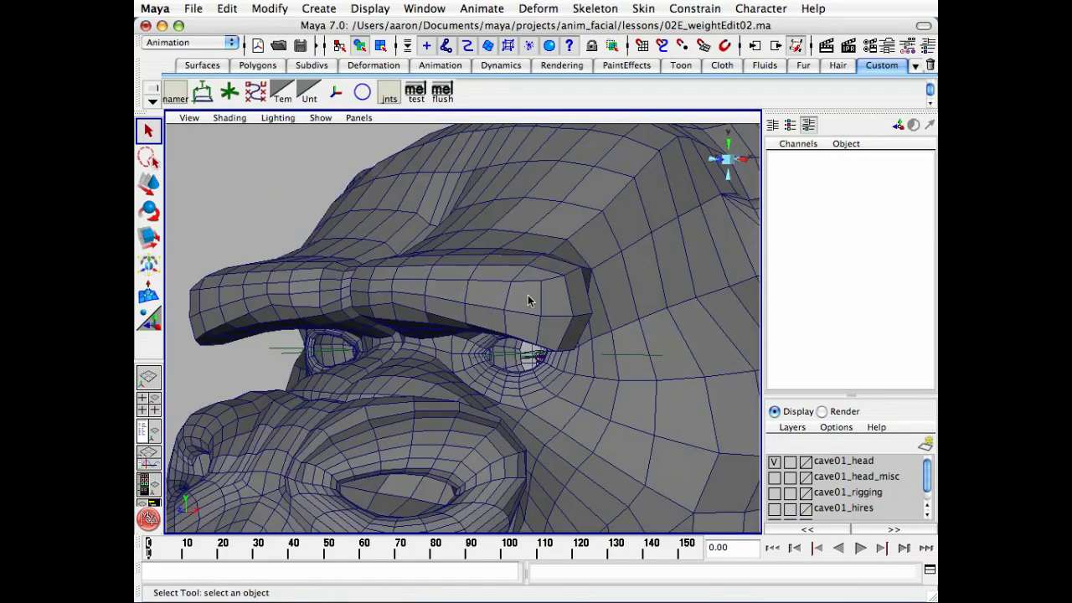
mouse_move(458, 333)
alt+mouse_down()
mouse_move(448, 333)
mouse_move(474, 332)
alt+mouse_up()
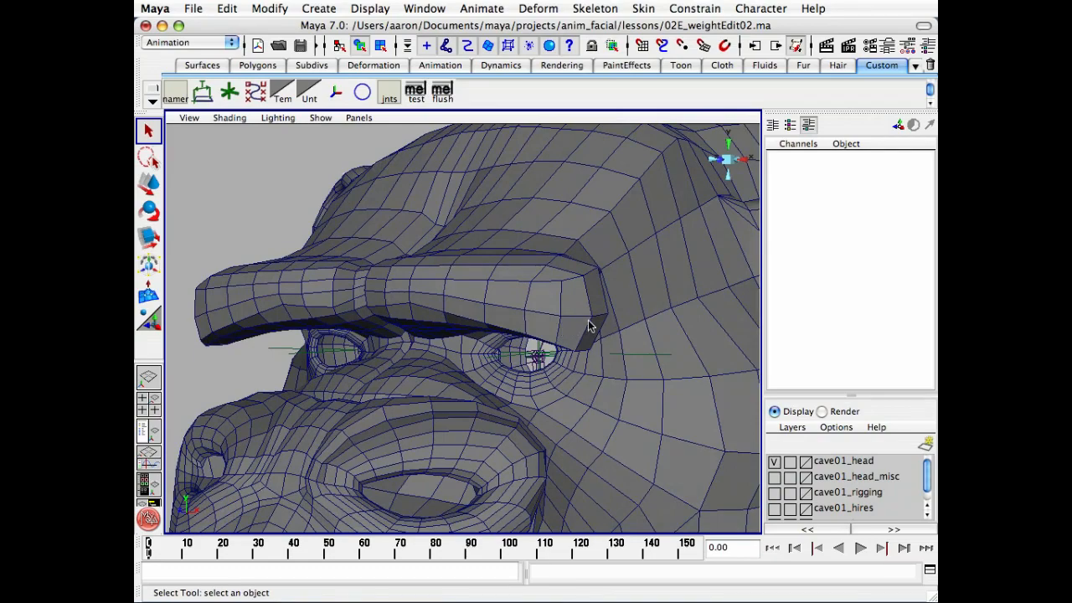
alt+drag(405, 326, 431, 323)
mouse_move(431, 323)
alt+right_down()
mouse_move(455, 318)
mouse_move(435, 305)
alt+right_up()
alt+drag(435, 305, 437, 307)
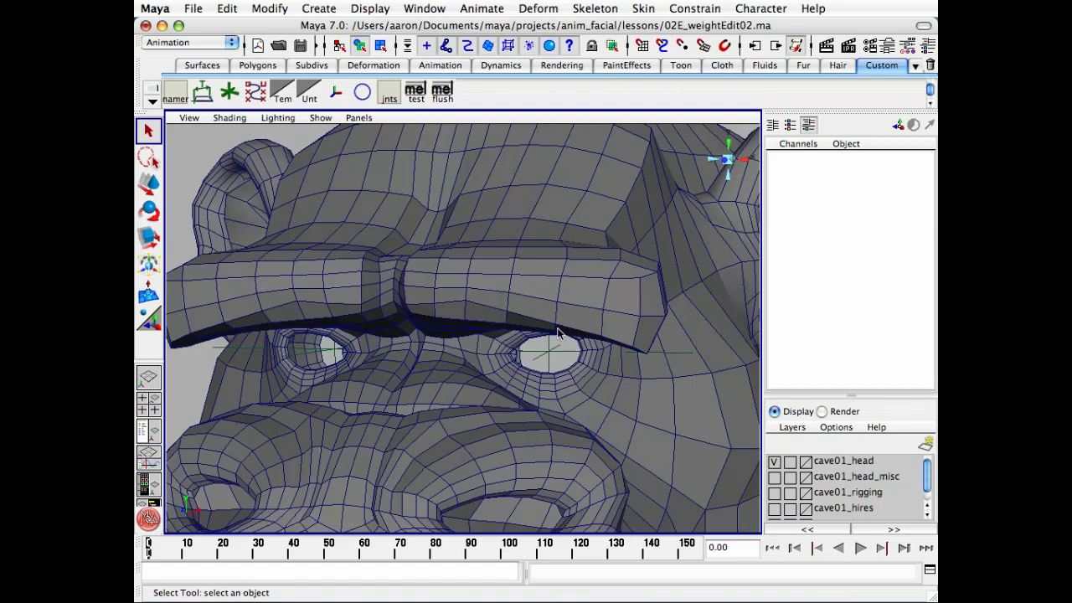
With point snapping on, build a five-joint chain along the character's left brow, from its outer end to the centre crease
click(685, 50)
click(596, 9)
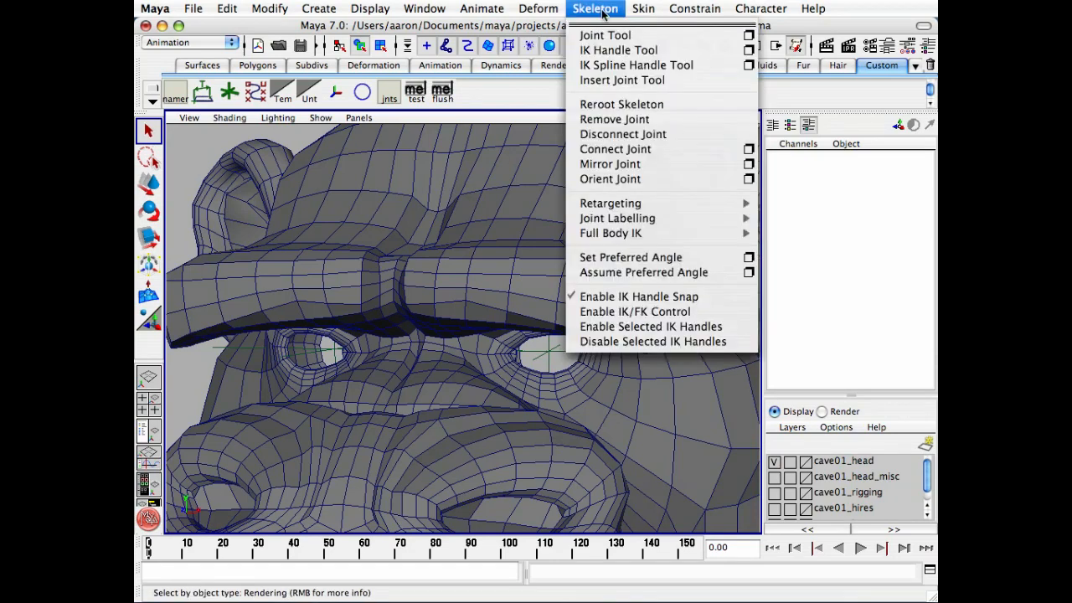
click(654, 40)
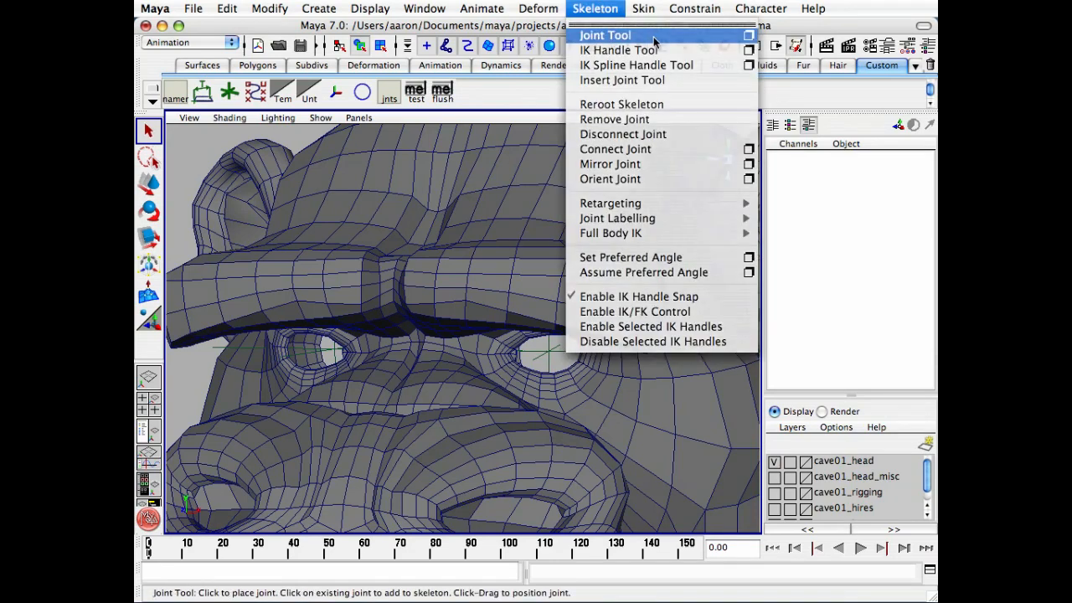
alt+drag(583, 289, 546, 293)
alt+right_drag(546, 293, 565, 290)
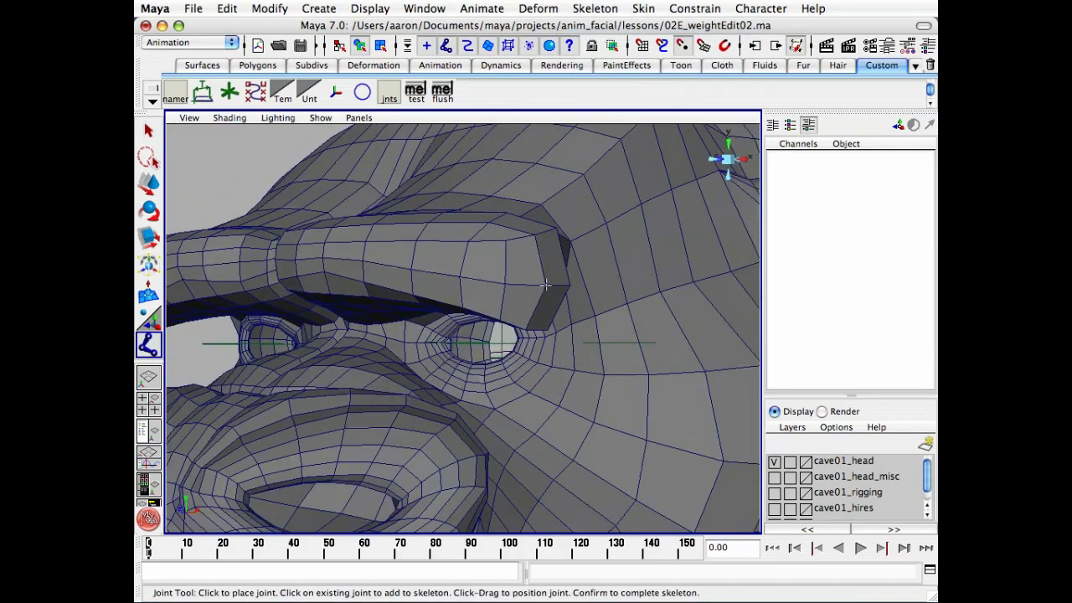
click(547, 286)
alt+drag(554, 267, 523, 236)
click(561, 263)
click(547, 273)
alt+drag(546, 272, 586, 298)
click(534, 284)
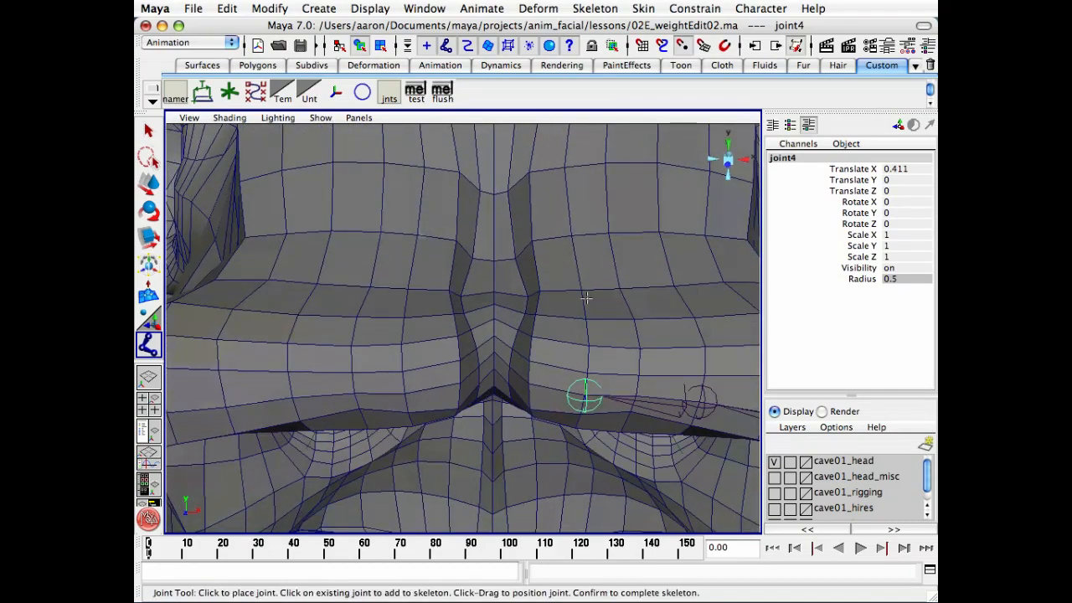
click(527, 383)
key(Return)
Select all five brow joints in the Hypergraph and set their radius to 0.25
alt+right_drag(576, 376, 494, 360)
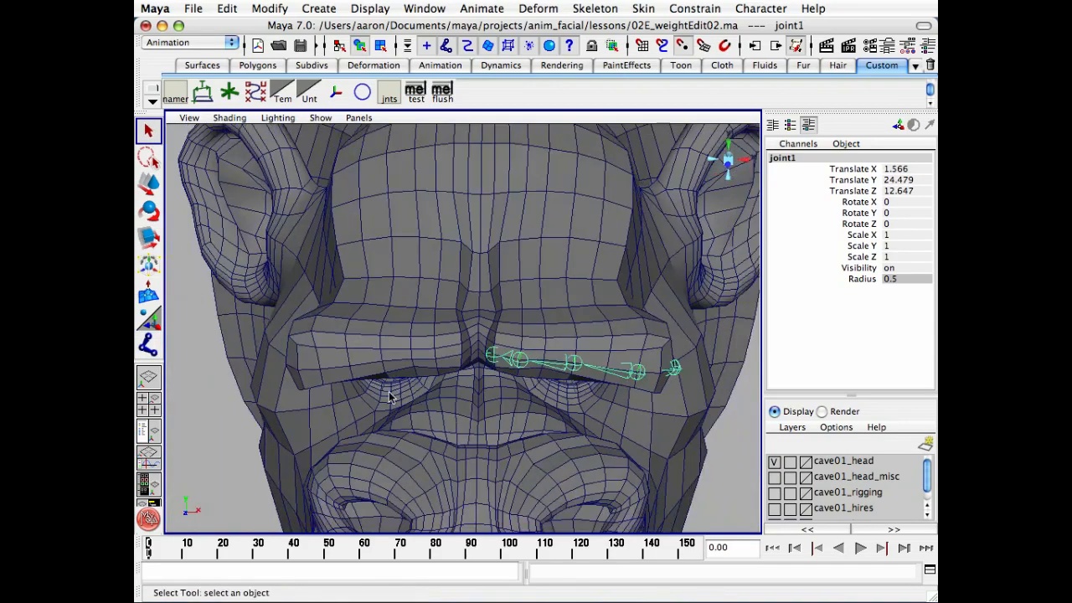
alt+drag(494, 360, 402, 349)
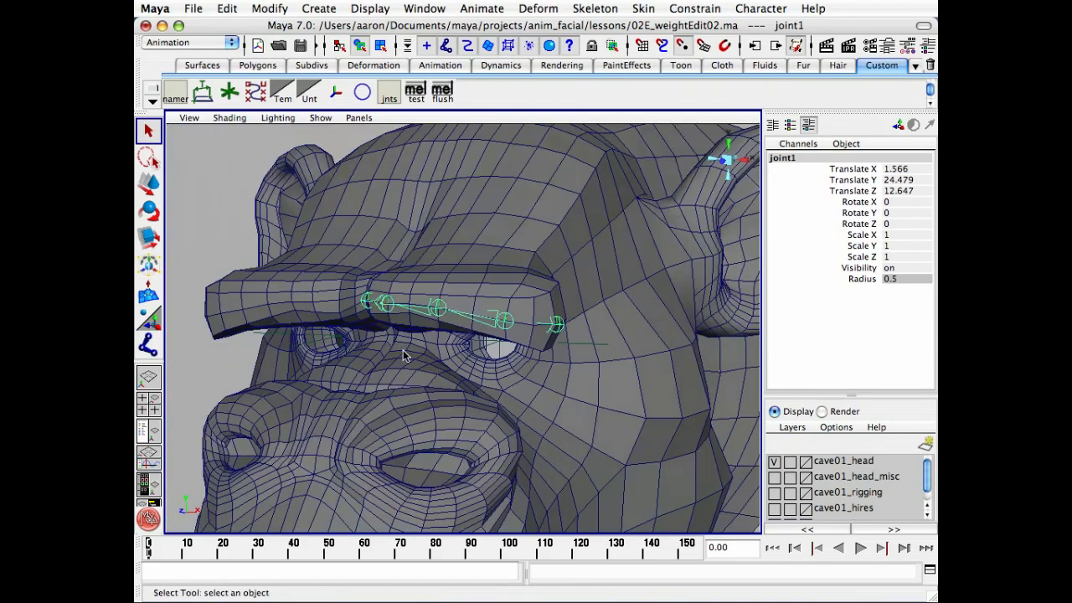
key(shift+h)
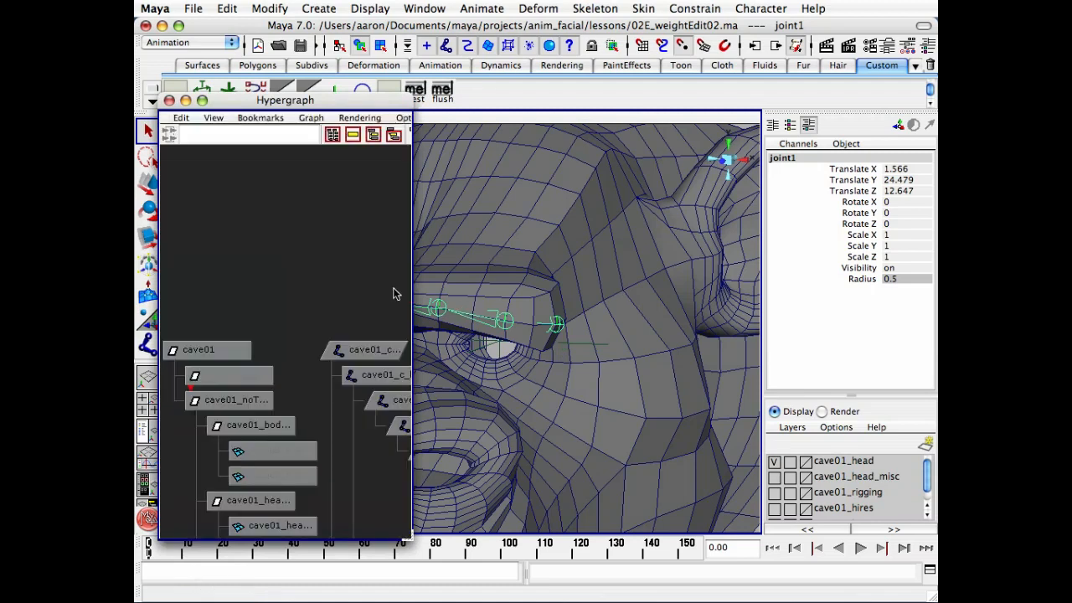
key(f)
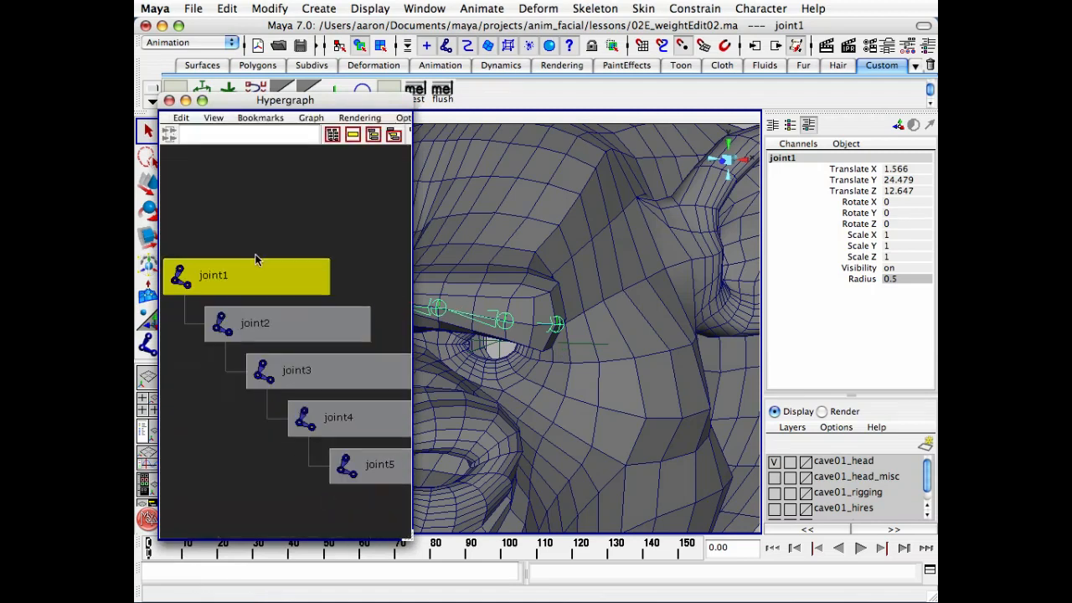
drag(238, 219, 334, 432)
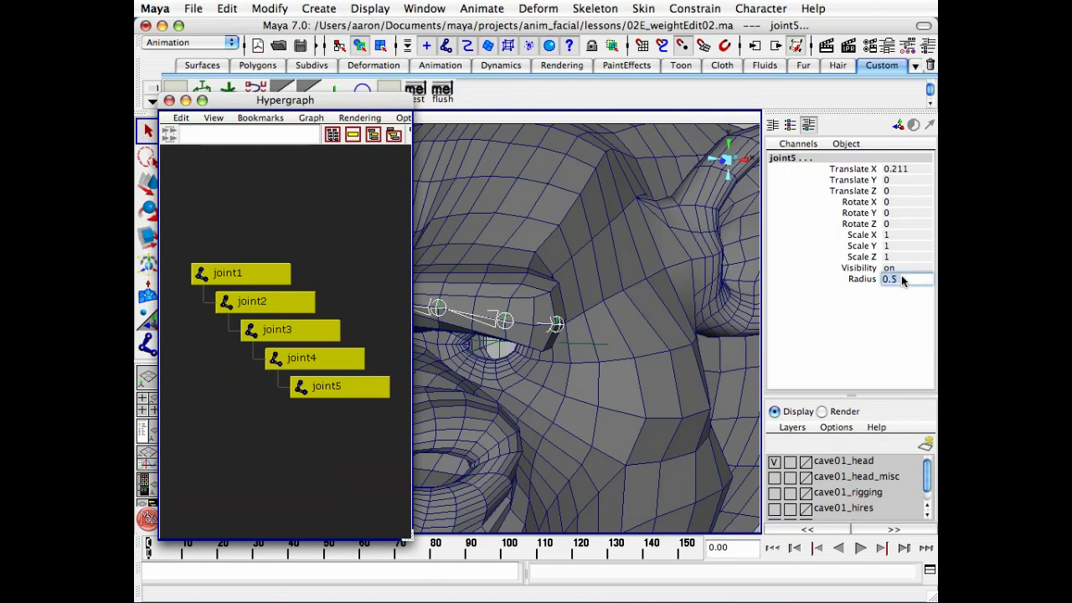
key(Return)
Display the local rotation axes of the five selected brow joints
alt+middle_drag(553, 262, 626, 251)
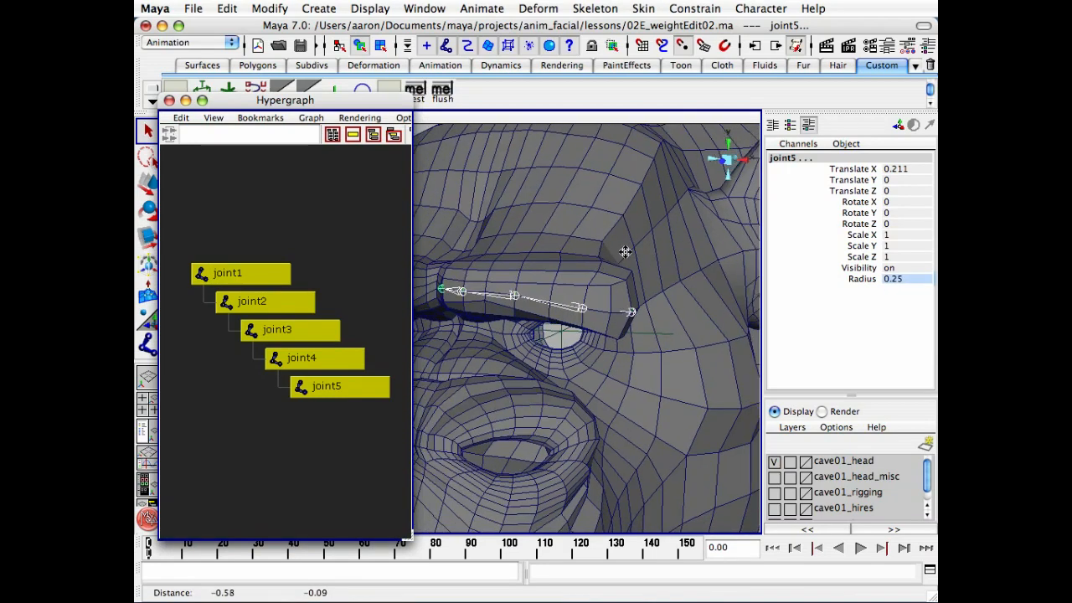
alt+drag(627, 252, 623, 256)
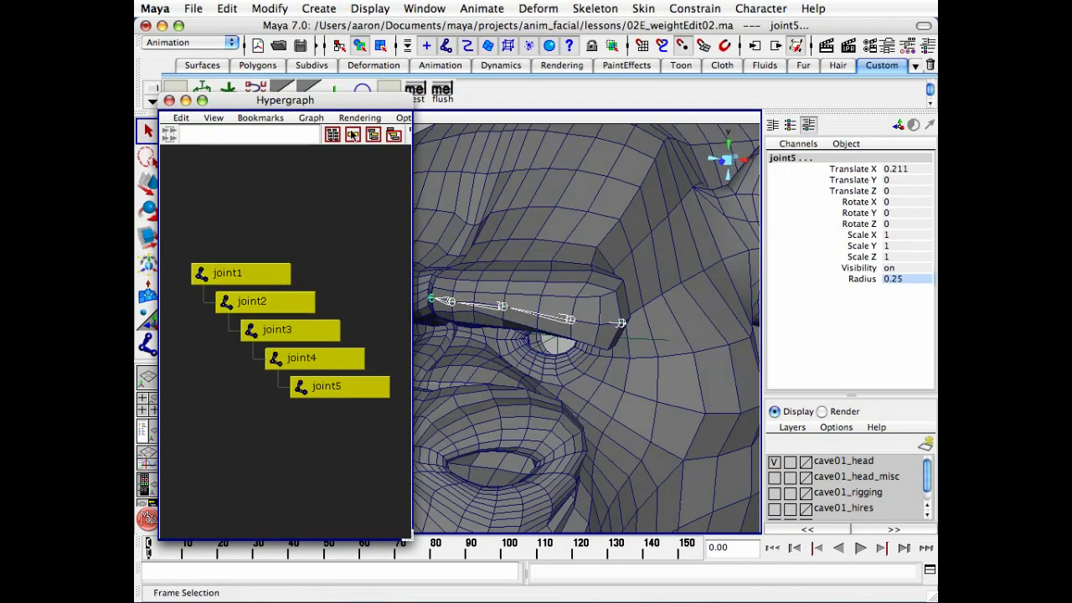
click(372, 9)
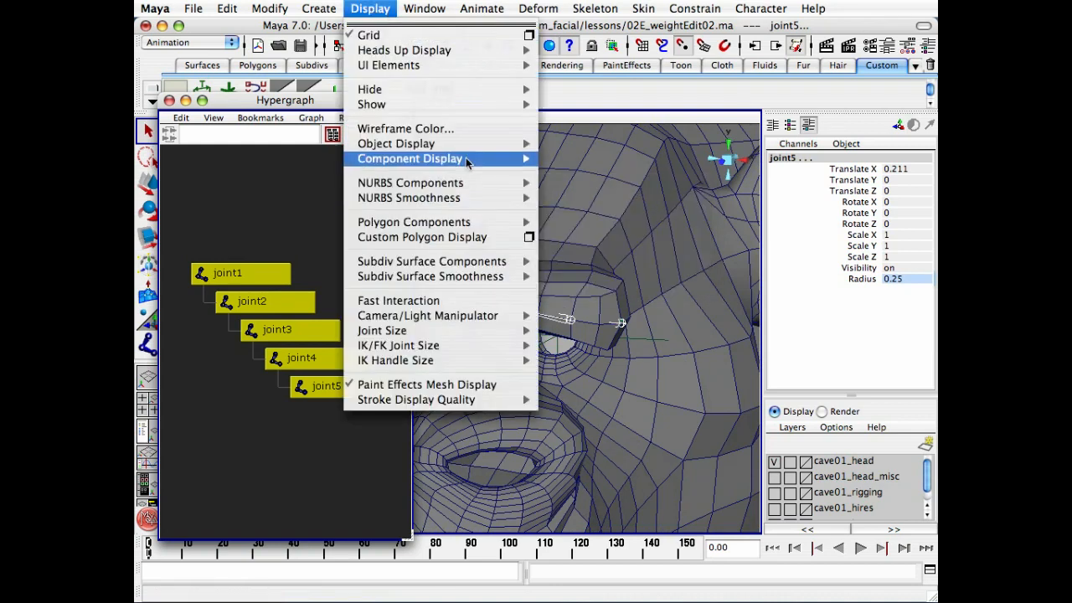
mouse_move(470, 159)
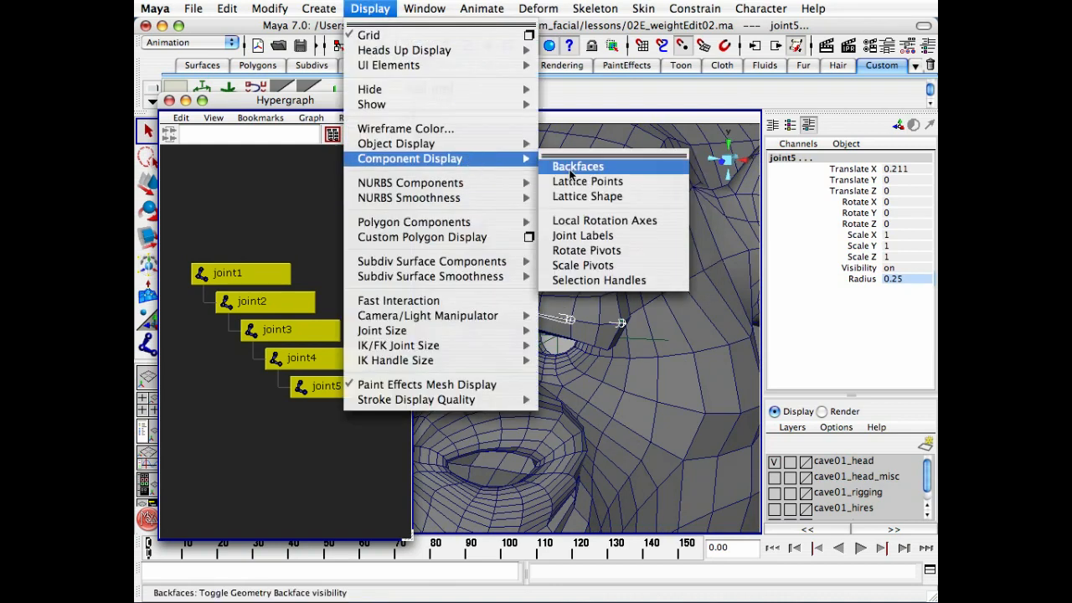
click(670, 222)
Examine the orientation of the brow joints' local rotation axes relative to the brow surface from the side and front
alt+drag(671, 222, 624, 219)
alt+middle_drag(624, 219, 721, 210)
alt+drag(722, 210, 631, 215)
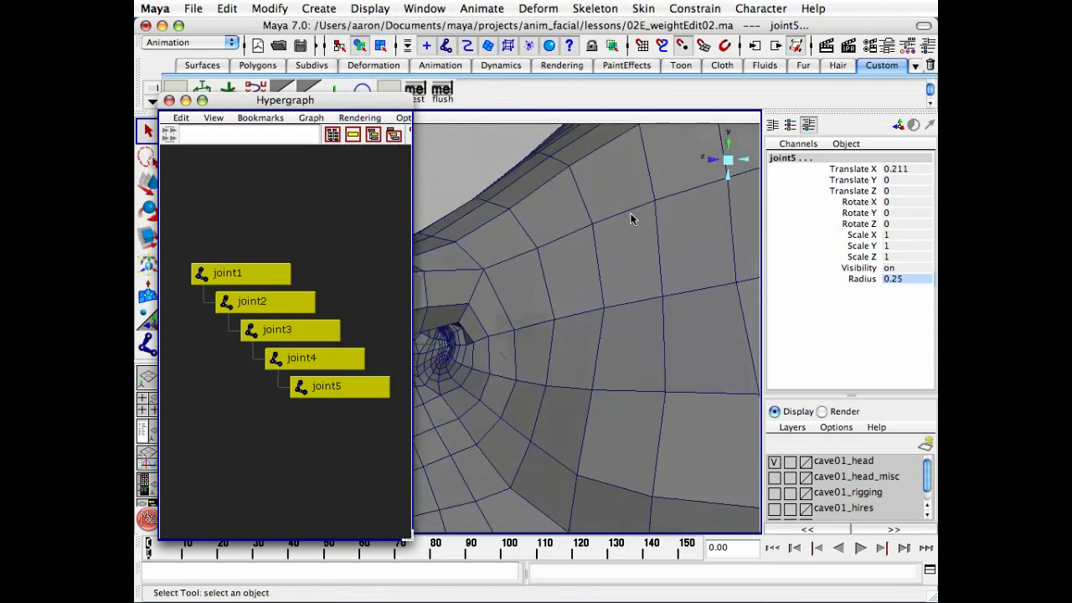
alt+middle_drag(631, 215, 699, 229)
alt+drag(700, 235, 647, 236)
alt+right_drag(647, 237, 681, 210)
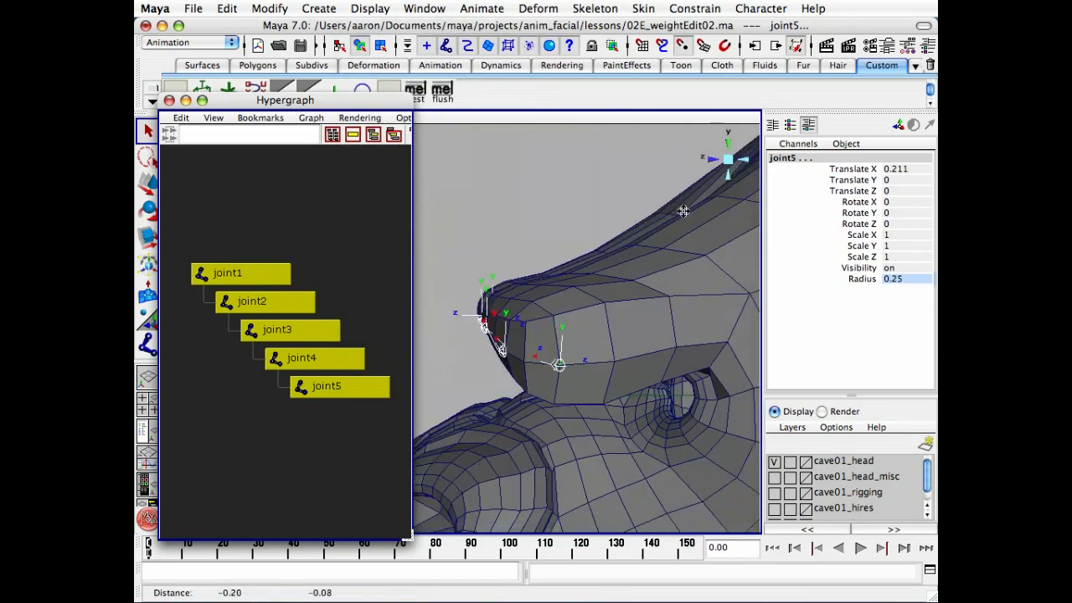
alt+middle_drag(682, 210, 694, 215)
alt+drag(693, 215, 772, 213)
alt+drag(597, 309, 669, 295)
alt+drag(574, 294, 661, 269)
alt+right_drag(661, 270, 664, 267)
alt+drag(664, 267, 613, 254)
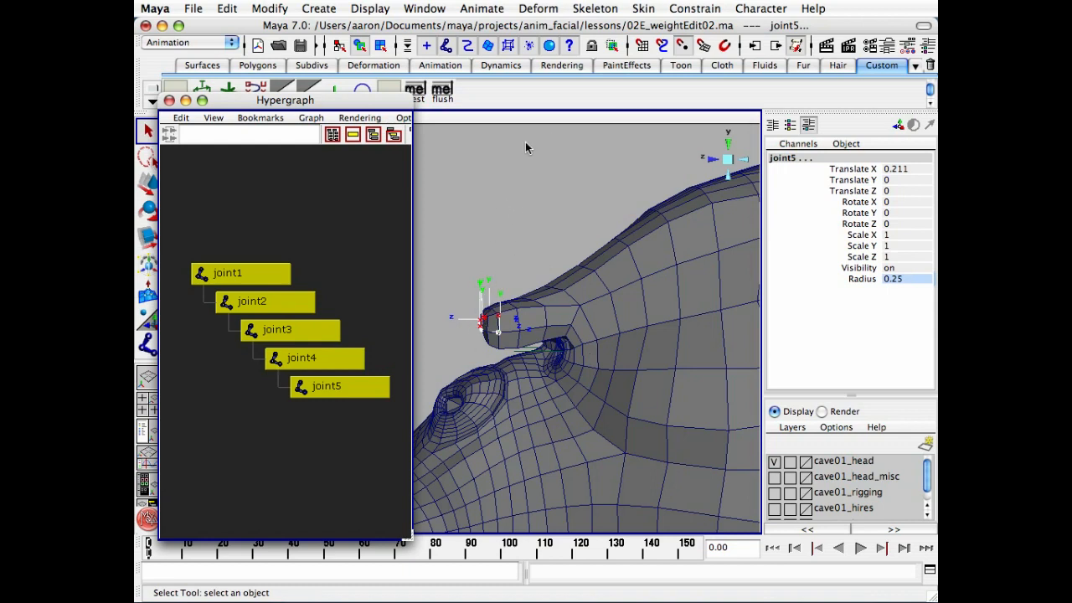
mouse_move(491, 264)
alt+mouse_down()
mouse_move(618, 263)
mouse_move(514, 234)
mouse_move(506, 267)
mouse_move(487, 275)
mouse_move(496, 278)
alt+mouse_up()
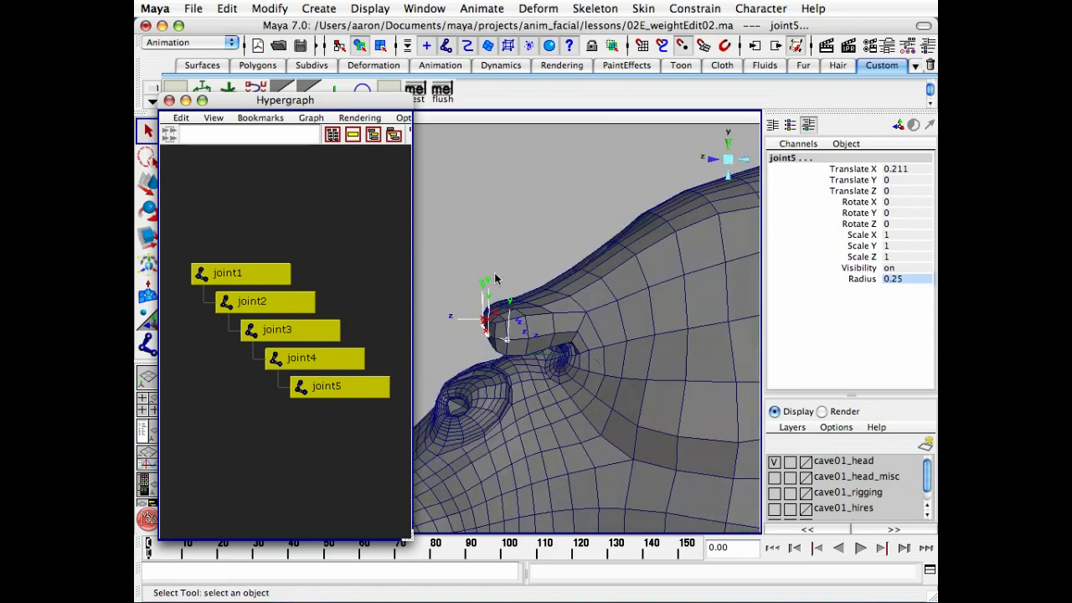
alt+right_drag(516, 342, 582, 314)
mouse_move(629, 312)
alt+mouse_down()
mouse_move(590, 309)
mouse_move(675, 305)
mouse_move(703, 331)
mouse_move(626, 303)
alt+mouse_up()
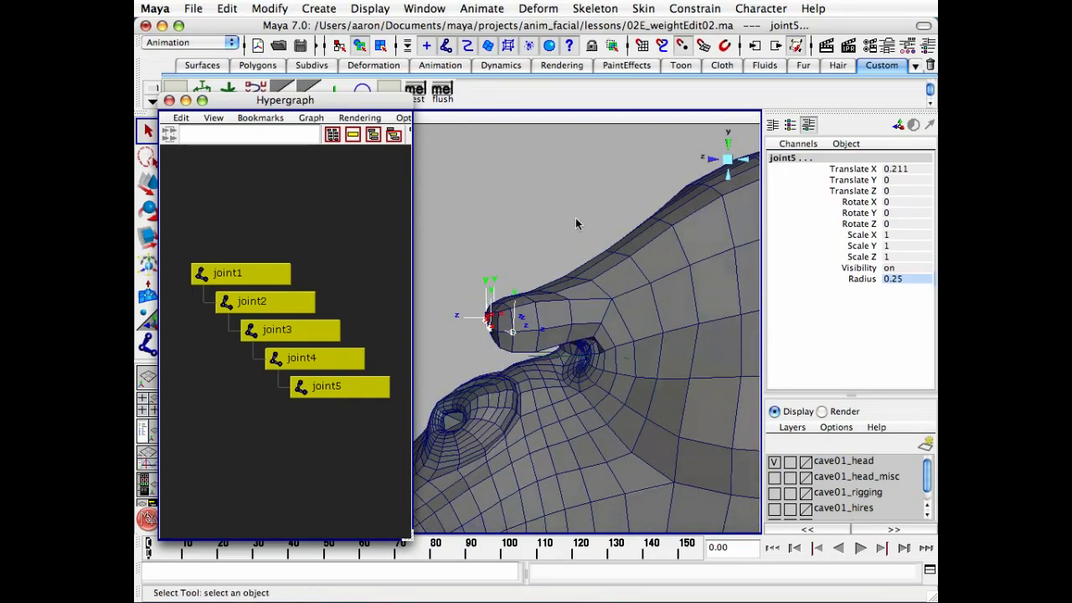
Switch to component mode with local rotation axes selectable, and select the rotation axis of the outermost brow joint
click(507, 240)
key(F8)
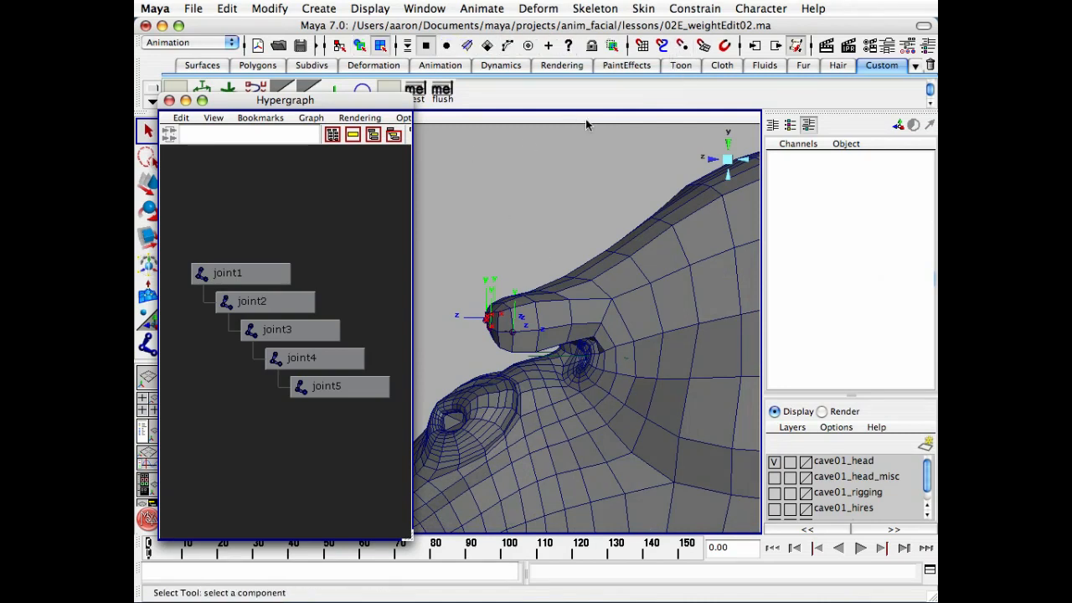
right_click(570, 52)
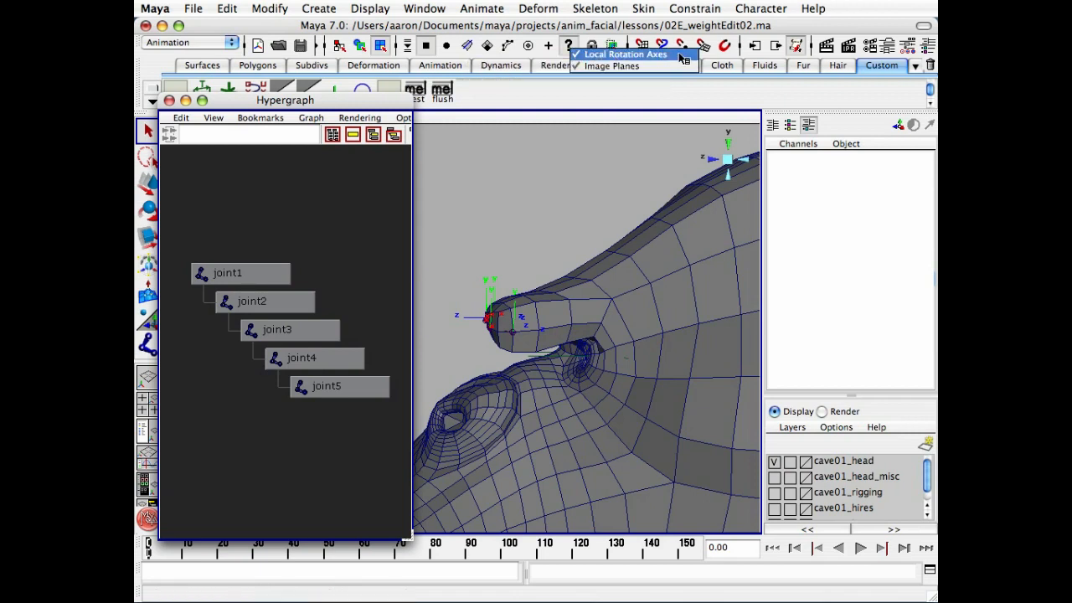
click(504, 161)
alt+right_drag(559, 188, 607, 239)
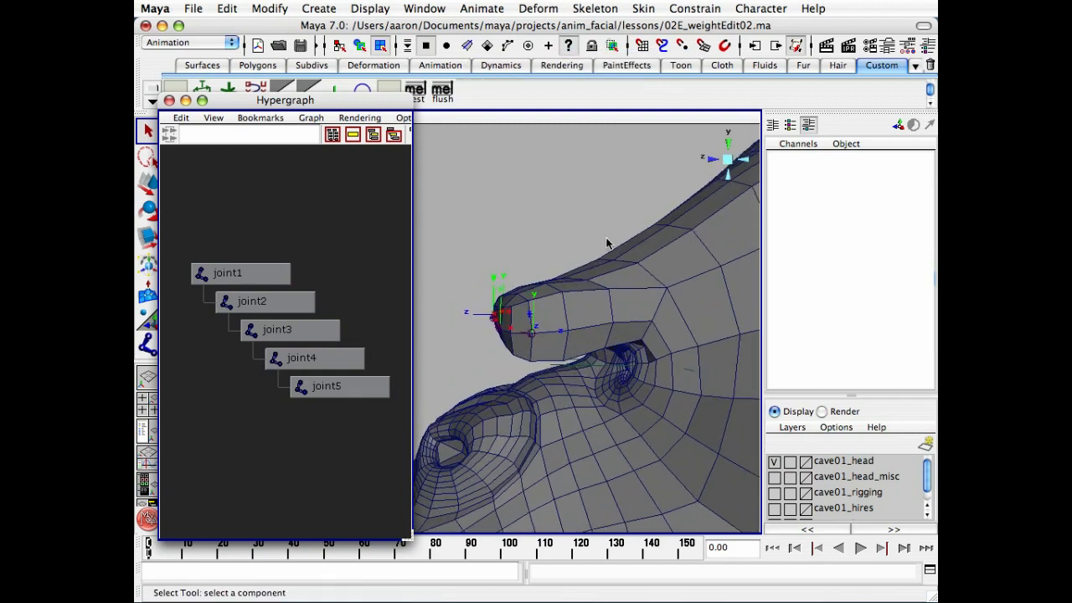
click(536, 310)
Show the brow joints from the right side view in wireframe and close the Hypergraph
alt+drag(728, 166, 725, 193)
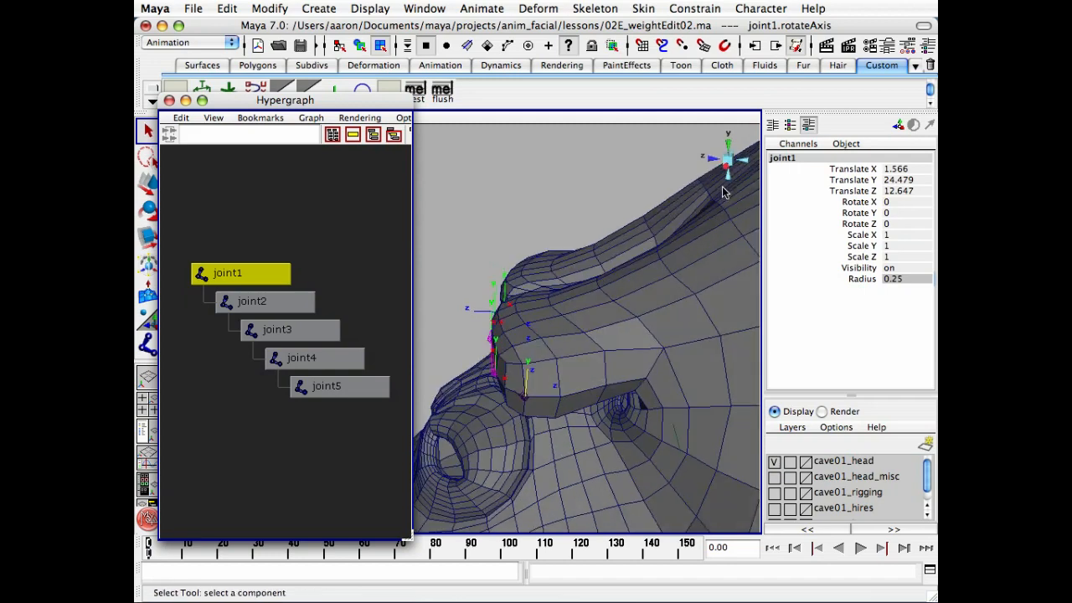
click(728, 168)
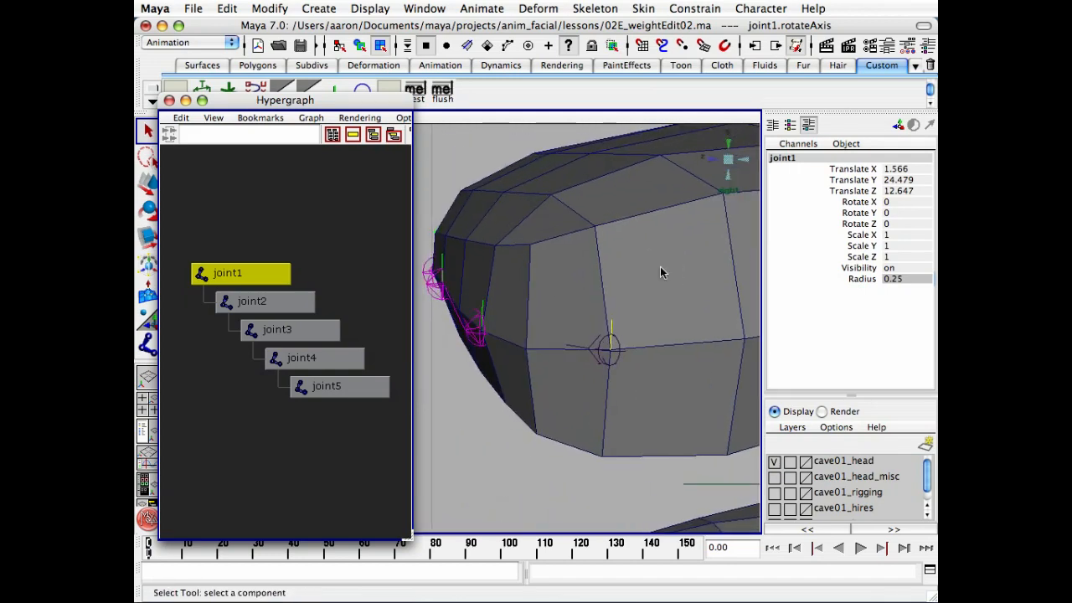
key(4)
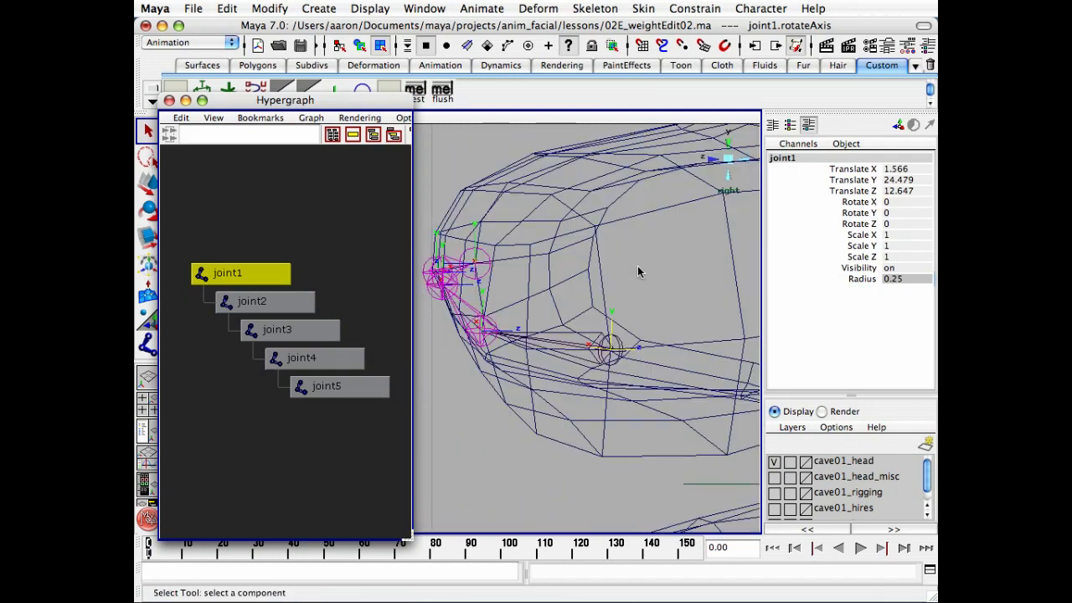
click(169, 100)
alt+middle_drag(515, 238, 484, 243)
alt+right_drag(484, 243, 523, 244)
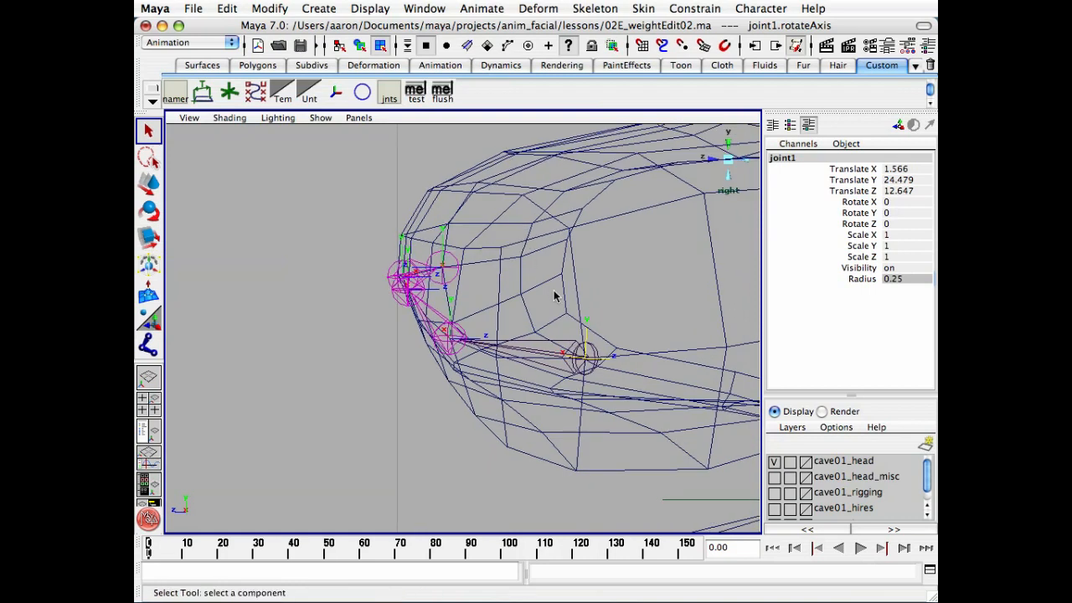
Try out the Rotate tool on the local rotation axes of the outermost brow joint and its neighbour, and clear the selection
key(e)
click(549, 315)
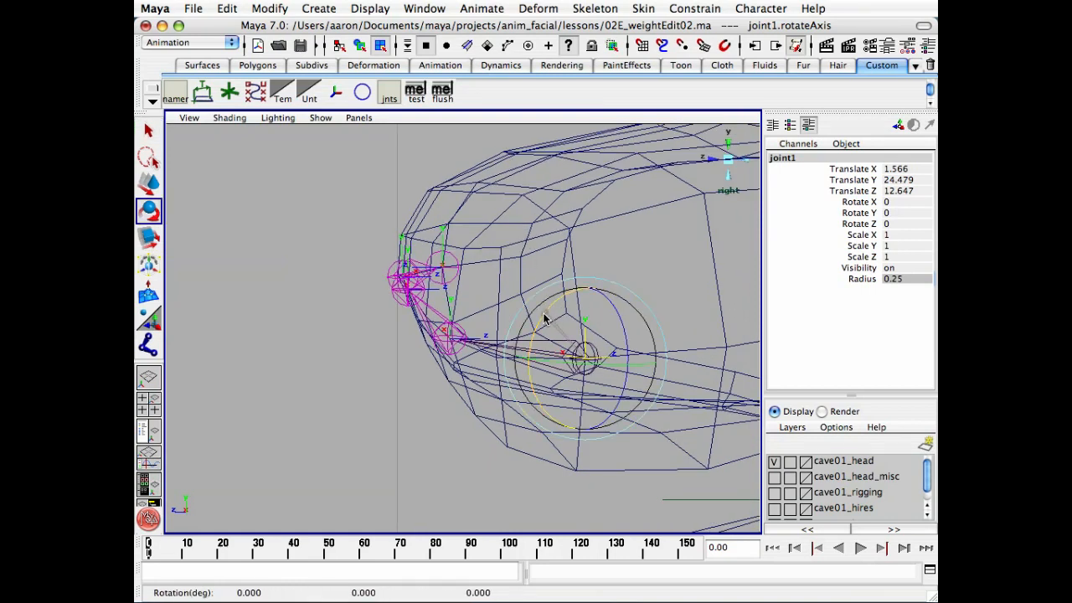
click(451, 312)
alt+right_drag(453, 315, 518, 306)
click(473, 278)
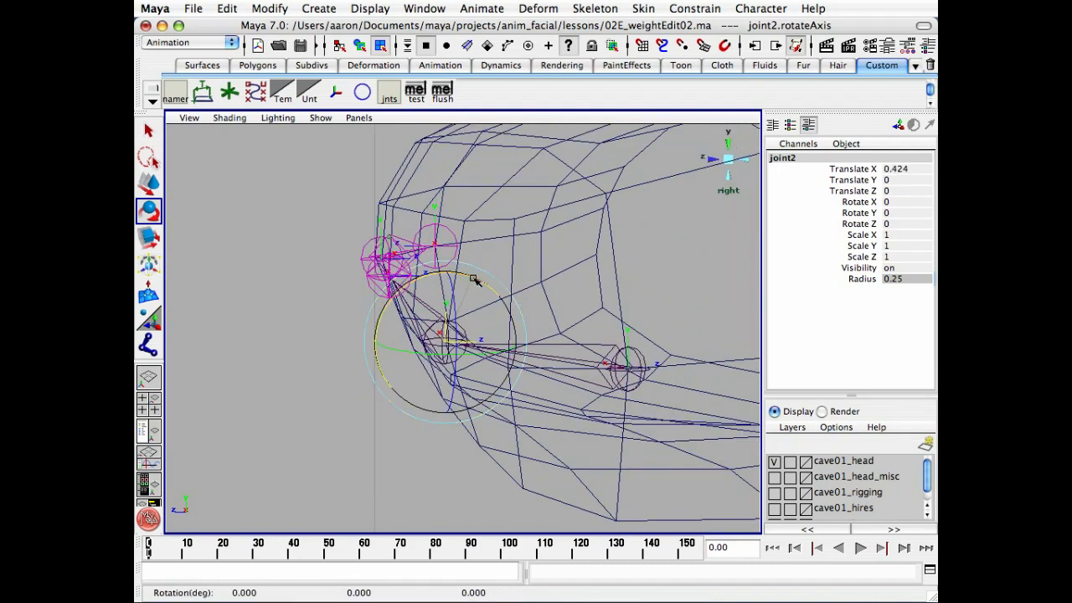
drag(473, 278, 470, 279)
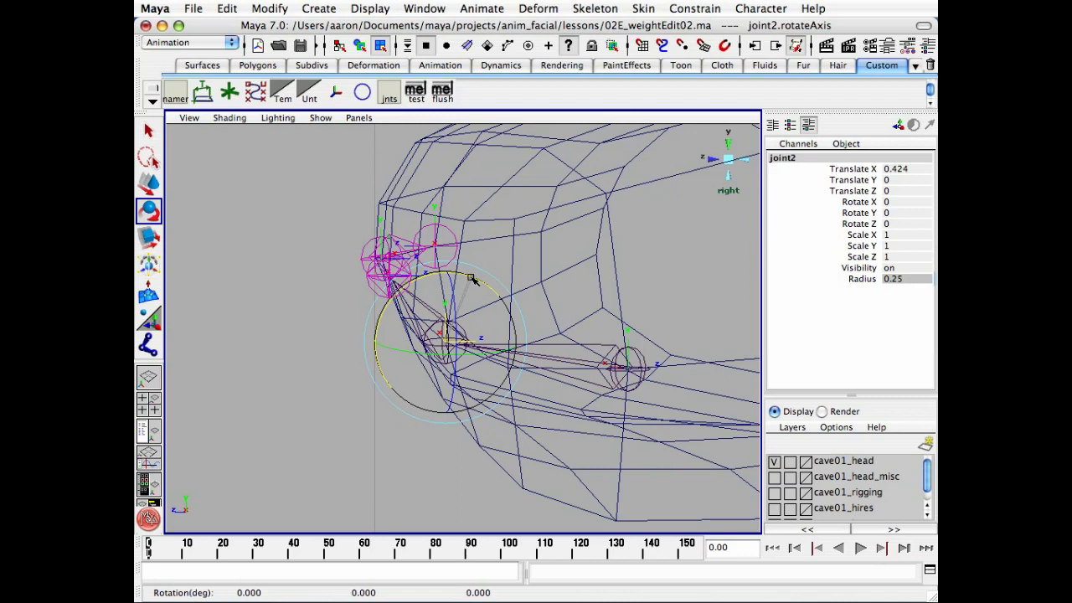
click(318, 310)
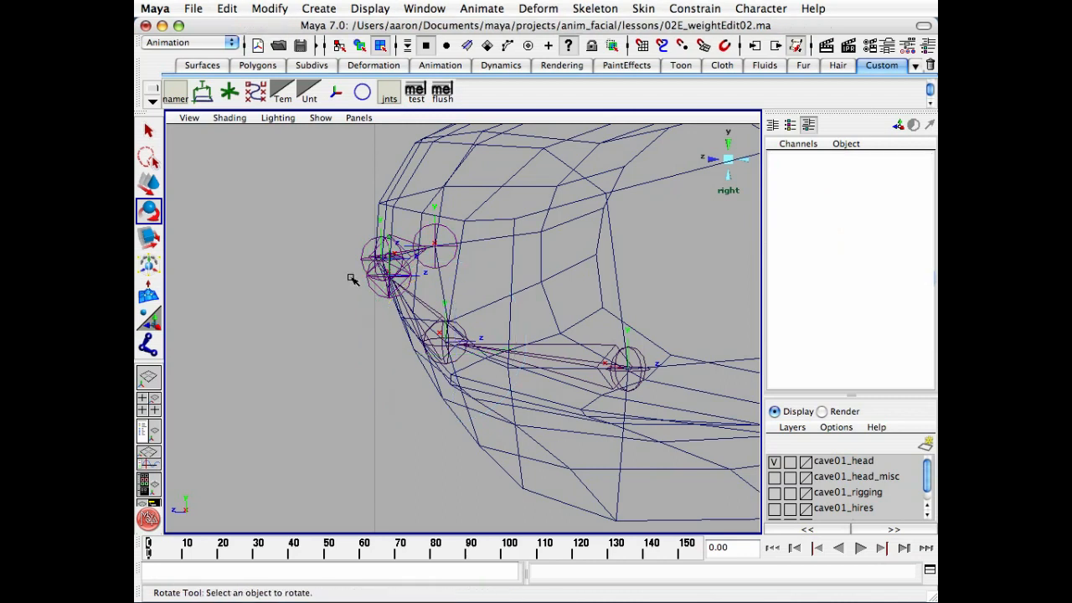
Return to object selection mode and show the shaded head in perspective, close to the left brow joints
click(383, 241)
drag(412, 195, 304, 187)
click(284, 178)
key(F8)
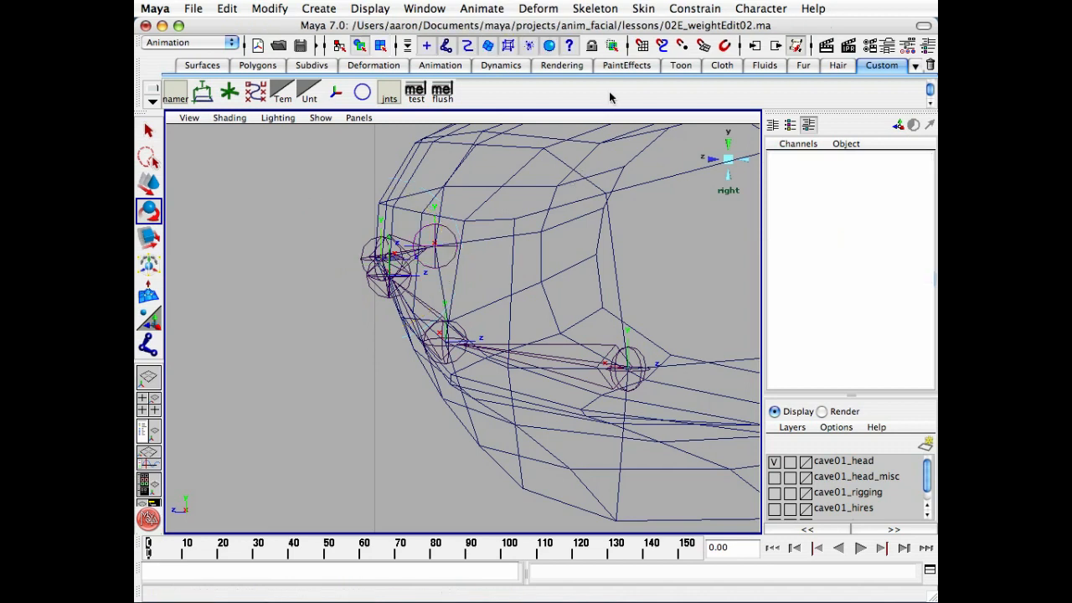
key(5)
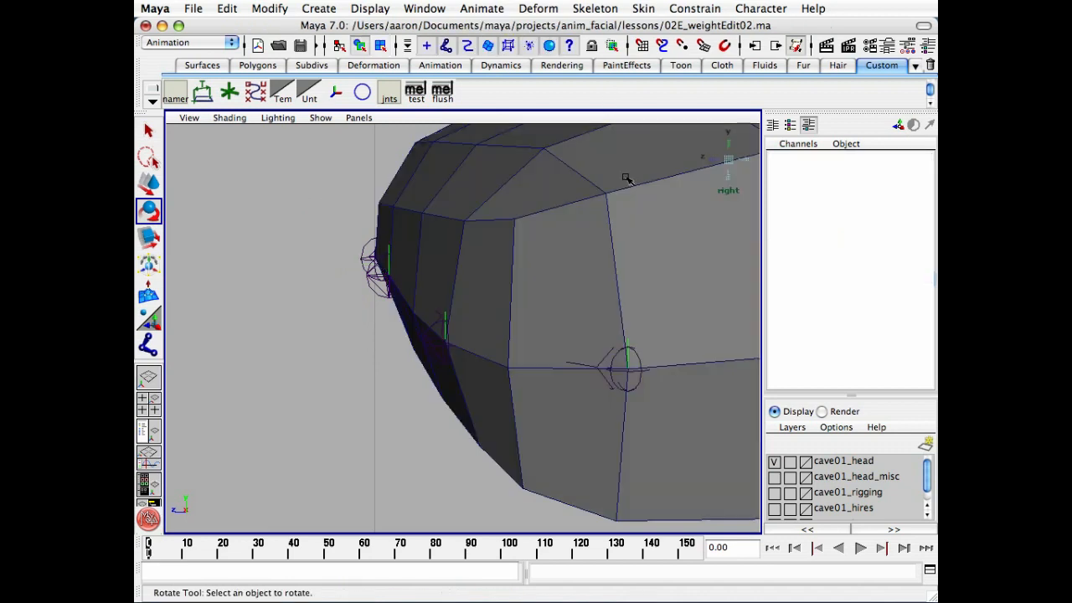
click(626, 178)
click(729, 159)
alt+drag(572, 232, 556, 244)
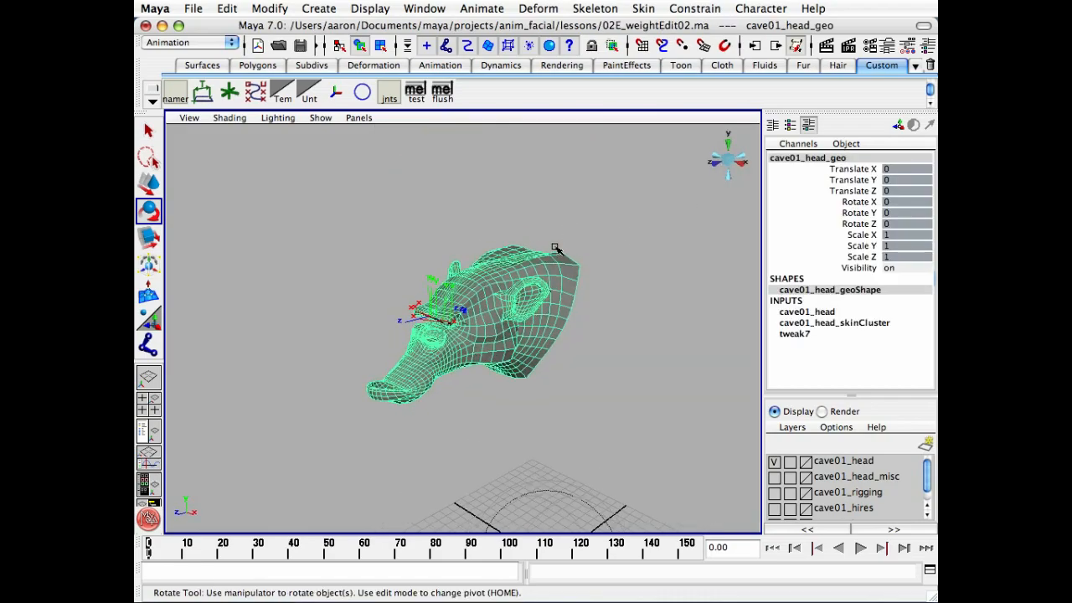
alt+right_drag(414, 338, 665, 296)
key(q)
alt+drag(530, 325, 563, 318)
alt+right_drag(563, 318, 468, 330)
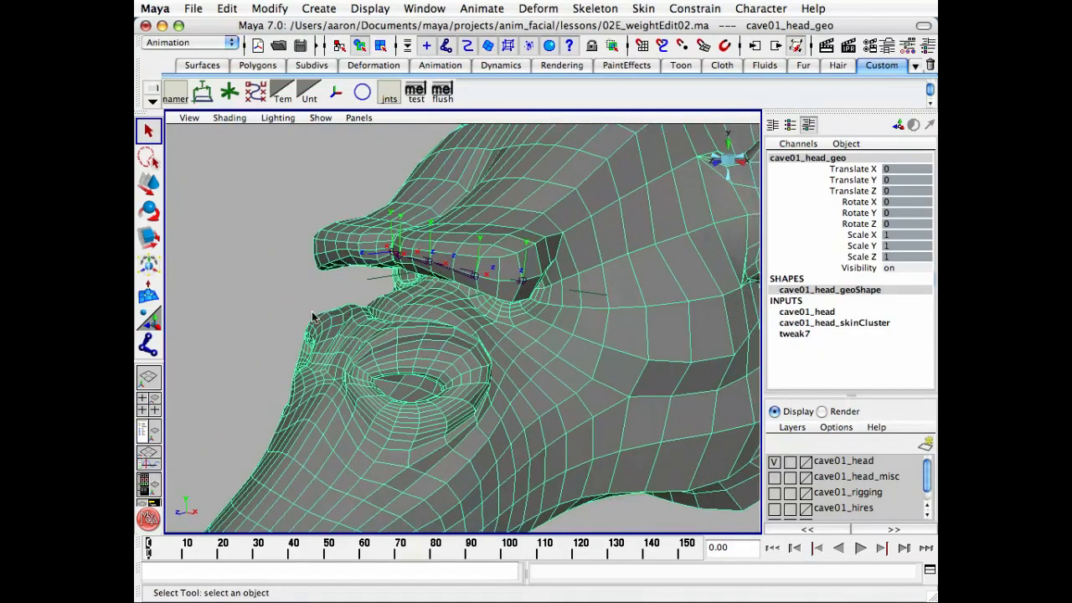
Deselect the head mesh and select all five brow joints, joint1 to joint5, in the Hypergraph
click(360, 287)
key(alt+h)
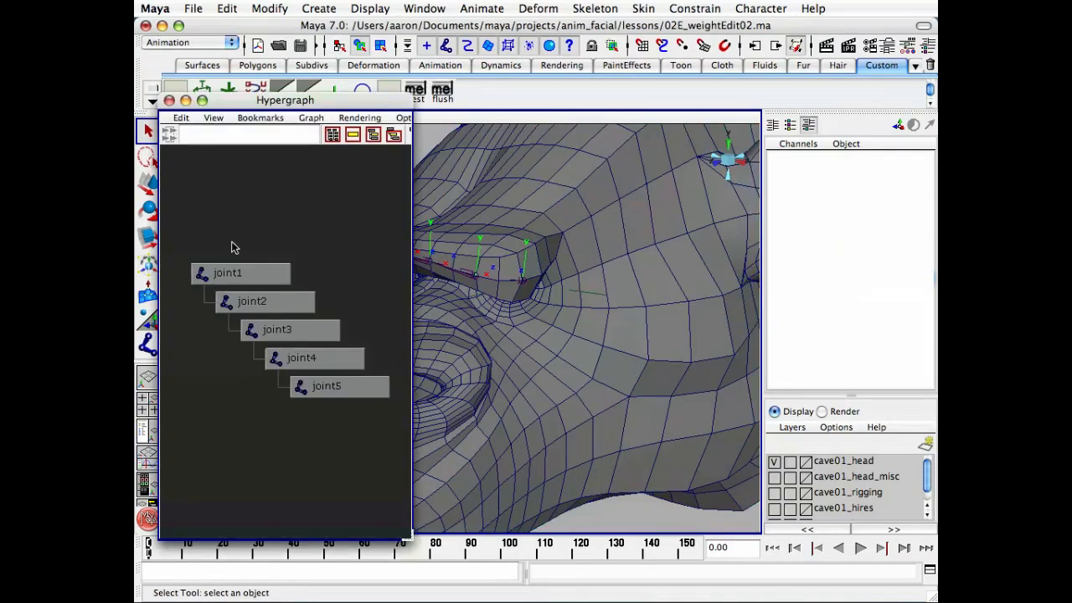
drag(234, 247, 336, 442)
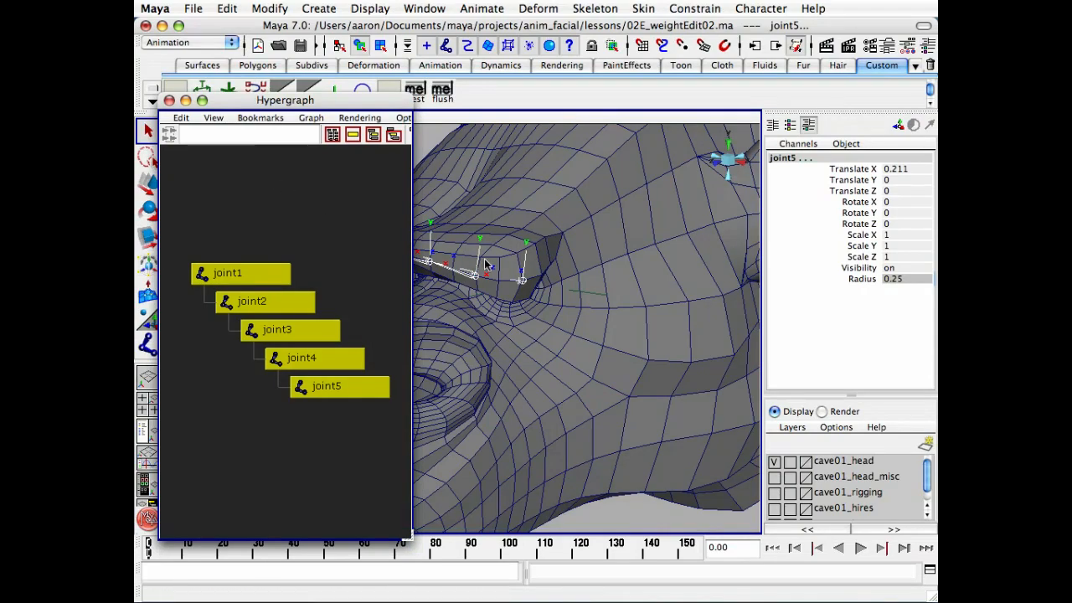
alt+drag(553, 258, 619, 284)
click(355, 387)
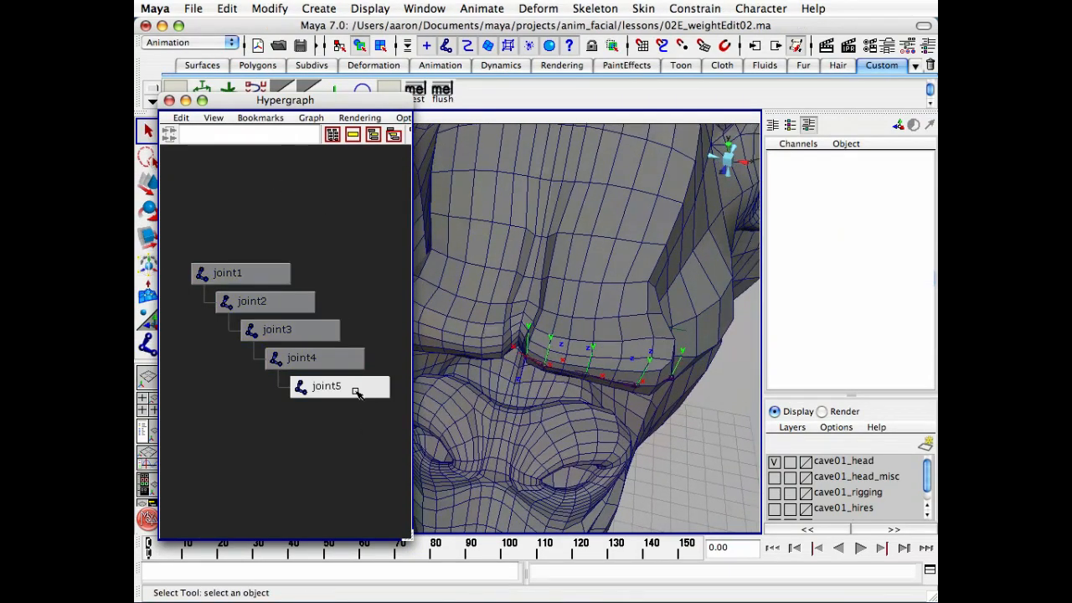
drag(252, 240, 343, 402)
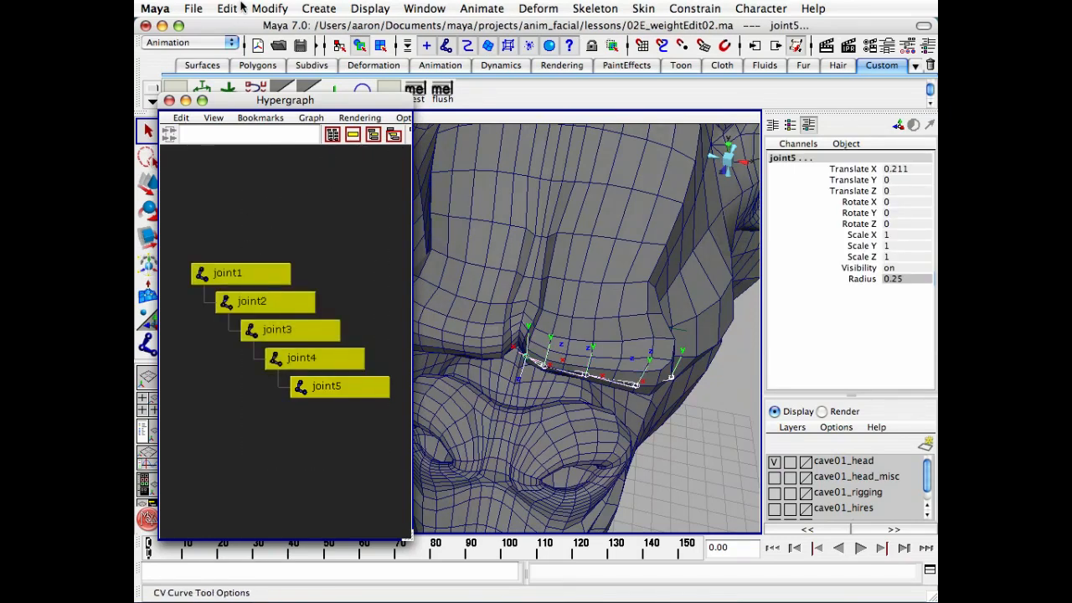
Replace "joint" with "cave01_l_brow0" in the names of the selected joint hierarchy
click(270, 8)
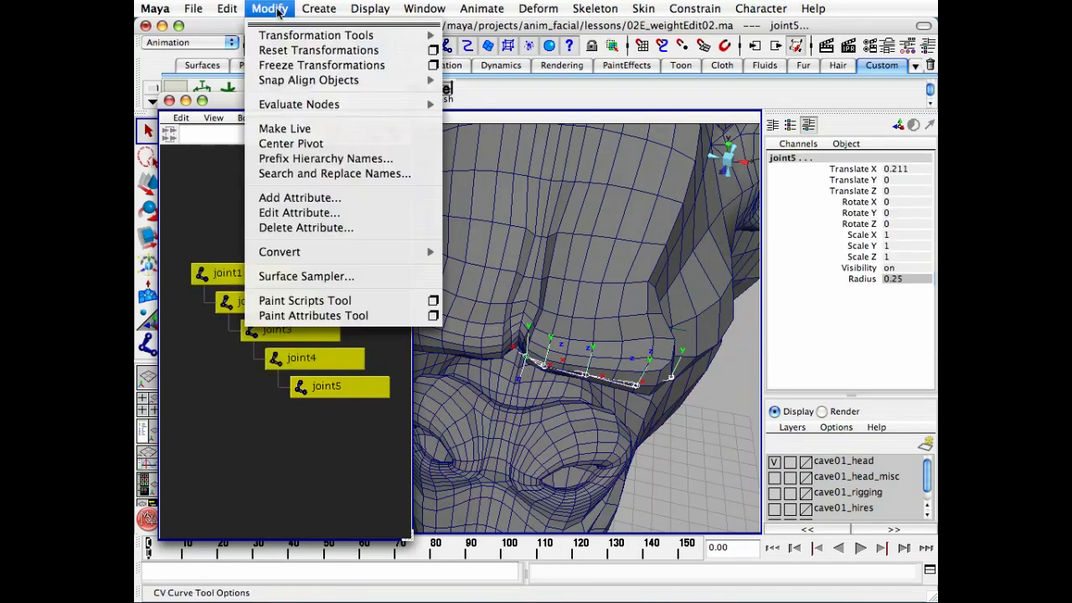
click(421, 174)
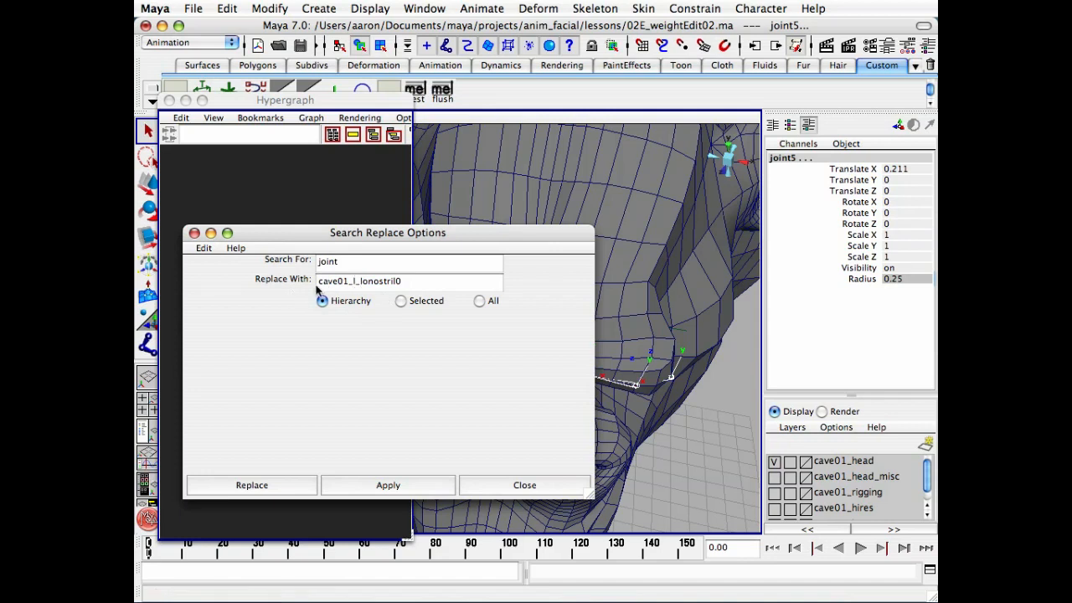
click(360, 281)
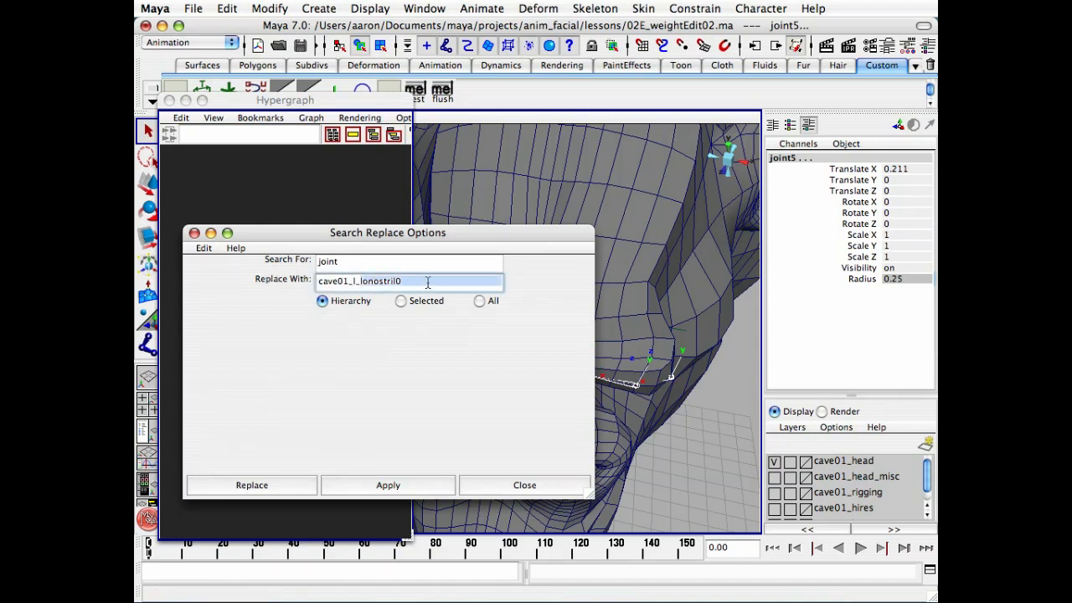
text(brow)
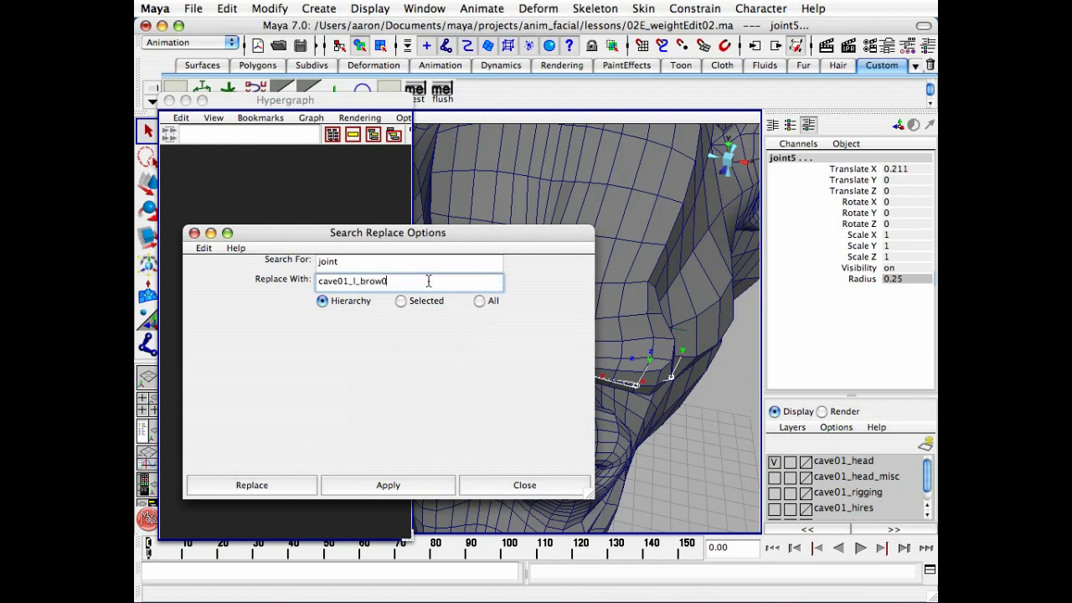
click(281, 483)
Rename the first joint of the brow chain as cave01_l_brow01_jnt in the Hypergraph
scroll(353, 319, up, 3)
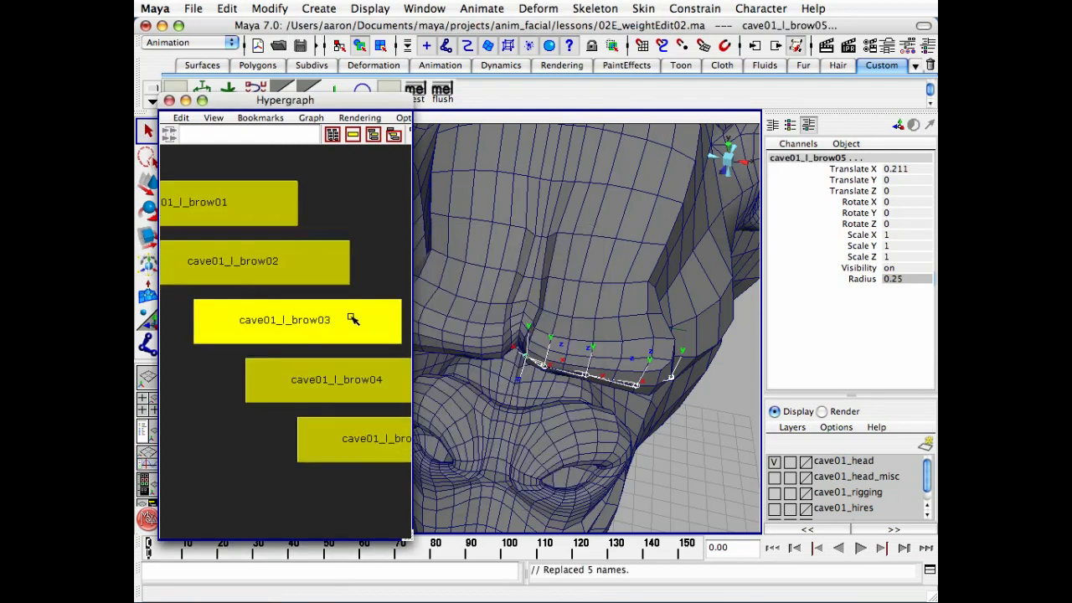
click(304, 223)
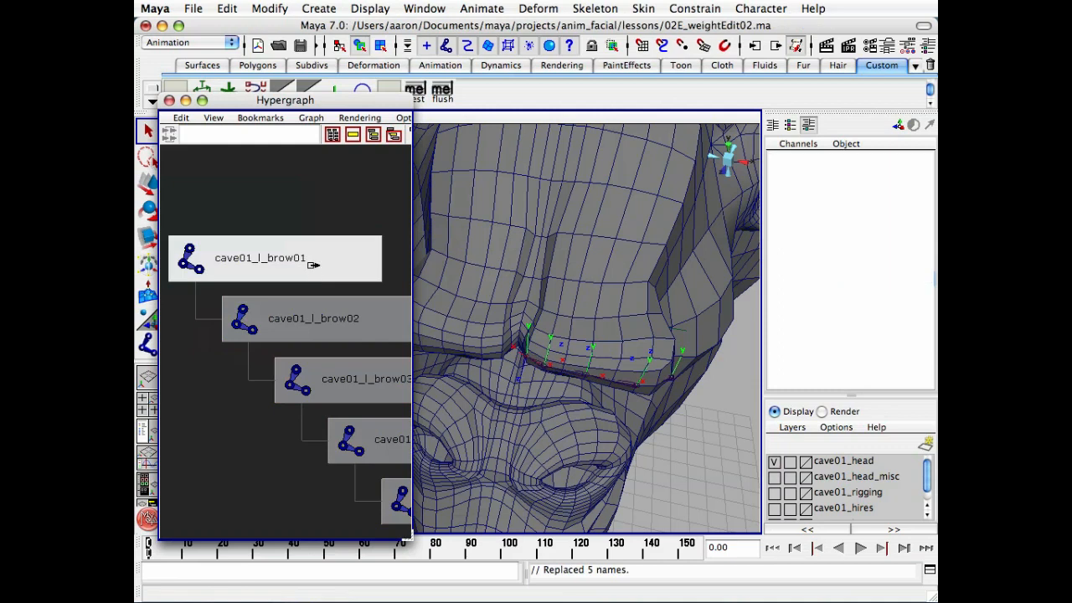
double_click(288, 256)
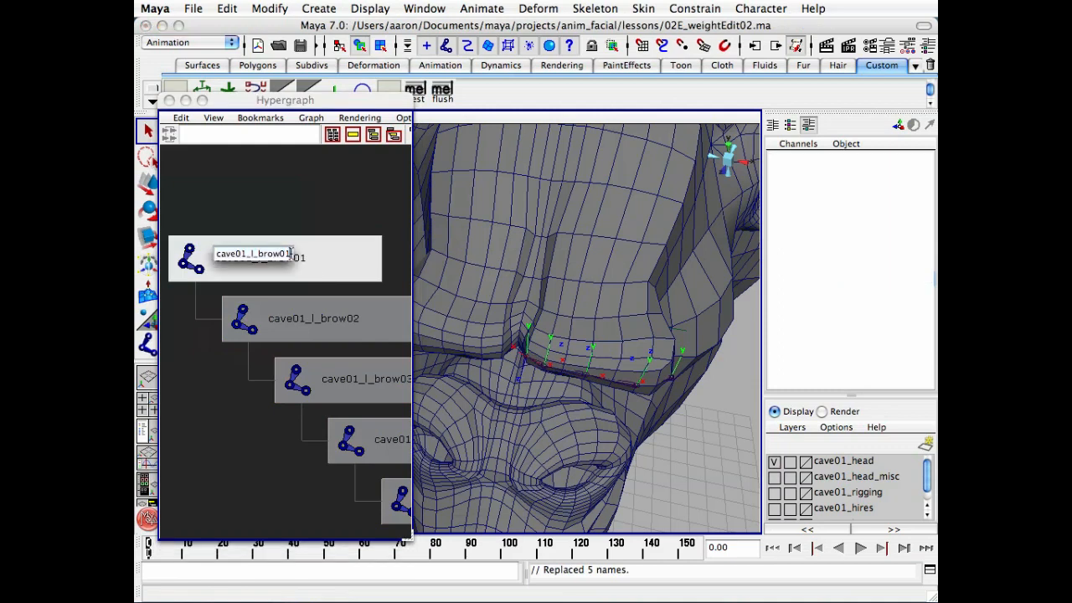
text(_jnt)
key(Return)
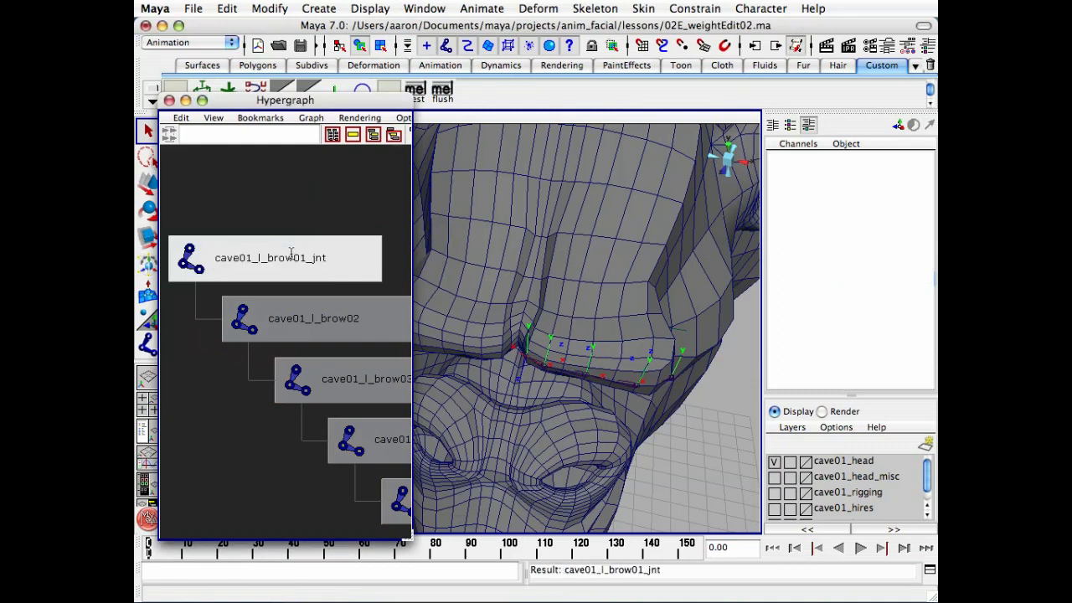
Rename the second brow joint as cave01_l_brow02_jnt
click(327, 304)
double_click(262, 256)
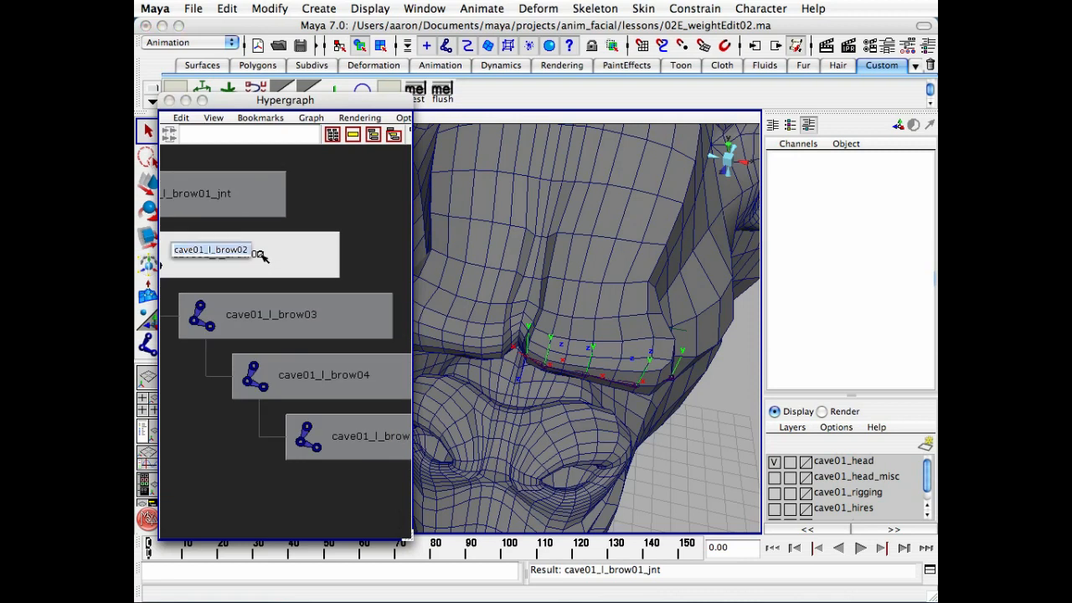
click(249, 251)
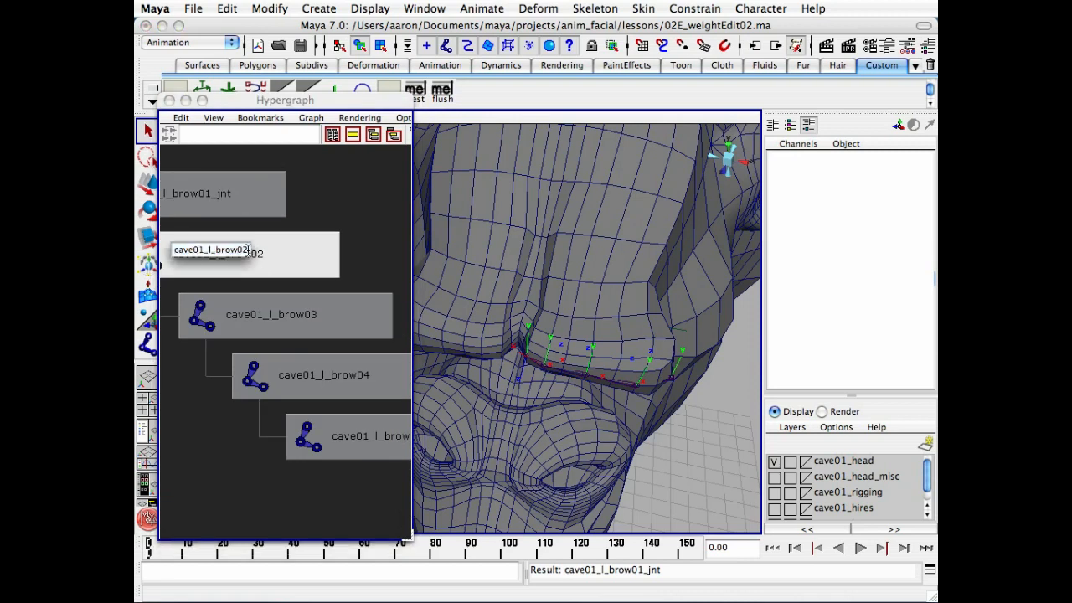
text(_jnt)
key(Return)
Rename the third brow joint as cave01_l_brow03_jnt
click(339, 317)
double_click(304, 314)
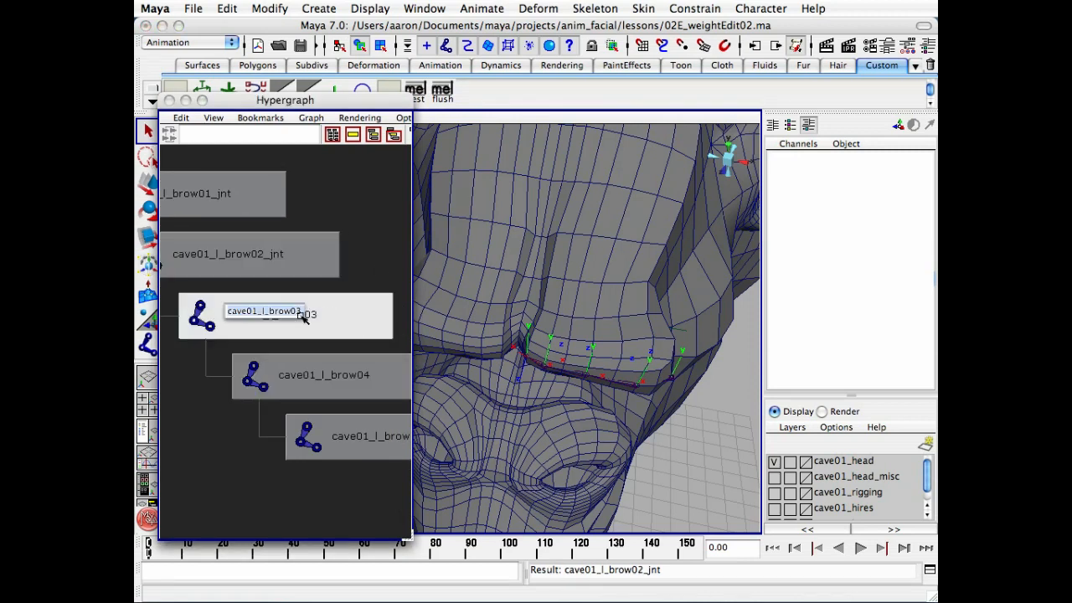
click(303, 311)
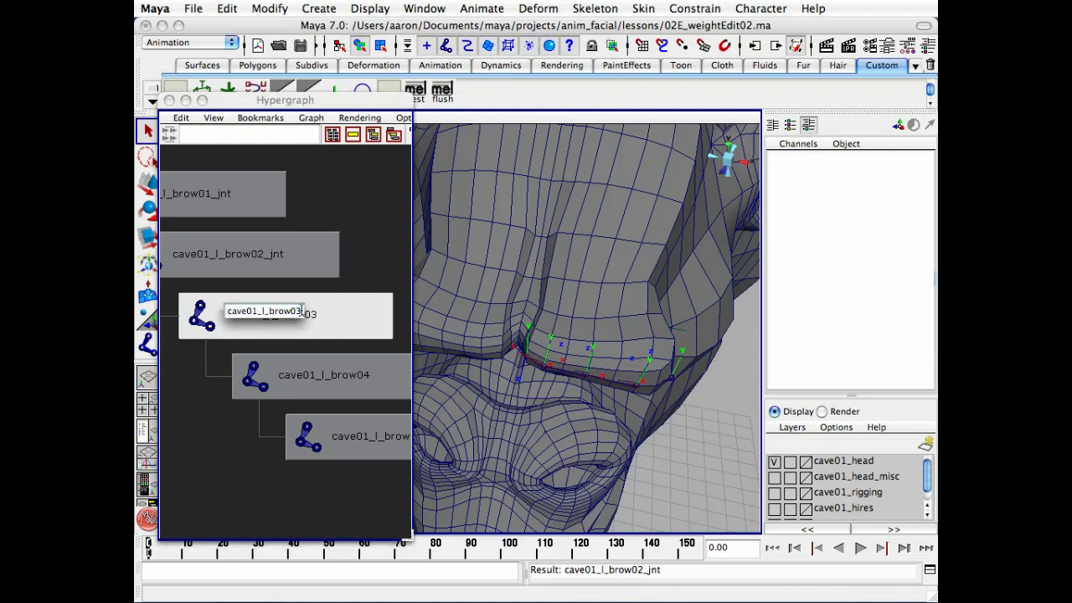
text(_jnt)
key(Return)
Rename the fourth brow joint as cave01_l_brow04_jnt
alt+middle_drag(365, 329, 279, 260)
double_click(279, 310)
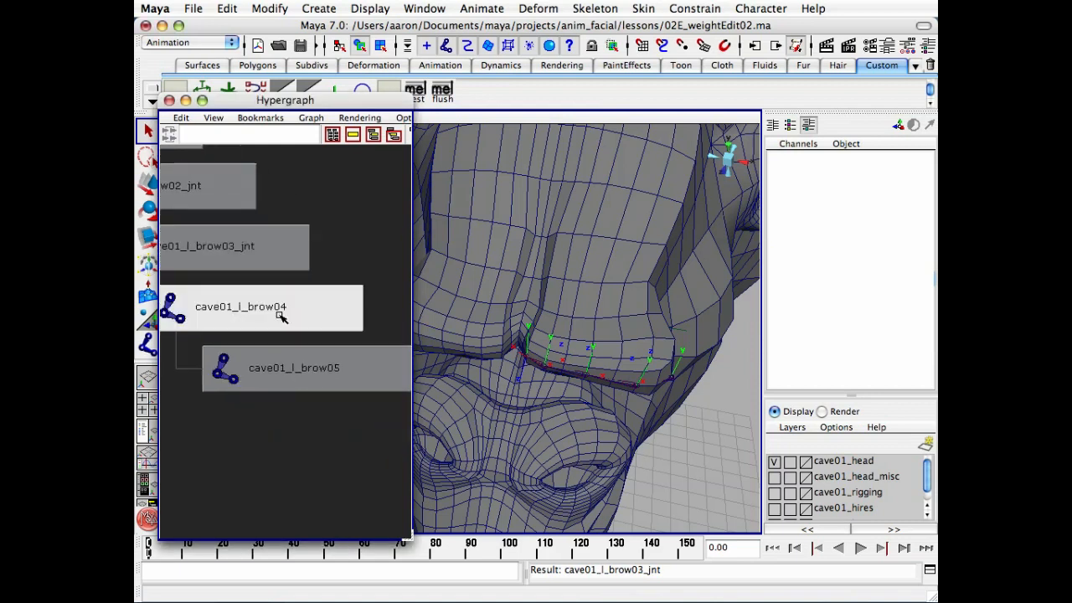
click(271, 304)
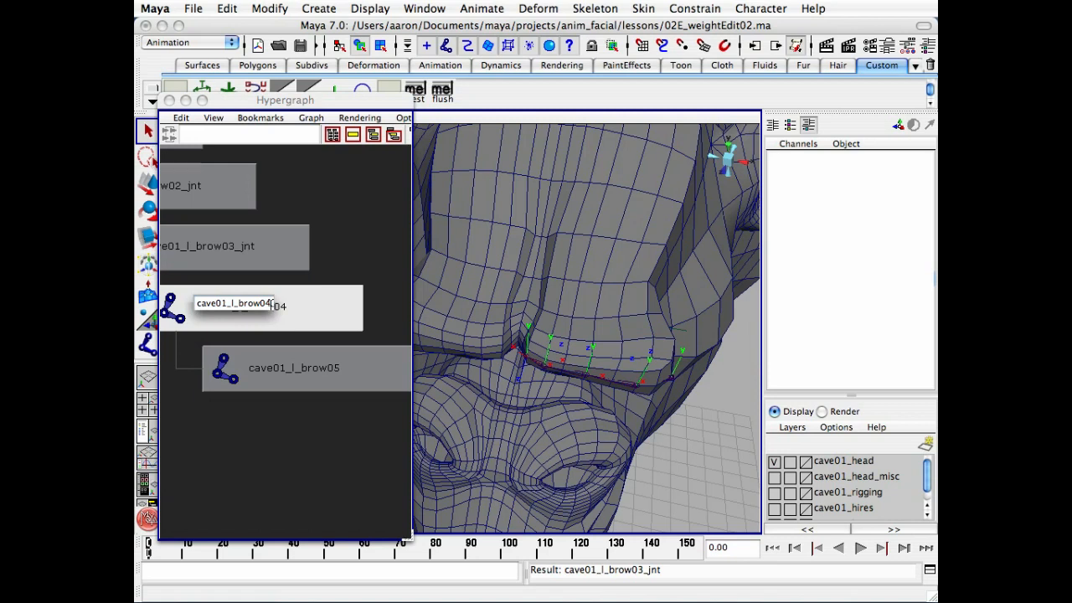
text(_jnt)
key(Return)
Rename the last joint of the brow chain as cave01_l_brow05_end
double_click(330, 368)
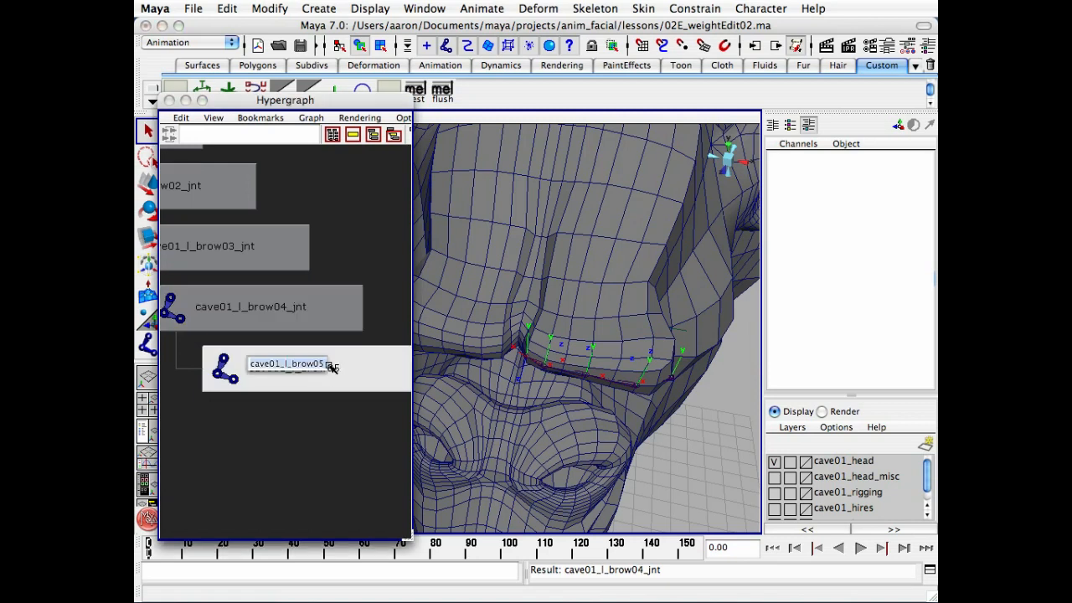
click(324, 362)
text(_end)
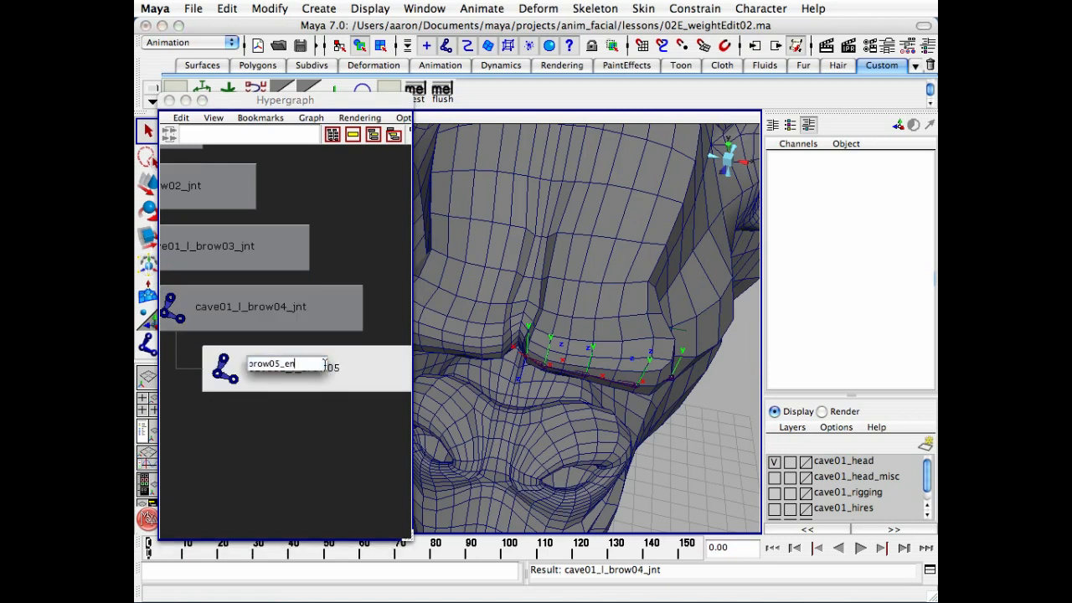
key(Return)
Select cave01_l_brow05_end, close the Hypergraph, and apply Orient Joint to it with the orientation option none
alt+right_drag(328, 360, 304, 370)
alt+middle_drag(297, 369, 332, 340)
click(333, 342)
click(169, 101)
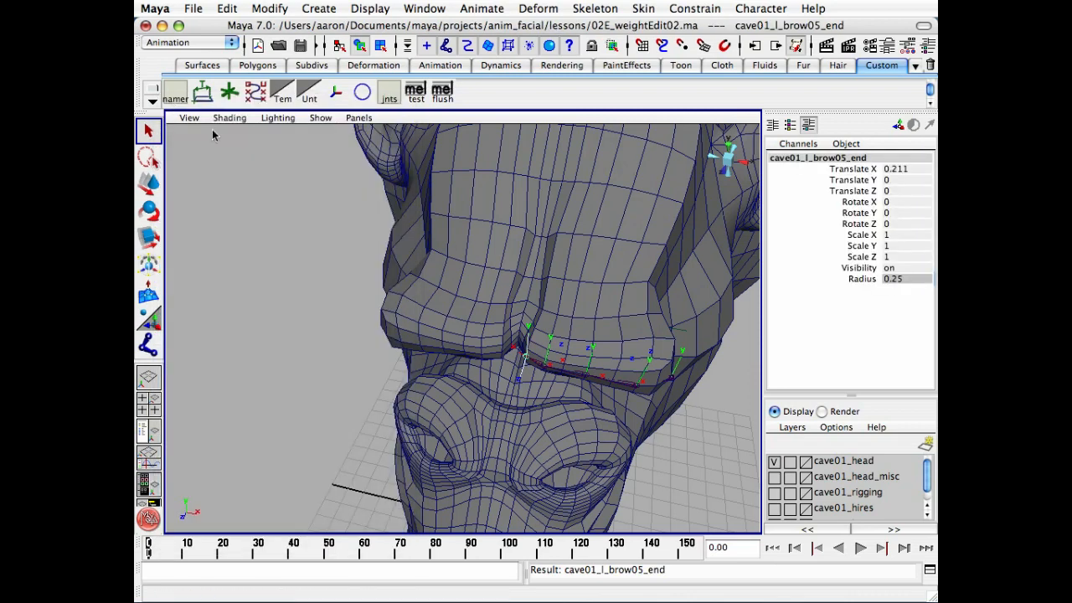
alt+right_drag(365, 310, 505, 307)
alt+drag(457, 287, 405, 246)
alt+drag(427, 283, 456, 333)
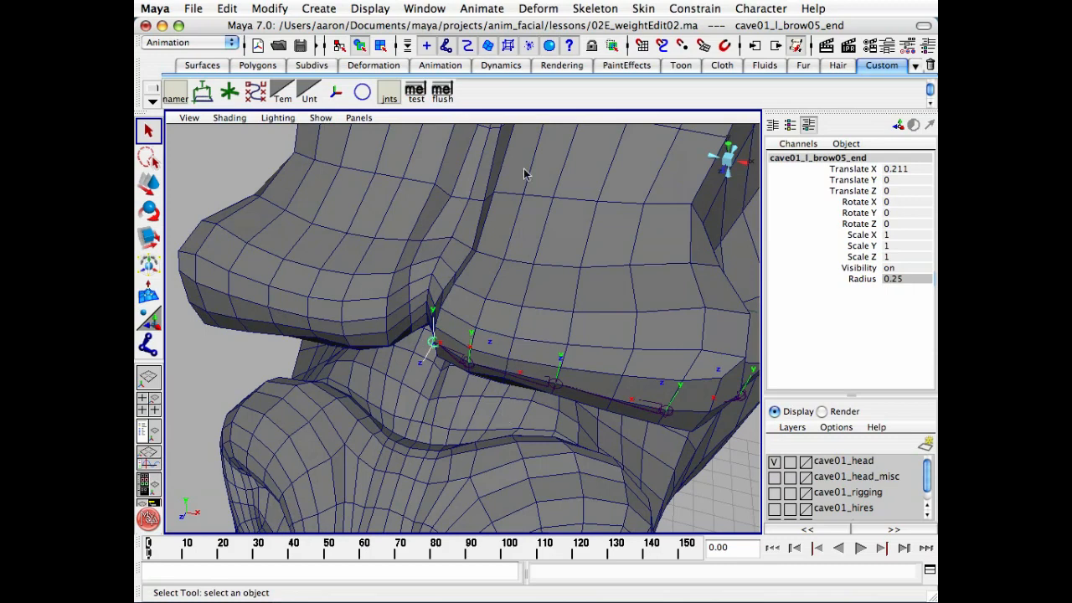
click(610, 10)
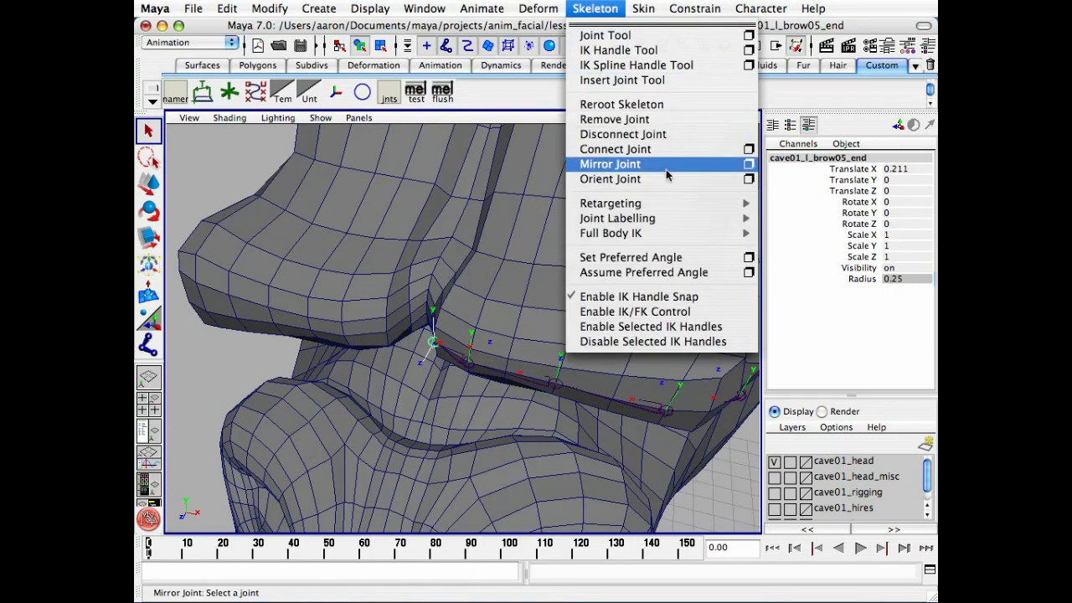
click(750, 179)
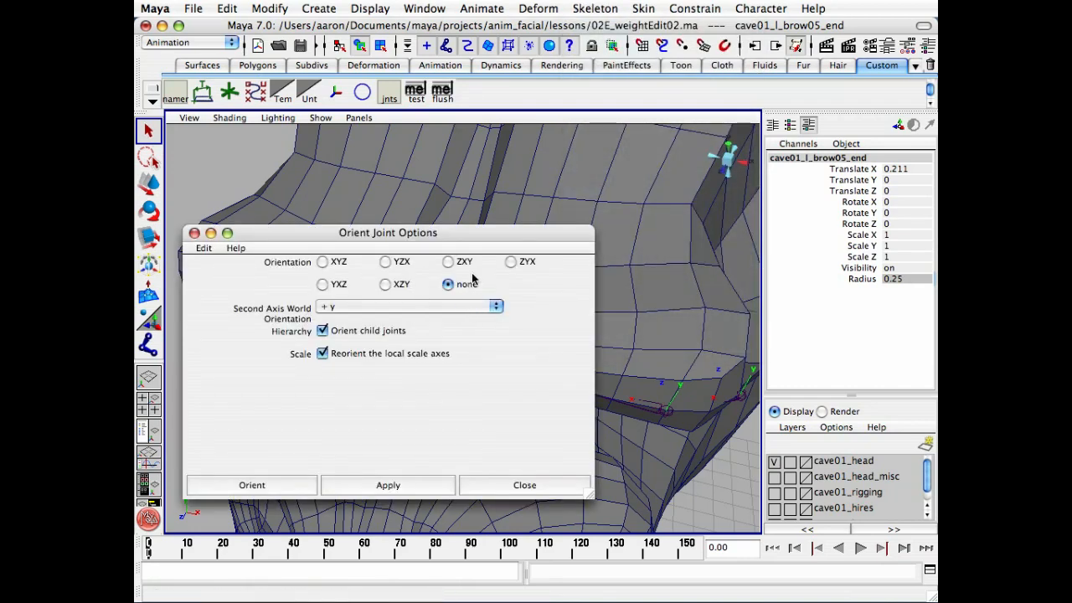
click(256, 487)
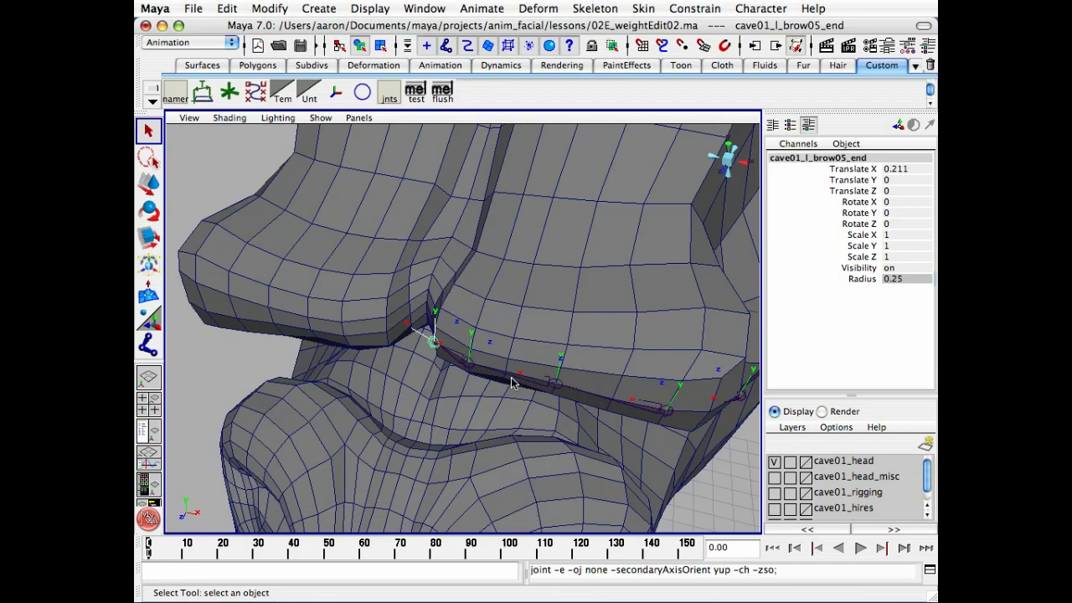
Select all five left brow joints in the Hypergraph, turn off their local rotation axes display, and close the Hypergraph
key(h)
drag(253, 211, 358, 441)
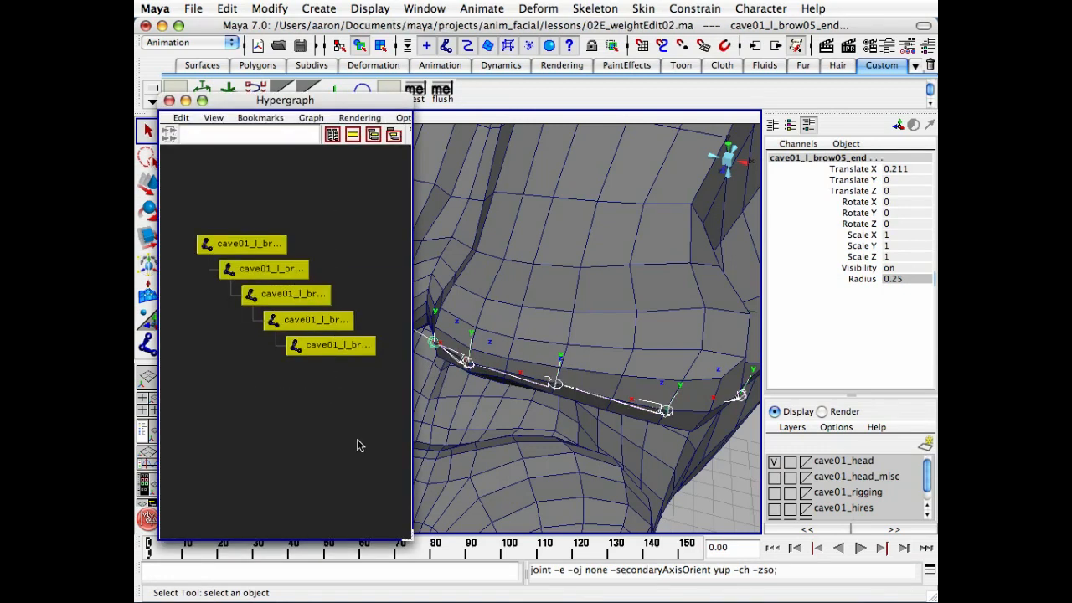
click(370, 8)
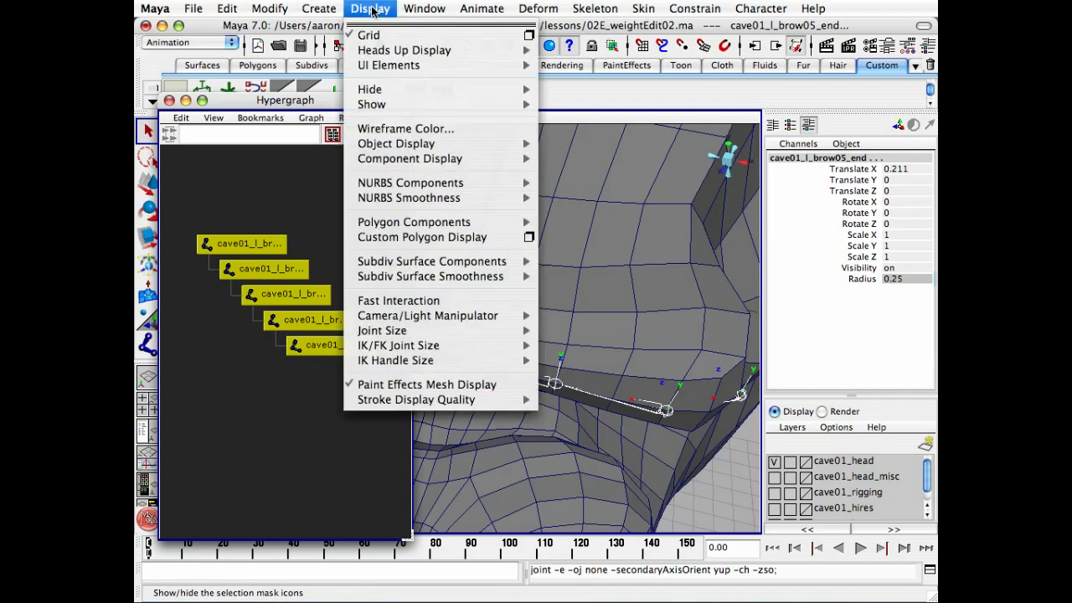
mouse_move(444, 147)
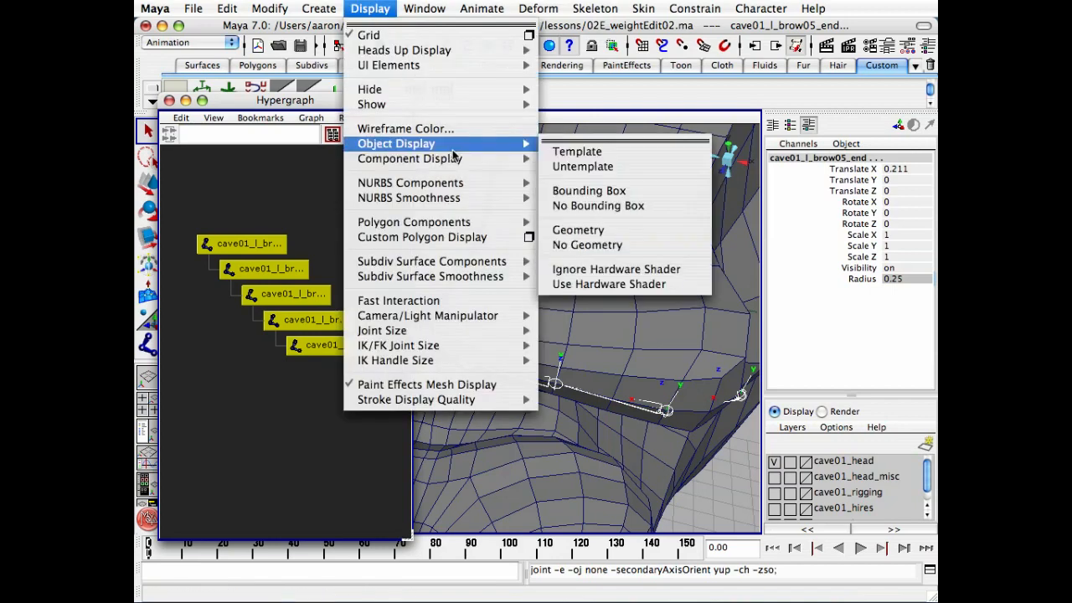
click(618, 221)
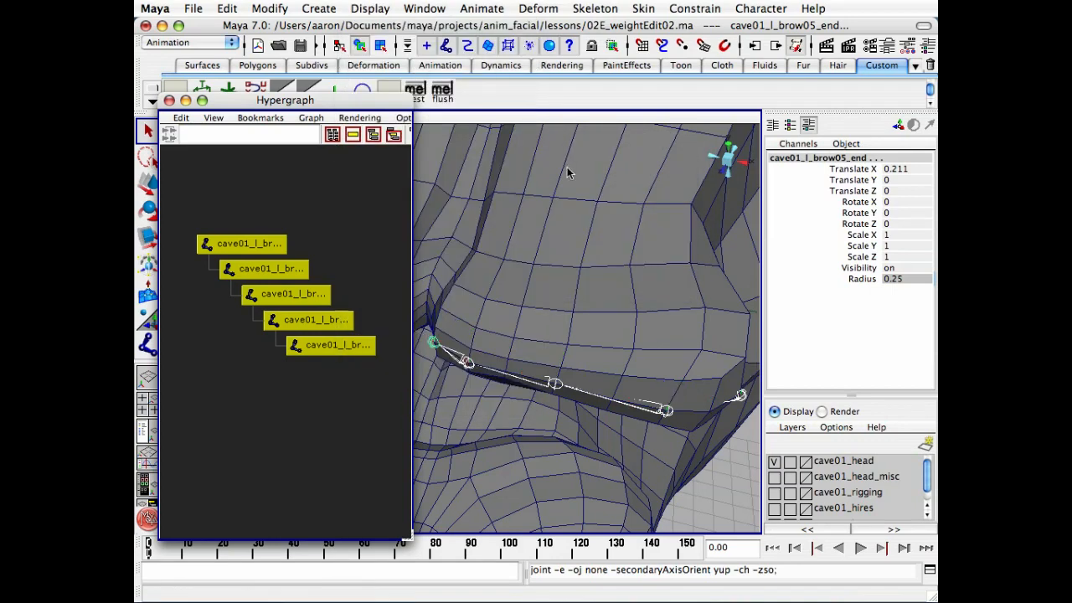
click(169, 100)
Test the left brow chain by rotating and moving all its joints together, undoing each trial transformation
alt+drag(382, 223, 306, 190)
key(e)
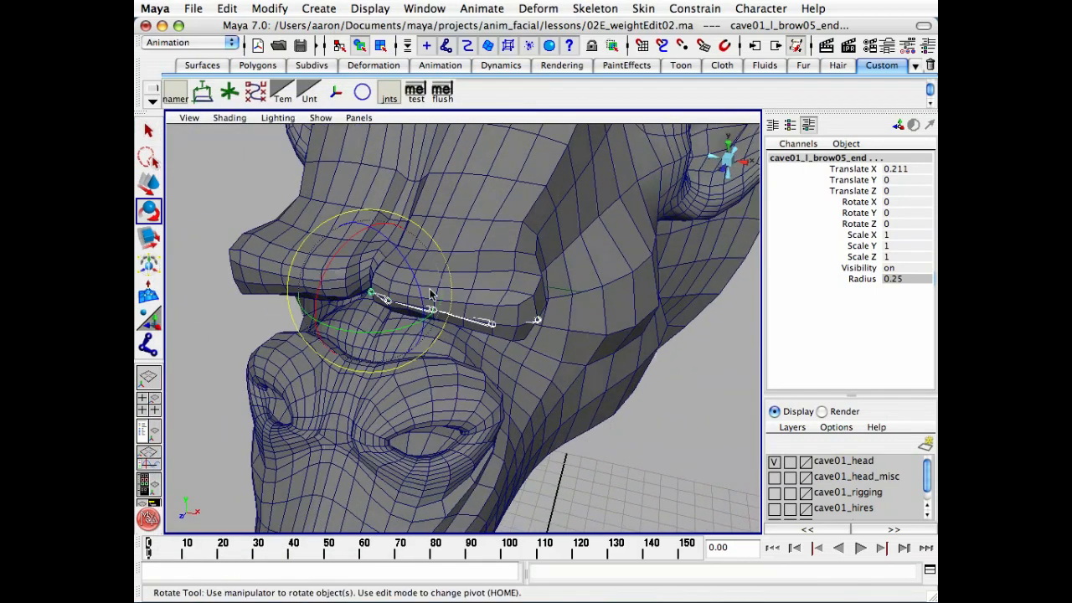
drag(423, 281, 422, 255)
key(z)
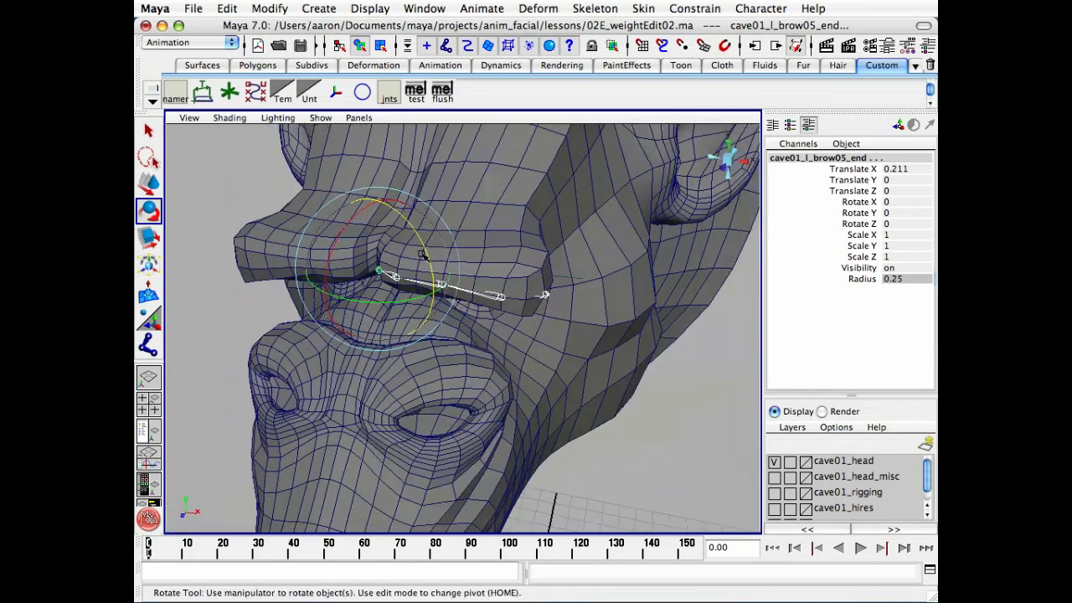
mouse_move(369, 308)
mouse_down()
mouse_move(402, 306)
mouse_move(378, 302)
mouse_up()
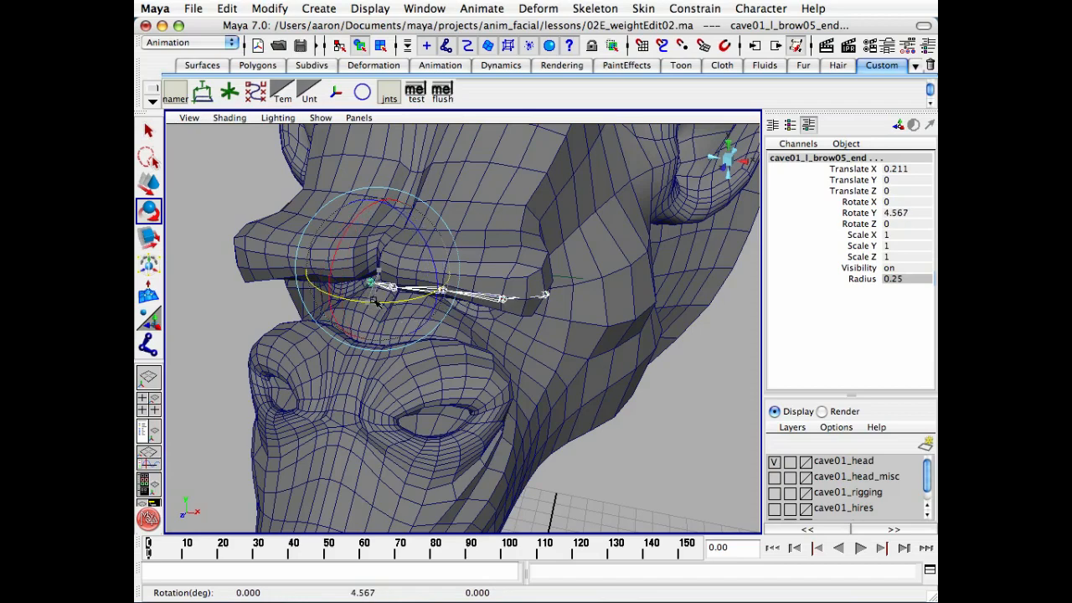
key(z)
key(w)
drag(381, 220, 381, 88)
key(z)
Switch to wireframe, hide the cave01_head layer, and select the chain's root joint cave01_l_brow01_jnt with the Select tool
alt+drag(529, 321, 547, 315)
alt+middle_drag(547, 315, 558, 327)
alt+drag(557, 328, 558, 399)
click(608, 416)
click(521, 322)
key(4)
click(775, 463)
key(q)
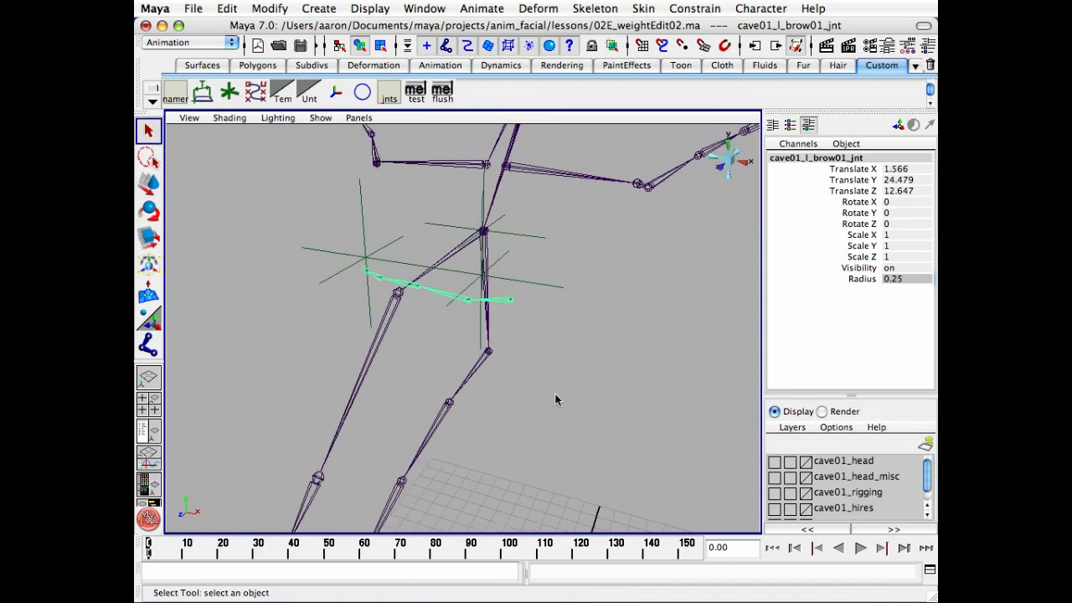
Mirror the left brow chain across YZ with the Behavior function, replacing _l_ with _r_ in the joint names
click(597, 8)
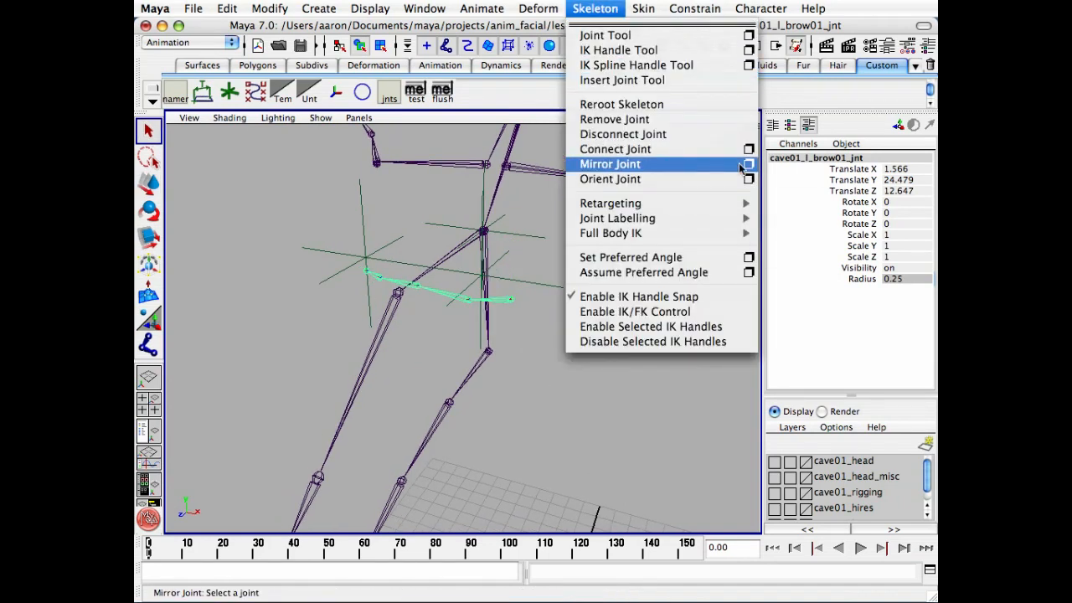
click(748, 164)
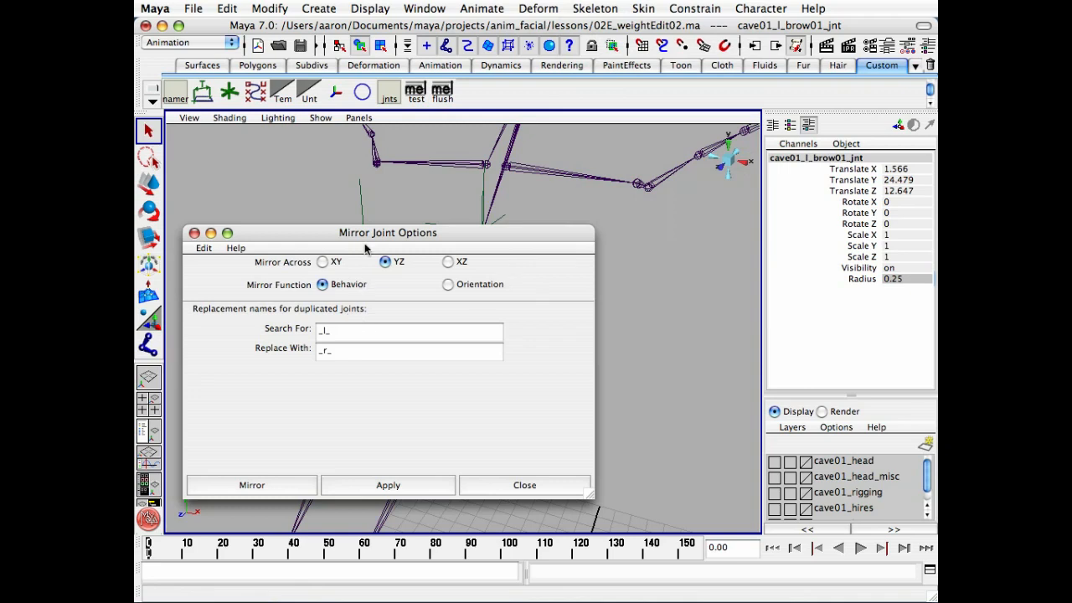
alt+drag(435, 196, 540, 174)
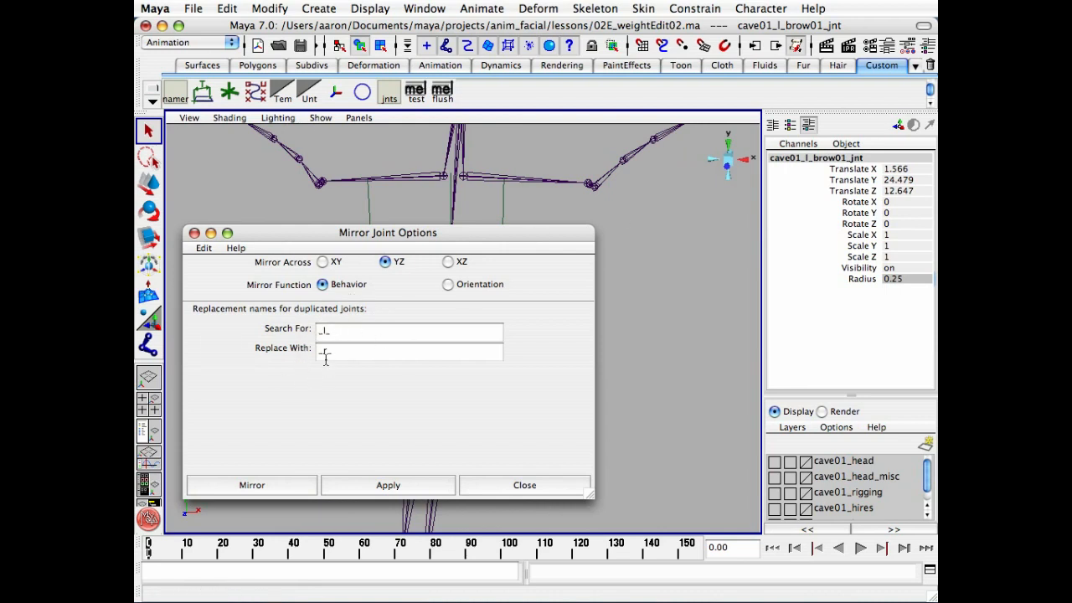
click(252, 485)
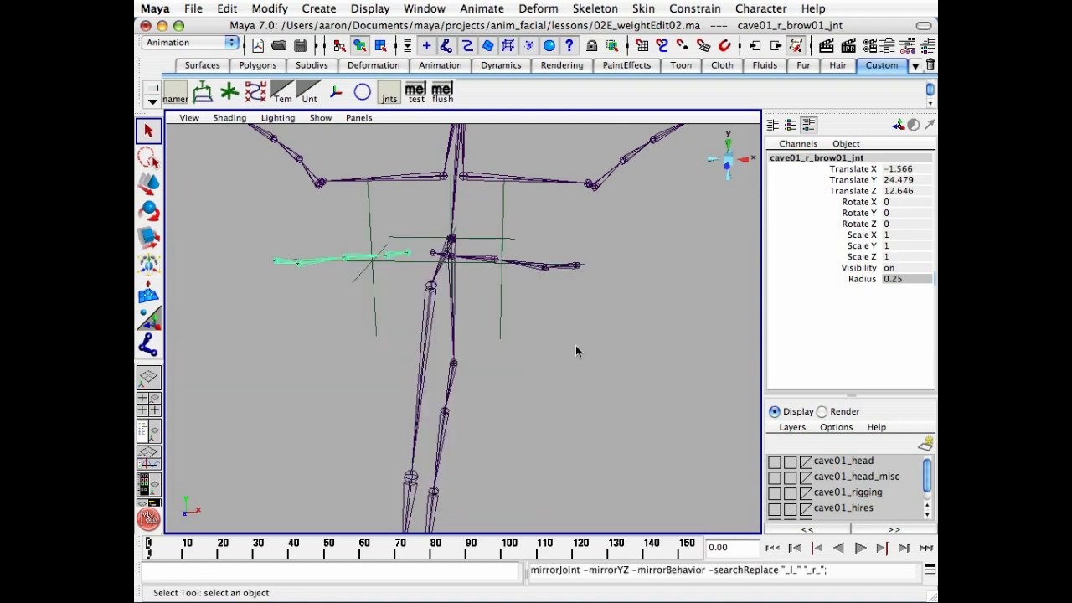
Test the mirrored behavior by selecting both brow chains' joints and rotating them together, undoing each rotation and clearing the selection
mouse_move(575, 345)
alt+mouse_down()
mouse_move(559, 354)
mouse_move(574, 357)
alt+mouse_up()
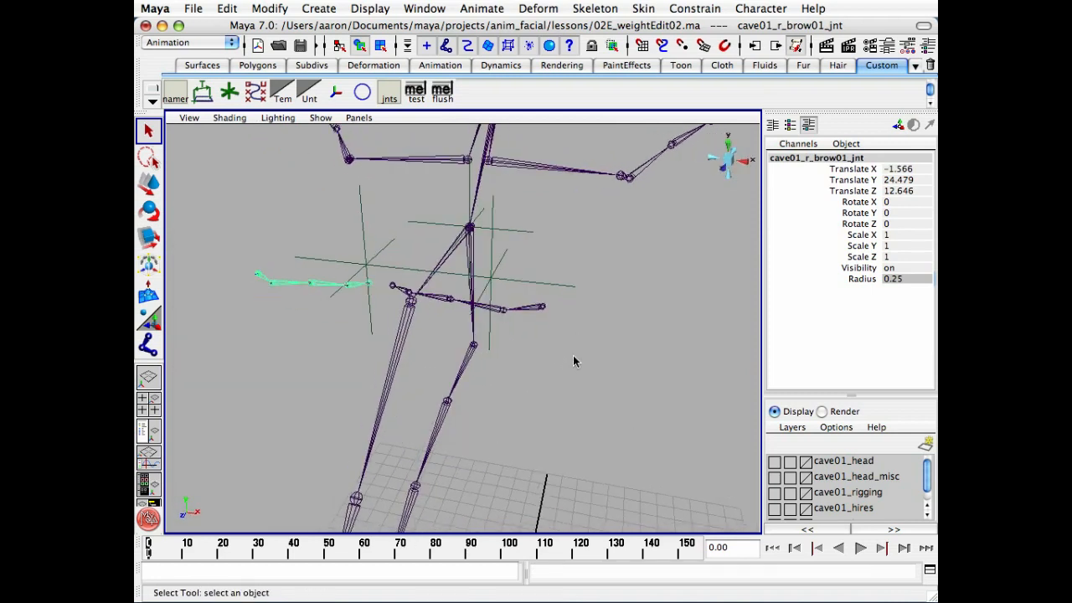
key(shift+h)
alt+middle_drag(336, 336, 286, 338)
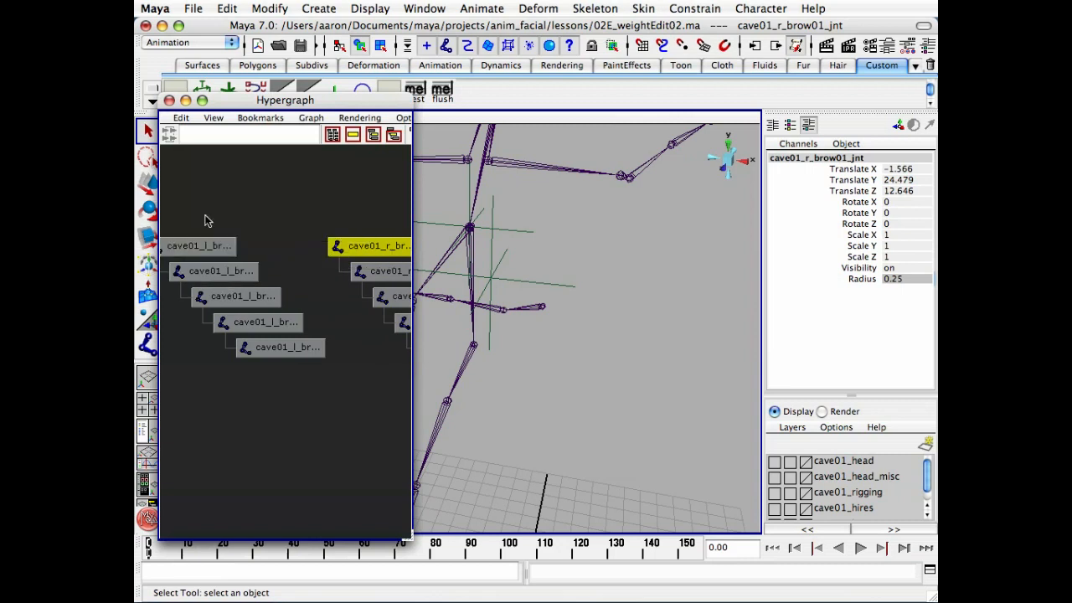
drag(207, 220, 410, 335)
click(169, 99)
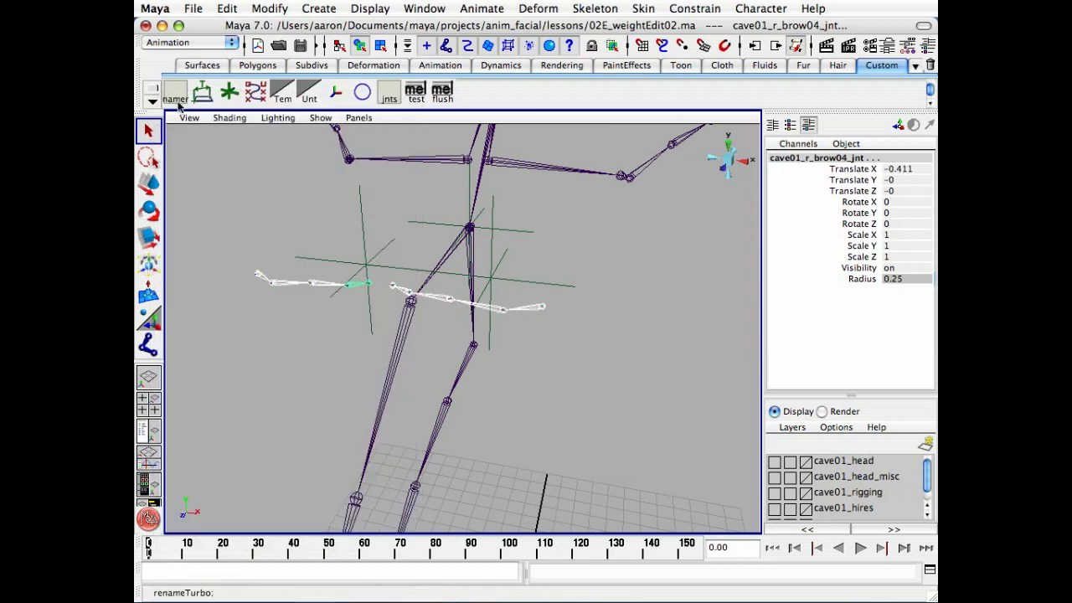
alt+middle_drag(439, 243, 462, 264)
key(e)
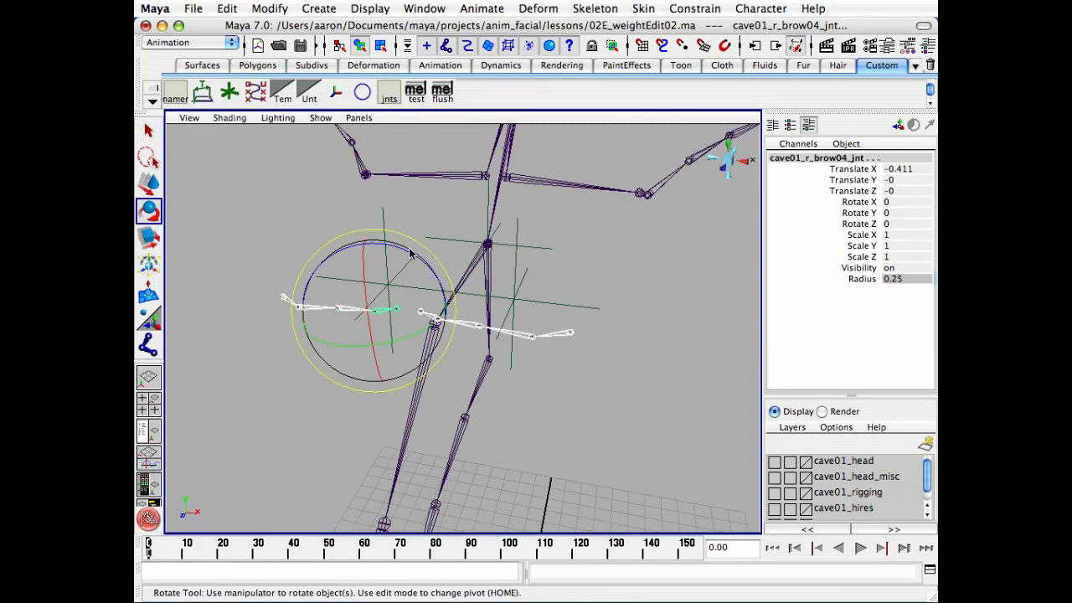
mouse_move(333, 262)
mouse_down()
mouse_move(351, 244)
mouse_move(359, 251)
mouse_move(317, 268)
mouse_up()
key(z)
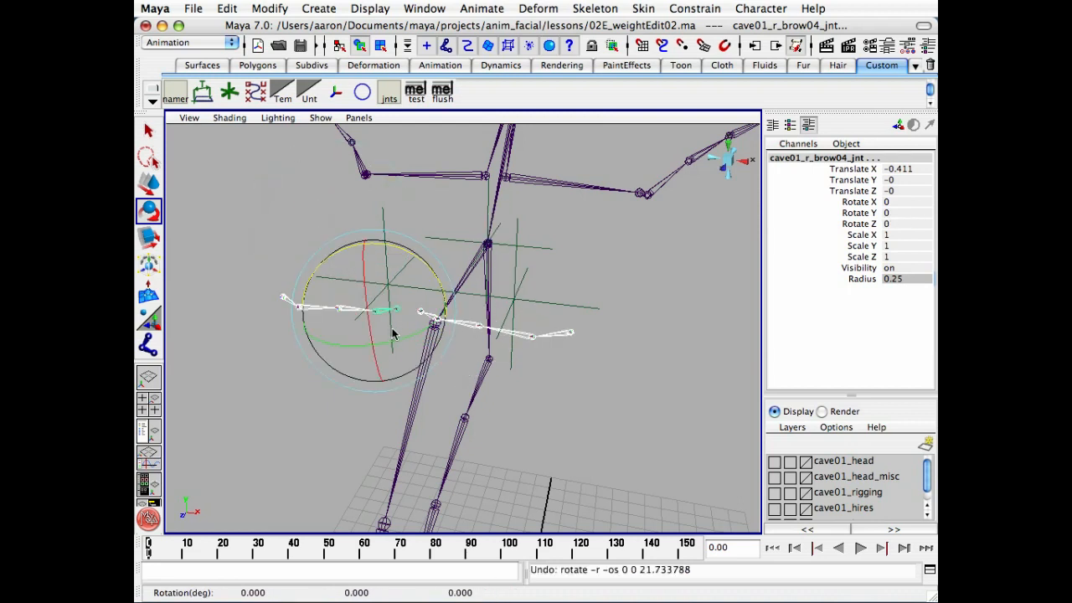
mouse_move(393, 333)
mouse_down()
mouse_move(371, 349)
mouse_move(411, 340)
mouse_move(378, 346)
mouse_up()
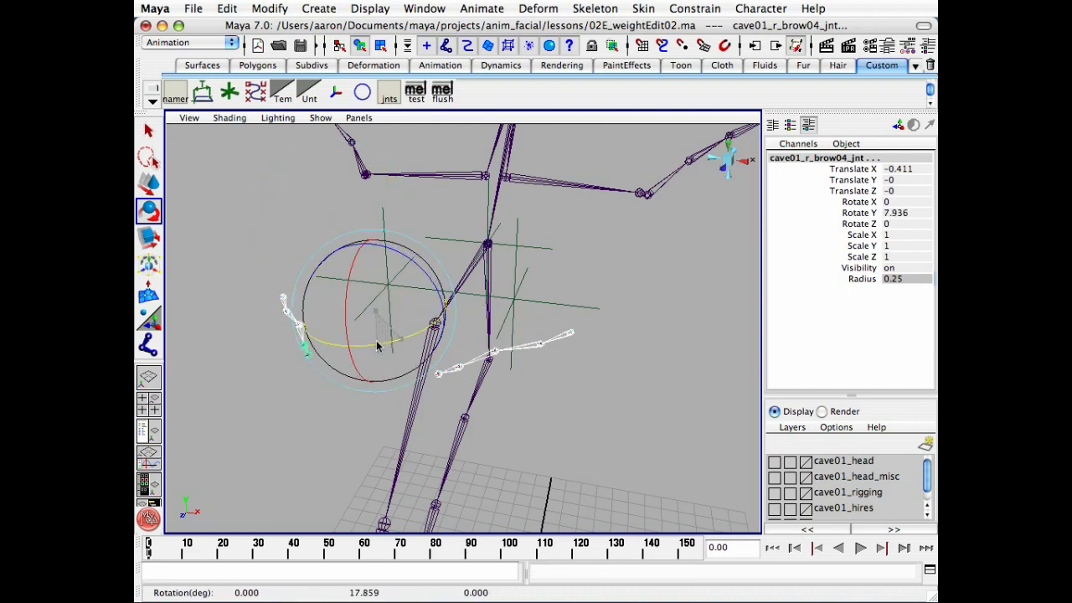
key(z)
key(q)
click(583, 377)
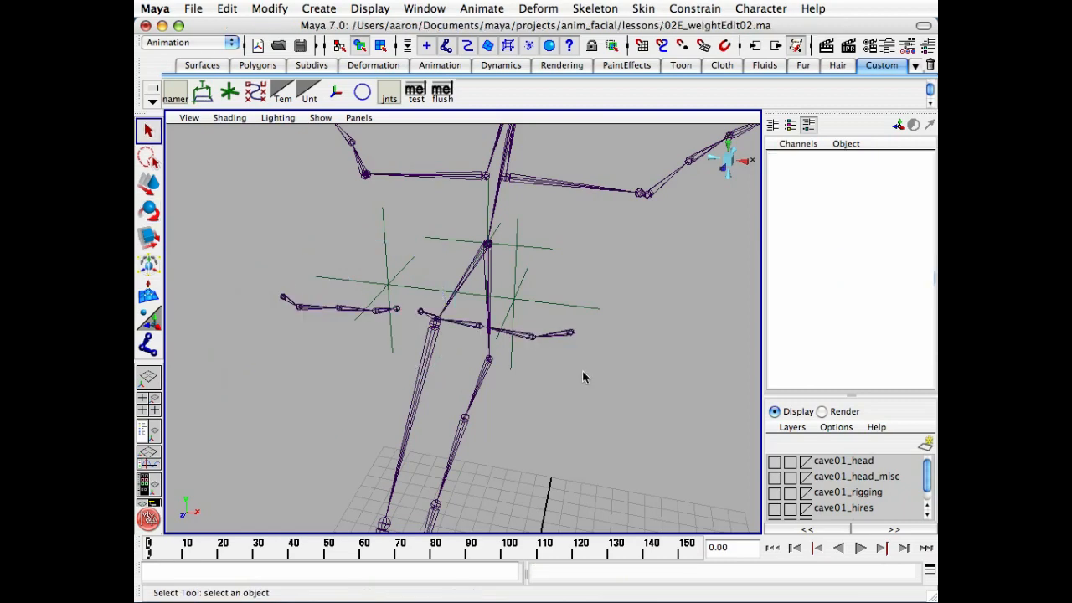
Parent cave01_l_brow01_jnt and cave01_r_brow01_jnt to the existing head joint behind the brows, where the other face chains branch off
alt+drag(584, 377, 555, 391)
click(518, 368)
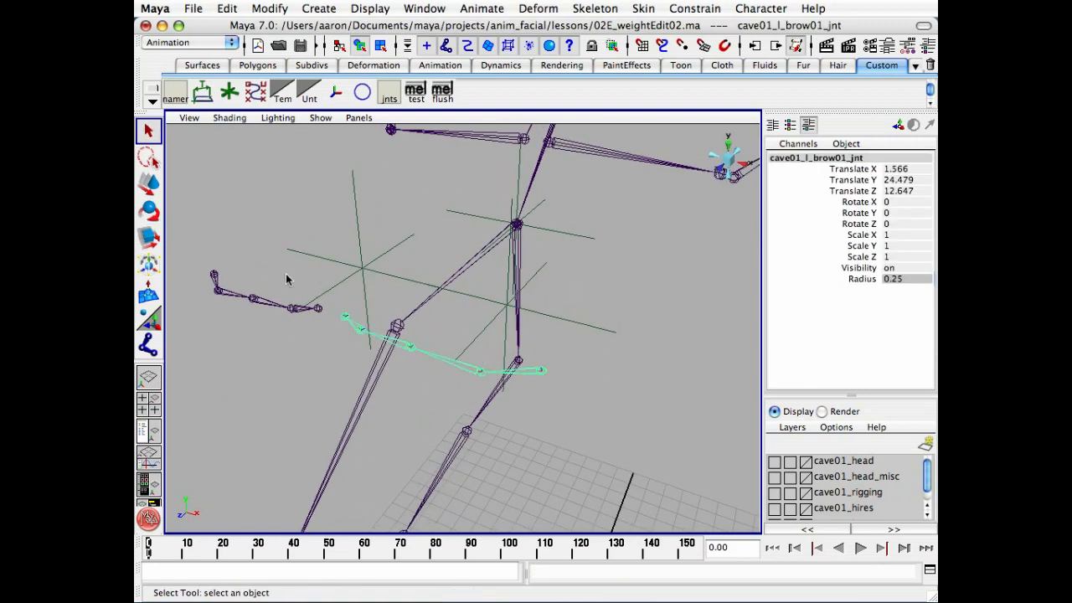
click(216, 276)
alt+drag(216, 276, 592, 268)
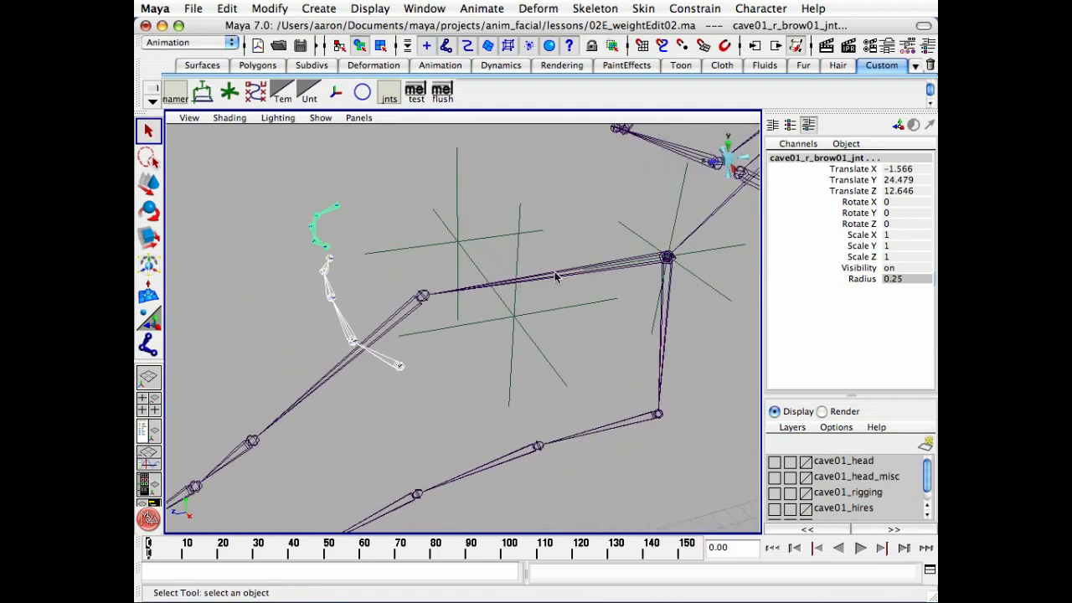
click(555, 277)
key(p)
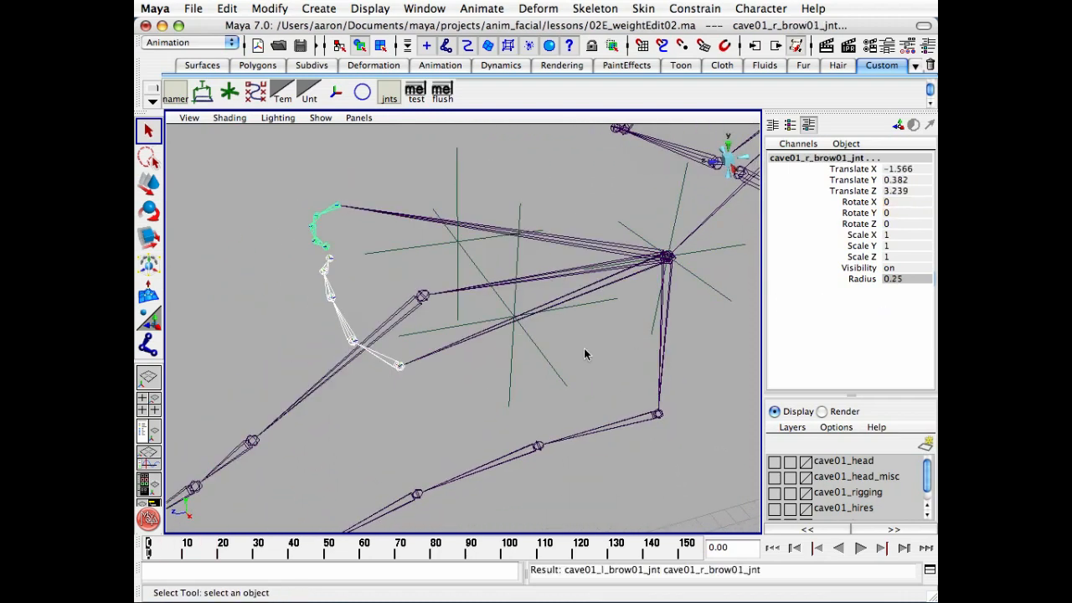
Show the cave01_head layer in shaded view and select the head mesh cave01_head_geo
alt+right_drag(576, 332, 499, 326)
alt+drag(475, 327, 351, 402)
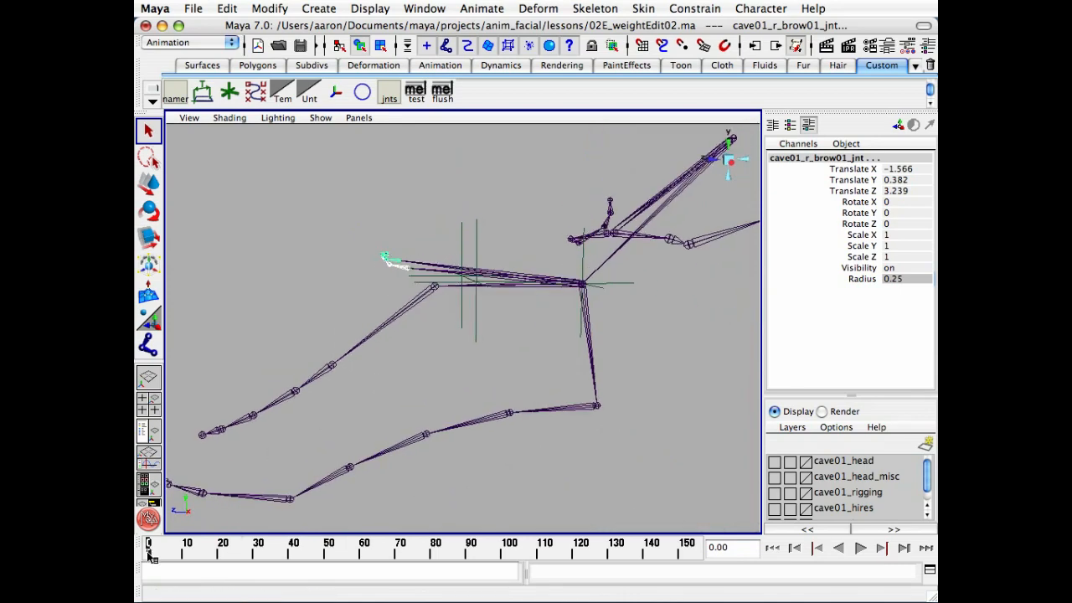
mouse_move(155, 548)
mouse_down()
mouse_move(627, 561)
mouse_move(144, 548)
mouse_up()
click(775, 463)
alt+drag(450, 404, 343, 339)
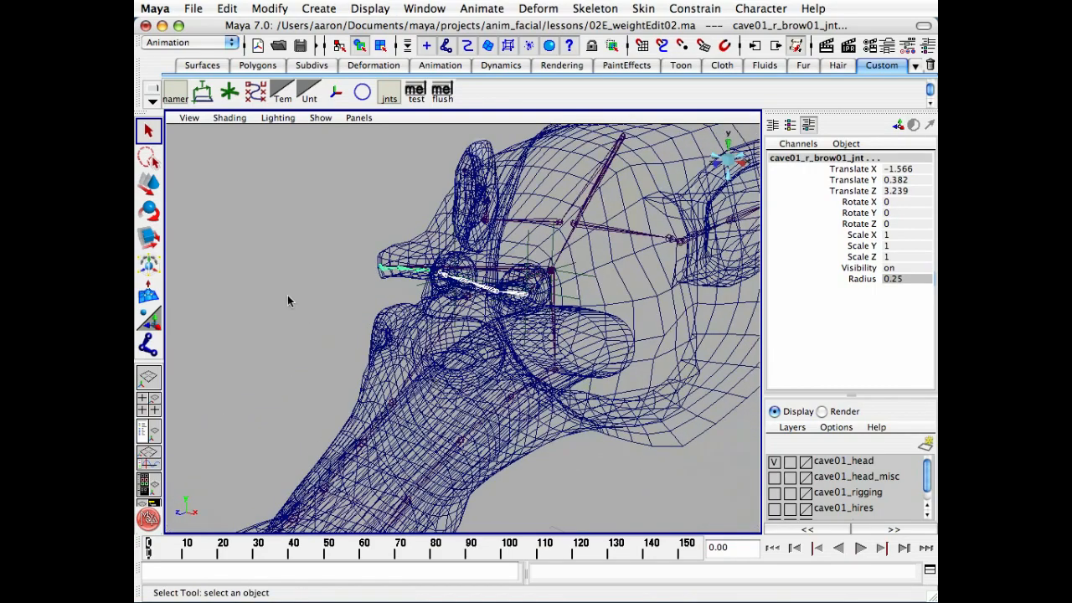
click(289, 299)
key(5)
click(659, 411)
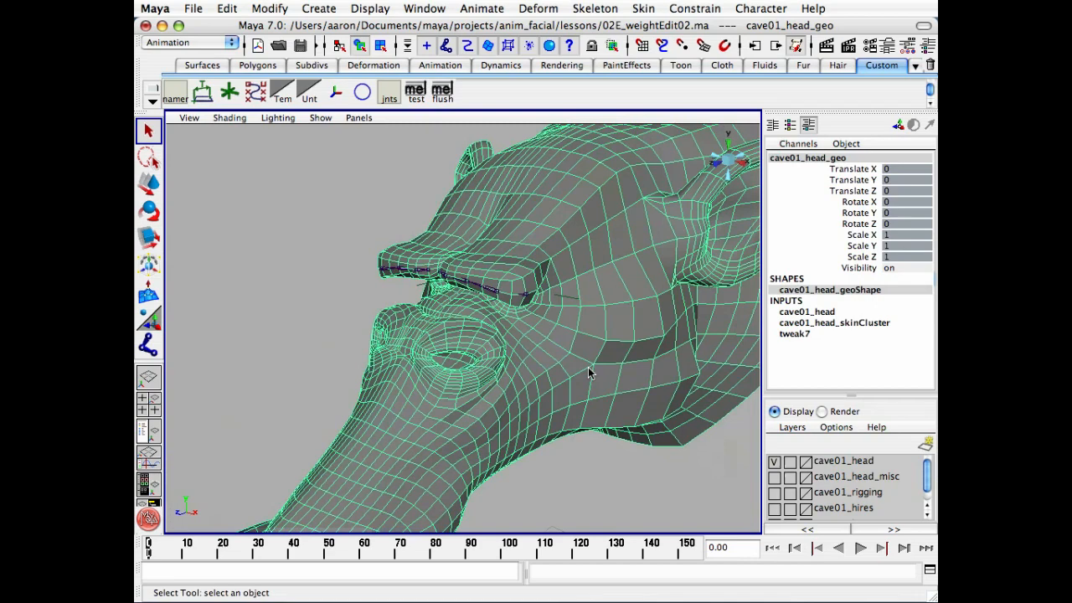
key(shift+h)
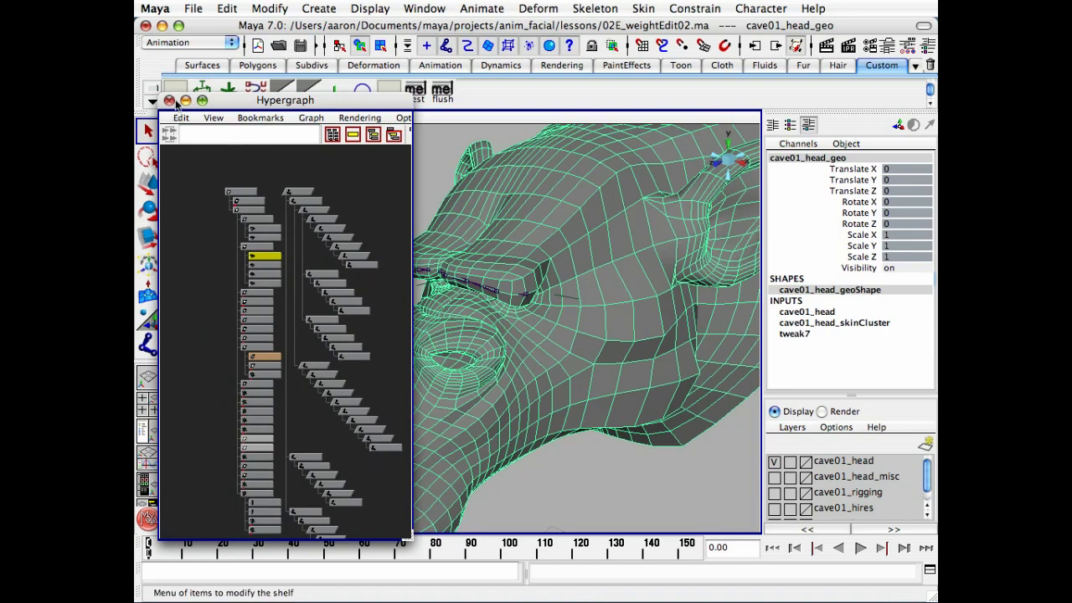
click(169, 100)
Hide the cave01_head layer and add left brow joints 01 to 04 to the selection, leaving out the end joint
click(774, 461)
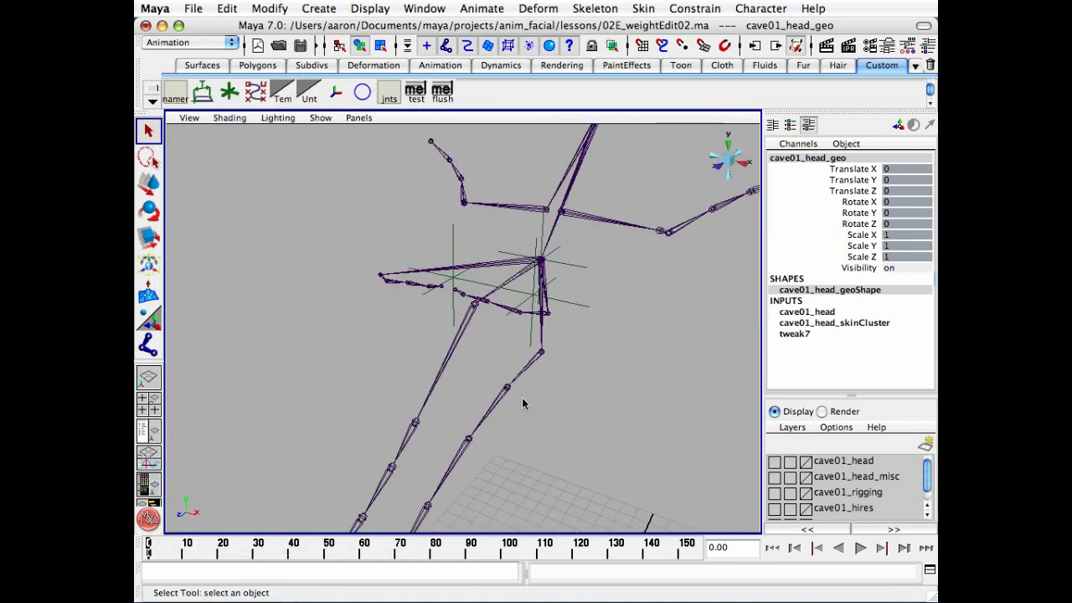
alt+drag(523, 404, 595, 359)
click(578, 287)
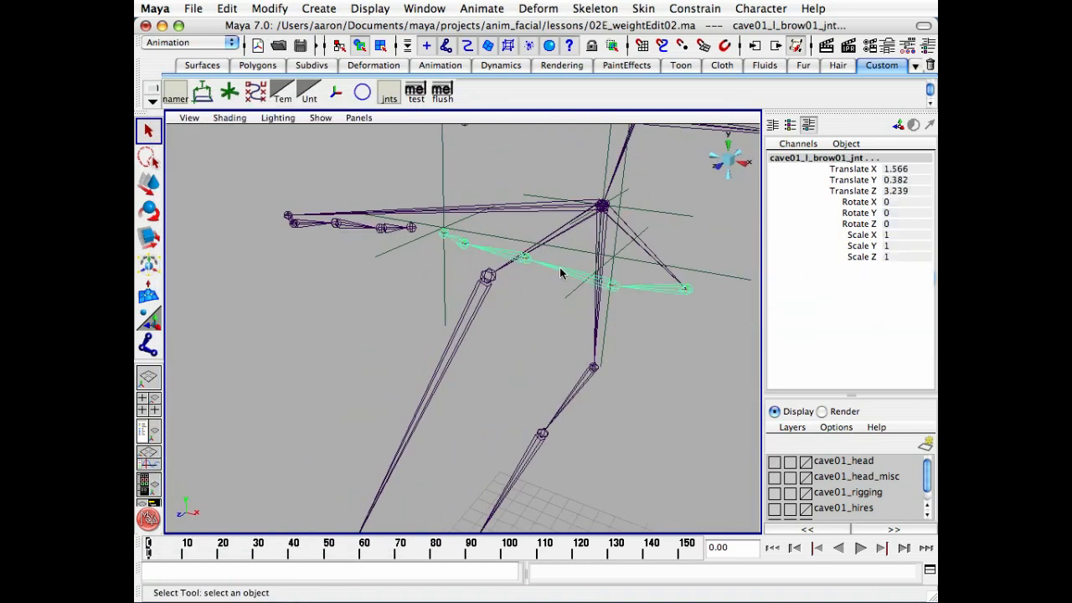
shift+click(560, 268)
shift+click(493, 253)
shift+click(456, 245)
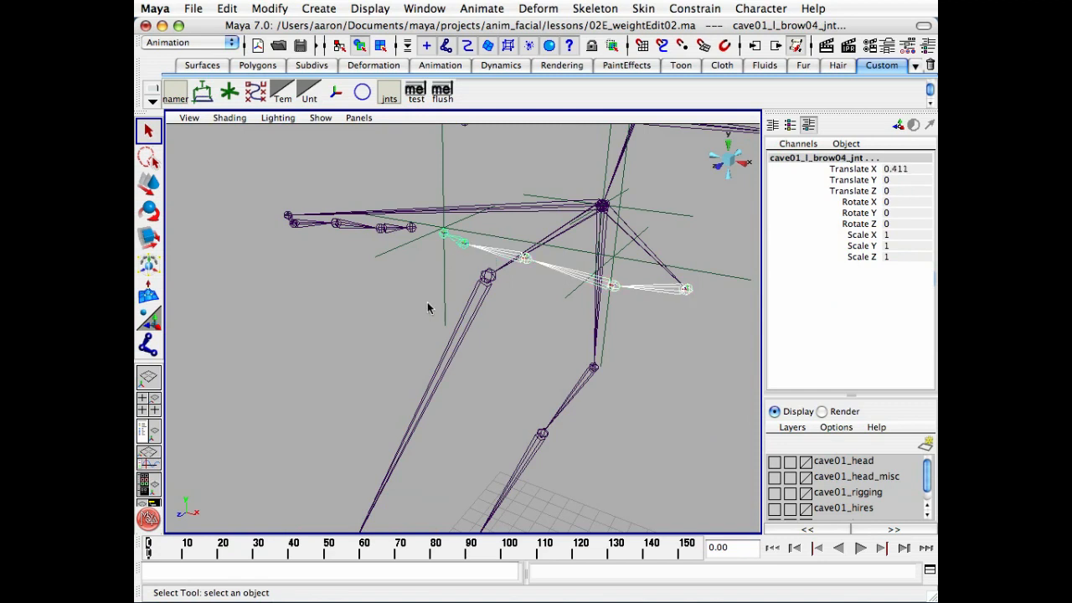
Add right brow joints 01 to 04 to the selection, leaving out the end joint
alt+drag(431, 303, 523, 336)
click(401, 312)
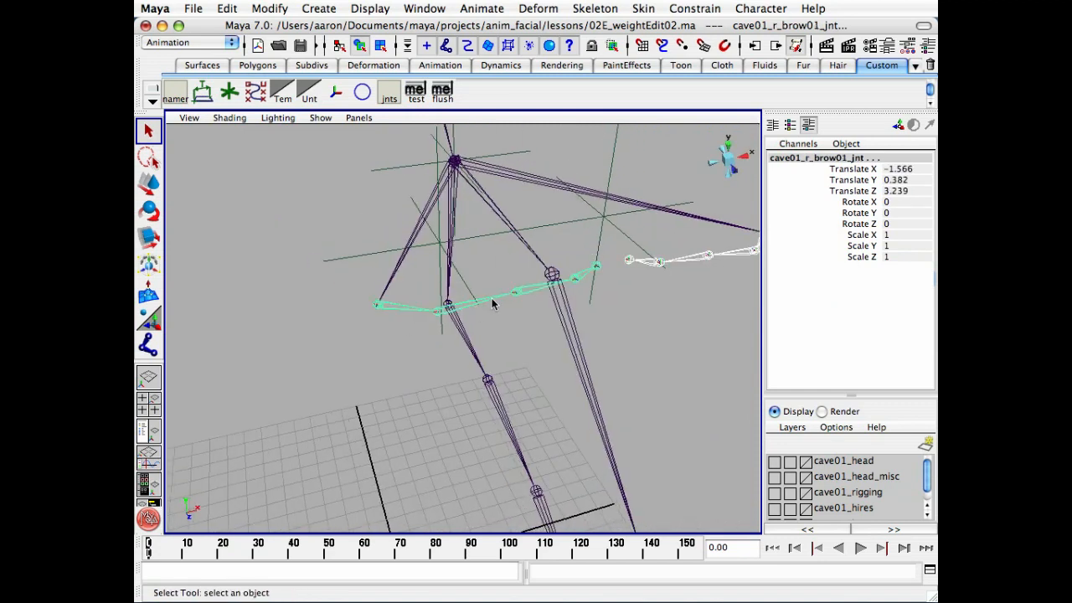
shift+click(492, 305)
shift+click(540, 289)
shift+click(583, 276)
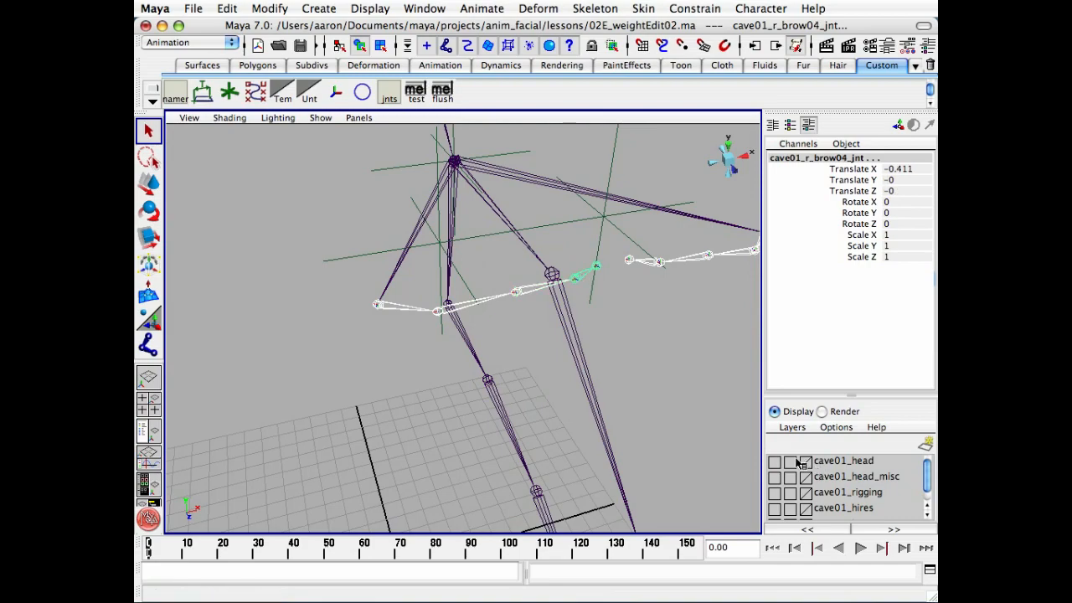
Show the cave01_head layer and add the selected brow joints as influences on the head with Dropoff 4.0, Lock Weights on and Default Weight 0
click(776, 462)
alt+drag(599, 383, 467, 345)
alt+right_drag(467, 344, 523, 366)
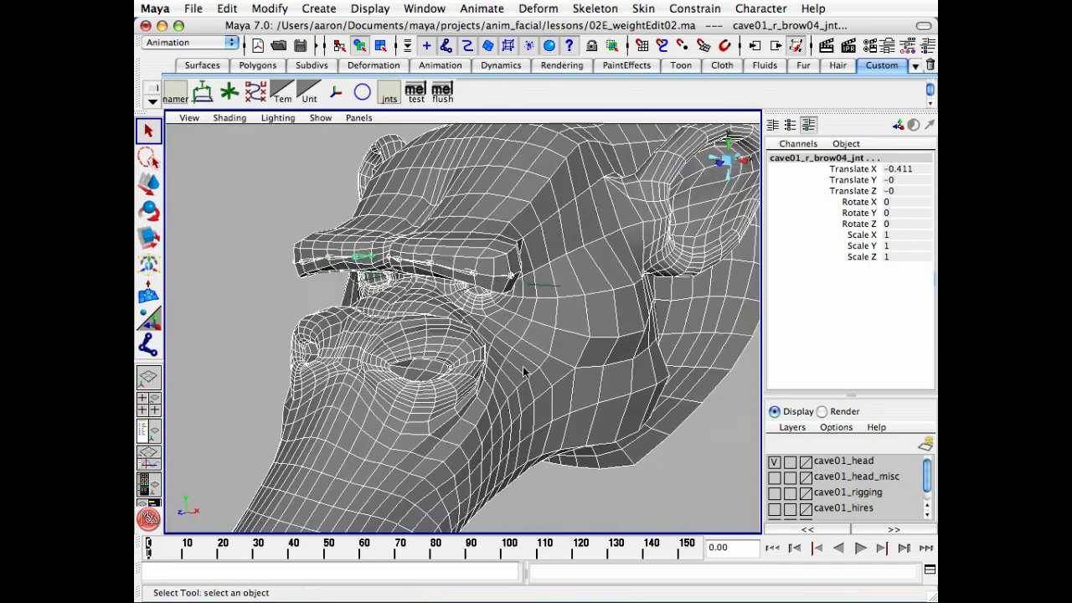
click(643, 8)
mouse_move(740, 101)
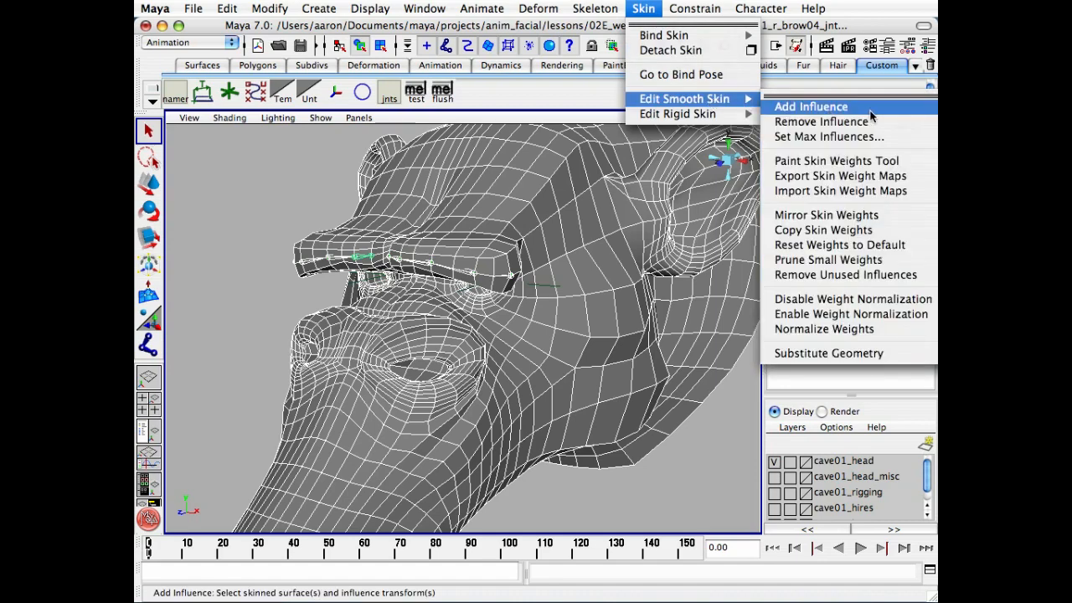
click(926, 106)
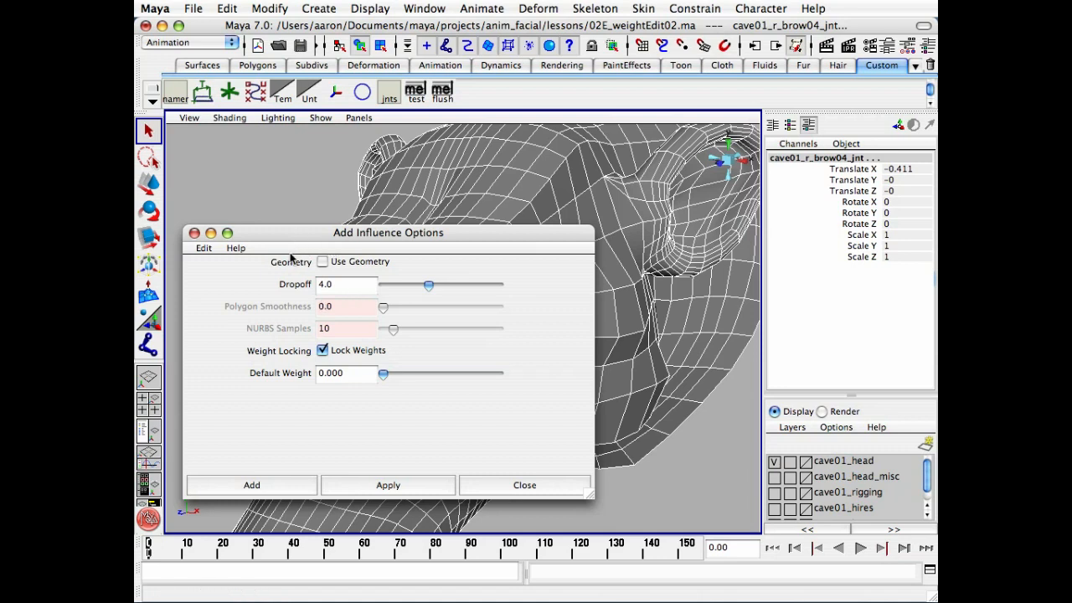
click(323, 349)
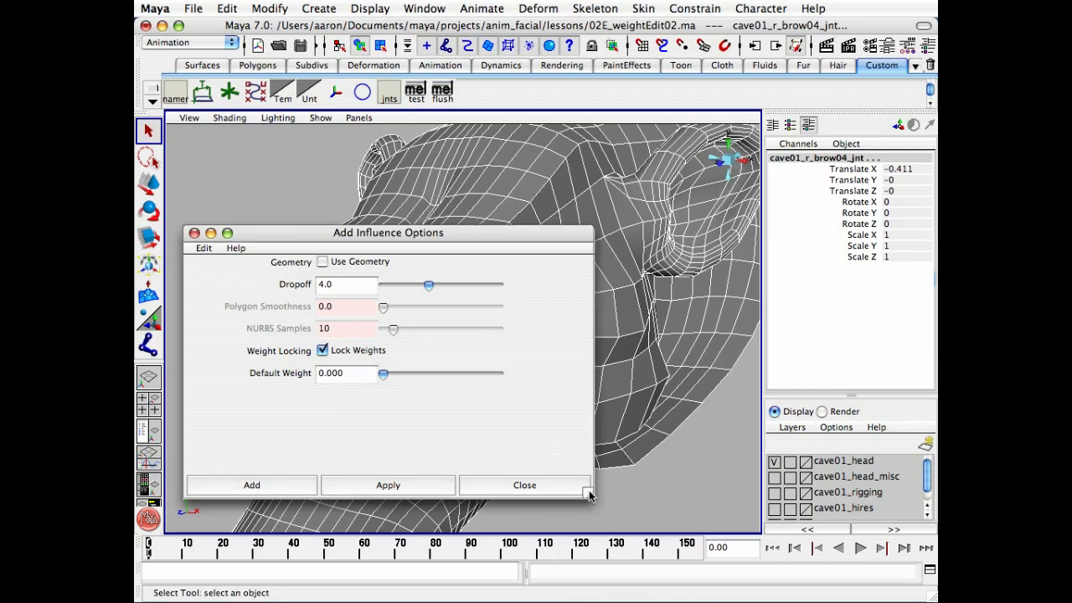
drag(597, 492, 562, 429)
drag(420, 237, 422, 329)
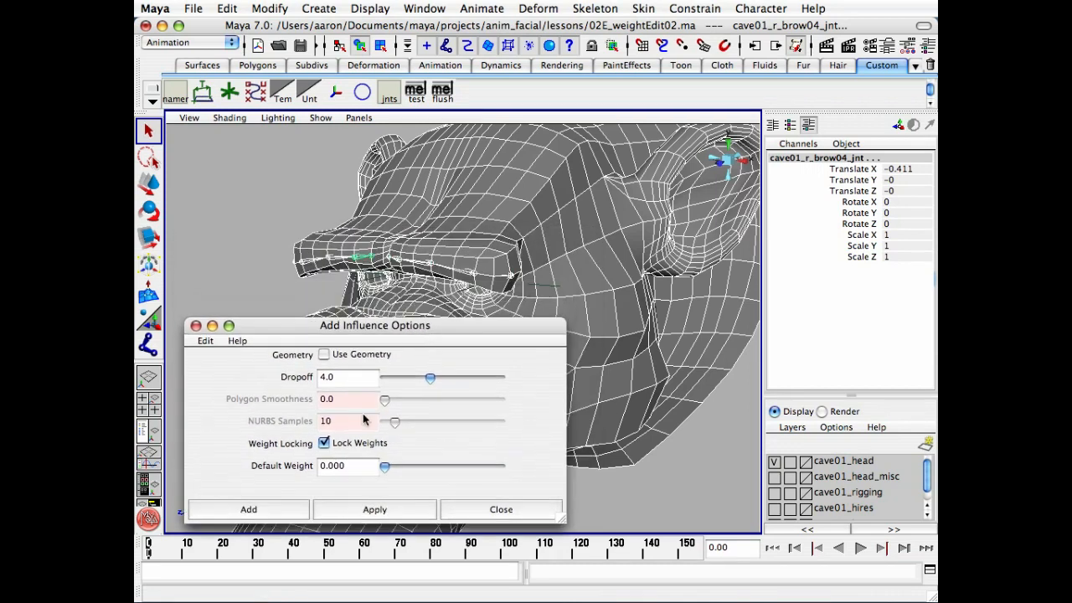
click(262, 514)
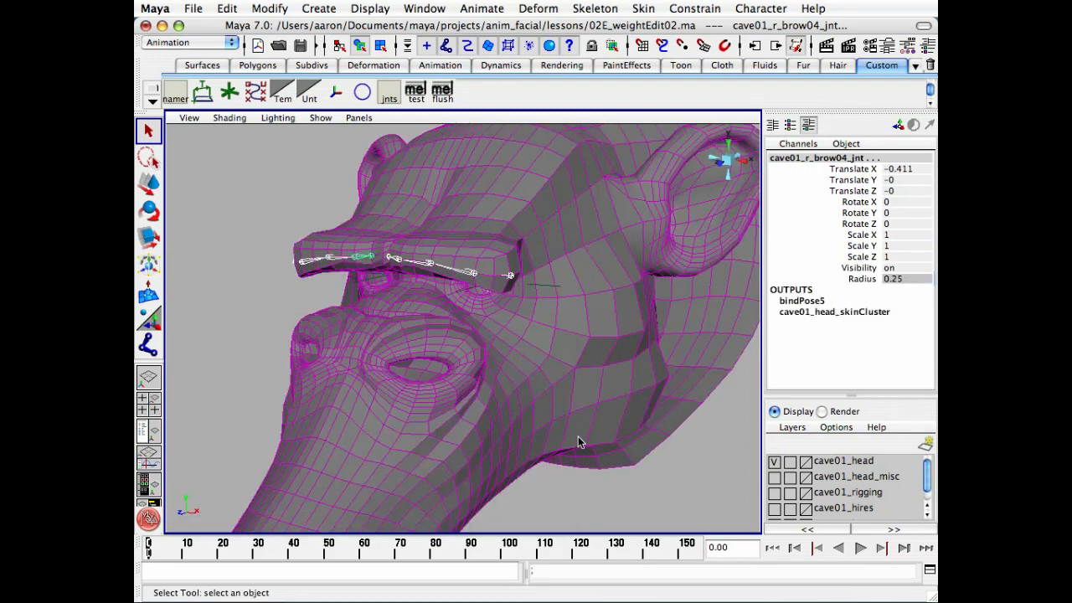
Select the left and right brow joints in turn to check their connection to the head's skin cluster, then clear the selection
click(460, 286)
click(466, 272)
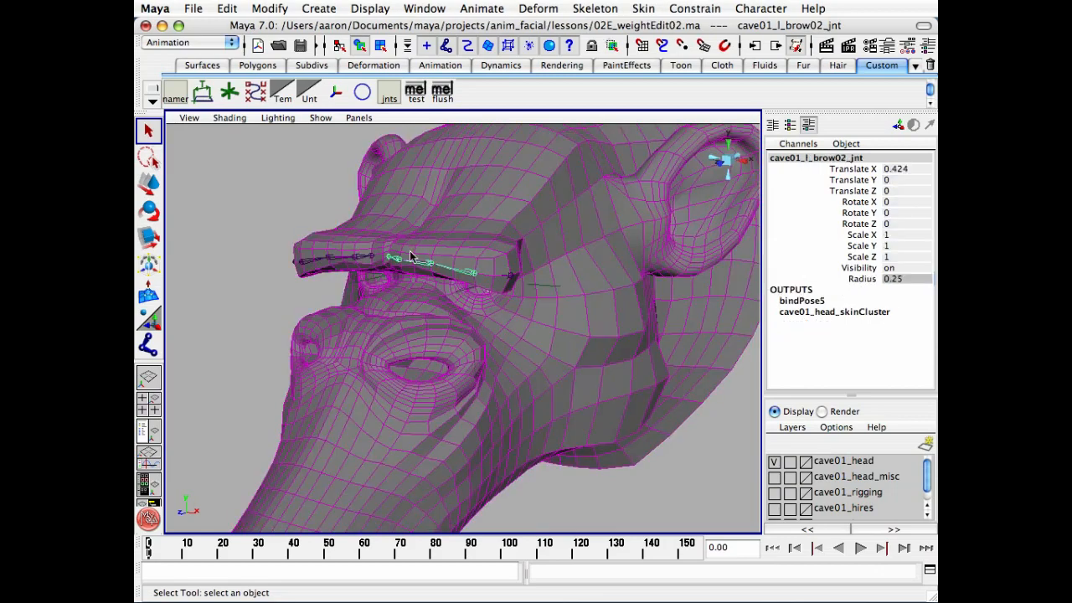
click(323, 263)
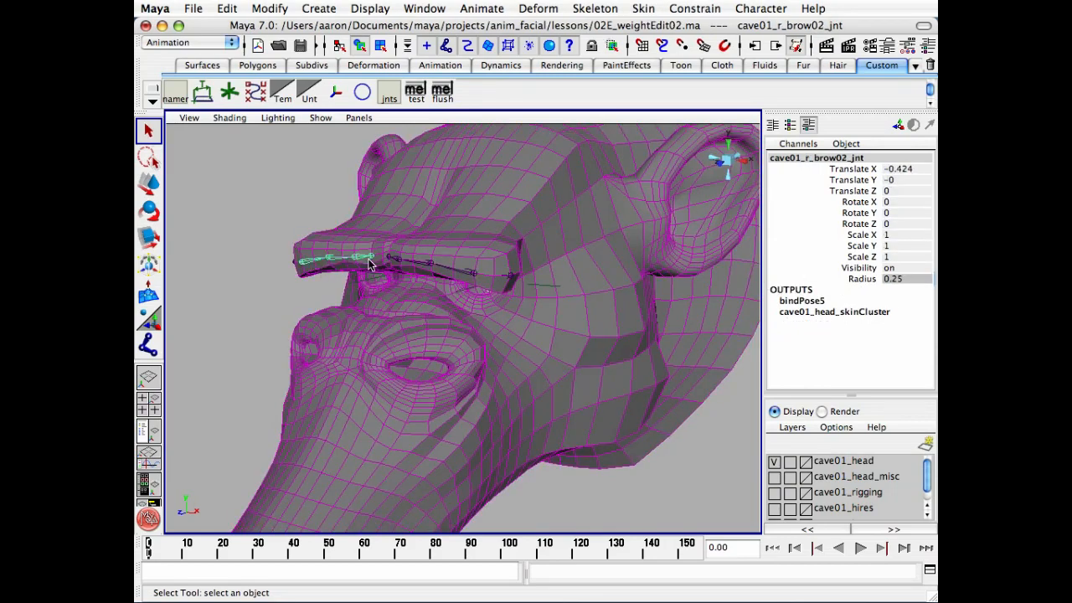
click(462, 279)
click(458, 276)
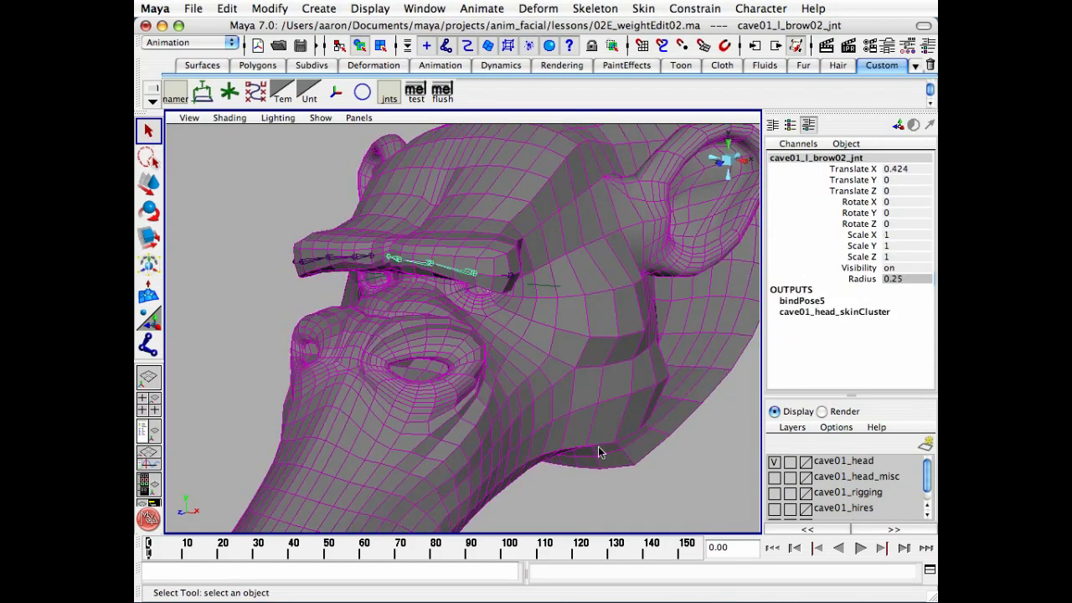
click(632, 513)
Scrub through the existing head animation and set the current time to frame 110
alt+drag(632, 513, 591, 401)
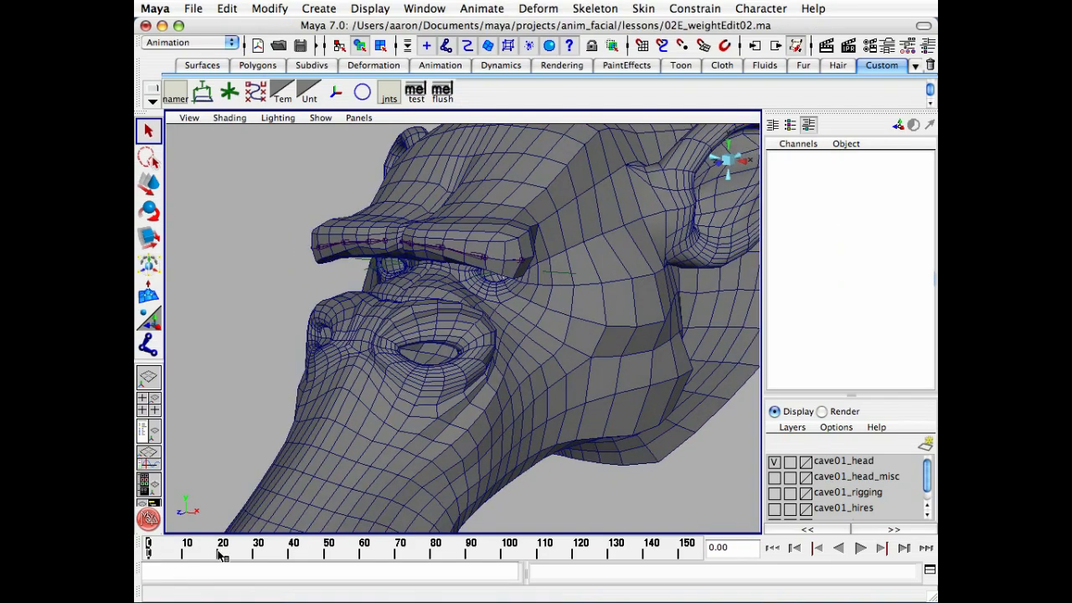
drag(218, 550, 691, 551)
mouse_move(685, 554)
mouse_down()
mouse_move(524, 555)
mouse_move(572, 559)
mouse_move(540, 552)
mouse_up()
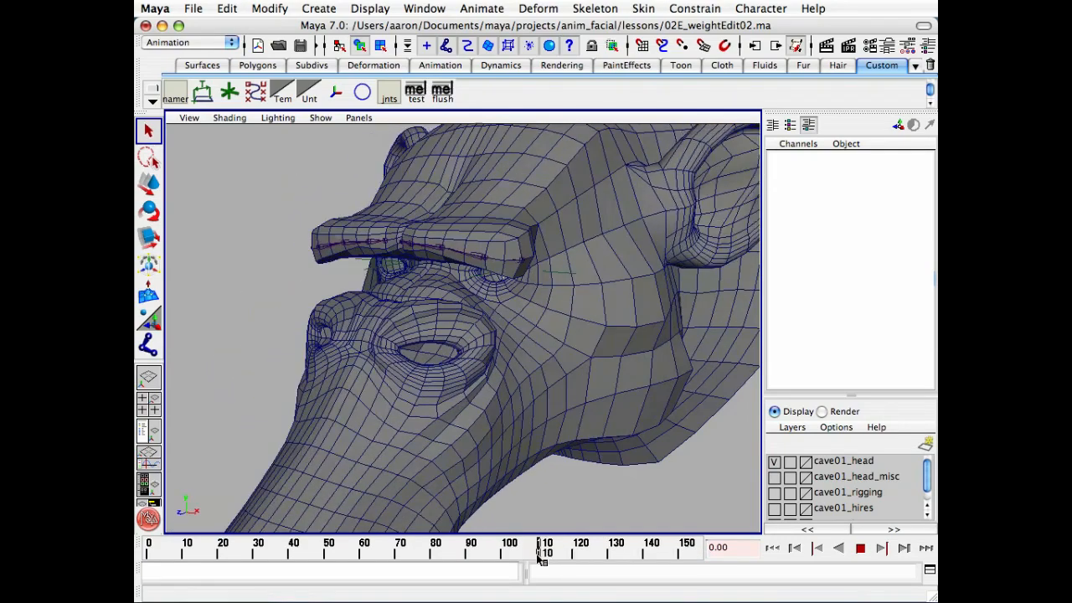
alt+right_drag(402, 435, 488, 391)
alt+middle_drag(488, 391, 487, 429)
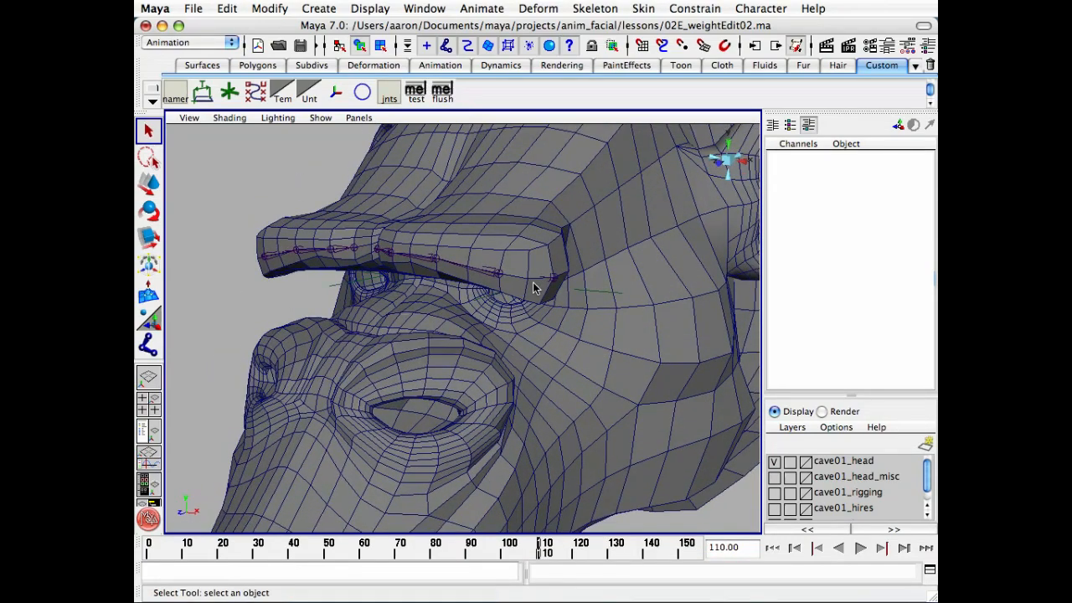
alt+drag(471, 275, 505, 277)
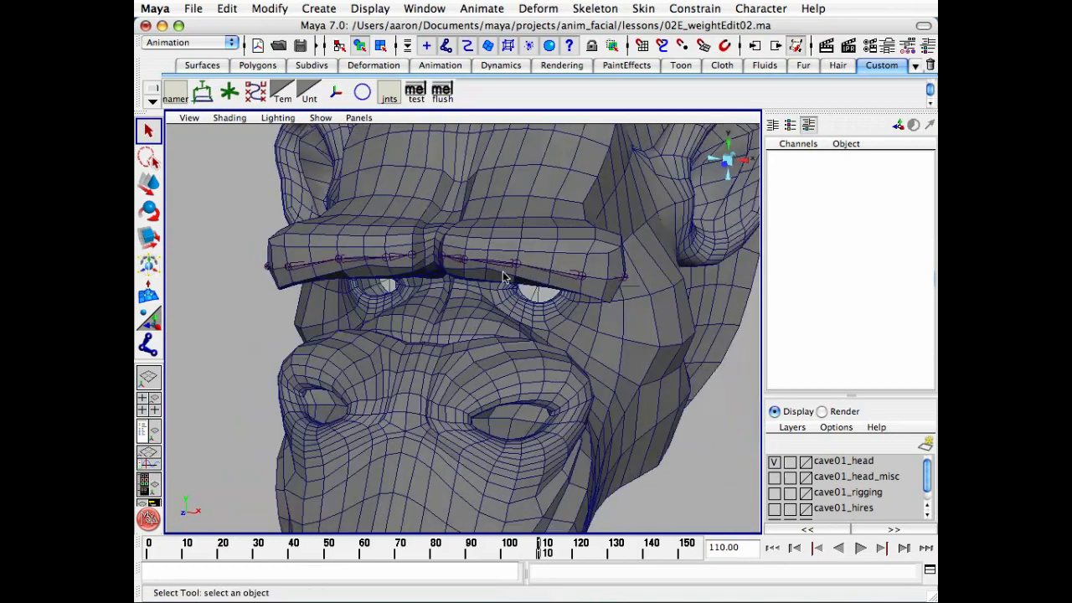
Select left brow joints 02 to 04 and key their Rotate Z at 0 on frame 110
click(493, 269)
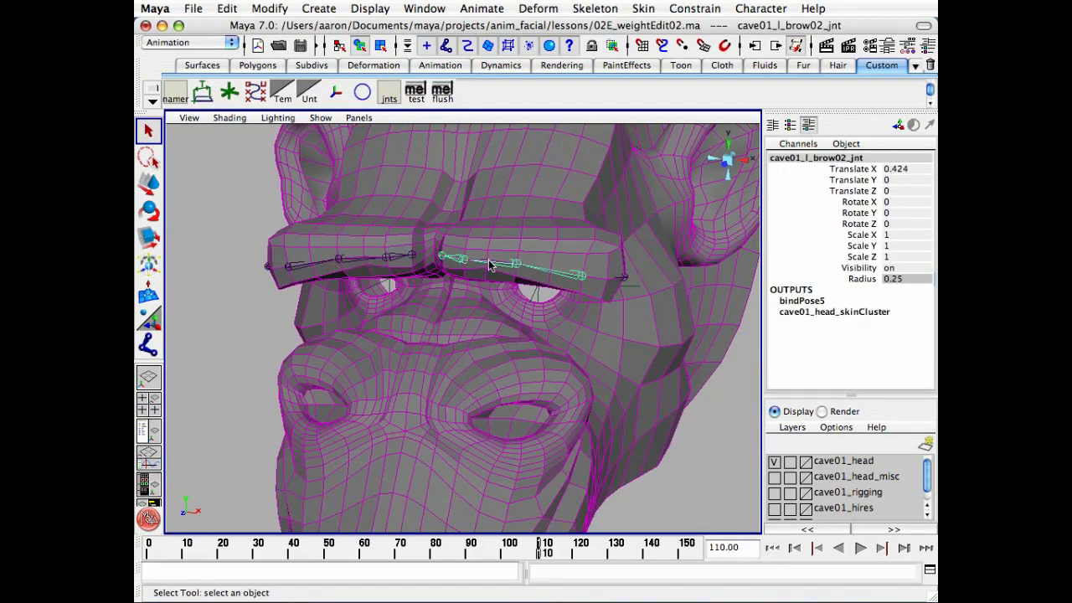
click(450, 262)
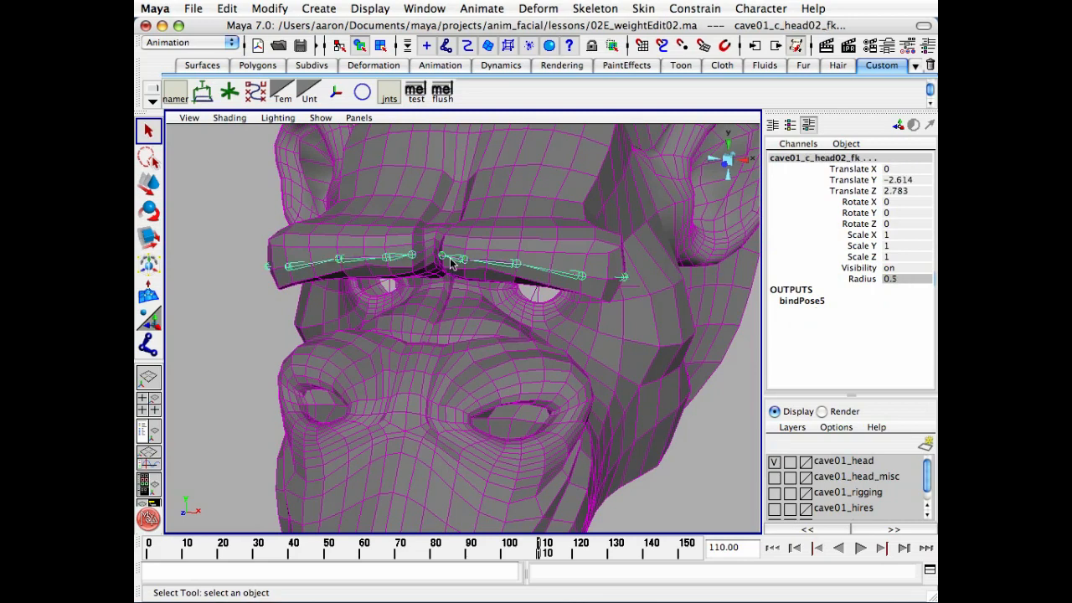
click(675, 463)
click(503, 266)
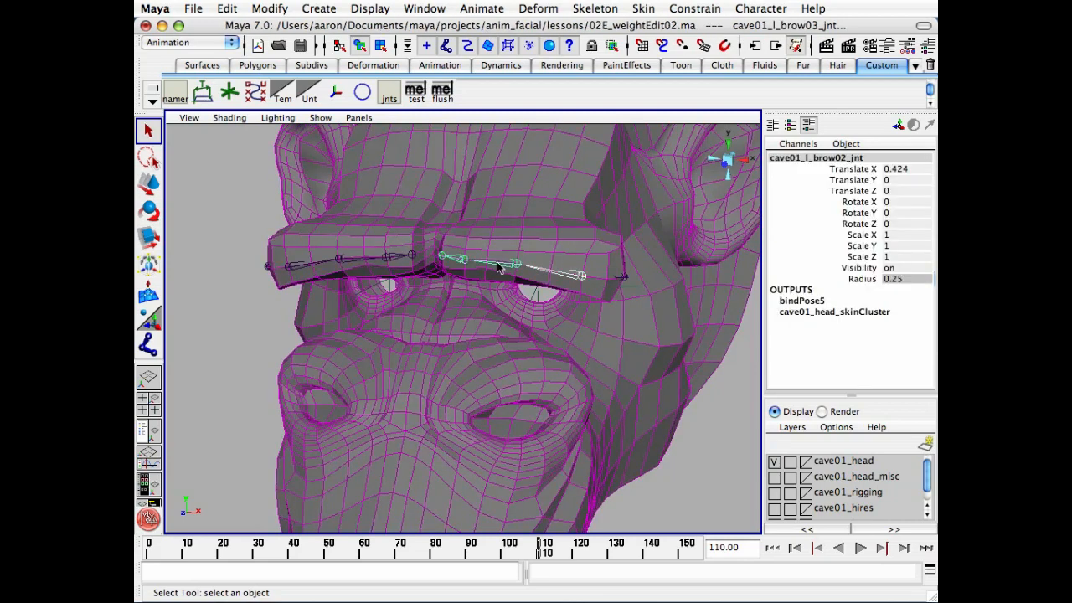
shift+click(457, 258)
click(859, 224)
key(e)
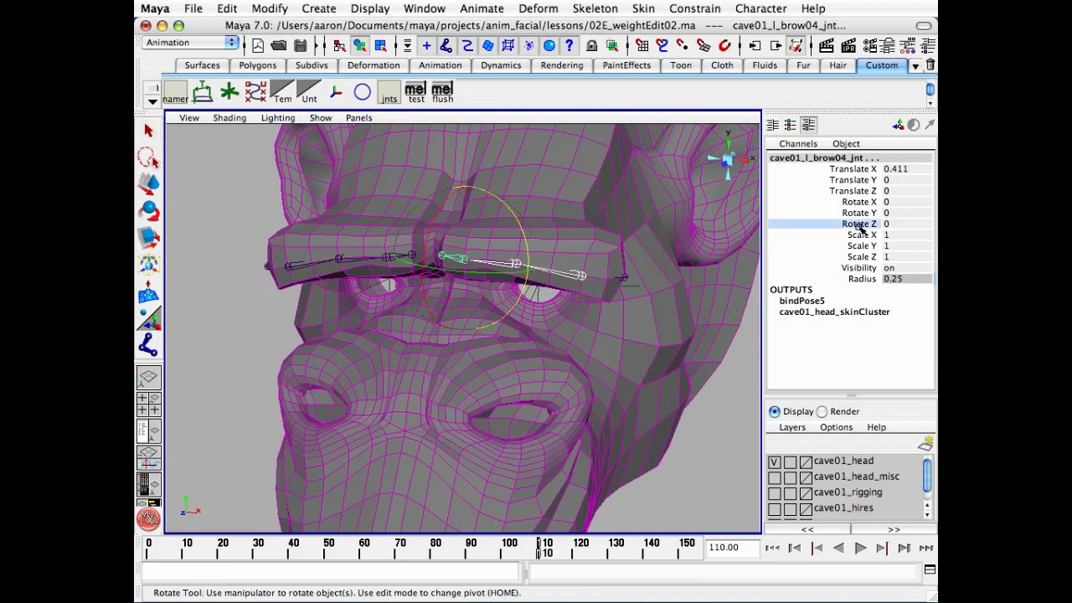
right_click(861, 224)
click(893, 263)
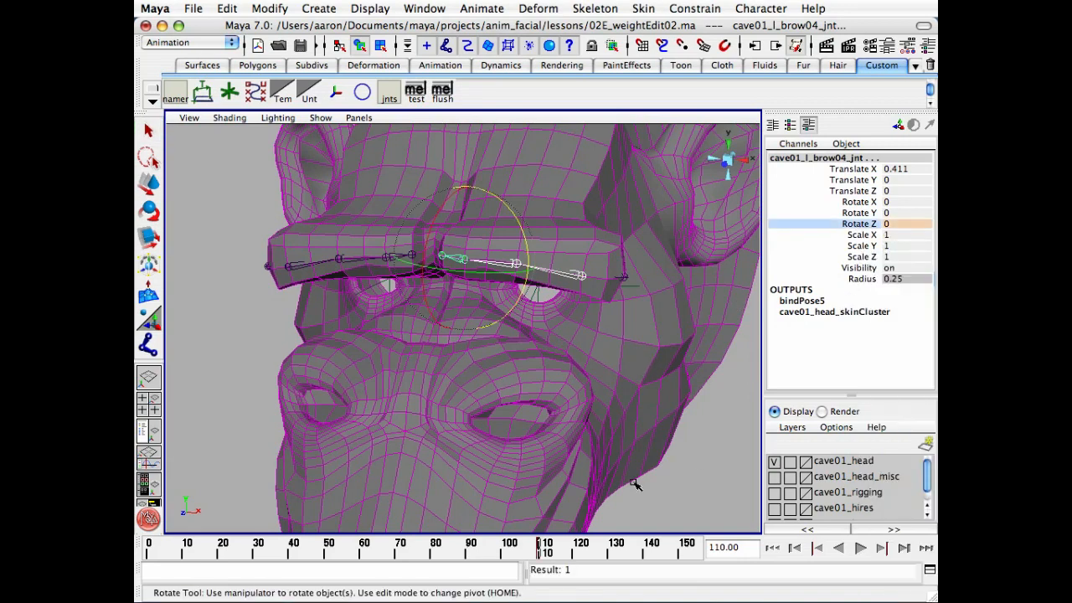
Set Rotate Z of left brow joints 02 to 04 to 20 at frame 116 and key it
click(563, 554)
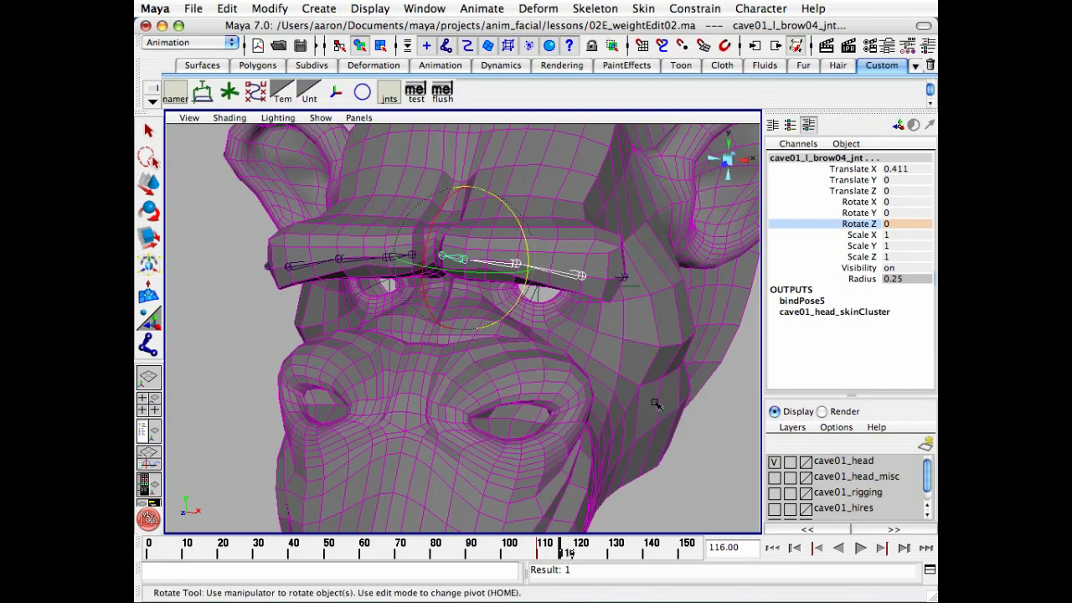
middle_drag(658, 406, 612, 414)
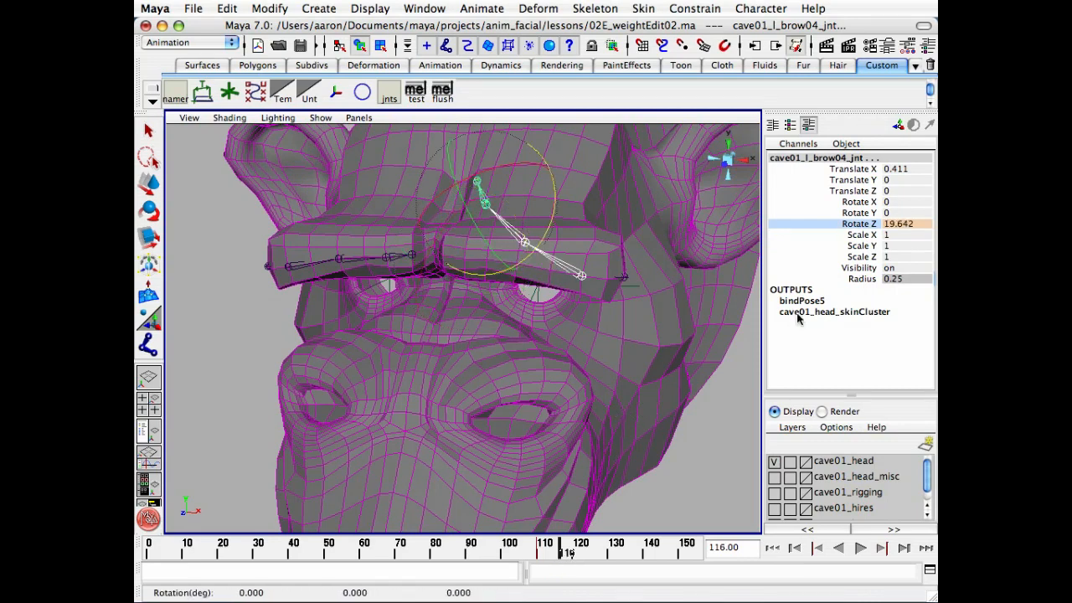
click(910, 226)
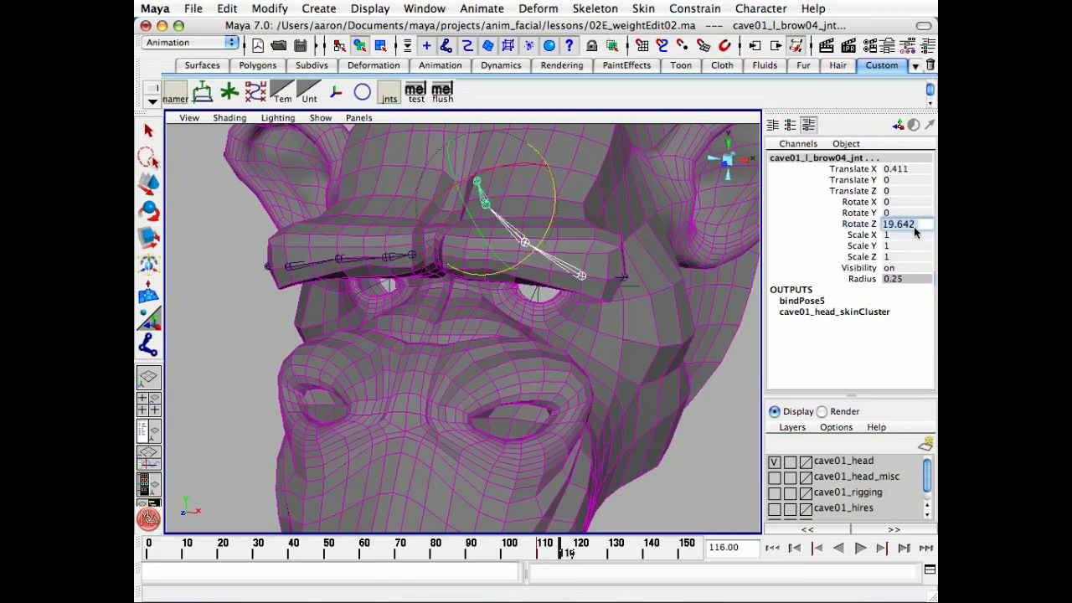
text(20)
key(Return)
click(868, 224)
right_drag(868, 225, 879, 259)
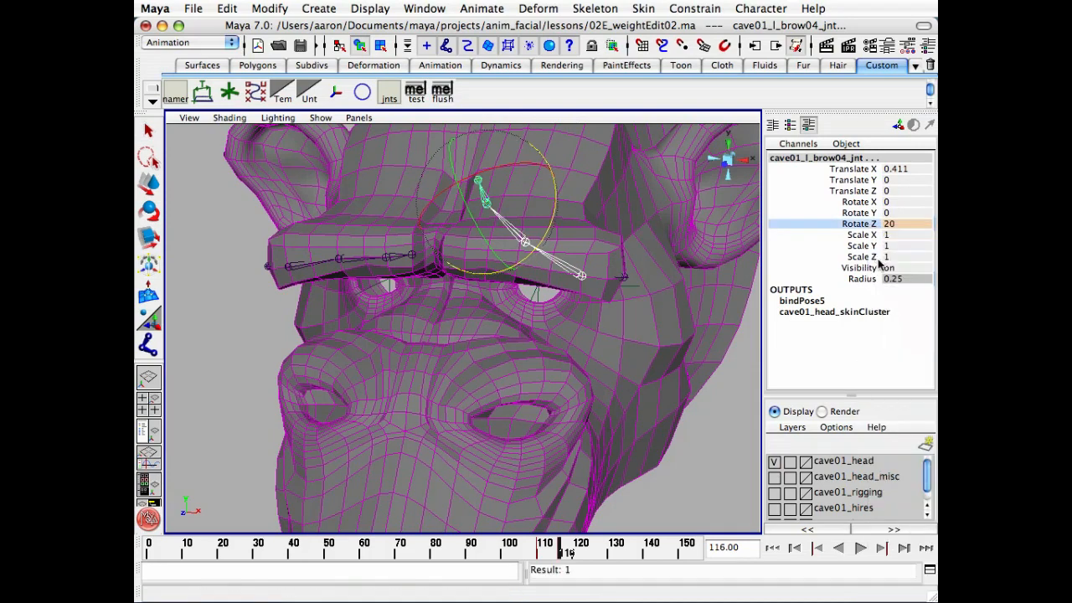
Set Rotate Z of left brow joints 02 to 04 to -10 at frame 120 and key it
click(580, 553)
middle_drag(507, 471, 578, 476)
alt+drag(512, 465, 548, 448)
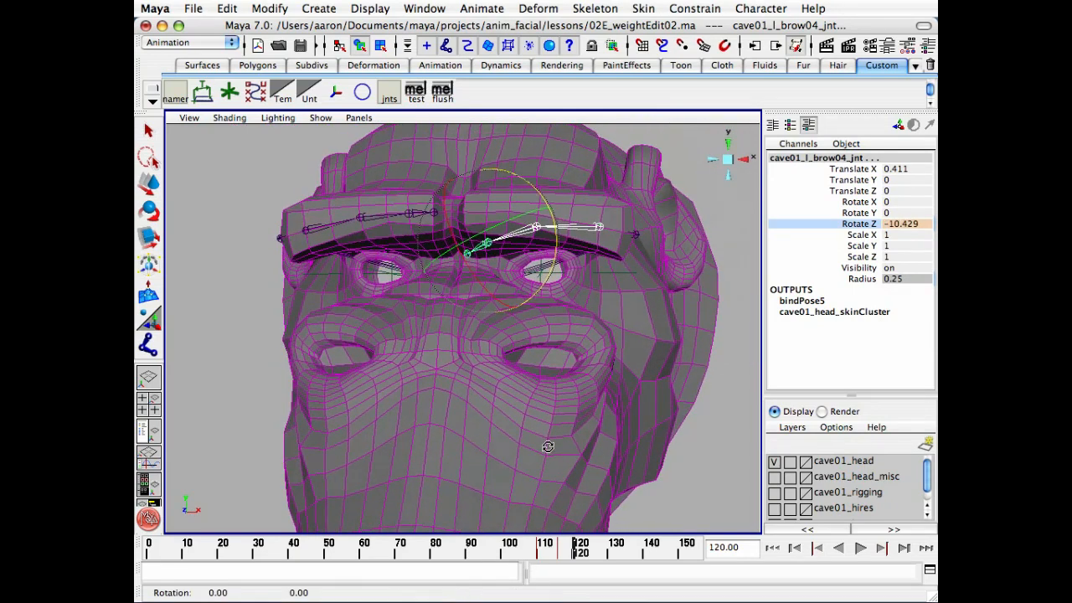
click(901, 223)
text(-10)
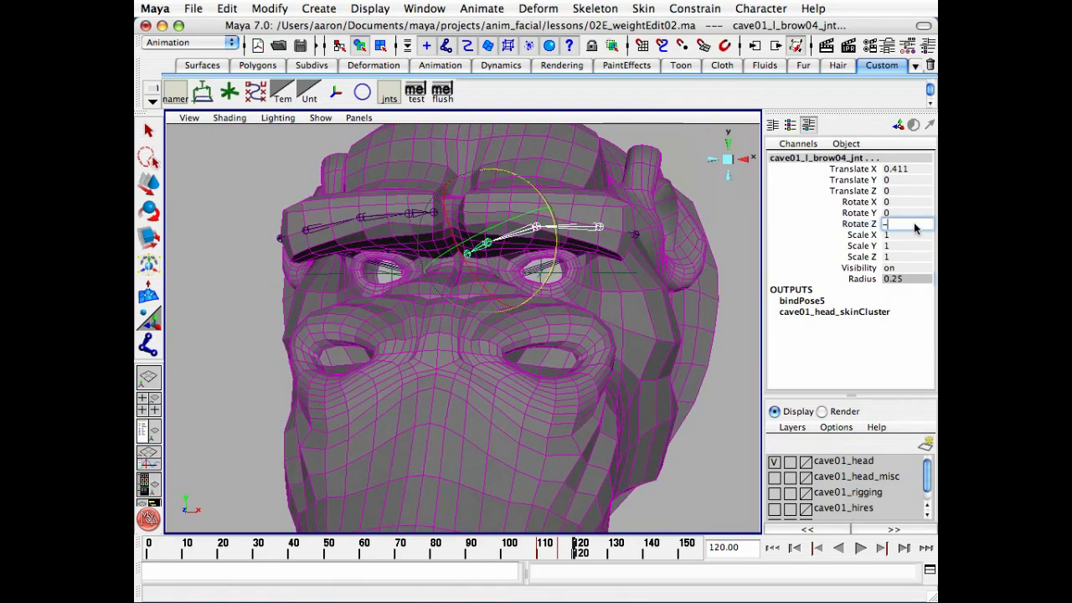
key(Return)
click(870, 223)
right_click(878, 224)
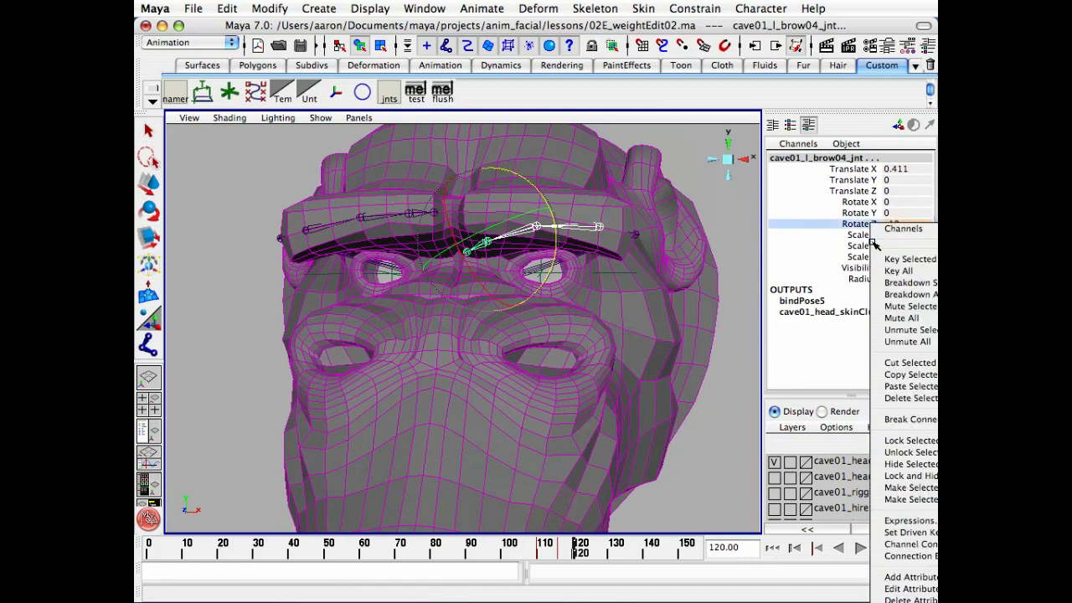
click(878, 248)
Reset Rotate Z of left brow joints 02 to 04 to 0 at frame 125 and key it
click(596, 551)
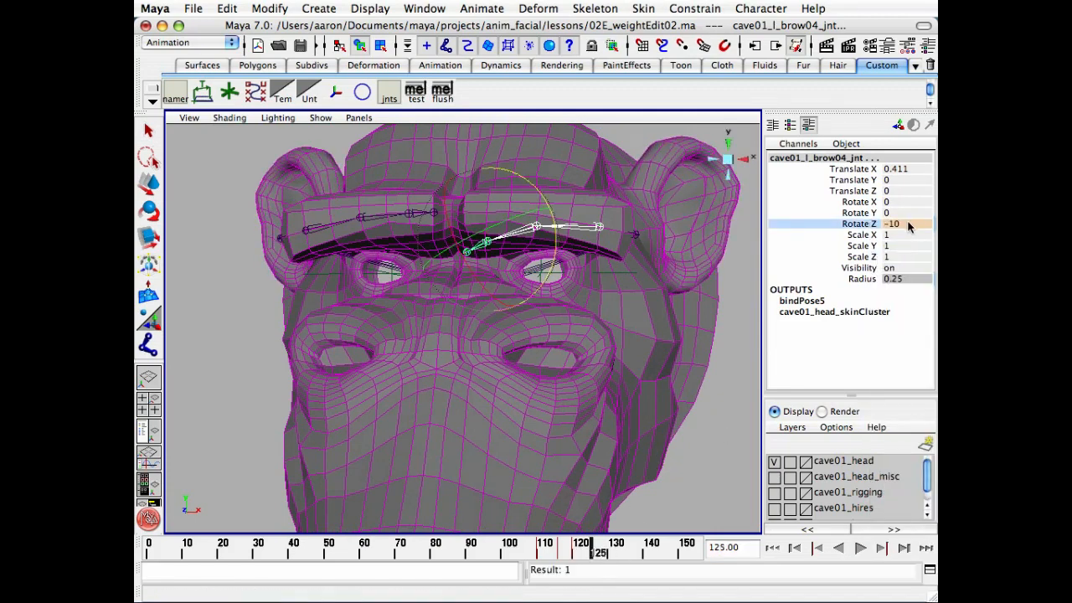
click(894, 224)
text(0)
key(Return)
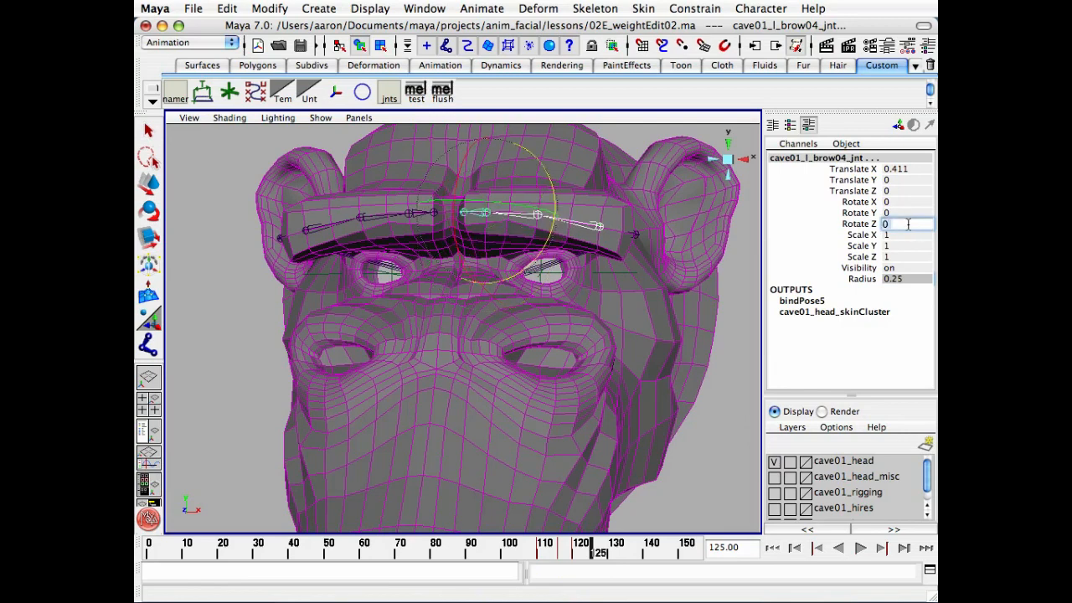
click(846, 223)
right_click(848, 223)
click(878, 255)
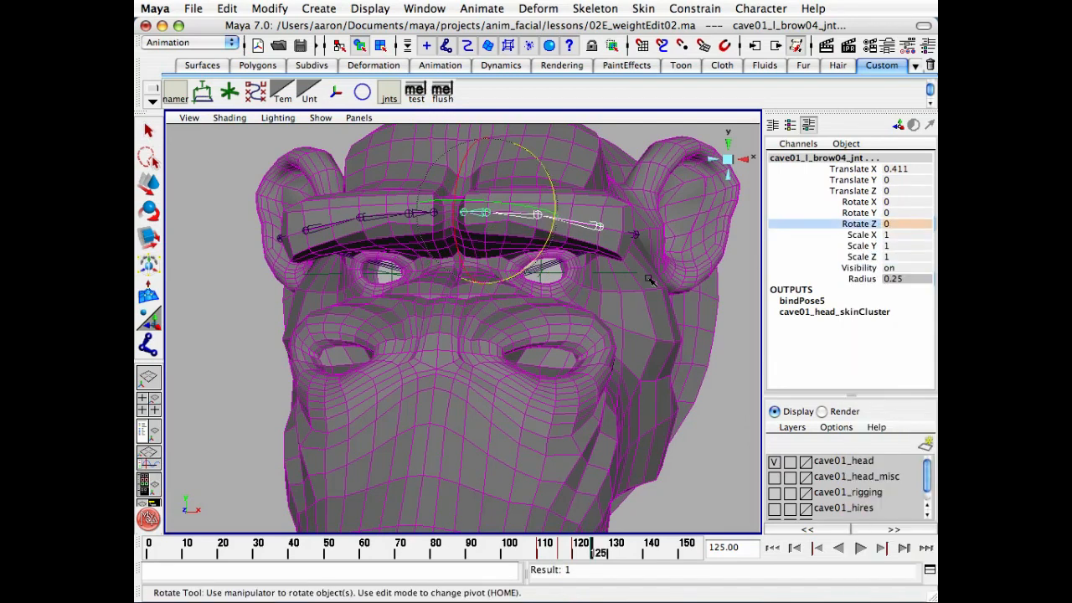
Return the current time to frame 110 and select only the head mesh cave01_head_geo
alt+drag(650, 280, 609, 295)
key(q)
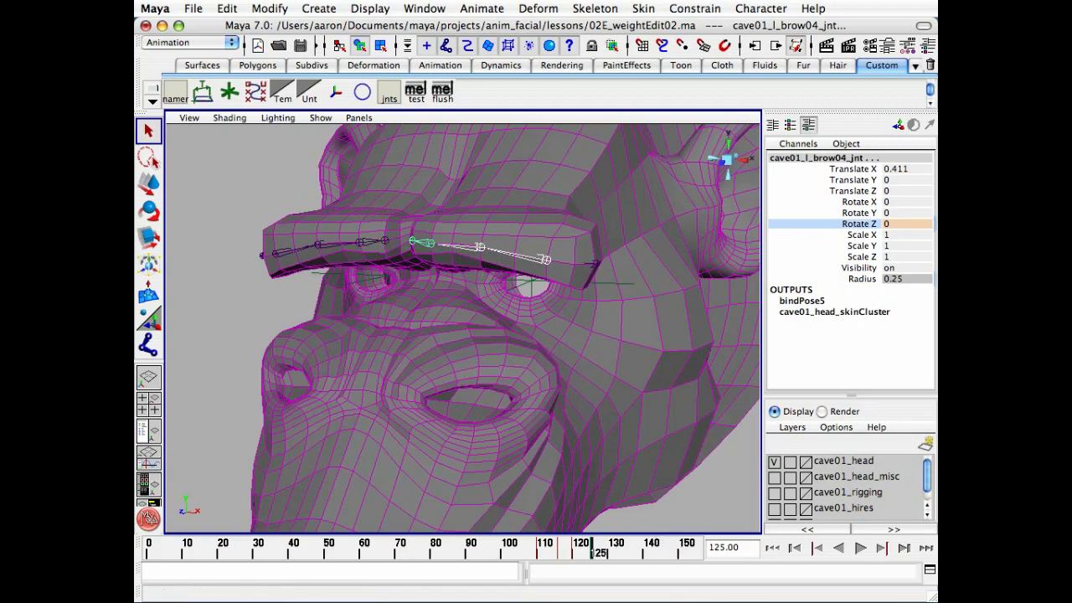
drag(578, 554, 545, 557)
alt+drag(578, 494, 634, 471)
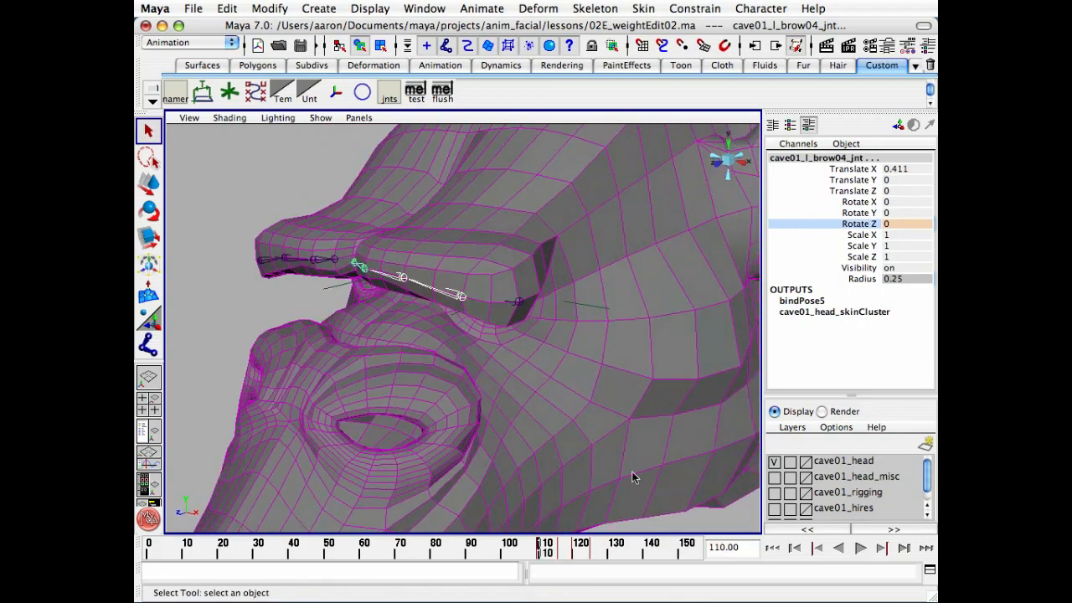
click(691, 500)
alt+drag(661, 437, 650, 439)
click(650, 439)
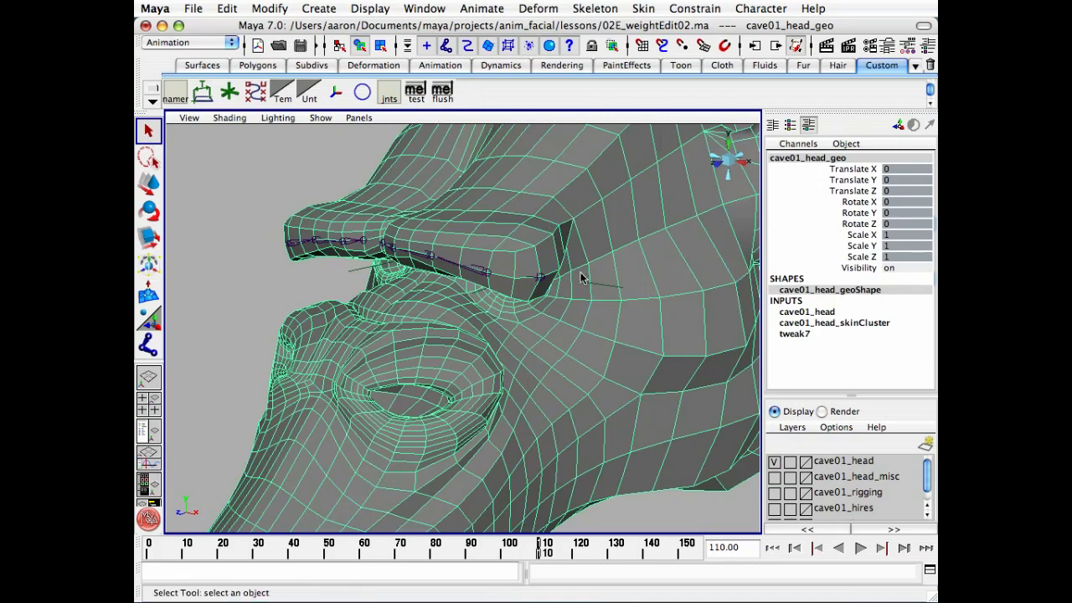
Activate the Paint Skin Weights Tool on the head mesh and open its tool settings
right_click(573, 209)
mouse_move(573, 209)
right_down()
mouse_move(581, 331)
mouse_move(536, 238)
mouse_move(576, 215)
right_up()
mouse_move(618, 352)
right_down()
mouse_move(629, 503)
mouse_move(685, 503)
mouse_move(744, 540)
mouse_move(741, 549)
mouse_move(850, 548)
right_up()
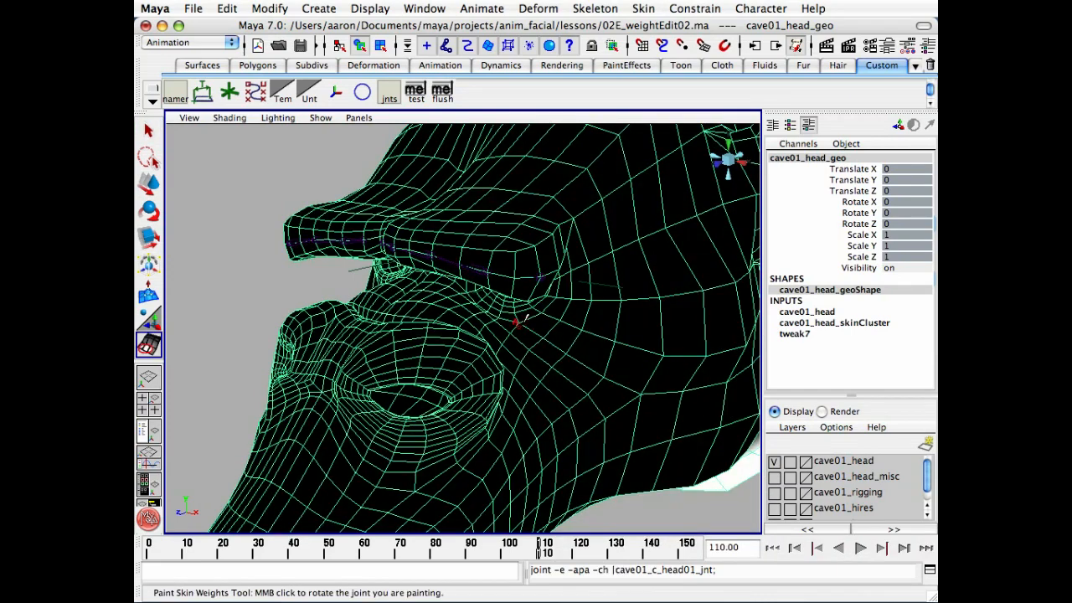
double_click(149, 344)
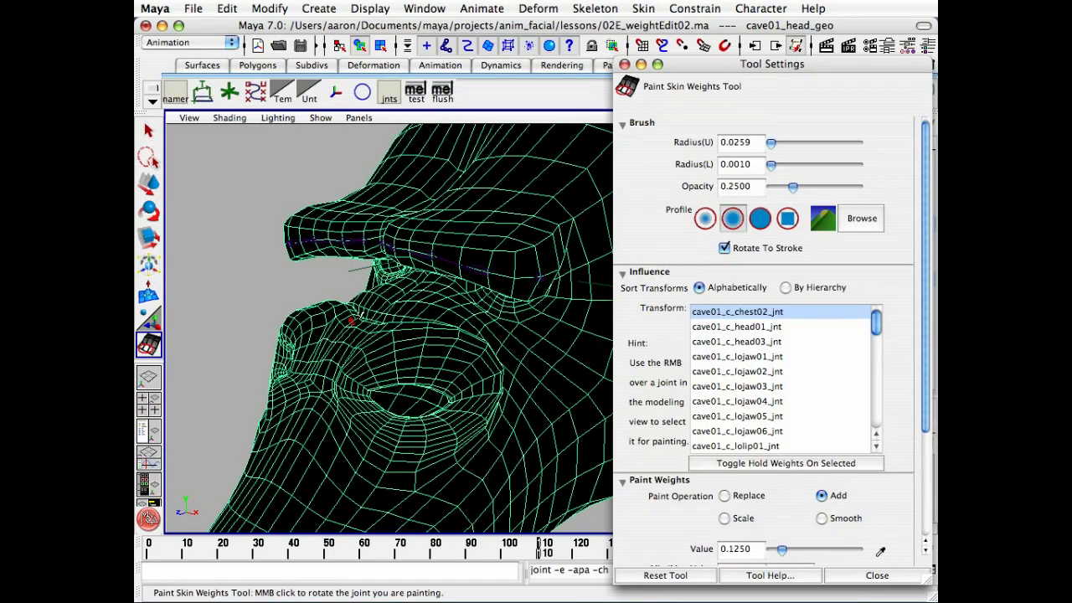
alt+drag(450, 279, 411, 205)
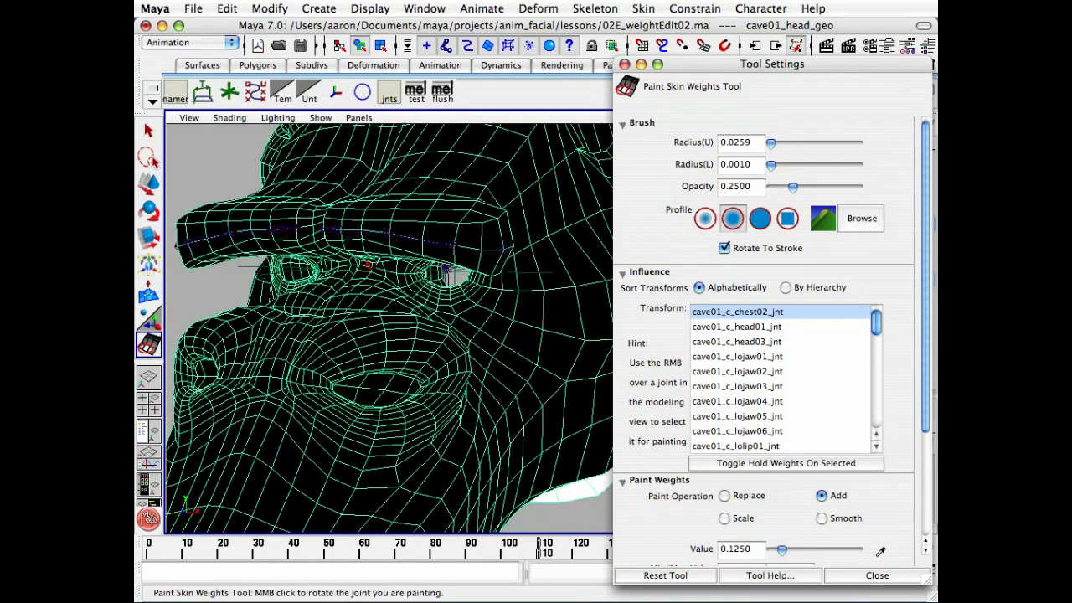
alt+middle_drag(410, 205, 422, 160)
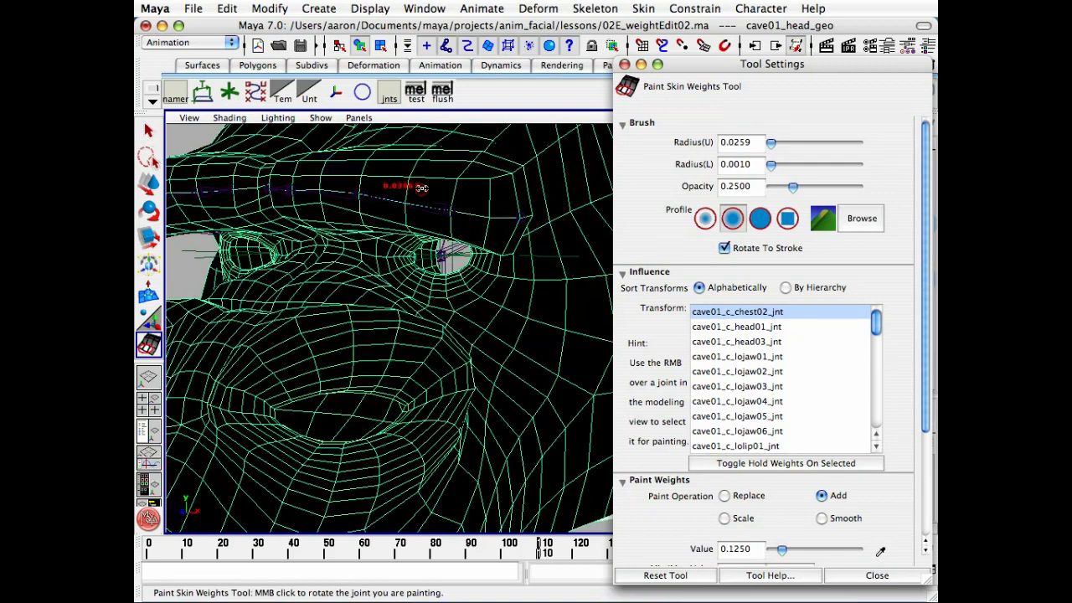
Configure the weight brush with the solid profile, opacity 1, the Replace operation and a value of 1
click(759, 218)
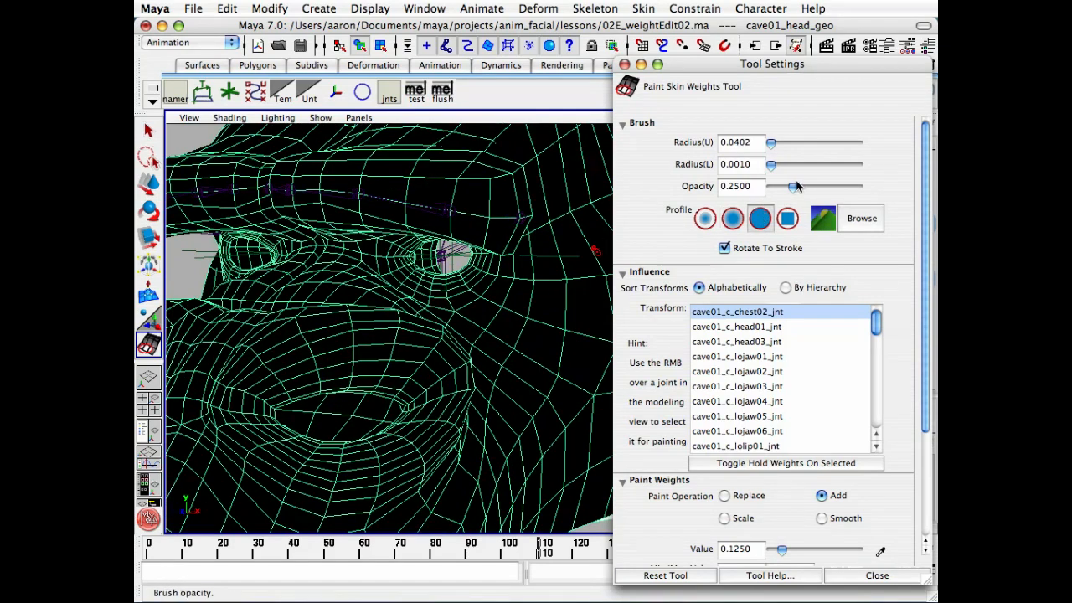
drag(793, 185, 858, 188)
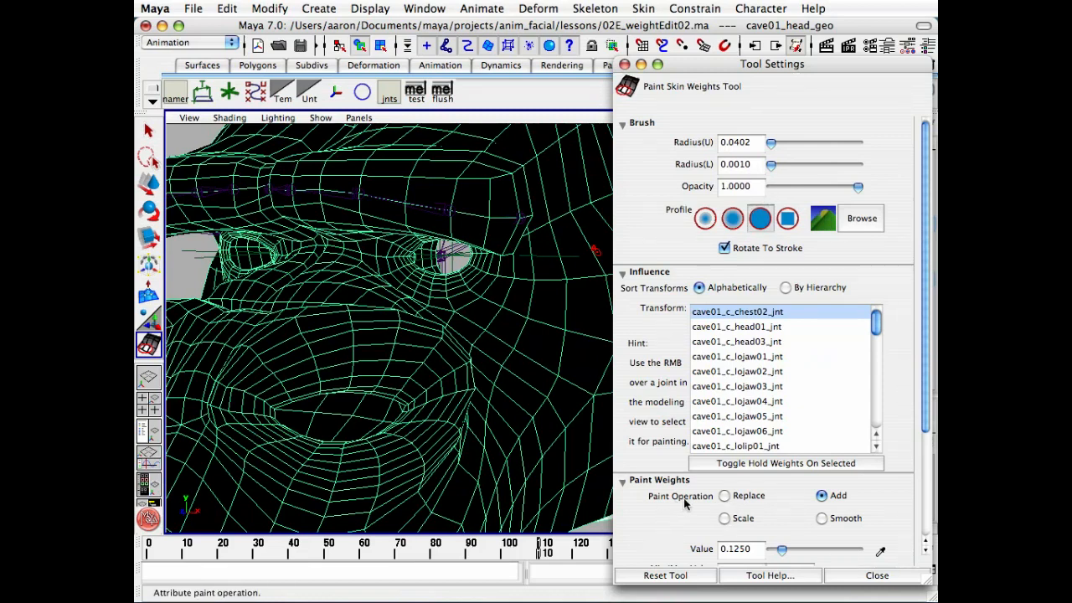
click(725, 496)
drag(780, 553, 868, 552)
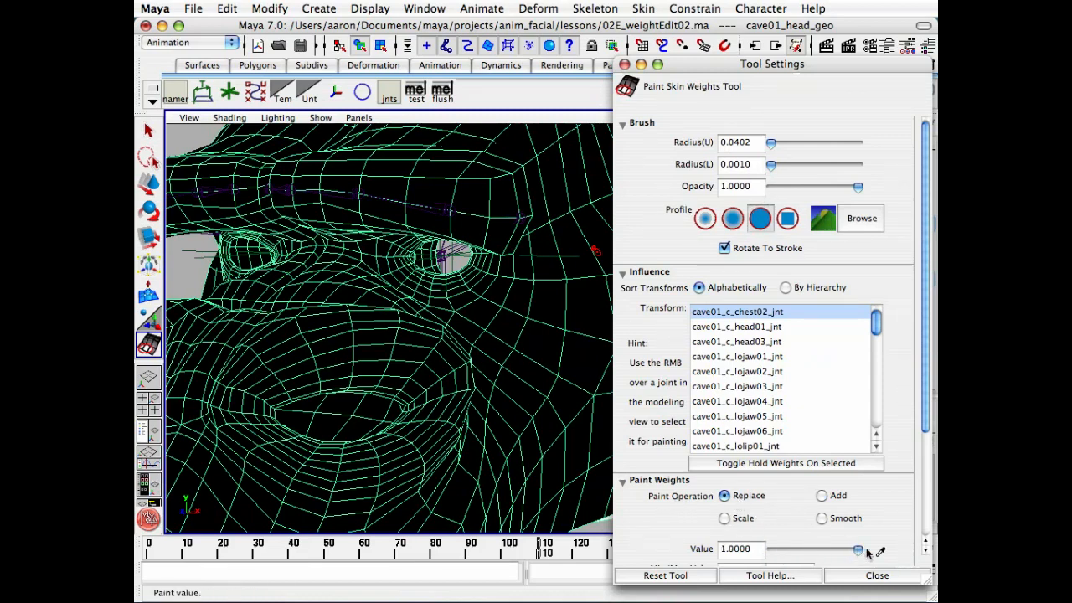
Release the held weights on the left brow joints cave01_l_brow01_jnt to cave01_l_brow04_jnt
drag(876, 320, 877, 382)
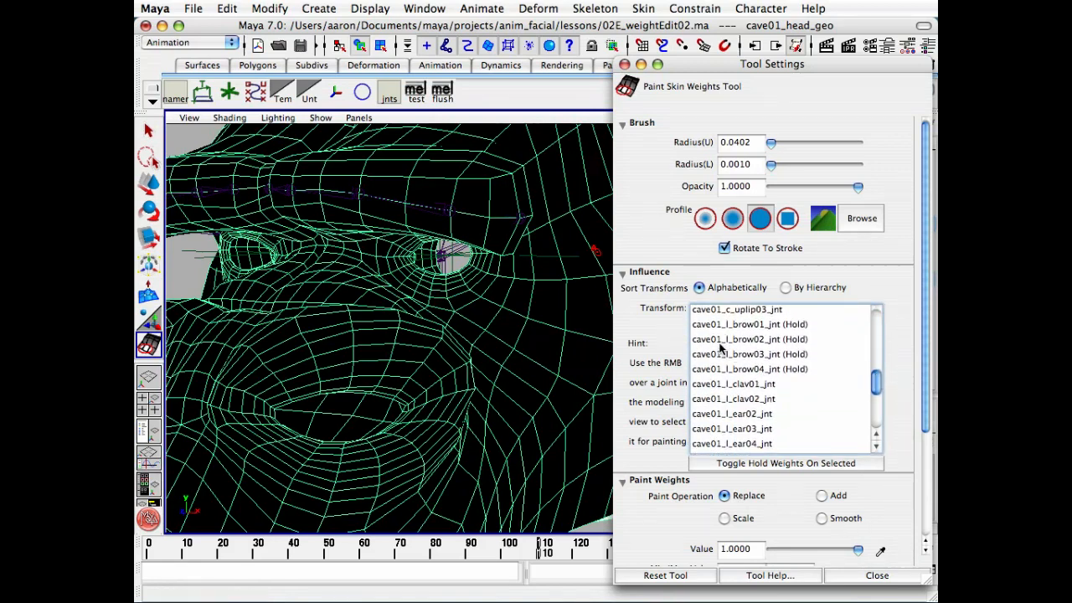
click(798, 325)
click(836, 461)
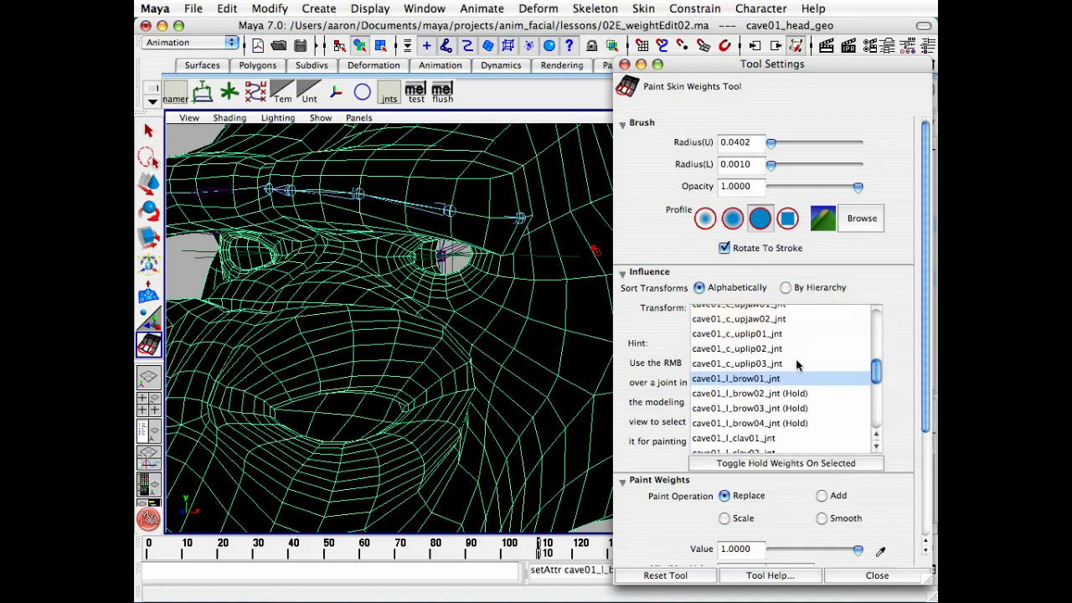
click(798, 394)
click(834, 467)
click(795, 393)
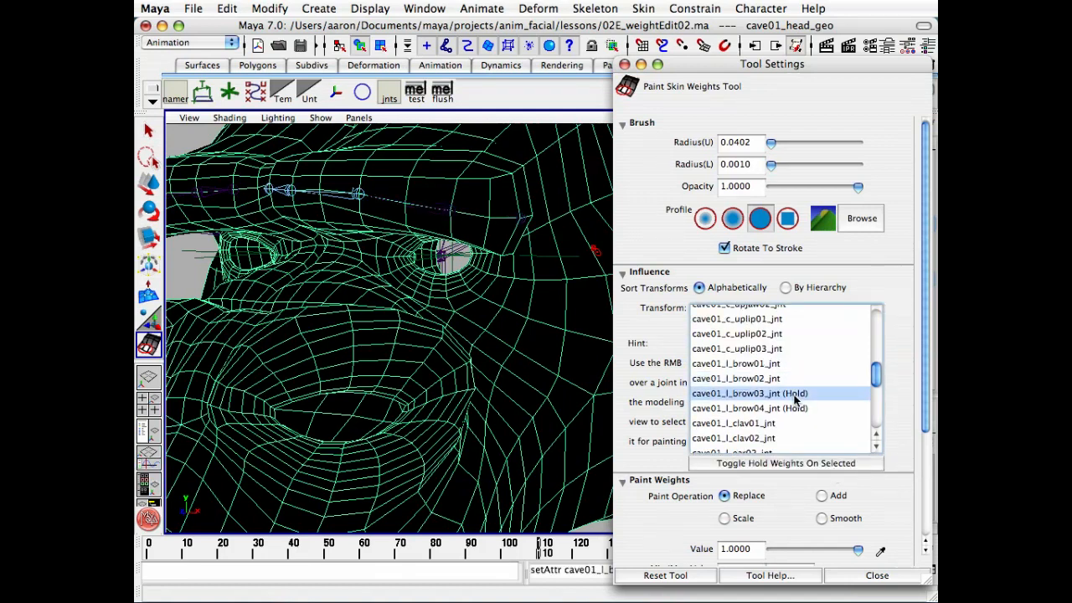
click(802, 466)
click(790, 392)
click(798, 462)
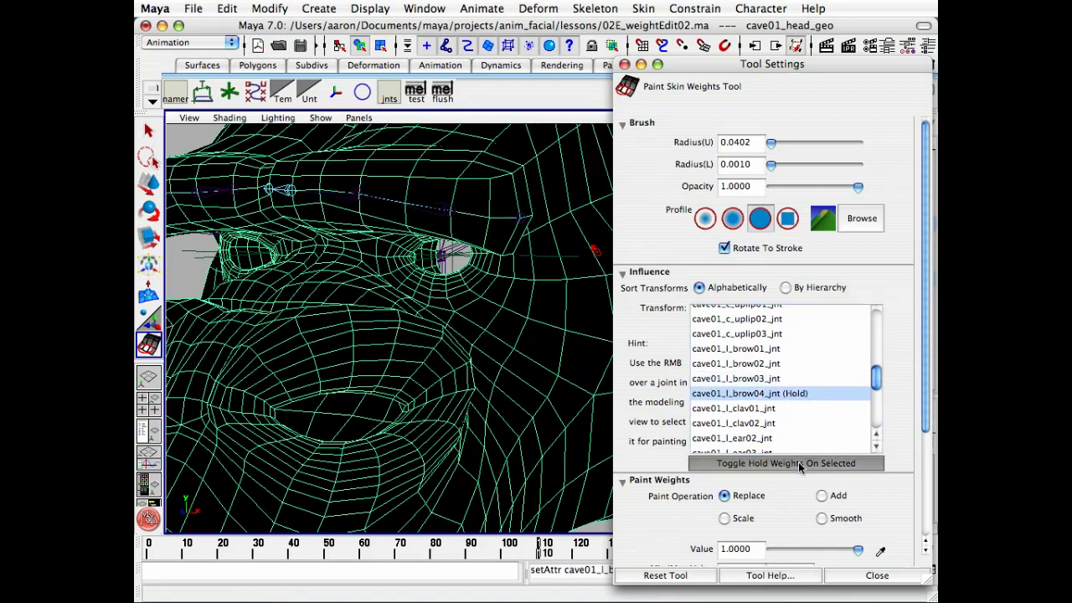
Release the held weights on the right brow joints cave01_r_brow01_jnt to cave01_r_brow04_jnt
drag(884, 386, 875, 420)
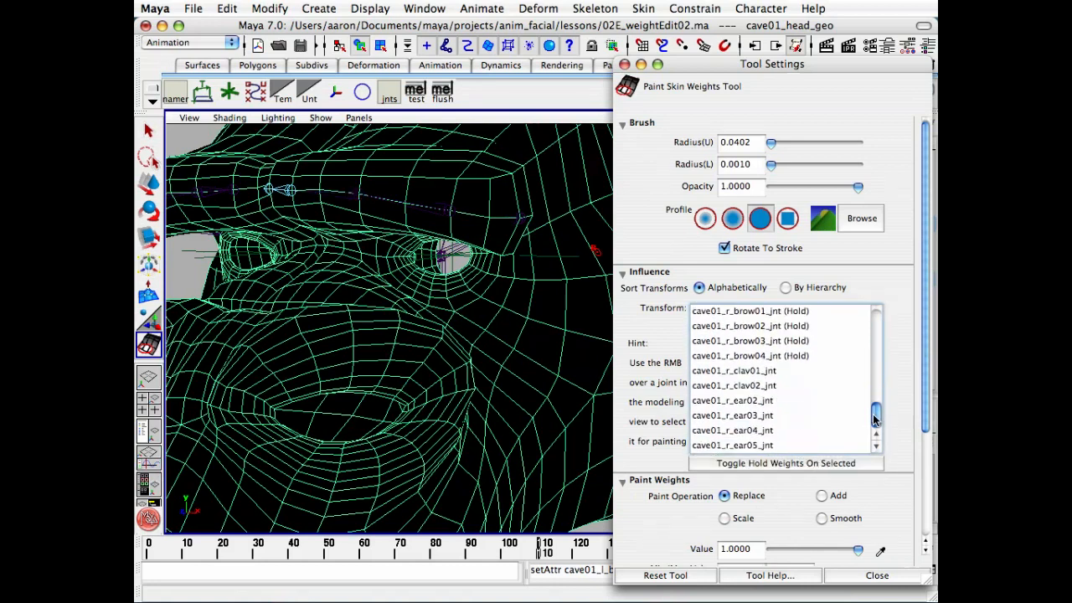
click(801, 311)
click(787, 462)
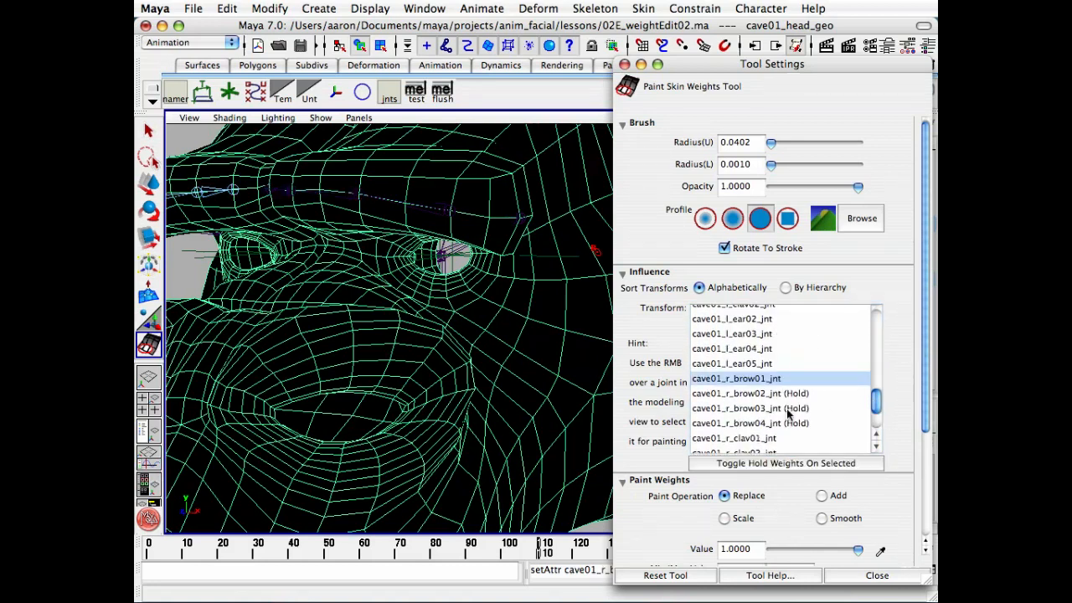
click(788, 392)
click(803, 463)
click(795, 395)
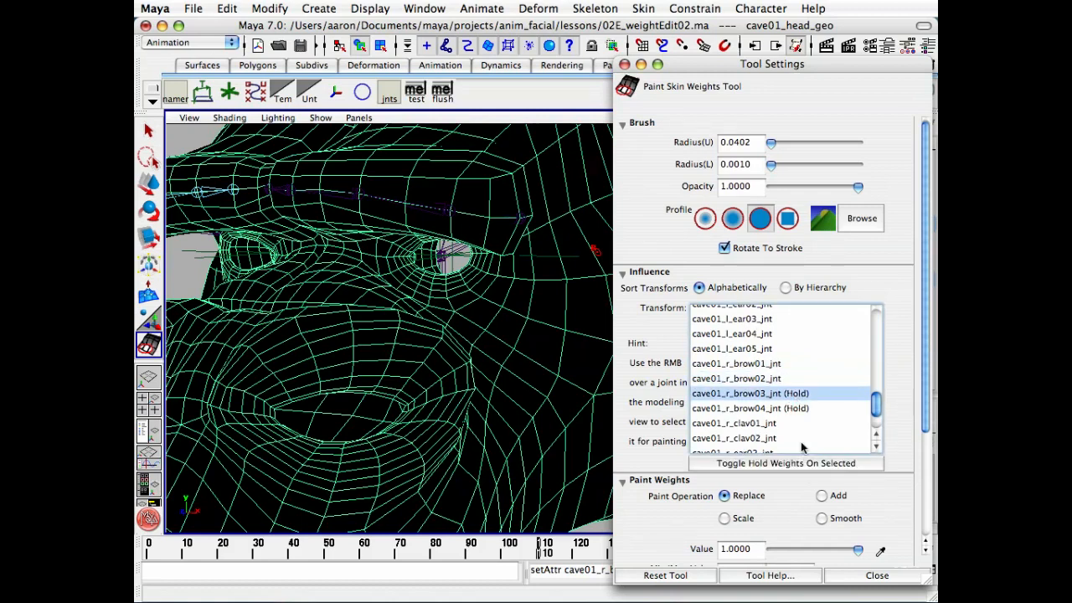
click(801, 461)
click(796, 393)
click(804, 463)
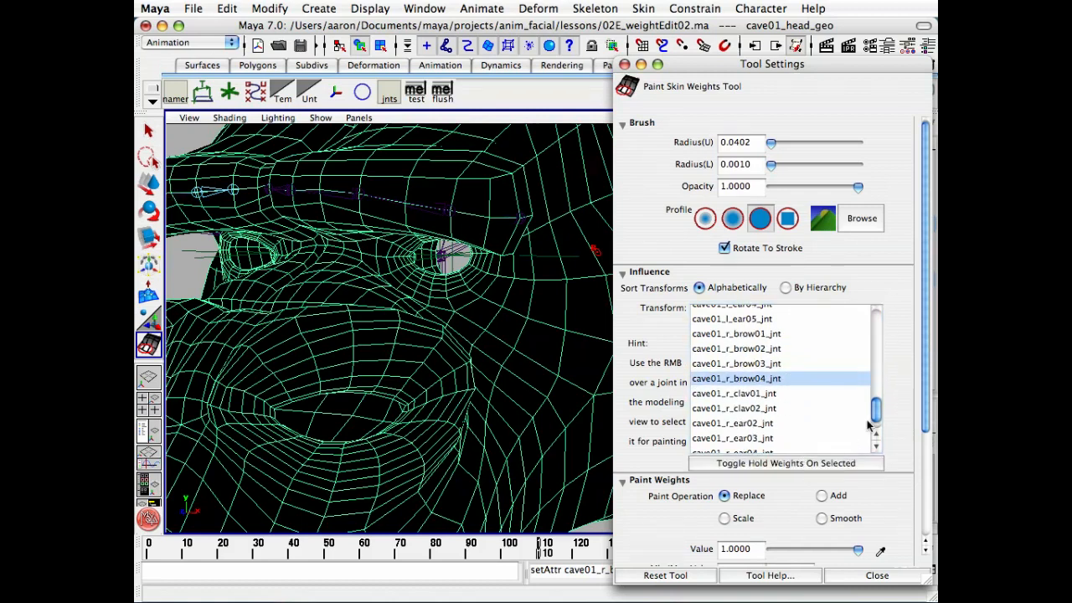
Paint full weight for cave01_l_brow01_jnt over the vertices at the outer end of the left brow
drag(874, 410, 876, 374)
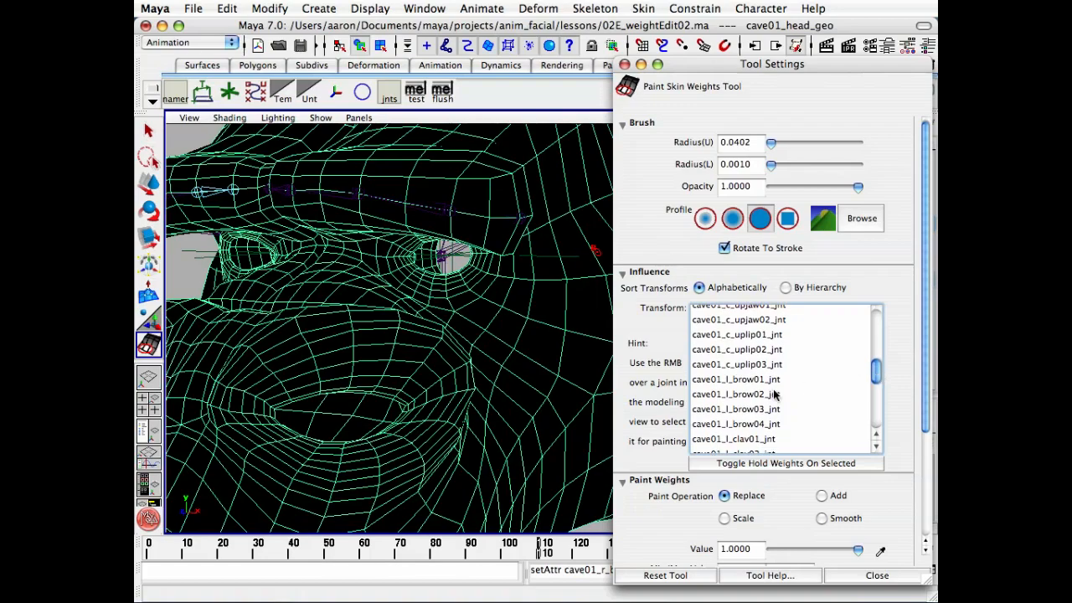
click(770, 381)
alt+drag(443, 309, 495, 346)
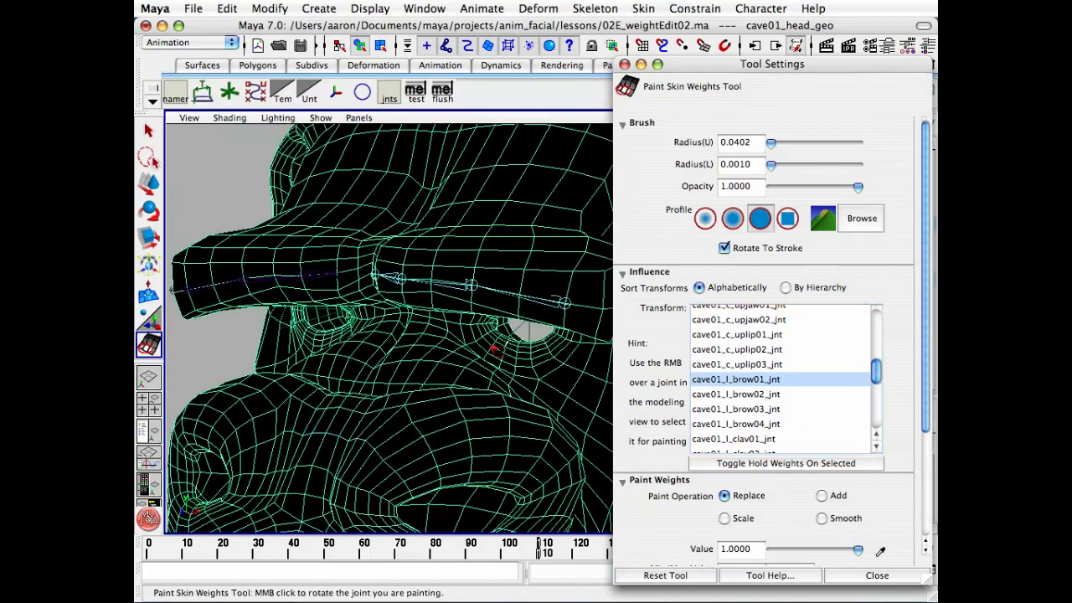
alt+right_drag(494, 347, 469, 331)
alt+middle_drag(469, 330, 455, 314)
mouse_move(455, 314)
alt+mouse_down()
mouse_move(435, 333)
mouse_move(326, 307)
alt+mouse_up()
alt+middle_drag(405, 334, 464, 347)
mouse_move(452, 278)
mouse_down()
mouse_move(465, 300)
mouse_move(463, 352)
mouse_move(452, 340)
mouse_up()
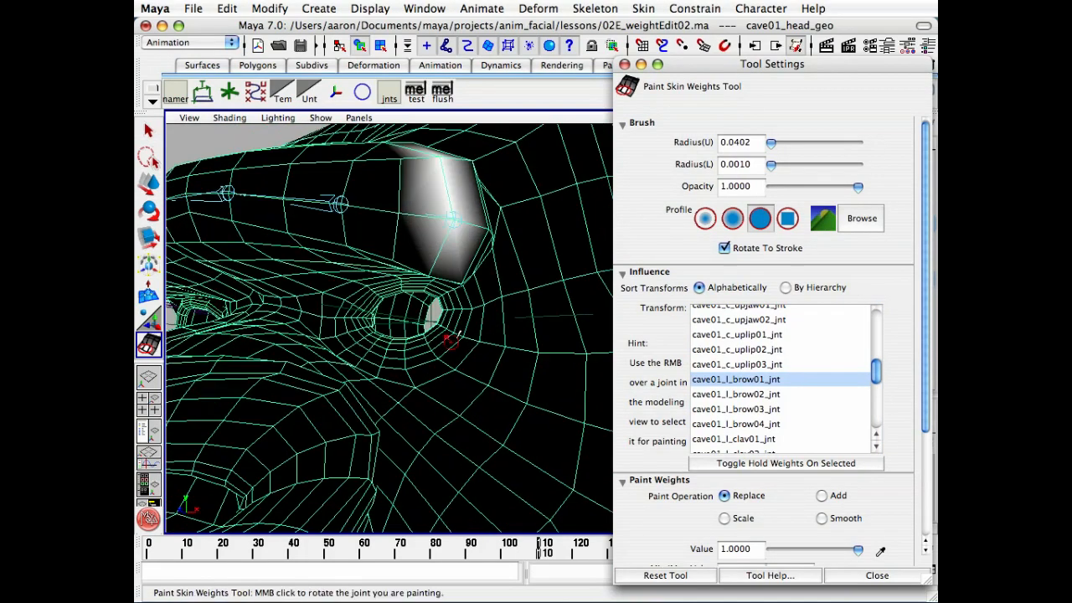
click(427, 272)
alt+drag(428, 266, 430, 275)
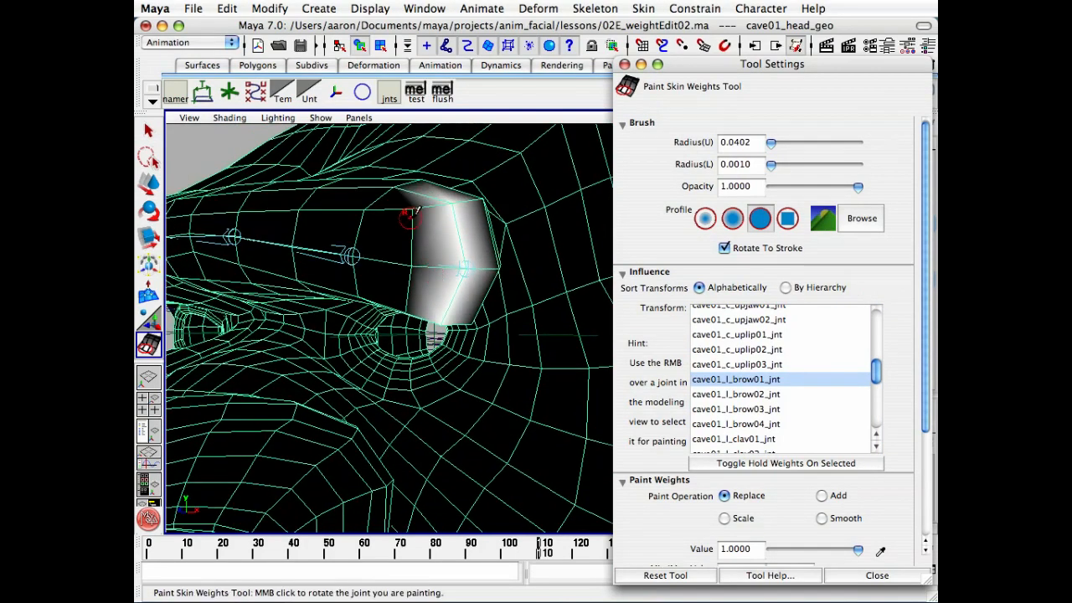
mouse_move(410, 211)
mouse_down()
mouse_move(411, 296)
mouse_move(431, 299)
mouse_move(392, 313)
mouse_move(433, 282)
mouse_move(368, 303)
mouse_up()
alt+middle_drag(367, 303, 491, 304)
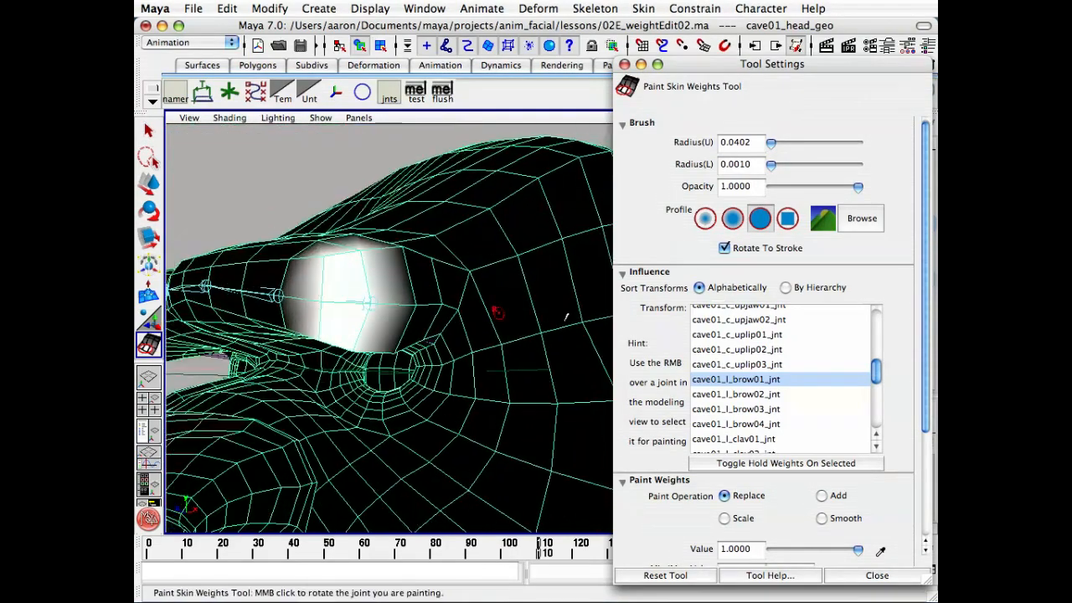
Paint full weight for cave01_l_brow02_jnt on the brow above the left eye, and check it against cave01_l_brow01_jnt
click(771, 394)
mouse_move(366, 296)
alt+mouse_down()
mouse_move(424, 324)
mouse_move(414, 360)
mouse_move(427, 297)
mouse_move(446, 285)
alt+mouse_up()
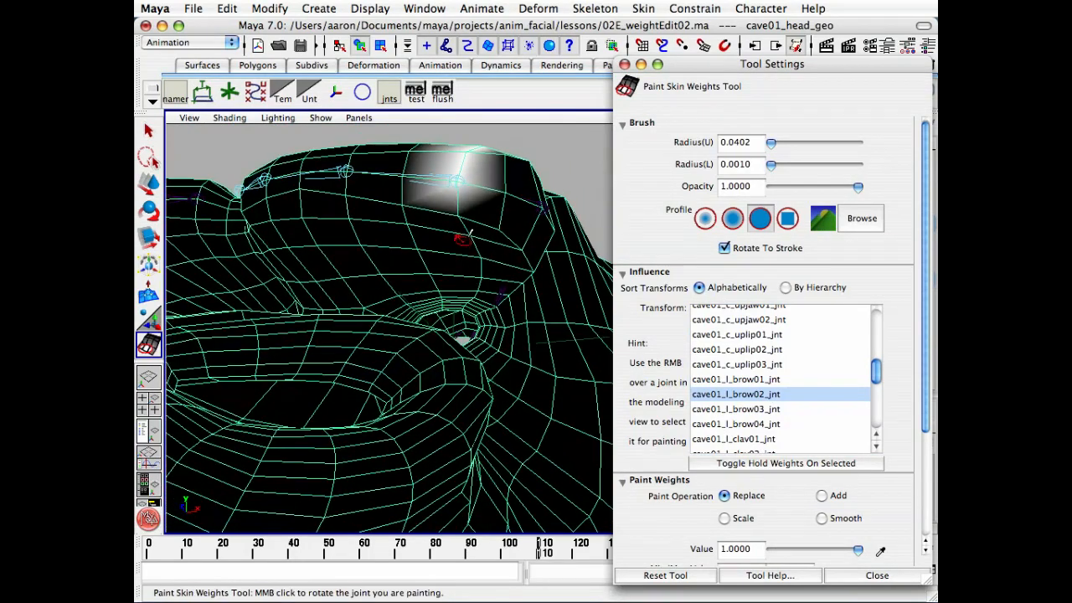
mouse_move(461, 240)
mouse_down()
mouse_move(461, 186)
mouse_move(430, 227)
mouse_move(369, 177)
mouse_move(422, 273)
mouse_move(407, 344)
mouse_up()
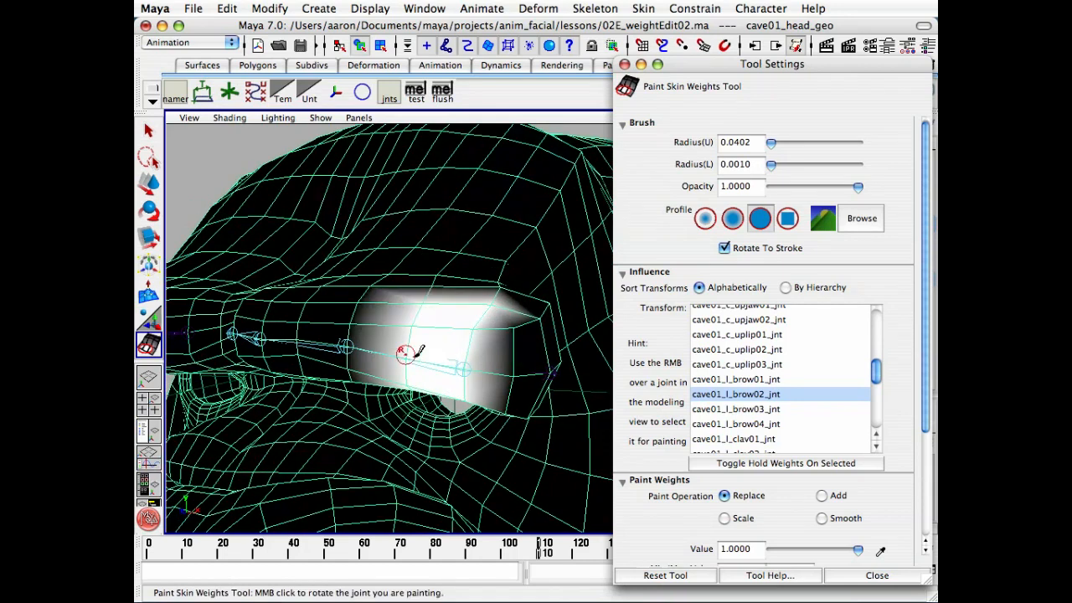
click(737, 379)
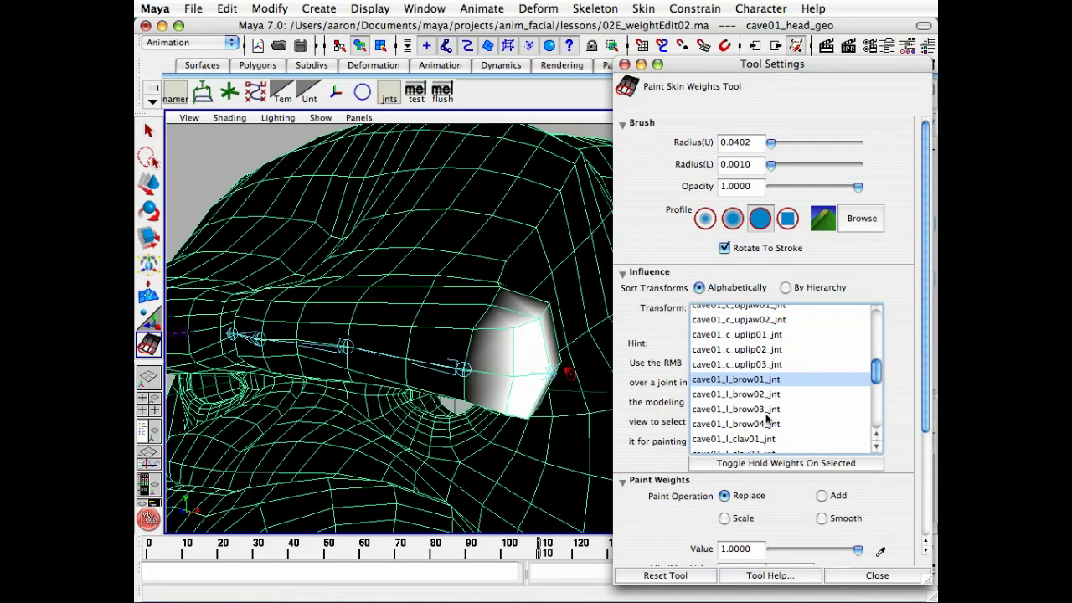
Paint full weight for cave01_l_brow03_jnt over the middle of the left brow, from its underside up to its top
click(735, 408)
mouse_move(393, 360)
alt+mouse_down()
mouse_move(418, 327)
mouse_move(410, 360)
mouse_move(423, 268)
alt+mouse_up()
drag(443, 191, 428, 179)
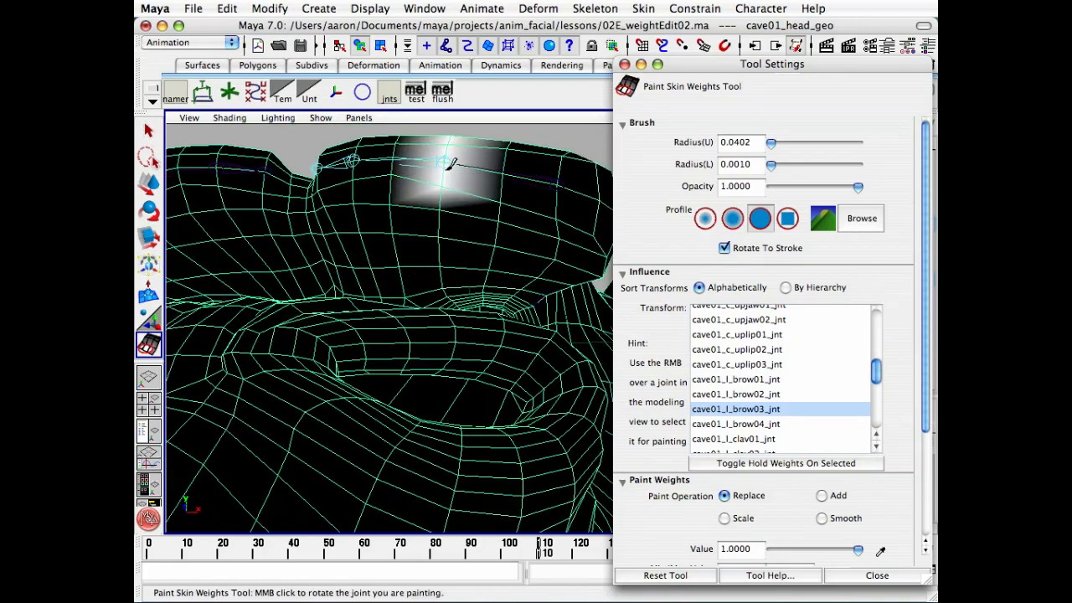
click(756, 394)
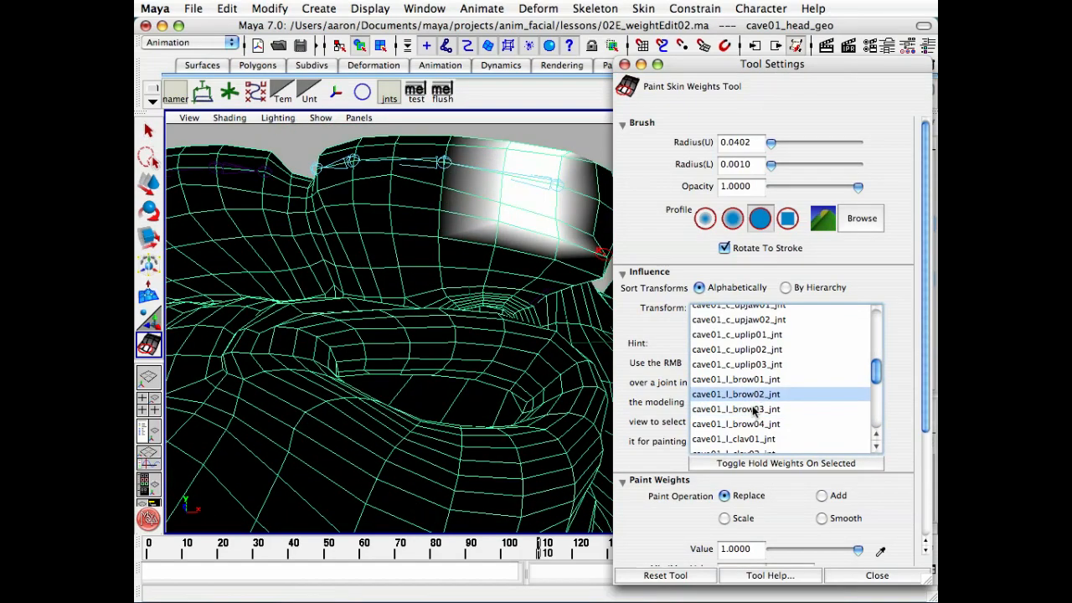
click(754, 409)
mouse_move(424, 193)
mouse_down()
mouse_move(409, 201)
mouse_move(393, 158)
mouse_move(416, 292)
mouse_up()
drag(410, 417, 398, 455)
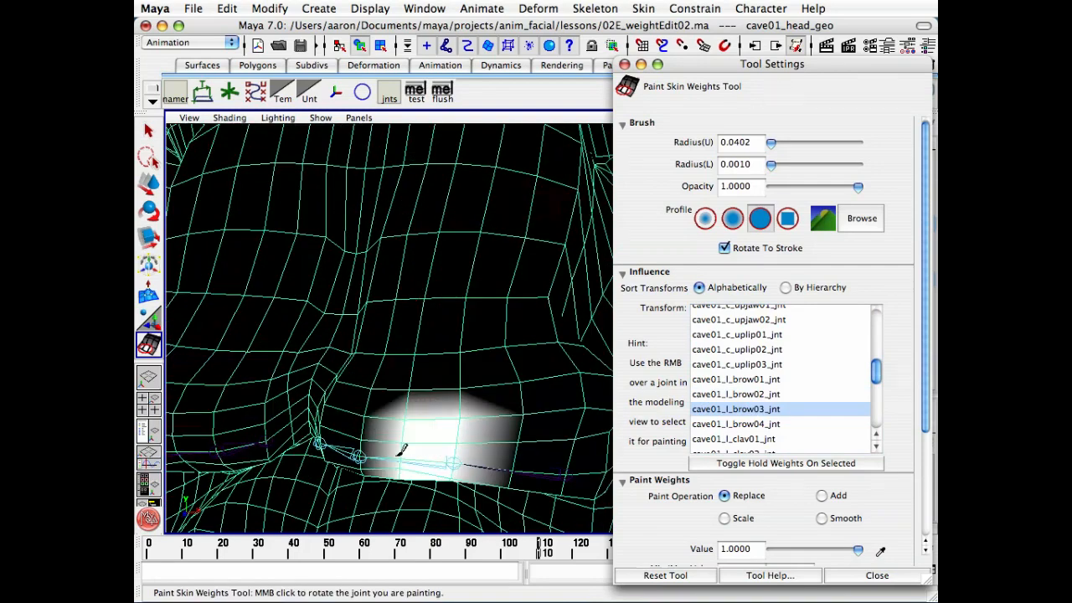
Begin painting full weight for cave01_l_brow04_jnt on the vertices around that joint near the inner end of the left brow
click(736, 424)
alt+middle_drag(367, 345, 401, 313)
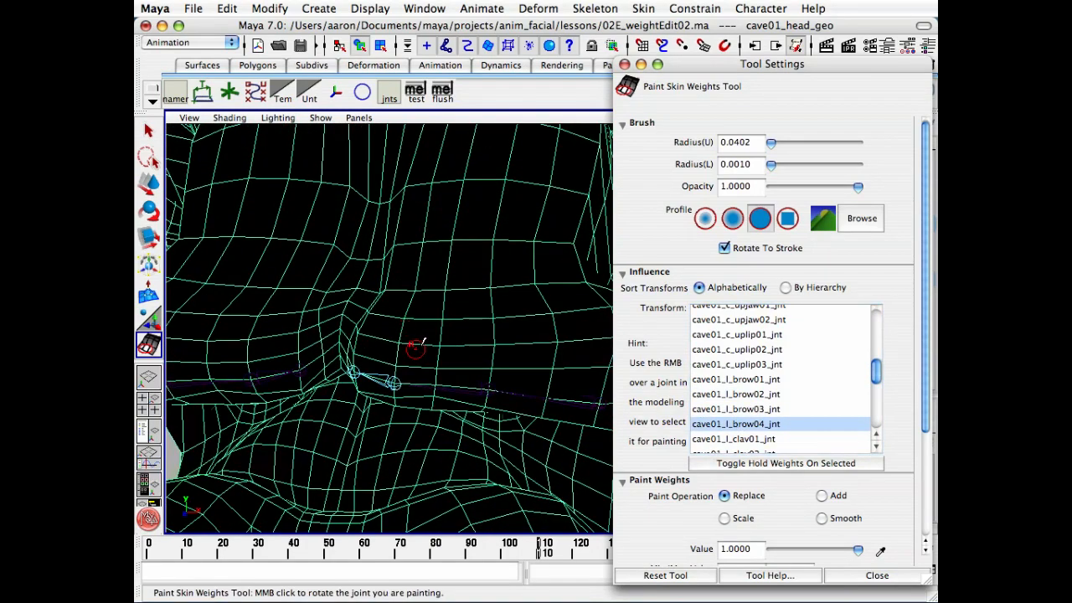
drag(416, 348, 382, 363)
mouse_move(382, 363)
alt+middle_down()
mouse_move(430, 220)
mouse_move(425, 307)
alt+middle_up()
click(429, 237)
alt+right_drag(425, 307, 531, 263)
alt+drag(531, 263, 512, 238)
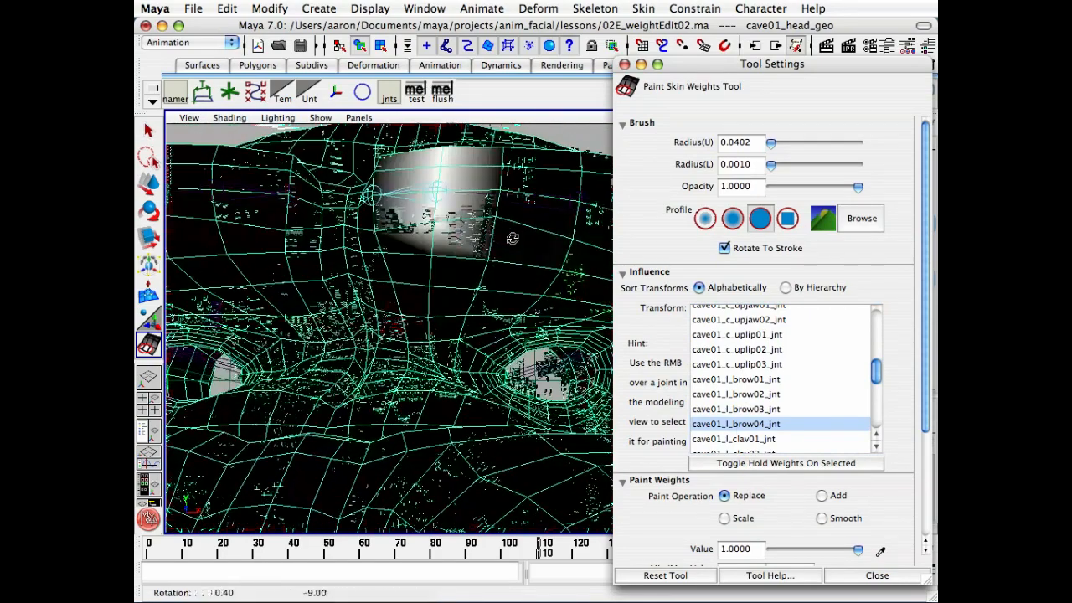
Compare the cave01_l_brow03_jnt and cave01_l_brow04_jnt weights, and extend the full brow04 weight down and across the left brow's inner end
click(737, 409)
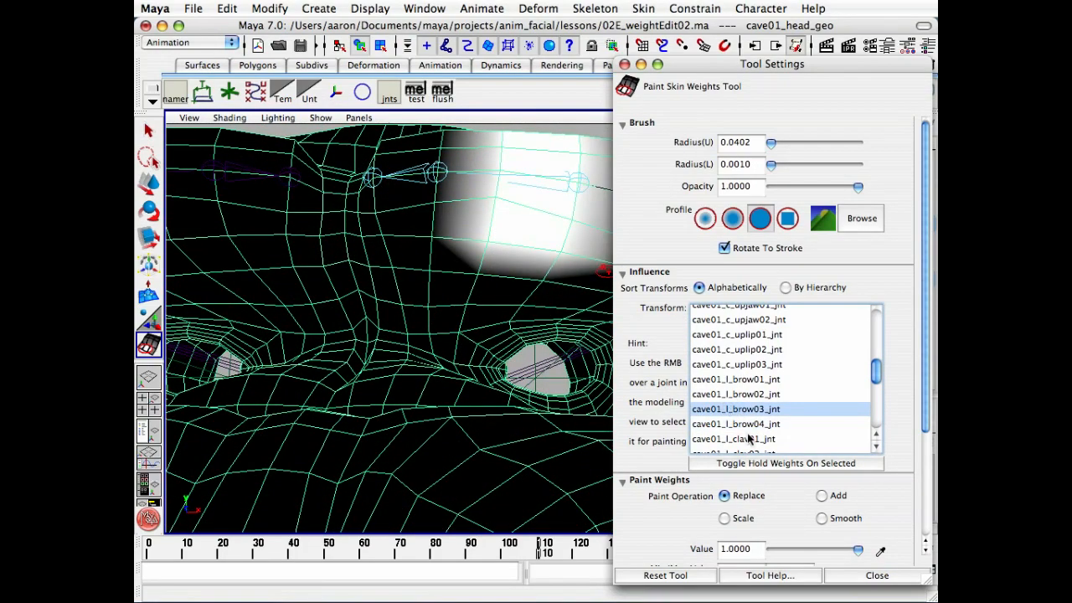
click(736, 423)
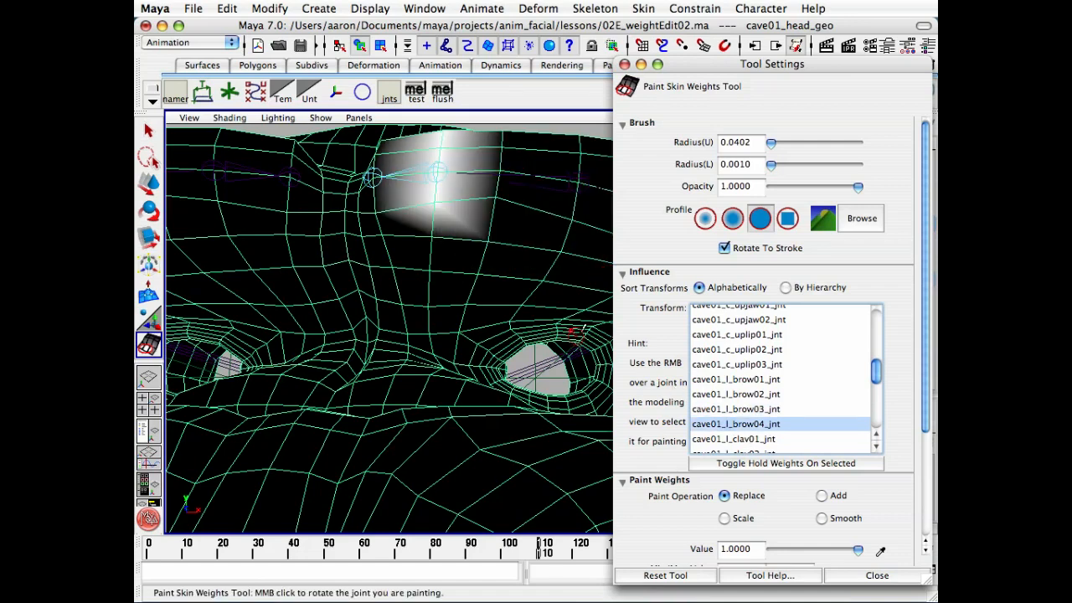
click(741, 409)
click(742, 426)
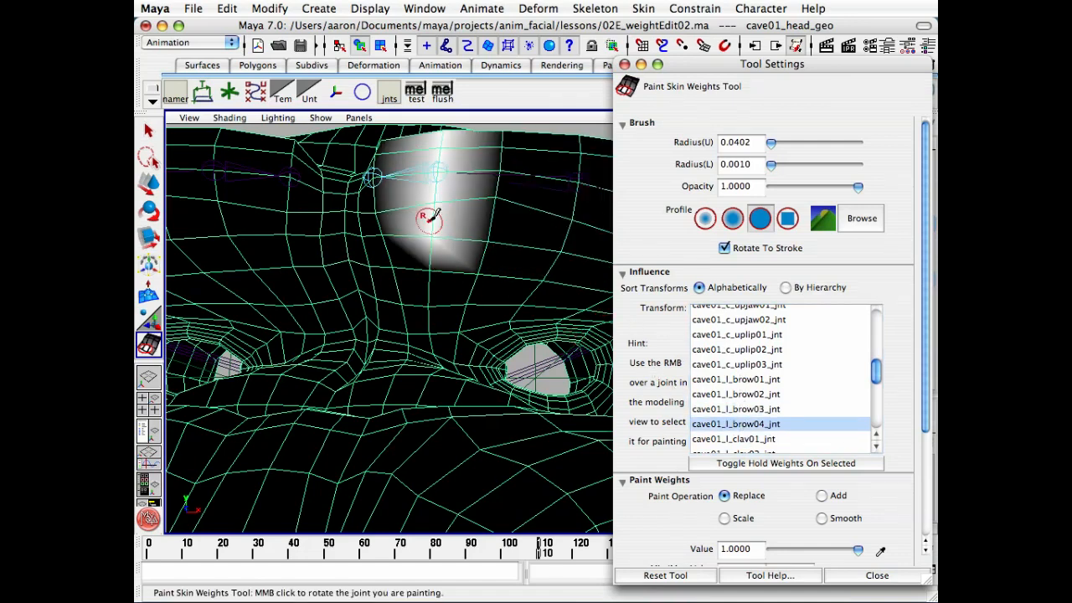
alt+drag(429, 230, 452, 238)
mouse_move(490, 276)
mouse_down()
mouse_move(480, 206)
mouse_move(492, 237)
mouse_move(498, 442)
mouse_up()
mouse_move(484, 366)
mouse_down()
mouse_move(491, 416)
mouse_move(495, 387)
mouse_move(579, 440)
mouse_up()
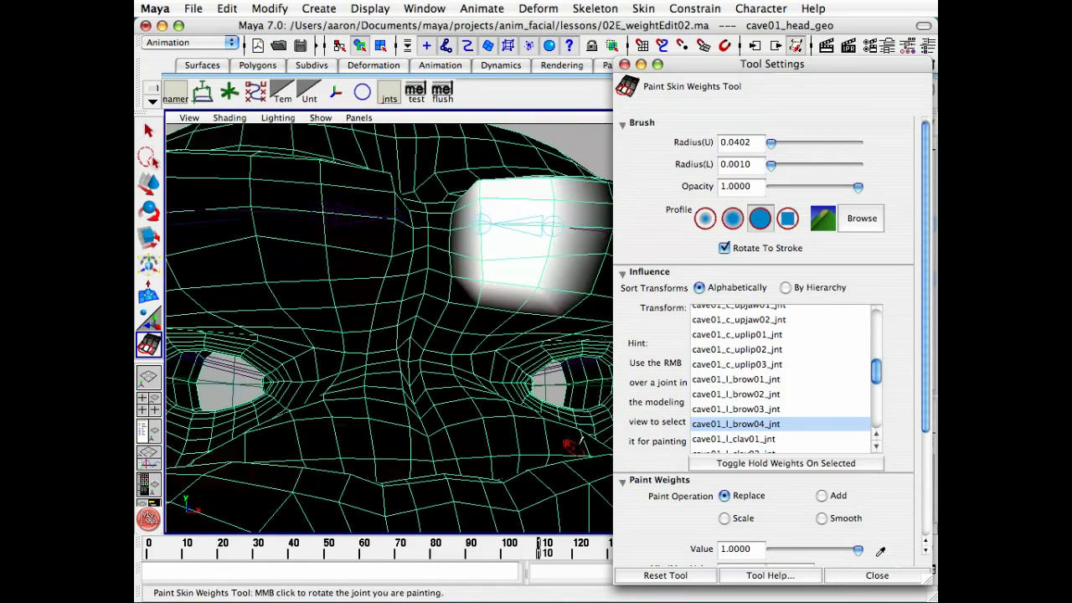
Set the paint value to 0.25 and paint cave01_l_brow04_jnt along the vertices between the left brow's inner end and the centre
double_click(735, 548)
key(BackSpace)
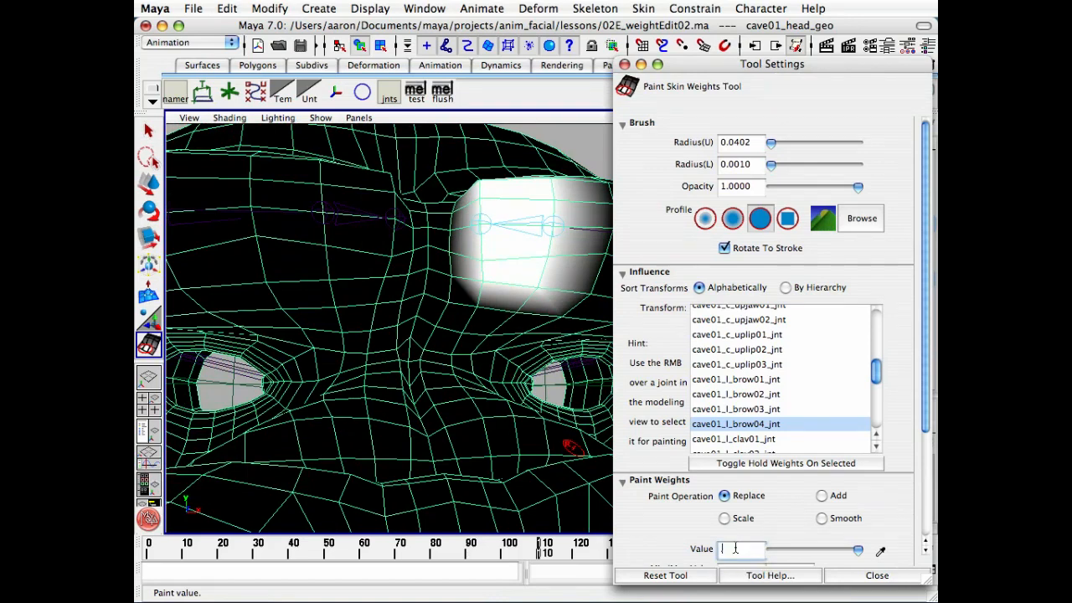
text(.5)
key(Return)
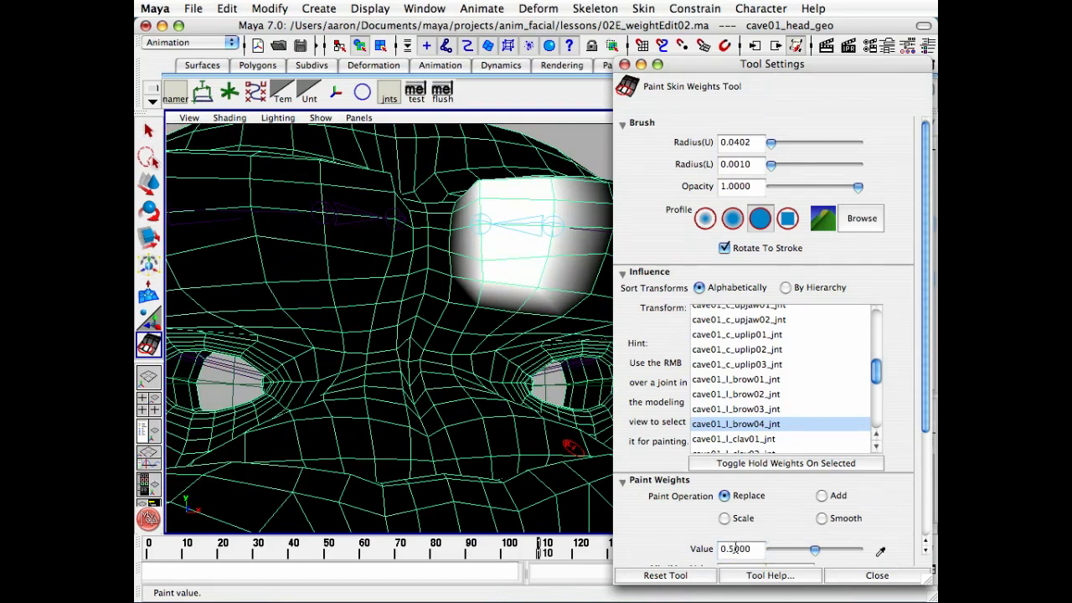
click(728, 549)
text(2)
key(Return)
alt+right_drag(478, 363, 486, 354)
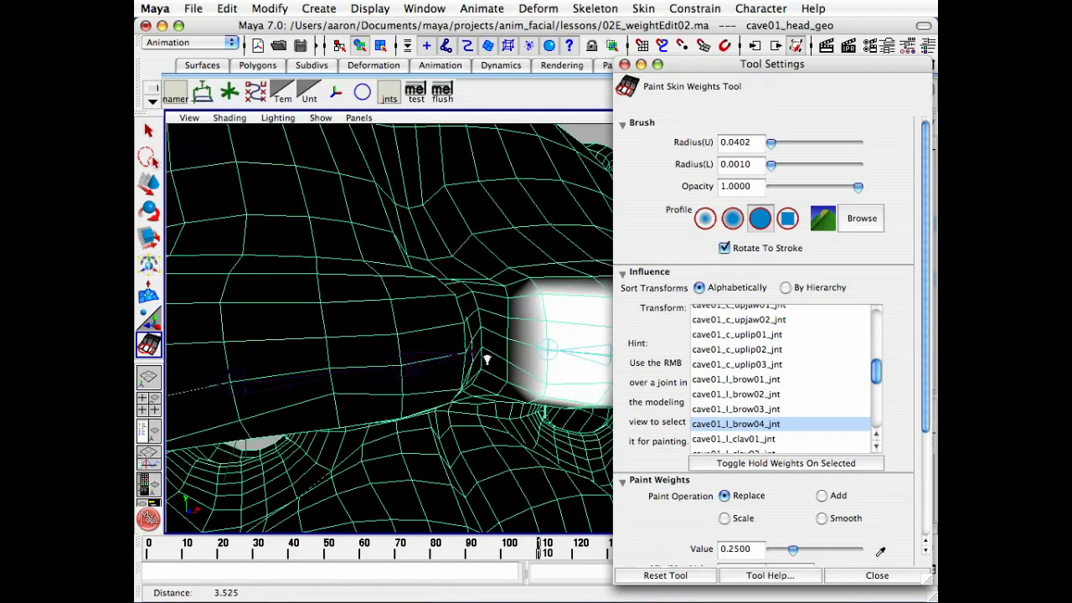
mouse_move(485, 354)
alt+mouse_down()
mouse_move(507, 350)
mouse_move(507, 327)
alt+mouse_up()
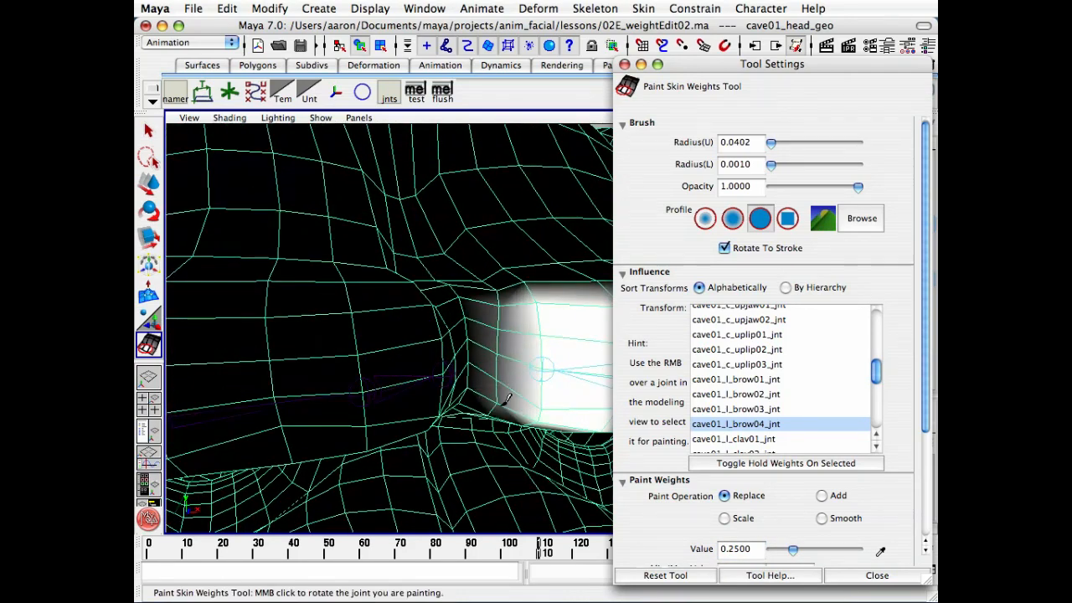
alt+drag(505, 399, 526, 375)
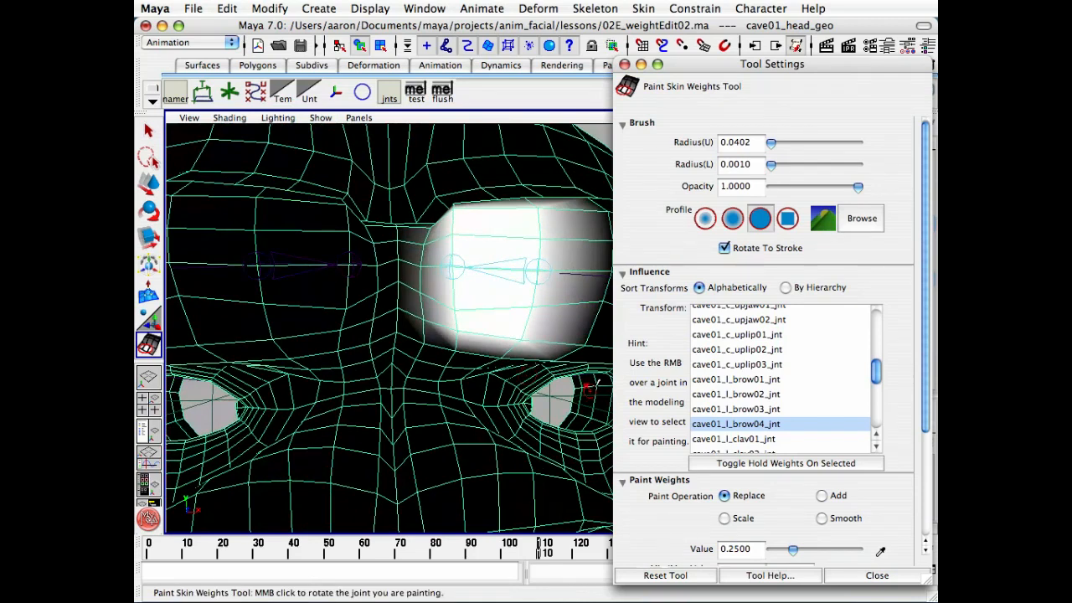
Set the paint value to 0.5 and examine the cave01_c_head03_jnt weights around the left brow's inner end
click(734, 550)
key(Return)
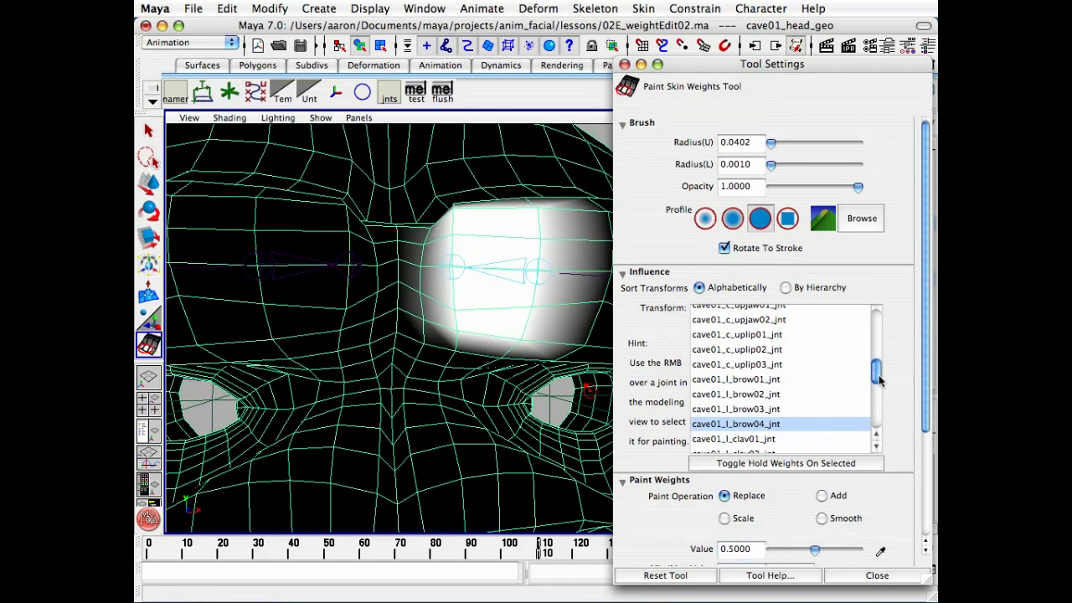
drag(879, 381, 873, 297)
click(765, 341)
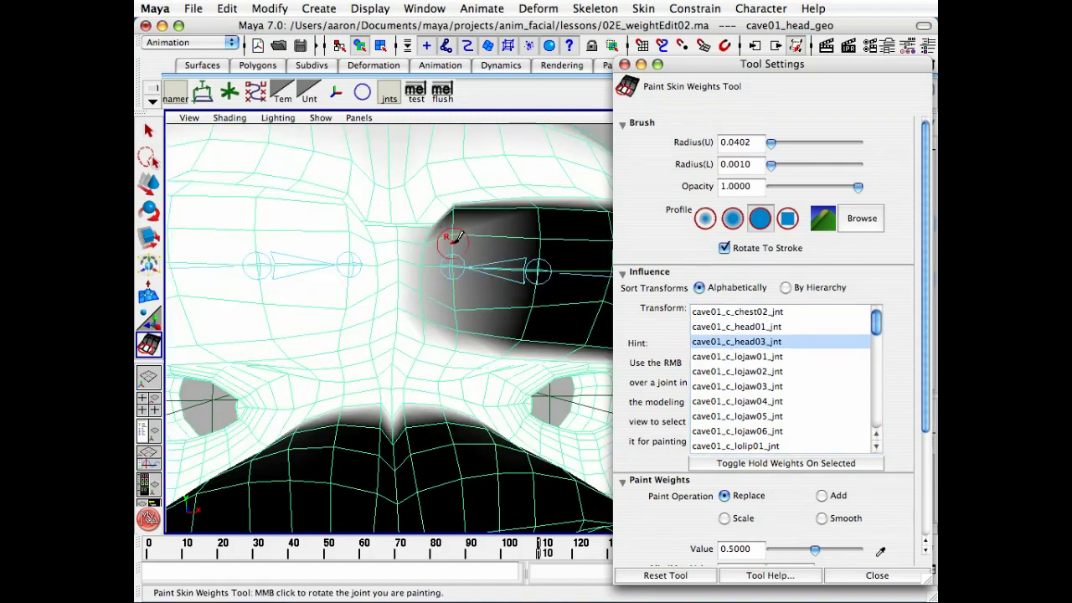
alt+drag(447, 232, 467, 270)
click(472, 283)
alt+right_drag(472, 283, 478, 304)
alt+middle_drag(478, 304, 418, 377)
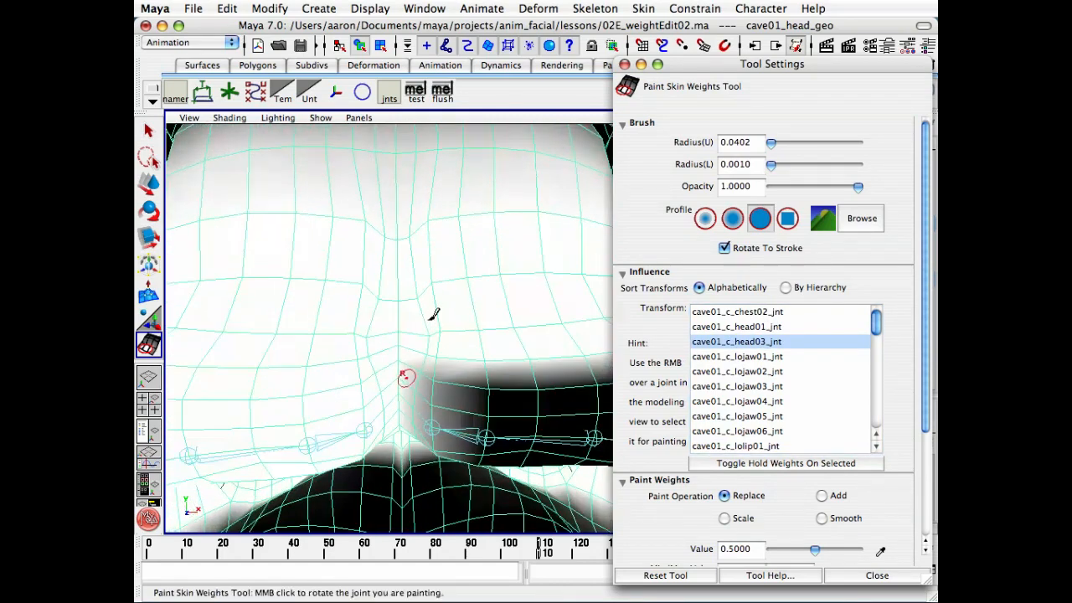
mouse_move(433, 313)
alt+mouse_down()
mouse_move(520, 399)
mouse_move(514, 359)
mouse_move(495, 371)
alt+mouse_up()
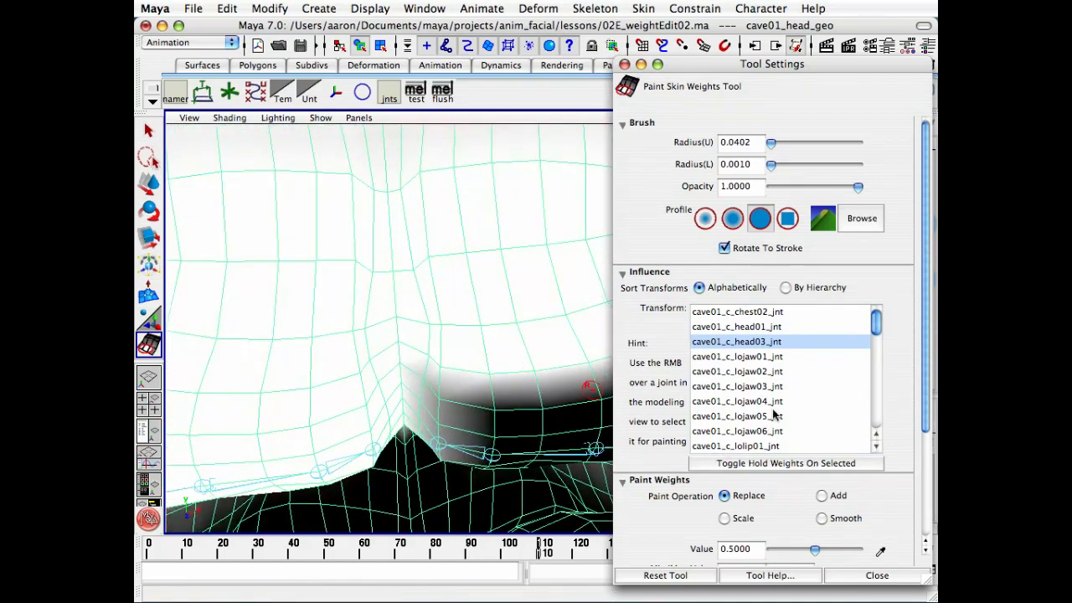
Paint cave01_l_brow04_jnt at 0.5 on the vertices along the upper edge and underside of the left brow's inner end
scroll(775, 414, down, 10)
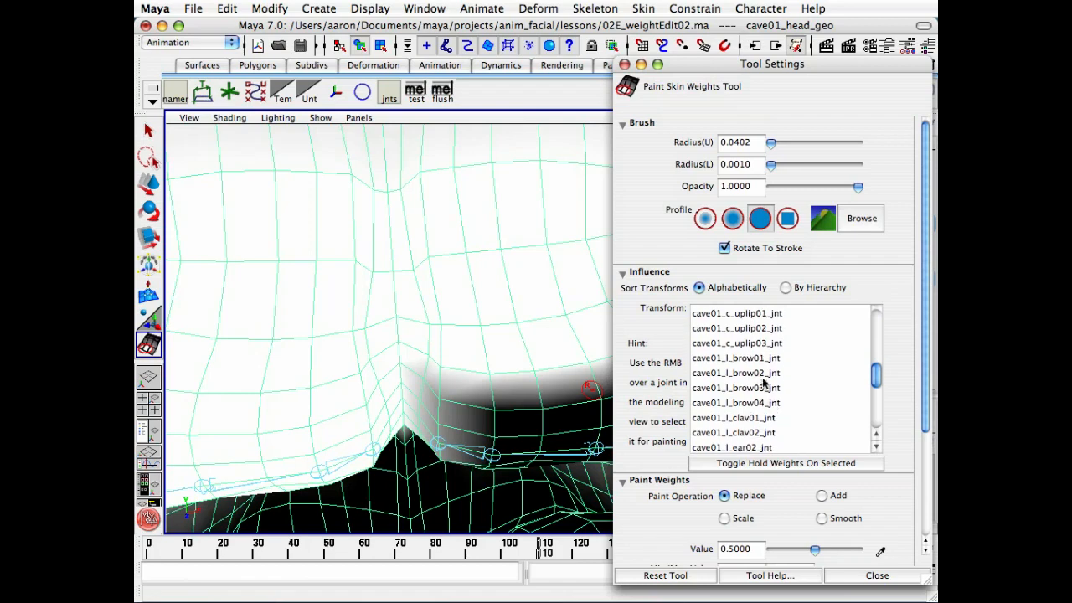
click(756, 403)
mouse_move(368, 402)
alt+mouse_down()
mouse_move(491, 376)
mouse_move(537, 386)
mouse_move(512, 379)
mouse_move(525, 376)
alt+mouse_up()
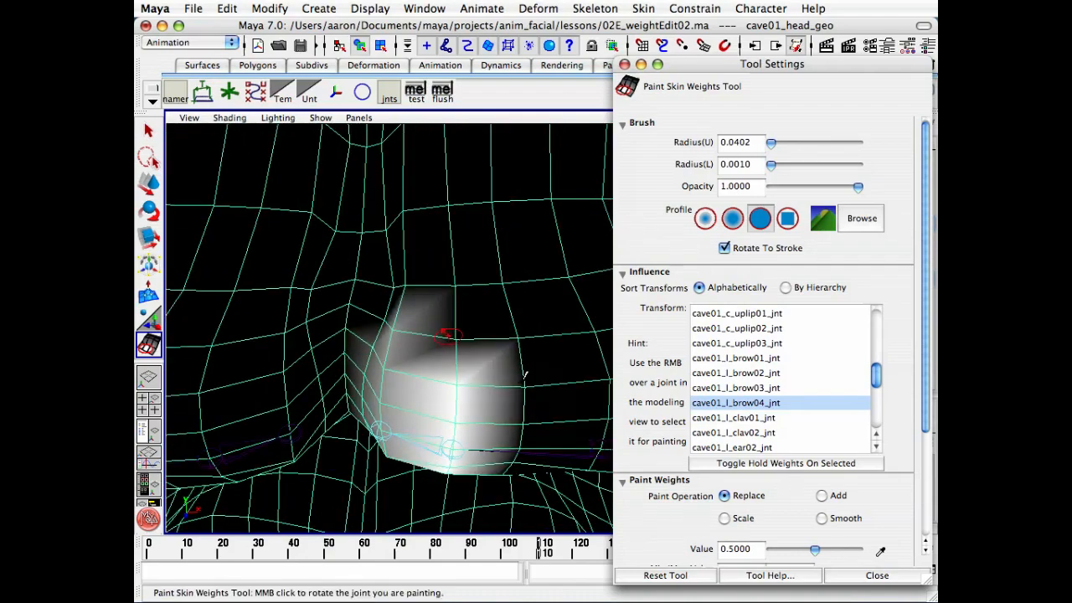
key(alt)
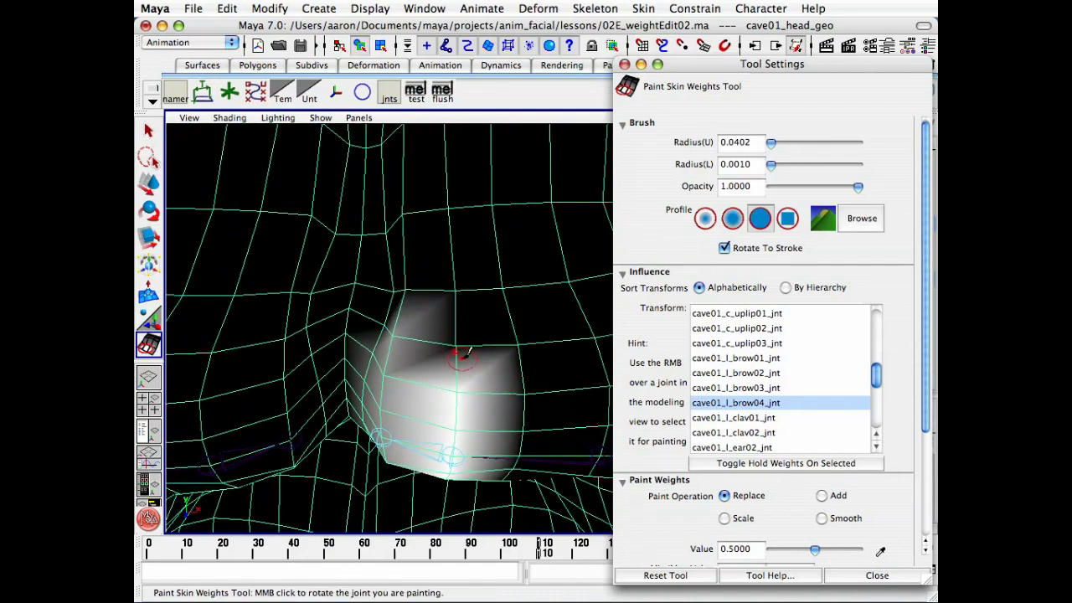
click(458, 347)
mouse_move(469, 444)
alt+mouse_down()
mouse_move(483, 340)
mouse_move(506, 494)
alt+mouse_up()
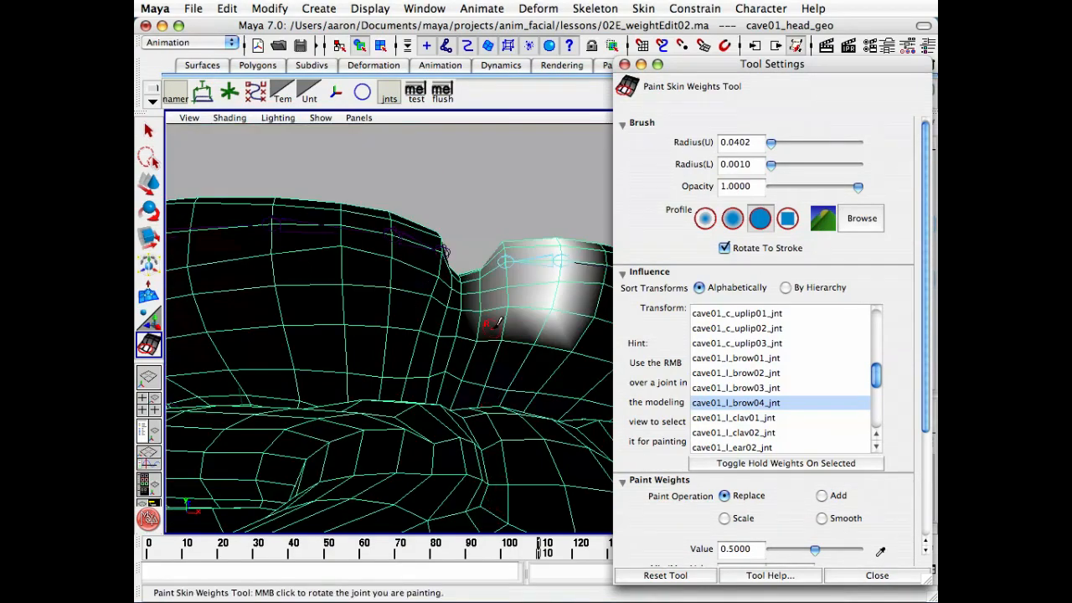
drag(494, 325, 523, 368)
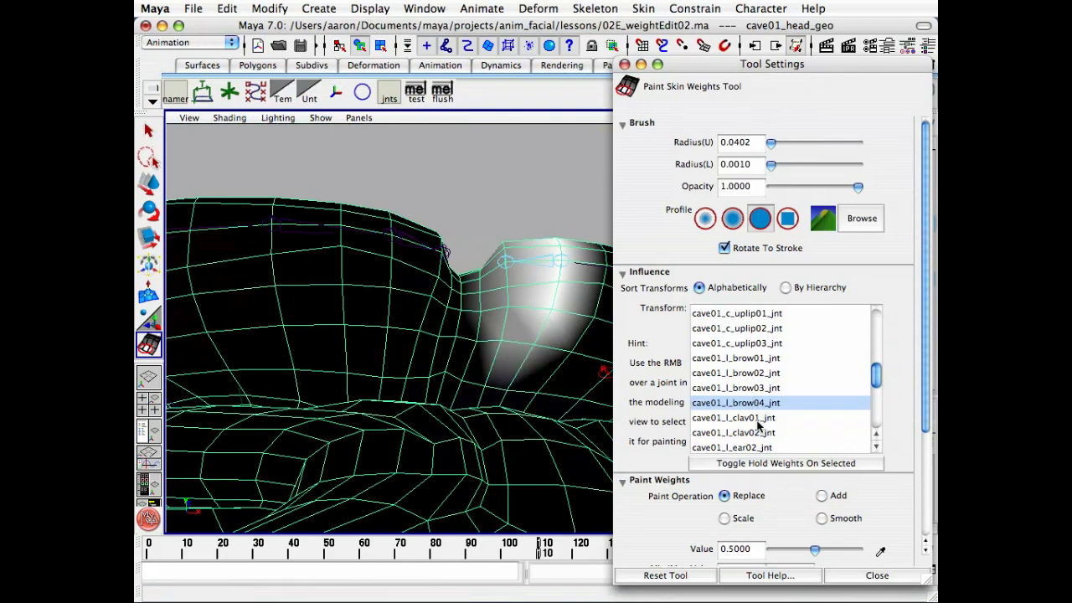
Examine the cave01_l_brow03_jnt and cave01_l_brow02_jnt weights across the left brow
click(759, 391)
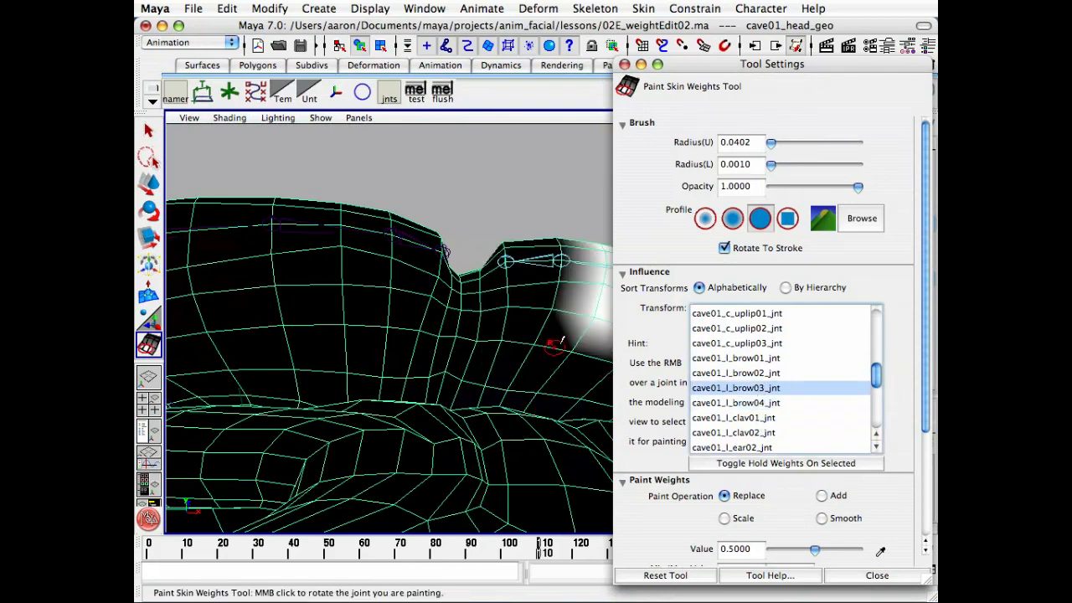
mouse_move(554, 343)
alt+mouse_down()
mouse_move(545, 443)
mouse_move(541, 323)
mouse_move(523, 419)
mouse_move(512, 417)
alt+mouse_up()
click(521, 410)
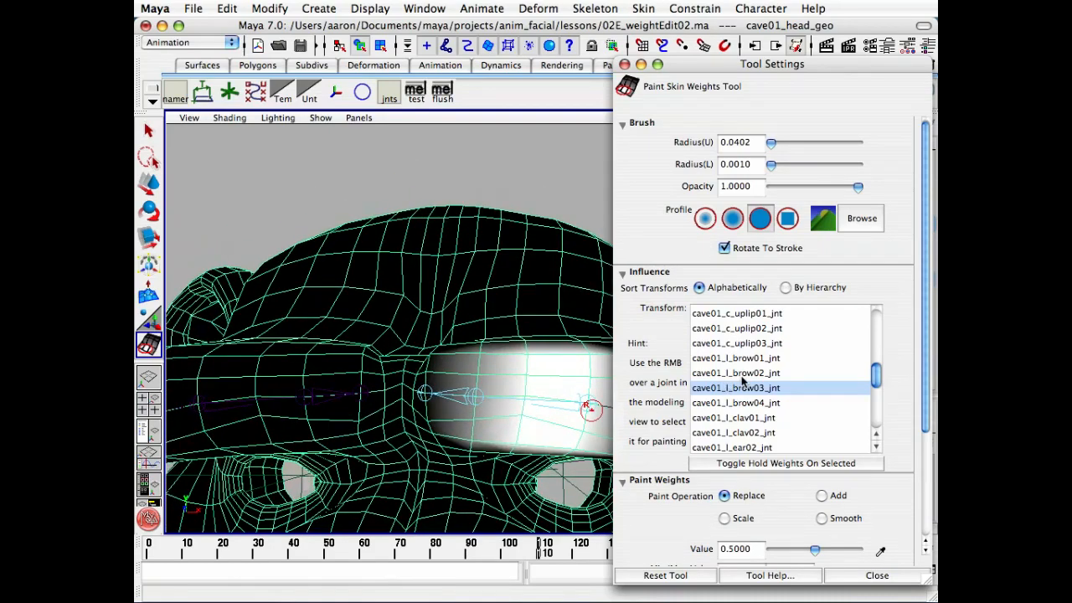
click(742, 372)
mouse_move(553, 360)
alt+mouse_down()
mouse_move(540, 465)
mouse_move(545, 373)
mouse_move(526, 345)
mouse_move(502, 382)
mouse_move(454, 413)
mouse_move(511, 419)
mouse_move(540, 459)
mouse_move(523, 448)
mouse_move(515, 474)
mouse_move(540, 366)
mouse_move(528, 298)
mouse_move(519, 365)
alt+mouse_up()
Paint cave01_l_brow01_jnt at 0.5 along the upper edge of the left brow's outer end
click(748, 358)
alt+middle_drag(519, 366, 525, 359)
alt+drag(526, 358, 511, 402)
alt+middle_drag(511, 402, 497, 458)
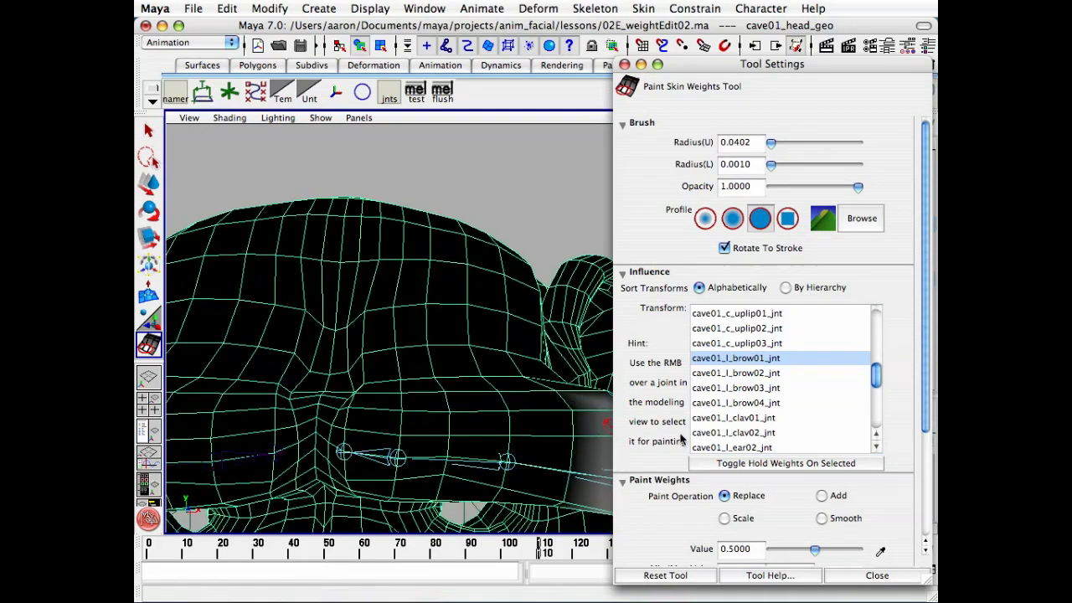
alt+right_drag(497, 458, 478, 506)
alt+middle_drag(478, 442, 426, 419)
alt+drag(425, 419, 355, 408)
alt+right_drag(355, 408, 422, 427)
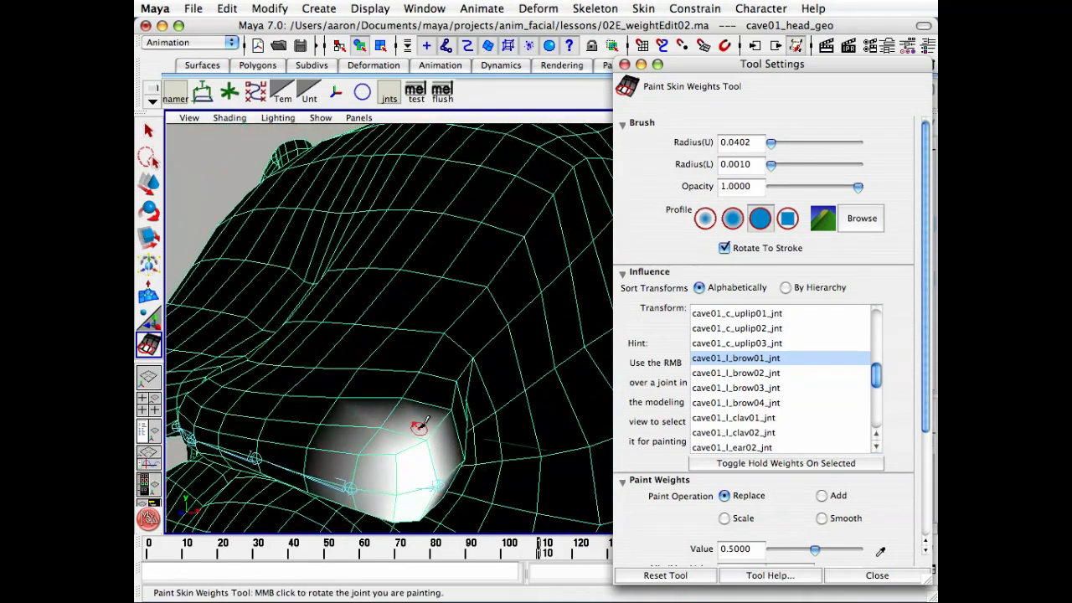
mouse_move(402, 393)
mouse_down()
mouse_move(444, 408)
mouse_move(402, 393)
mouse_move(431, 403)
mouse_move(439, 387)
mouse_move(383, 385)
mouse_move(507, 442)
mouse_move(502, 452)
mouse_move(465, 435)
mouse_move(379, 433)
mouse_move(402, 468)
mouse_move(417, 426)
mouse_move(468, 405)
mouse_up()
Paint cave01_l_brow03_jnt at 0.5 along the left brow's upper edge and underside, checking the neighbouring brow joints' weights
click(755, 373)
alt+right_drag(411, 433, 509, 411)
mouse_move(509, 411)
alt+middle_down()
mouse_move(495, 376)
mouse_move(505, 362)
alt+middle_up()
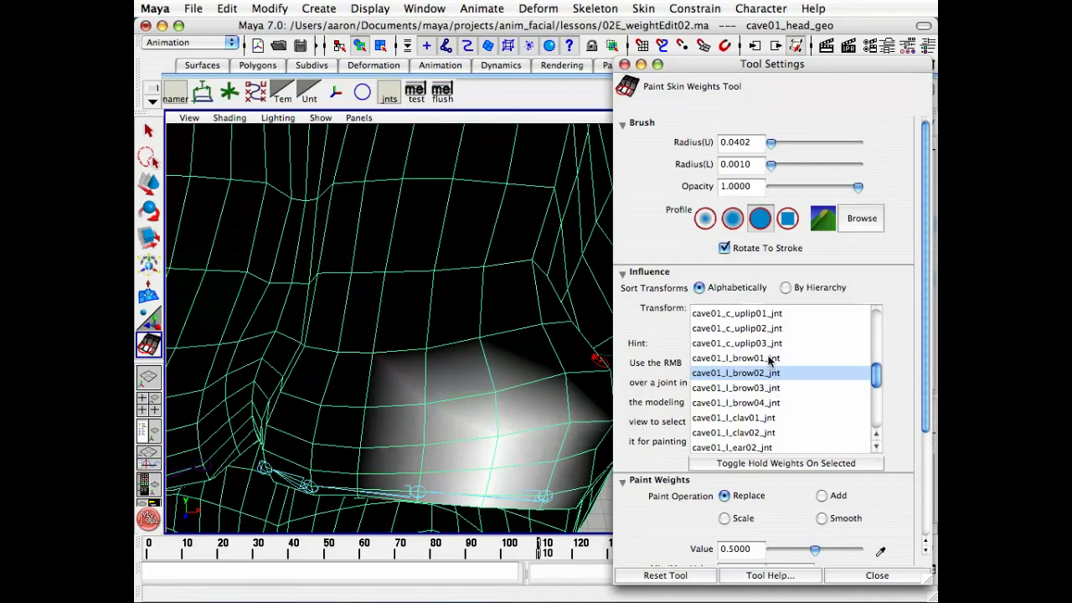
click(754, 358)
click(765, 388)
alt+drag(406, 415, 420, 395)
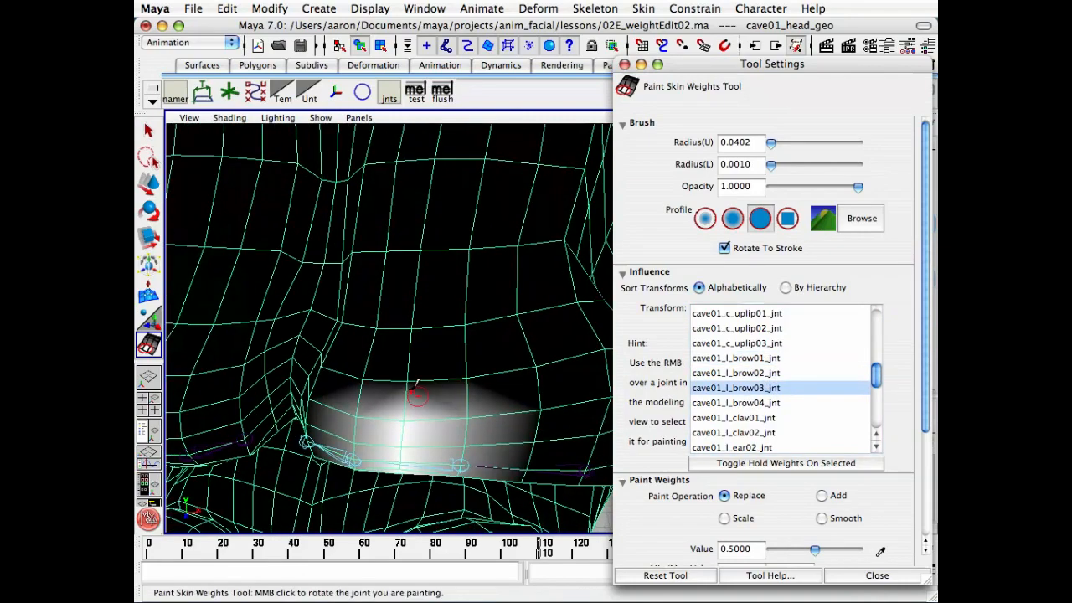
mouse_move(369, 368)
mouse_down()
mouse_move(415, 386)
mouse_move(426, 316)
mouse_up()
alt+drag(418, 390, 402, 379)
drag(326, 416, 383, 429)
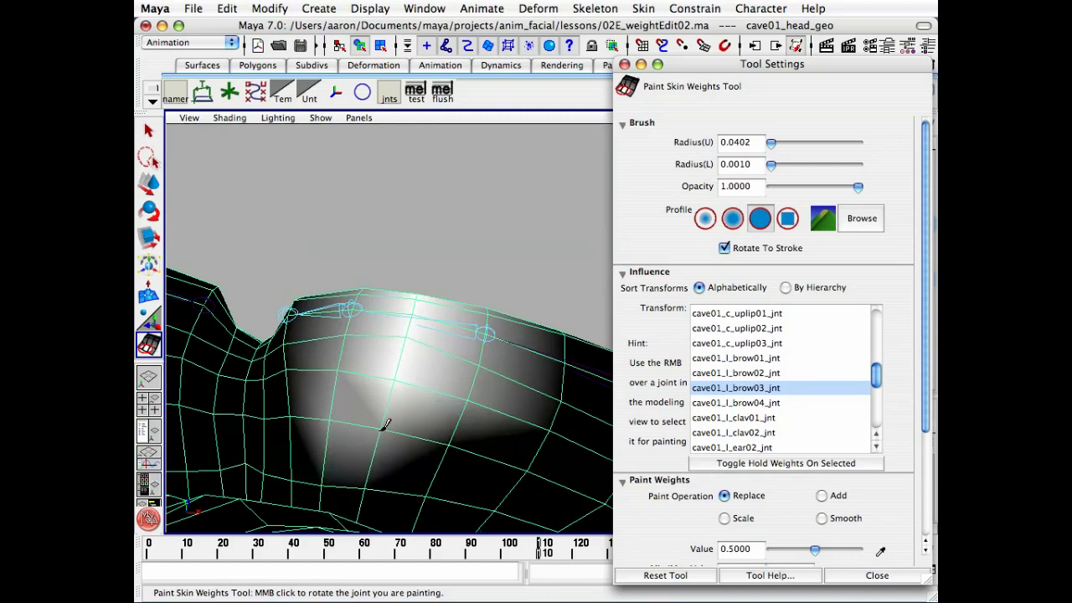
click(763, 402)
mouse_move(439, 394)
alt+mouse_down()
mouse_move(418, 517)
mouse_move(467, 496)
alt+mouse_up()
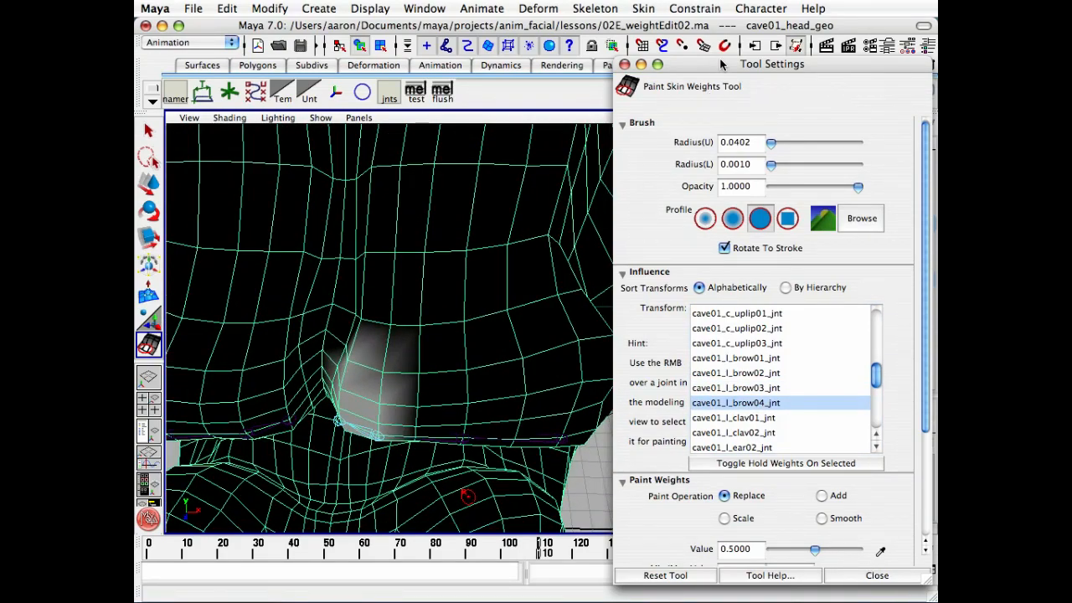
Leave the Paint Skin Weights Tool and scrub the timeline to frame 116 to examine how the left brow deforms
drag(721, 64, 1050, 69)
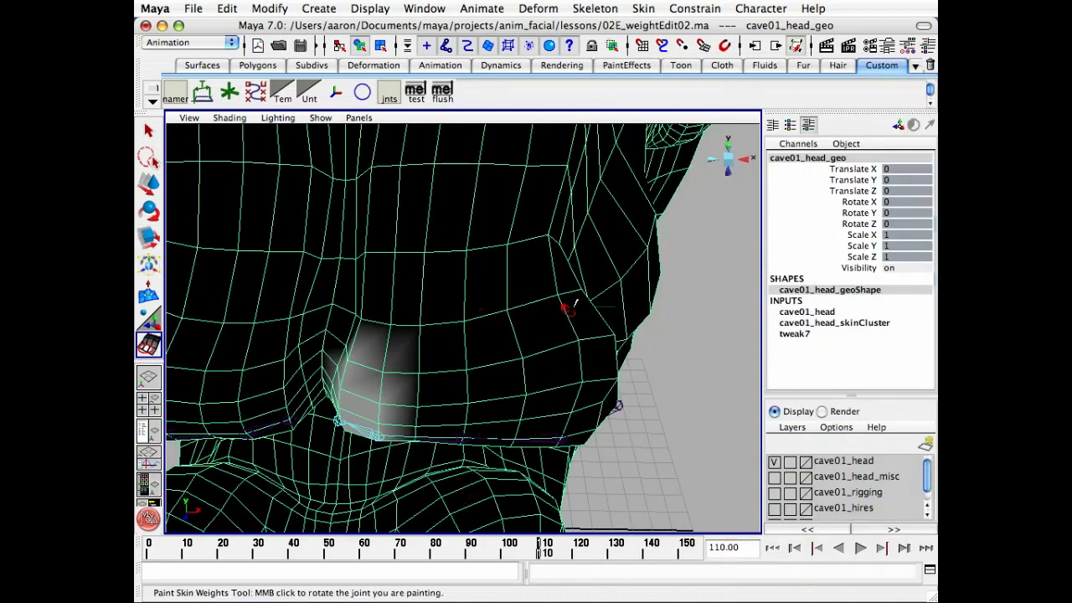
key(q)
alt+drag(589, 301, 544, 276)
alt+right_drag(545, 276, 500, 255)
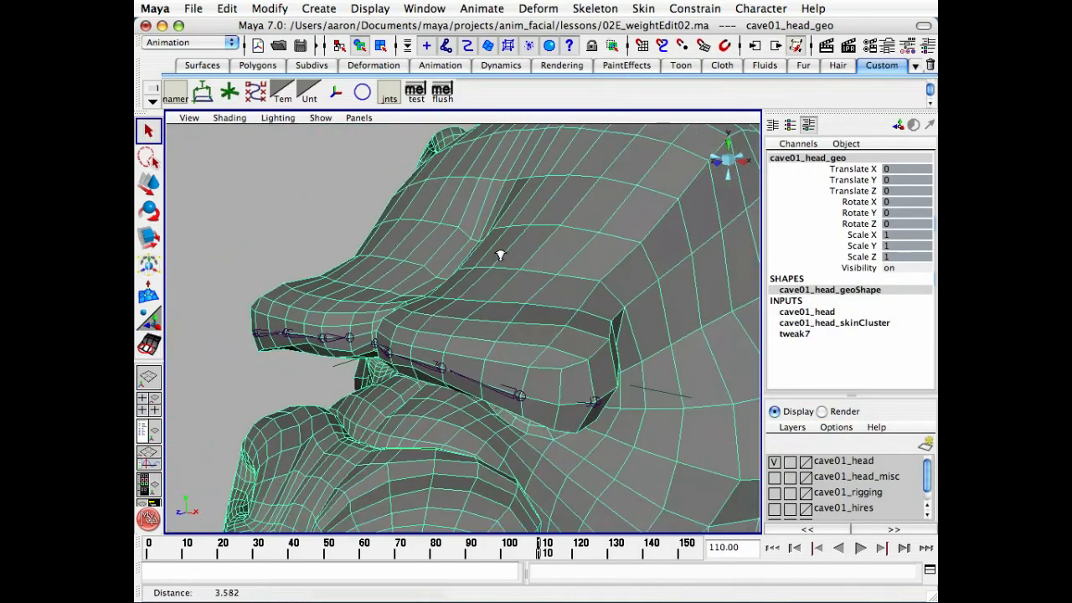
alt+drag(500, 255, 467, 242)
mouse_move(541, 547)
mouse_down()
mouse_move(634, 550)
mouse_move(540, 548)
mouse_up()
alt+drag(475, 440, 576, 442)
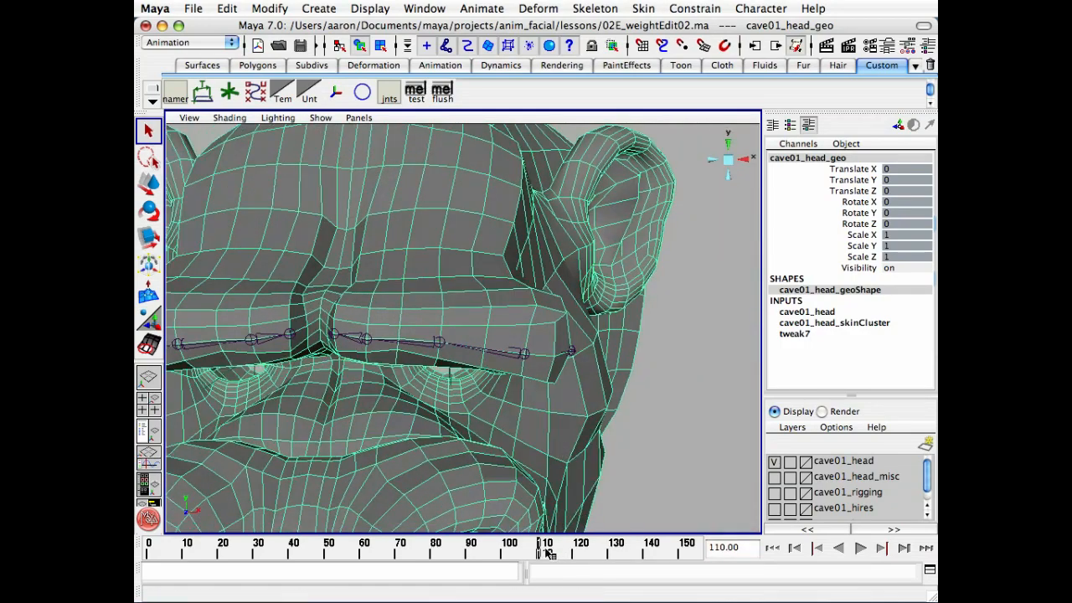
mouse_move(544, 550)
mouse_down()
mouse_move(582, 555)
mouse_move(545, 554)
mouse_move(563, 555)
mouse_up()
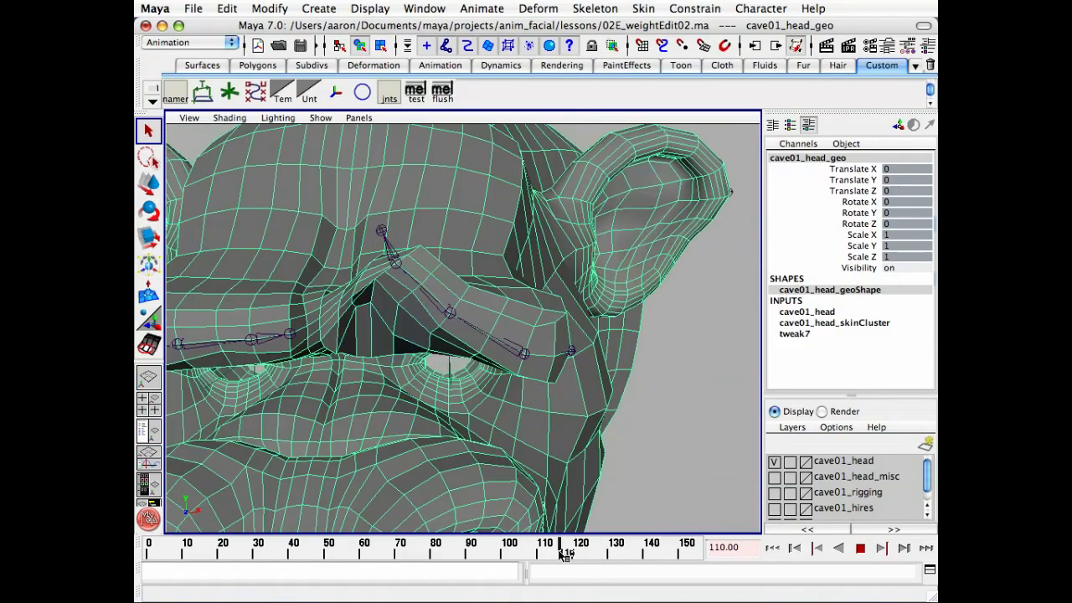
alt+drag(554, 473, 566, 495)
alt+drag(508, 421, 509, 404)
click(513, 393)
click(265, 373)
Restart the Paint Skin Weights Tool with a softer brush profile, 0.25 opacity, the Add operation and a value of 0.125
click(148, 344)
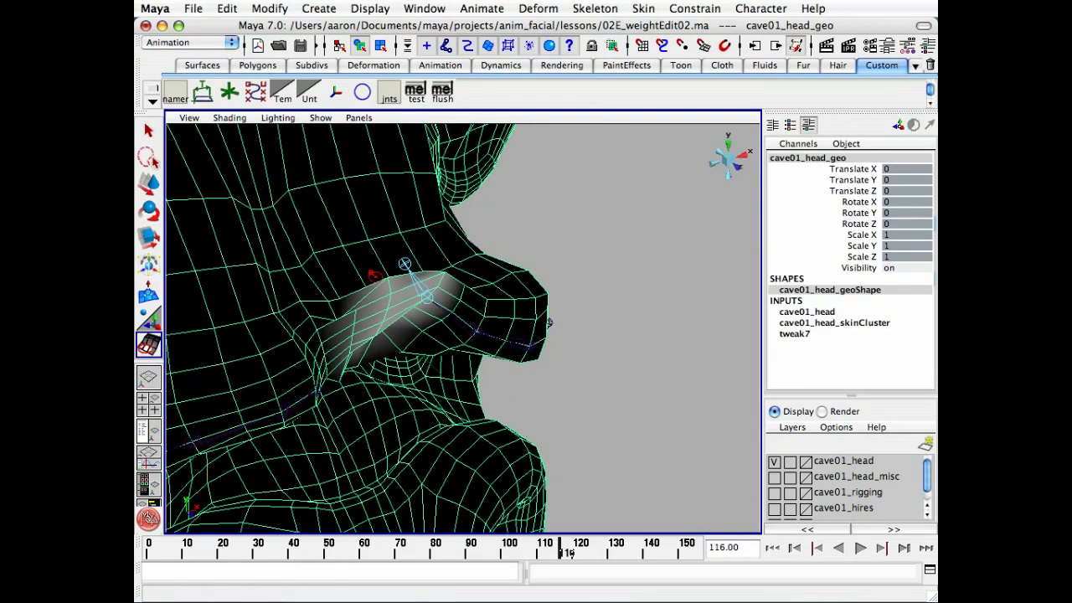
mouse_move(744, 1)
mouse_down()
mouse_move(767, 64)
mouse_move(786, 66)
mouse_up()
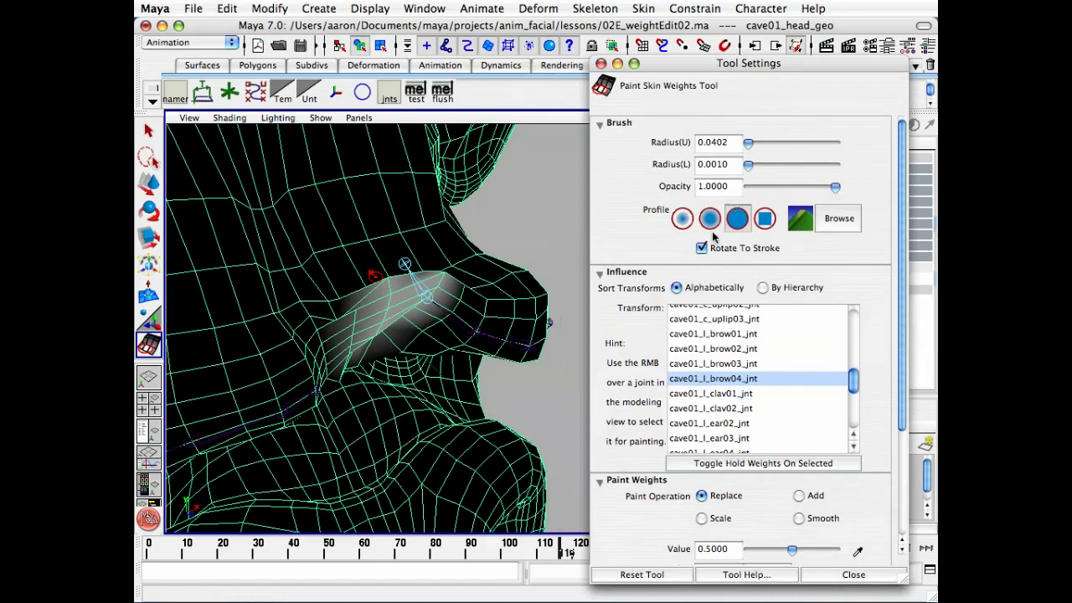
click(710, 218)
click(724, 186)
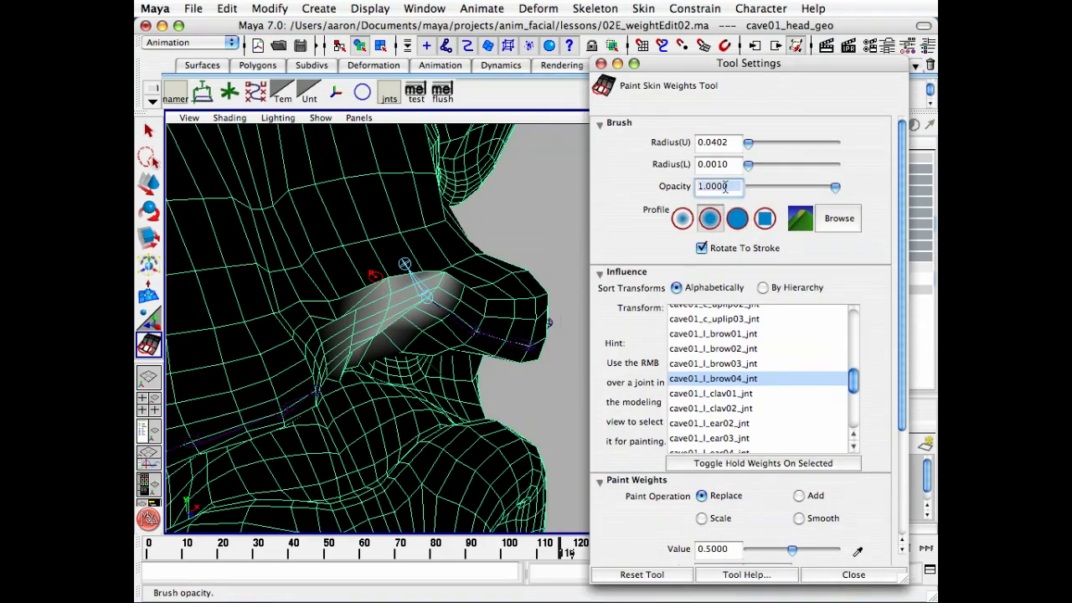
text(.25)
key(Return)
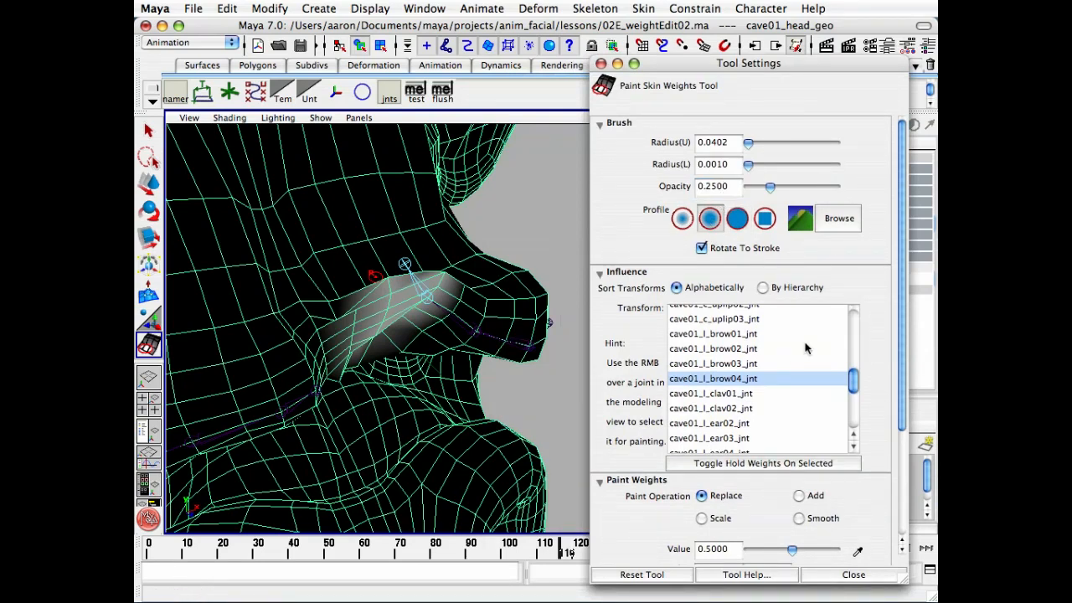
click(799, 495)
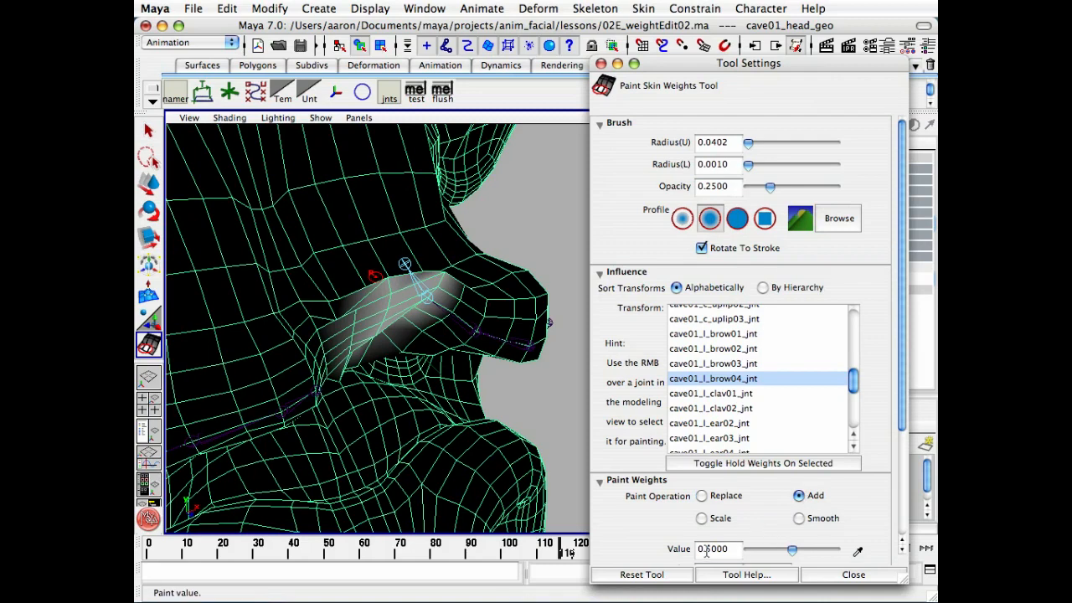
text(.125)
key(Return)
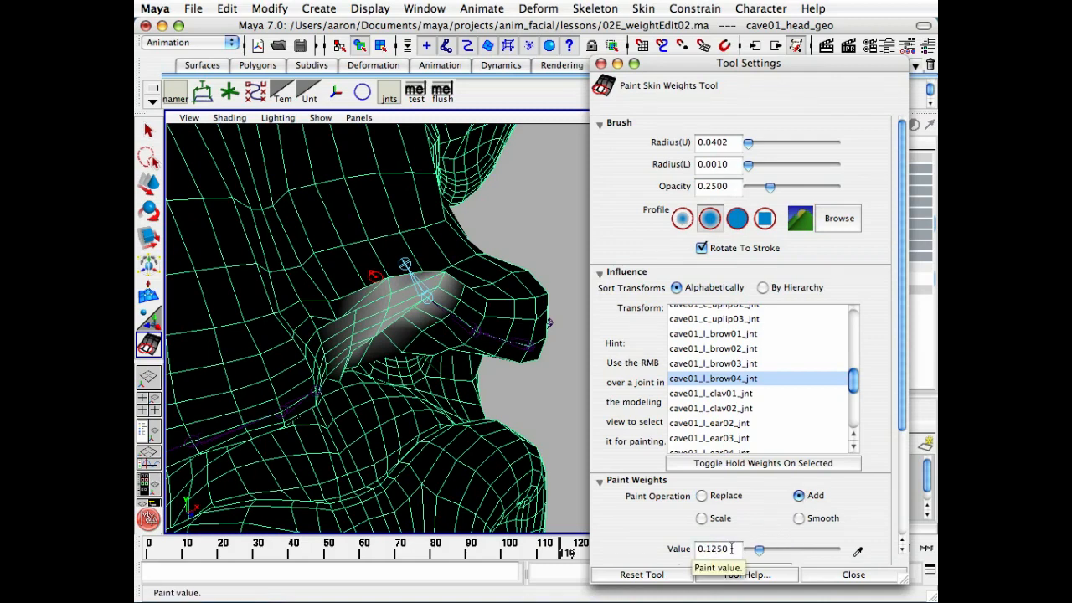
Add light cave01_l_brow04_jnt weight to the vertices bordering the top of the raised left brow's inner end
alt+drag(469, 377, 390, 351)
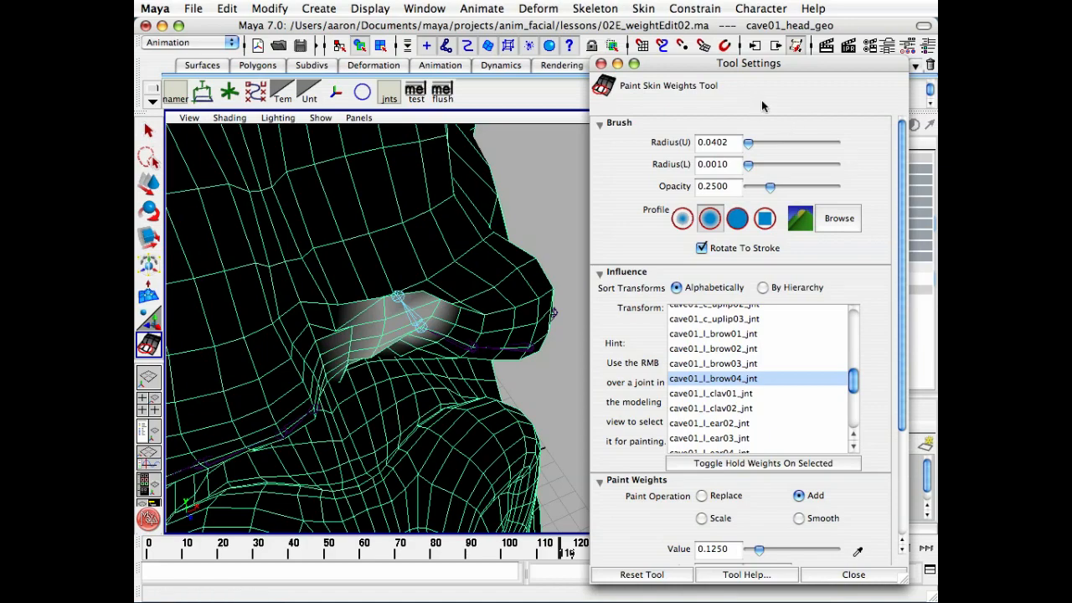
drag(766, 65, 788, 52)
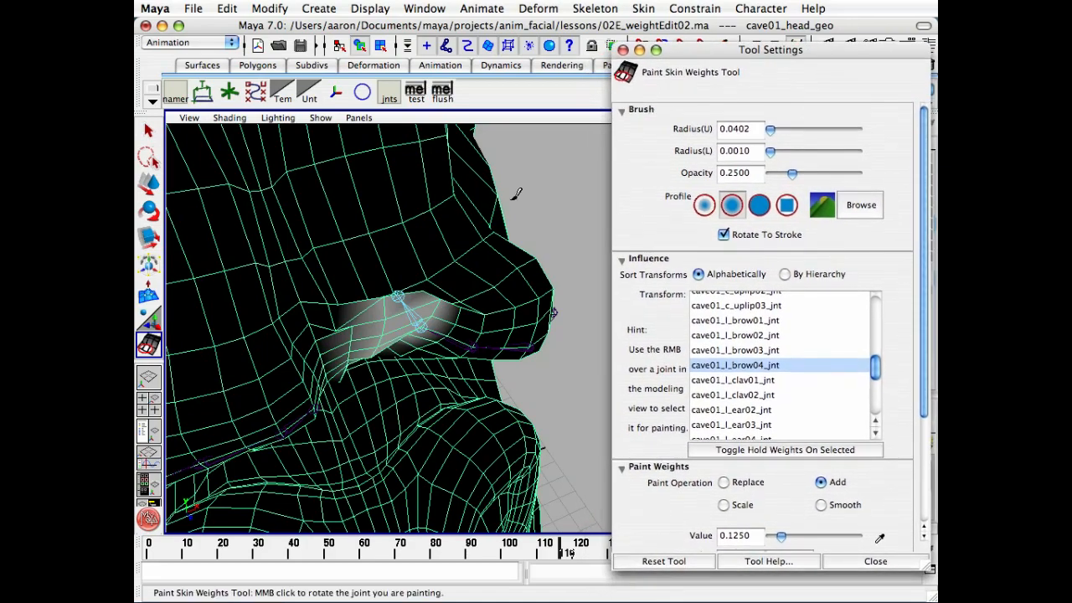
alt+middle_drag(425, 201, 455, 251)
alt+drag(454, 251, 418, 323)
alt+right_drag(363, 379, 632, 279)
alt+drag(469, 352, 404, 299)
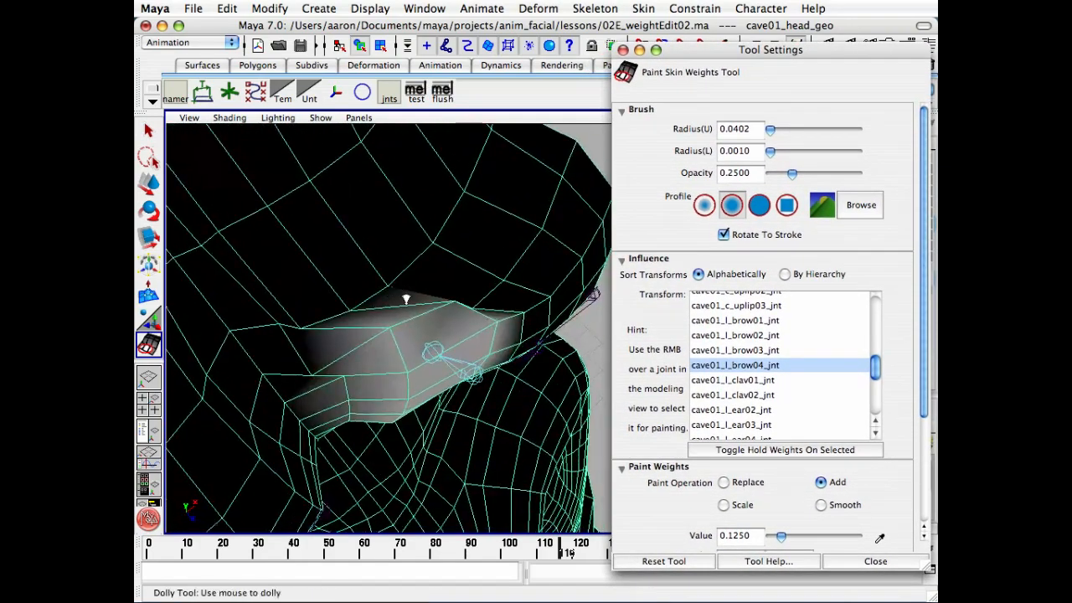
alt+right_drag(404, 299, 481, 293)
alt+drag(435, 323, 377, 345)
mouse_move(237, 397)
mouse_down()
mouse_move(239, 340)
mouse_move(260, 332)
mouse_up()
alt+drag(324, 320, 352, 333)
drag(219, 347, 245, 337)
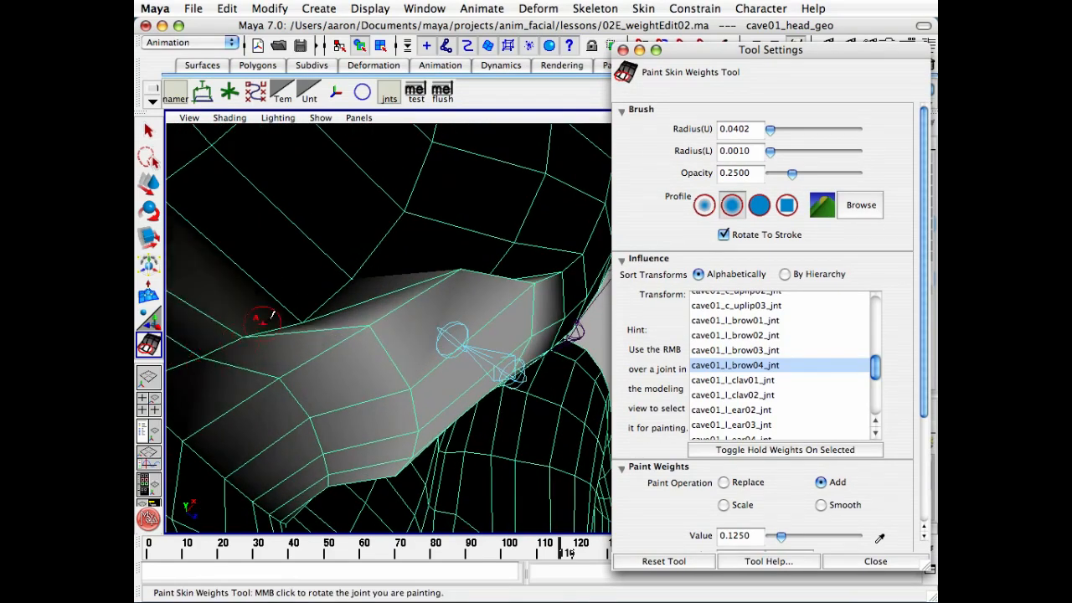
mouse_move(319, 307)
mouse_down()
mouse_move(327, 292)
mouse_move(314, 298)
mouse_up()
Add light cave01_l_brow04_jnt weight under the left brow's inner end and compare it with cave01_l_brow03_jnt's weights there
alt+drag(260, 323, 366, 346)
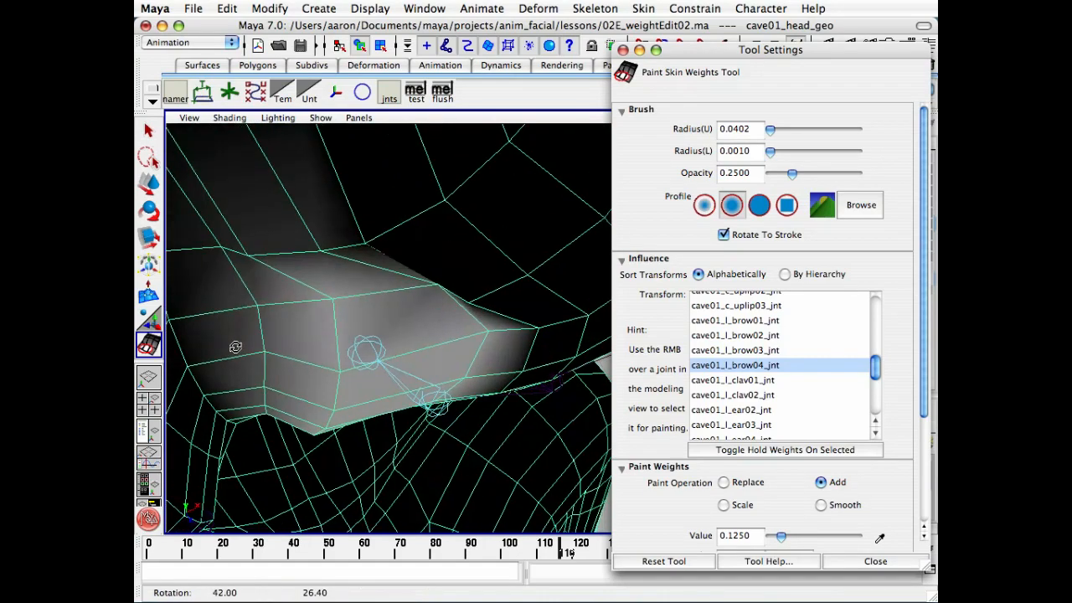
mouse_move(326, 246)
alt+mouse_down()
mouse_move(330, 232)
mouse_move(482, 187)
mouse_move(369, 352)
mouse_move(342, 319)
mouse_move(368, 277)
mouse_move(472, 308)
mouse_move(474, 270)
mouse_move(487, 260)
mouse_move(418, 302)
alt+mouse_up()
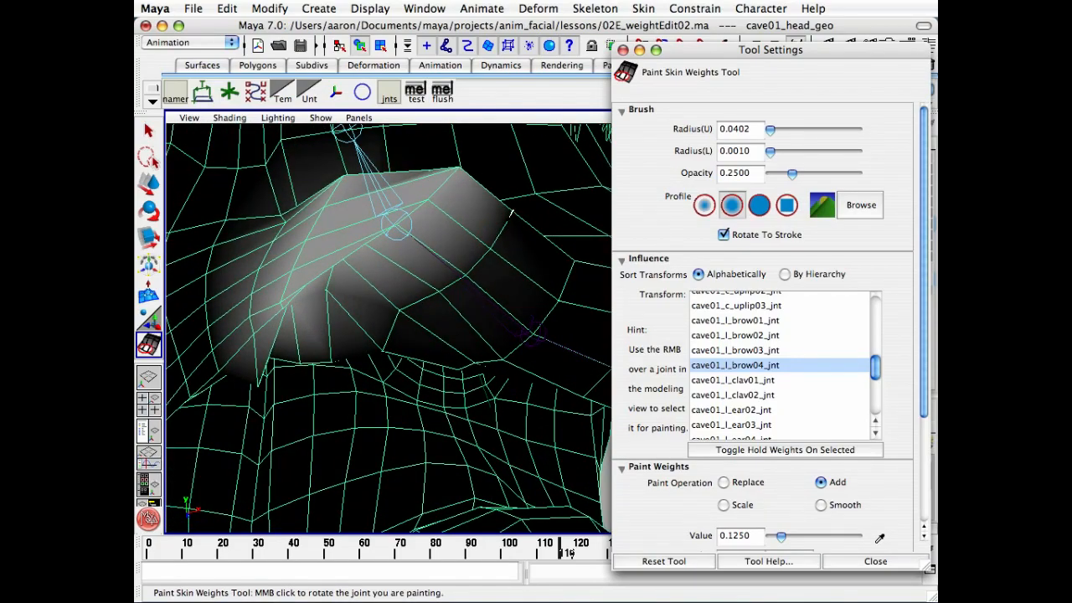
mouse_move(457, 256)
alt+mouse_down()
mouse_move(428, 241)
mouse_move(455, 236)
mouse_move(343, 310)
alt+mouse_up()
click(227, 375)
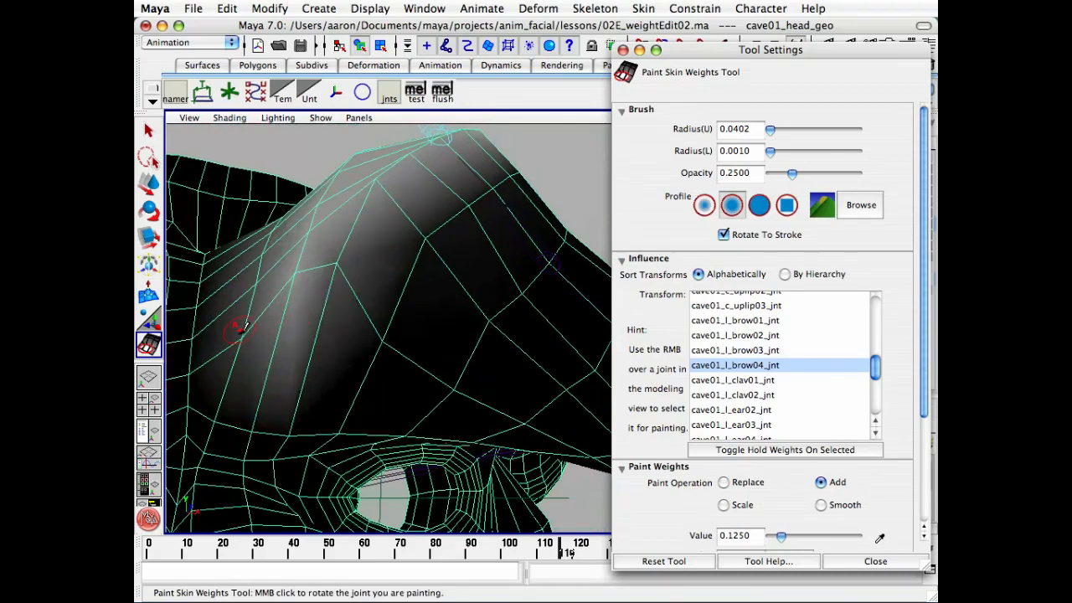
alt+drag(232, 354, 455, 354)
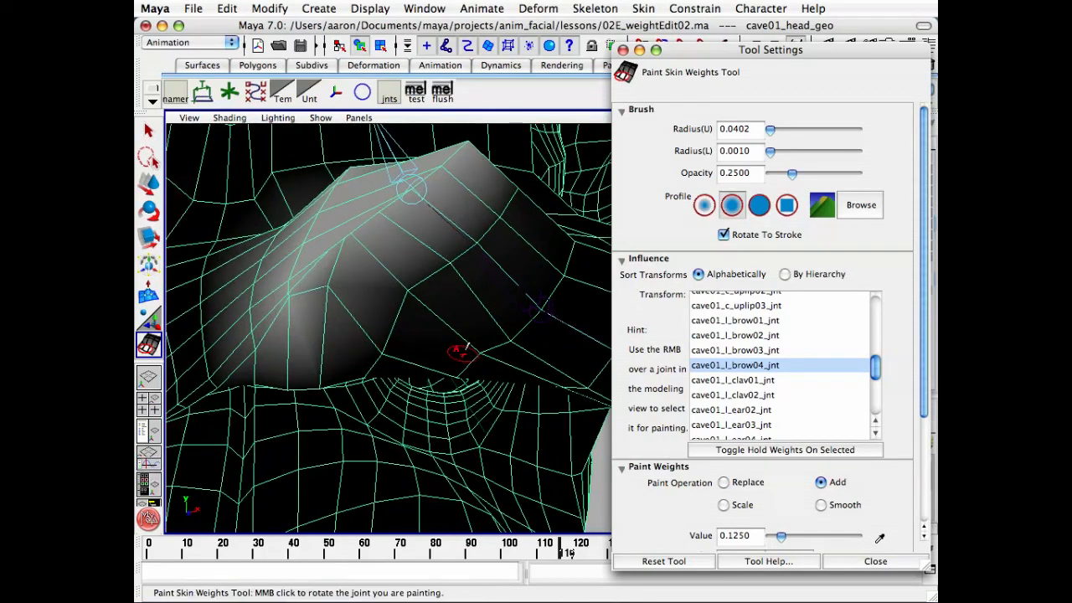
click(749, 351)
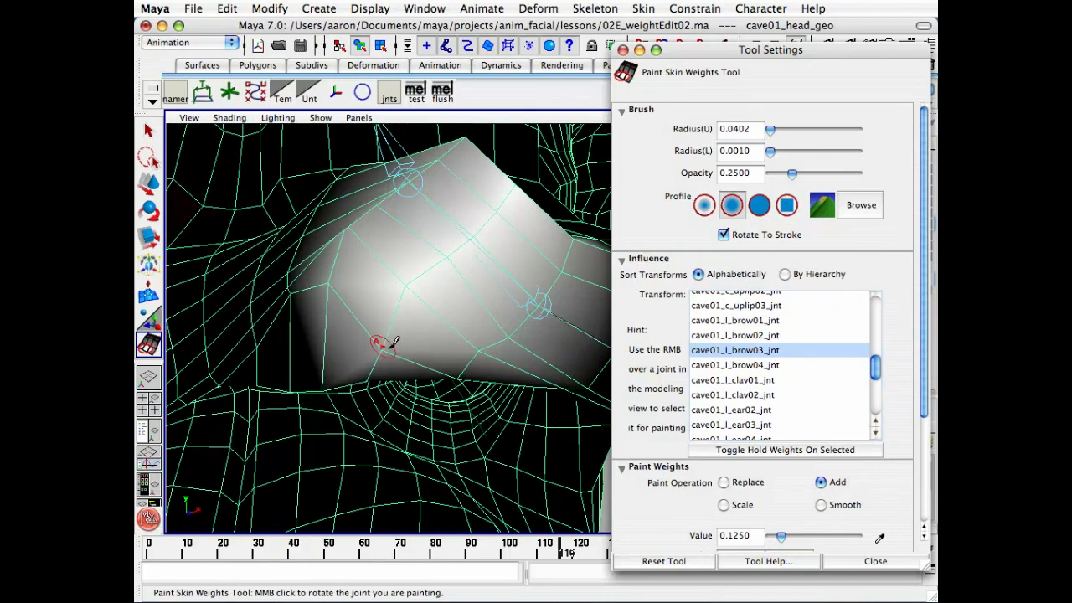
mouse_move(383, 330)
alt+mouse_down()
mouse_move(395, 308)
mouse_move(372, 459)
alt+mouse_up()
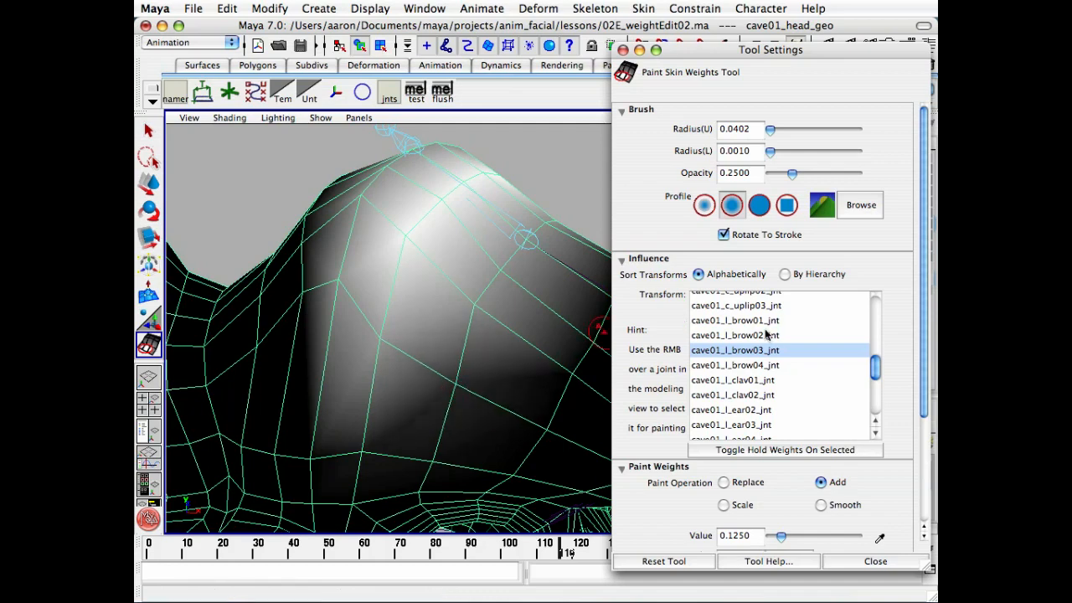
click(745, 365)
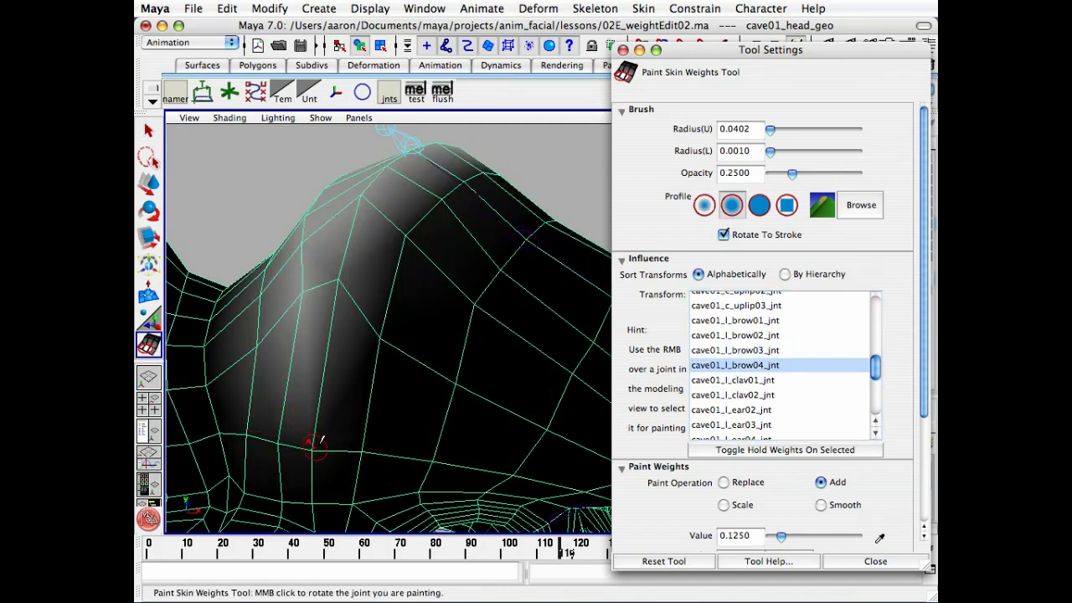
Add light cave01_l_brow03_jnt weight to the vertices along the crease where the raised left brow's upper edge meets the forehead
click(741, 351)
mouse_move(502, 311)
alt+mouse_down()
mouse_move(390, 376)
mouse_move(414, 313)
alt+mouse_up()
alt+middle_drag(414, 311, 337, 323)
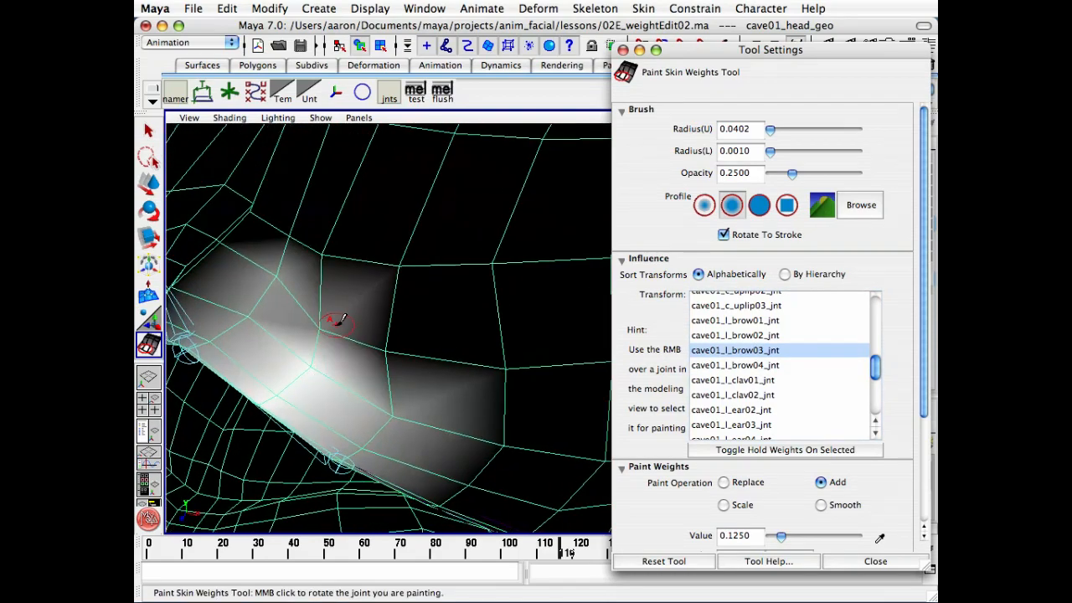
click(326, 323)
click(328, 323)
click(390, 352)
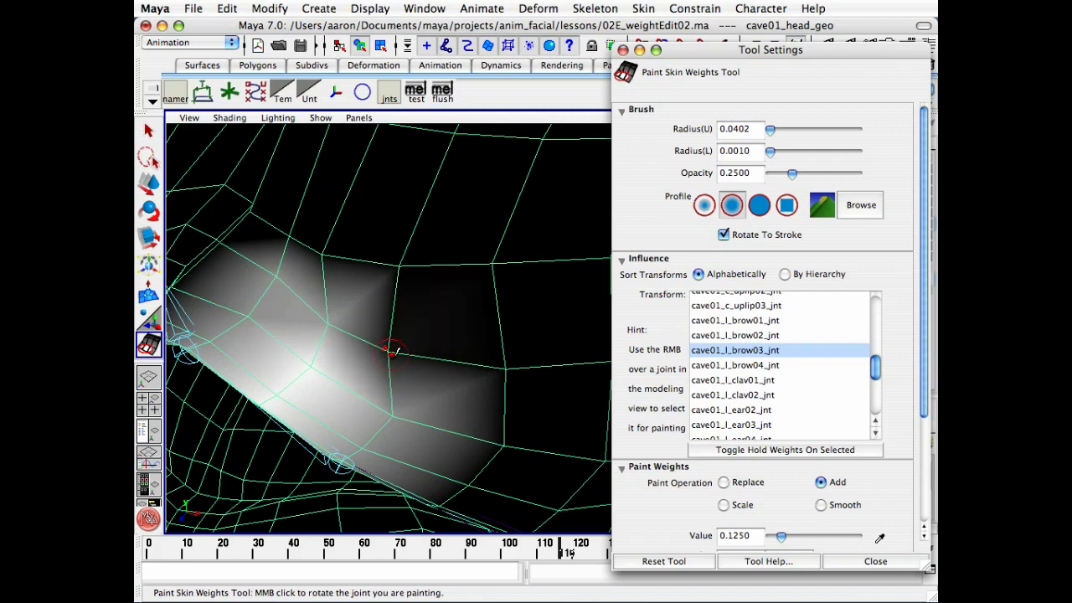
click(391, 353)
click(393, 352)
mouse_move(407, 328)
alt+mouse_down()
mouse_move(416, 317)
mouse_move(410, 330)
alt+mouse_up()
click(393, 268)
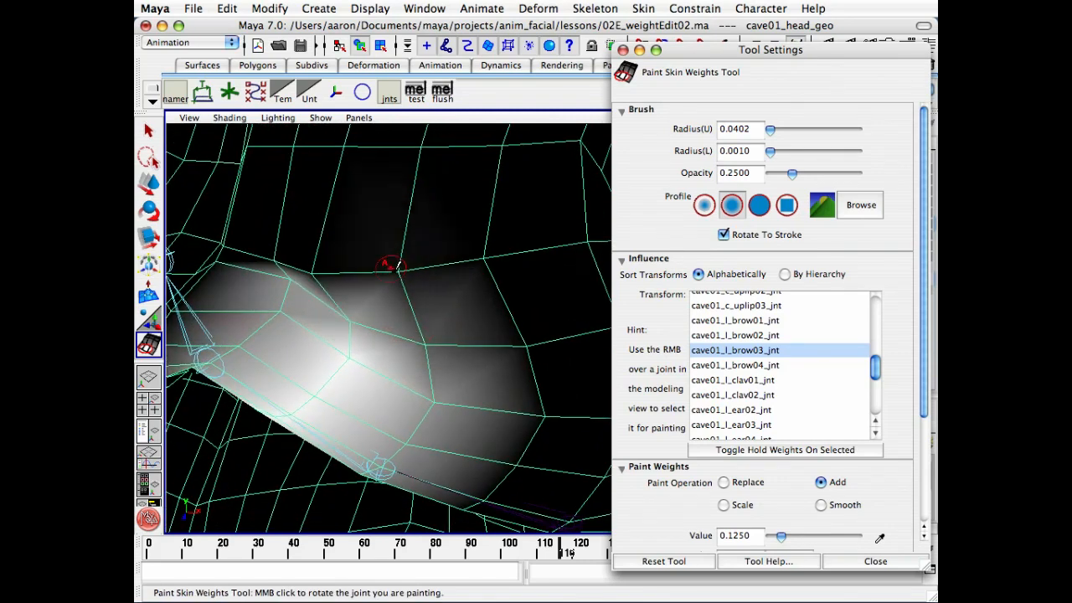
click(315, 266)
click(316, 266)
click(316, 265)
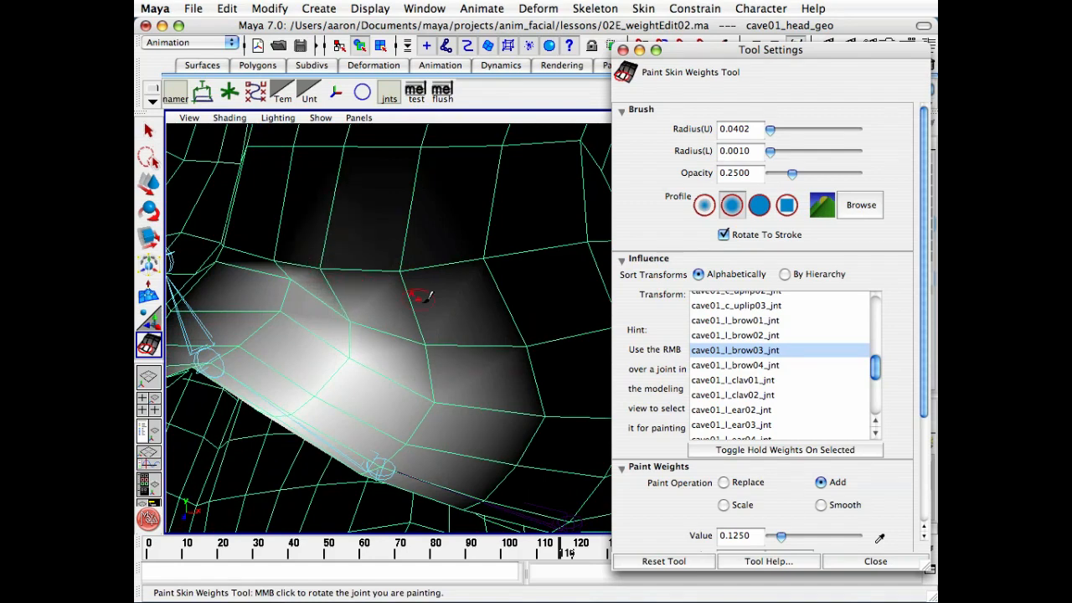
mouse_move(403, 270)
mouse_down()
mouse_move(436, 354)
mouse_move(313, 309)
mouse_up()
click(429, 337)
Add light cave01_l_brow04_jnt weight to the forehead vertices bordering the top of the left brow's inner end
click(774, 367)
click(318, 286)
click(323, 285)
click(270, 280)
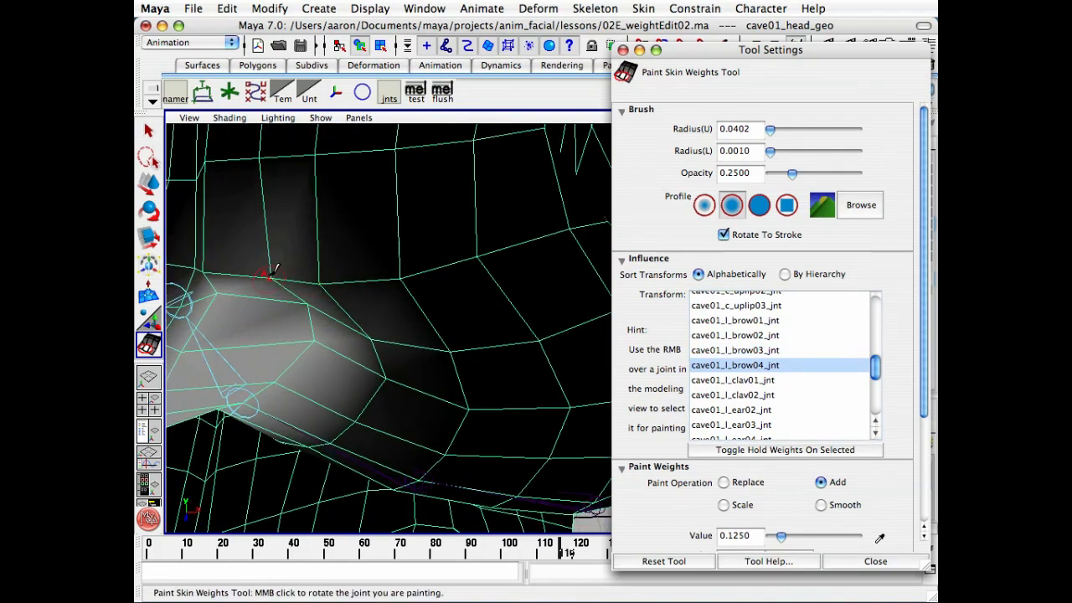
click(271, 279)
click(325, 285)
click(326, 285)
click(327, 285)
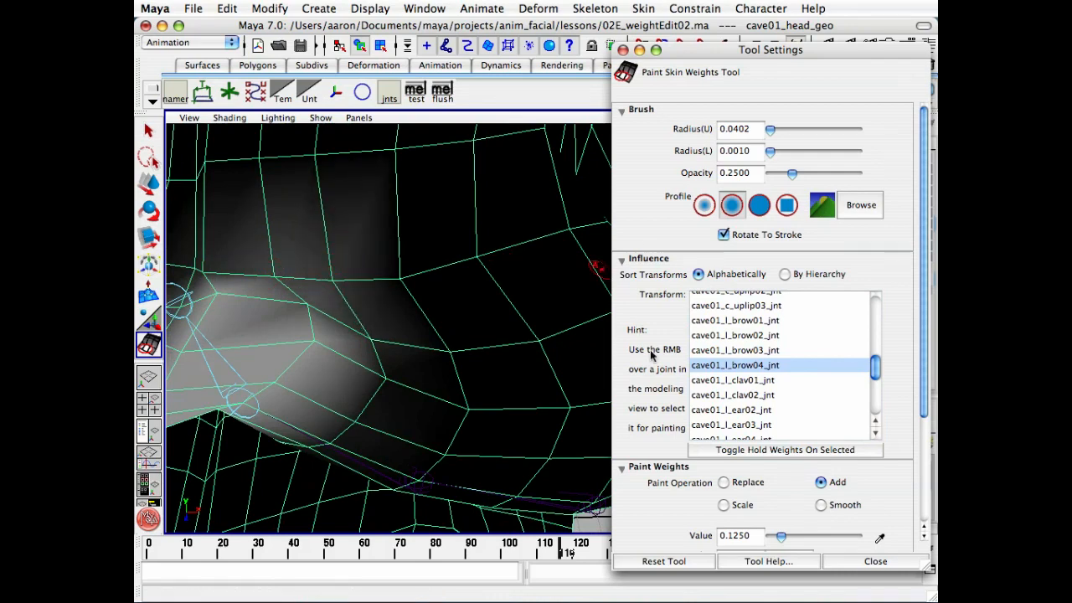
Compare the cave01_l_brow03_jnt and cave01_l_brow02_jnt weights along the brow and add light cave01_l_brow02_jnt weight below its outer half
click(740, 351)
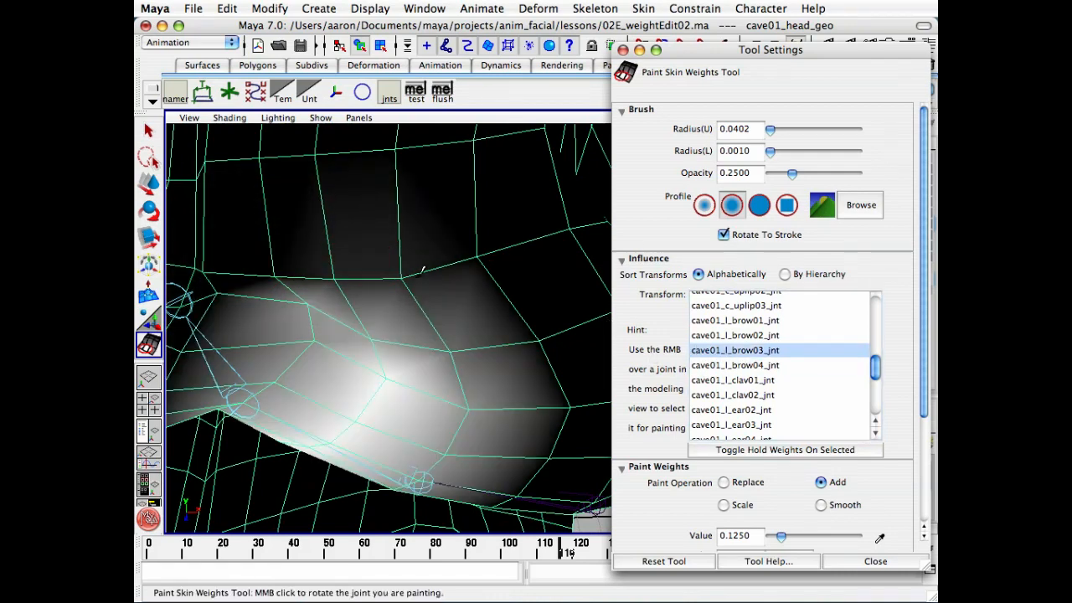
alt+drag(255, 284, 505, 265)
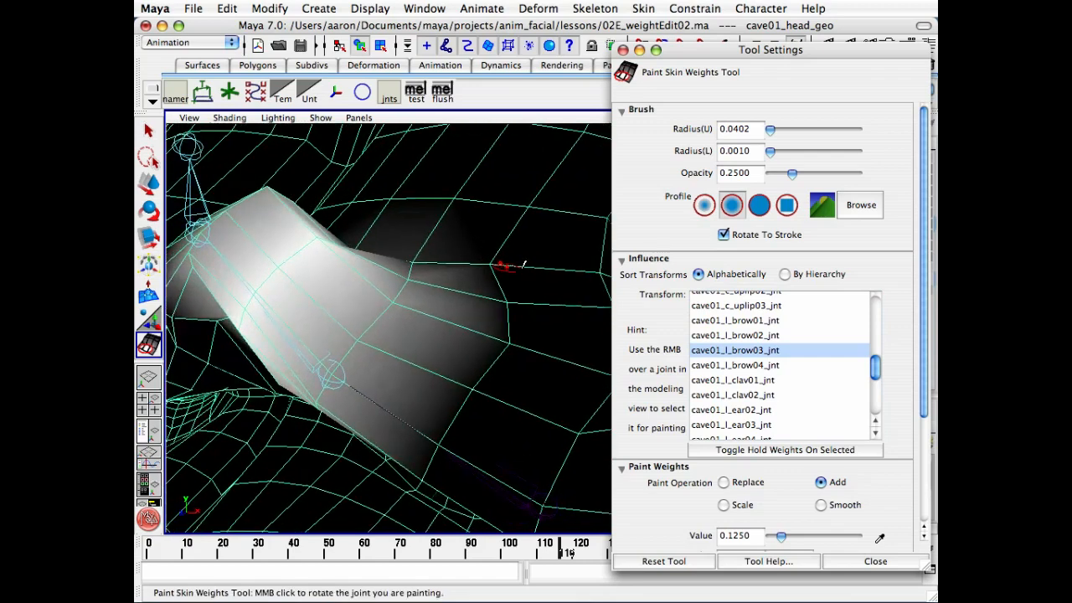
click(774, 335)
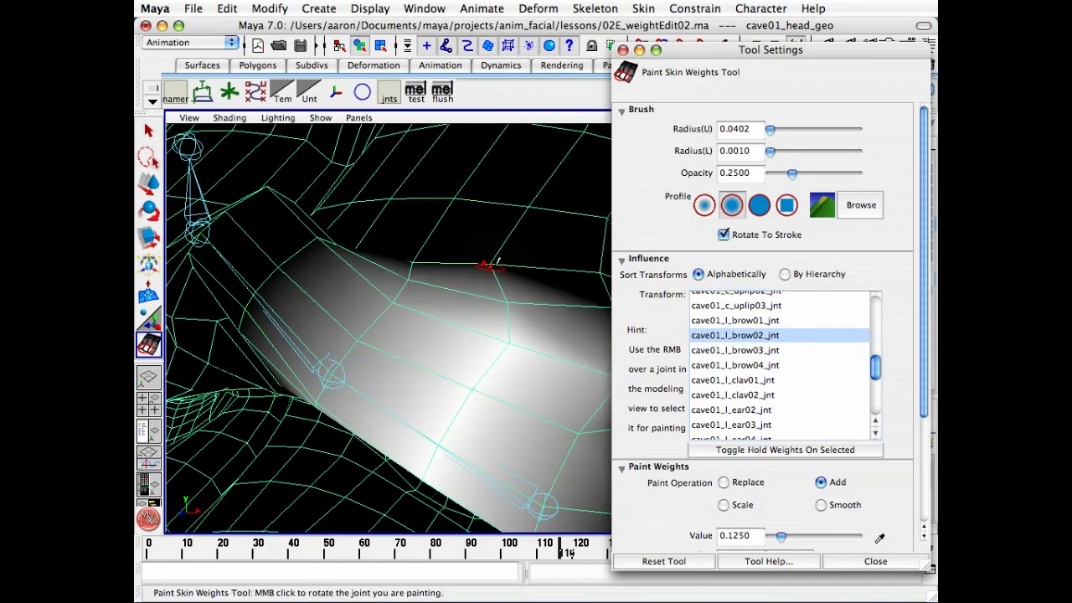
mouse_move(508, 280)
alt+mouse_down()
mouse_move(479, 276)
mouse_move(536, 277)
alt+mouse_up()
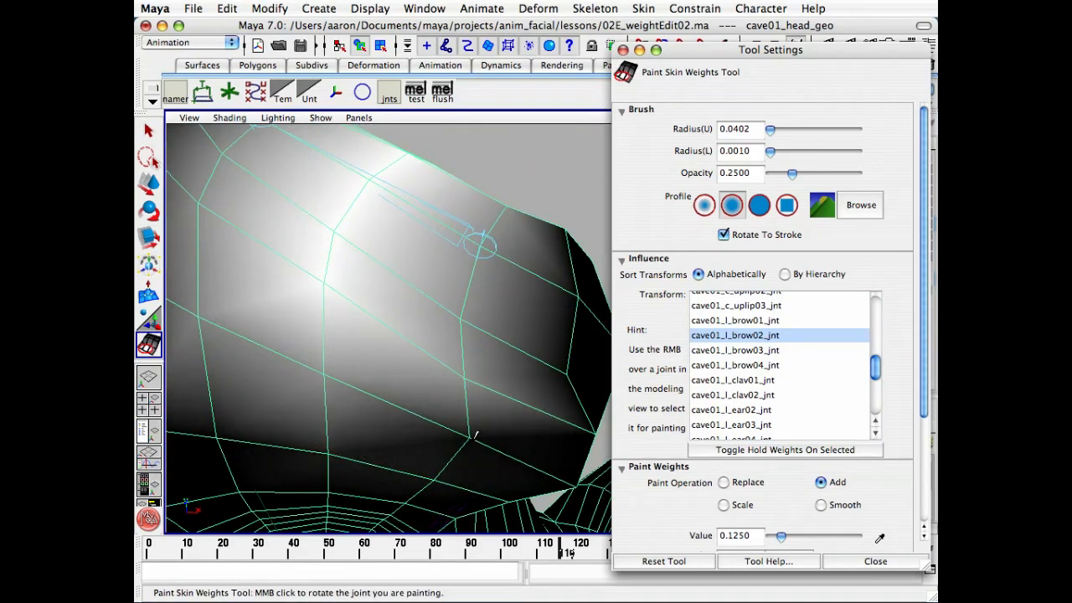
drag(476, 434, 465, 446)
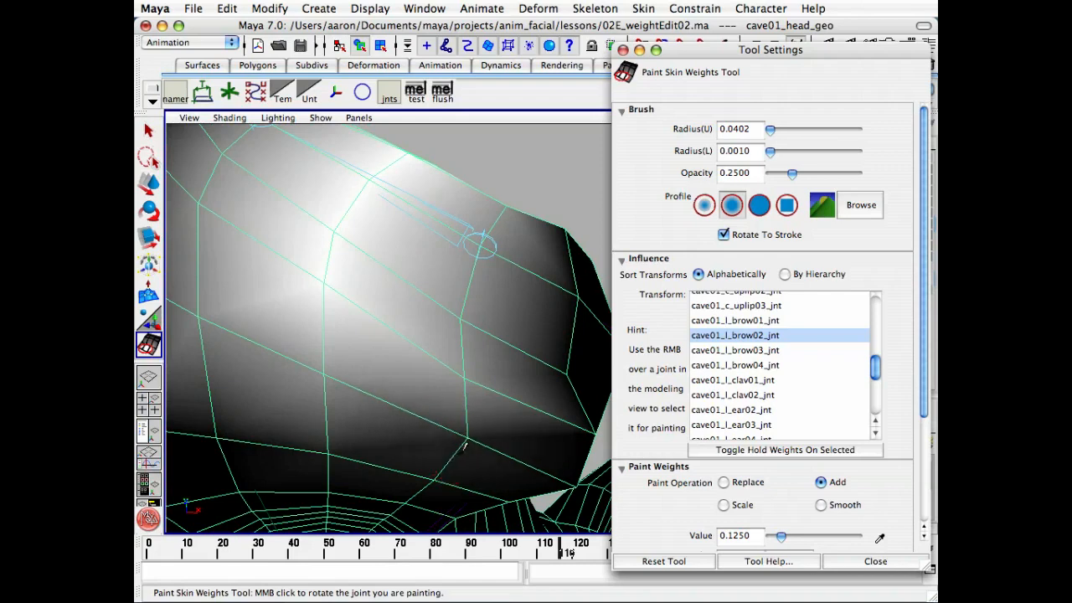
click(760, 352)
mouse_move(443, 397)
alt+mouse_down()
mouse_move(425, 428)
mouse_move(437, 412)
alt+mouse_up()
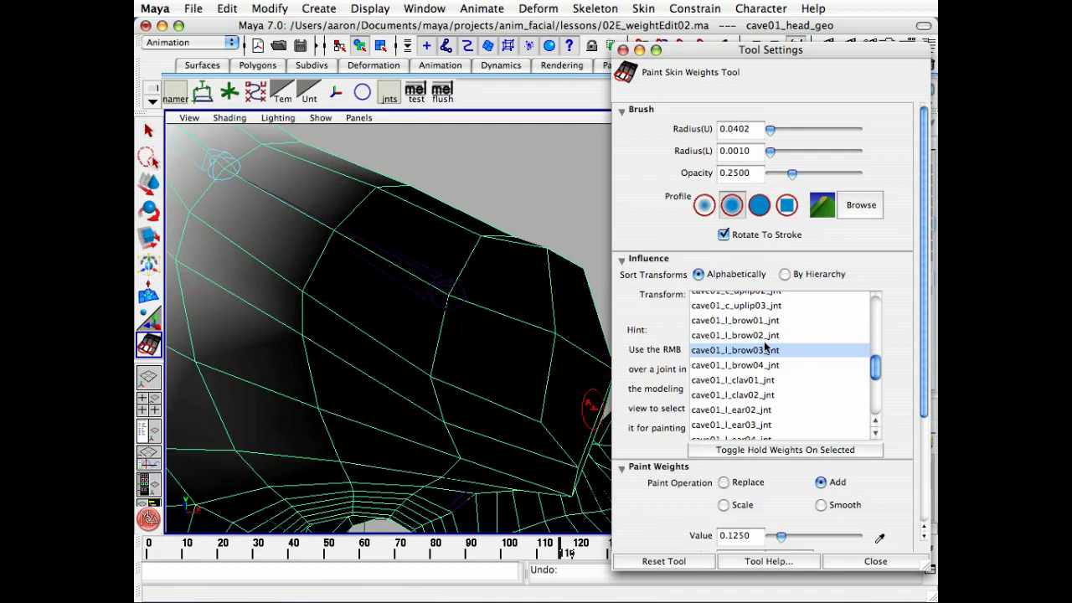
Inspect cave01_l_brow01_jnt's weights around the left brow's outer end and brush light weight where they fade toward the middle
click(734, 320)
mouse_move(478, 376)
alt+mouse_down()
mouse_move(486, 359)
mouse_move(498, 450)
mouse_move(490, 419)
mouse_move(596, 438)
alt+mouse_up()
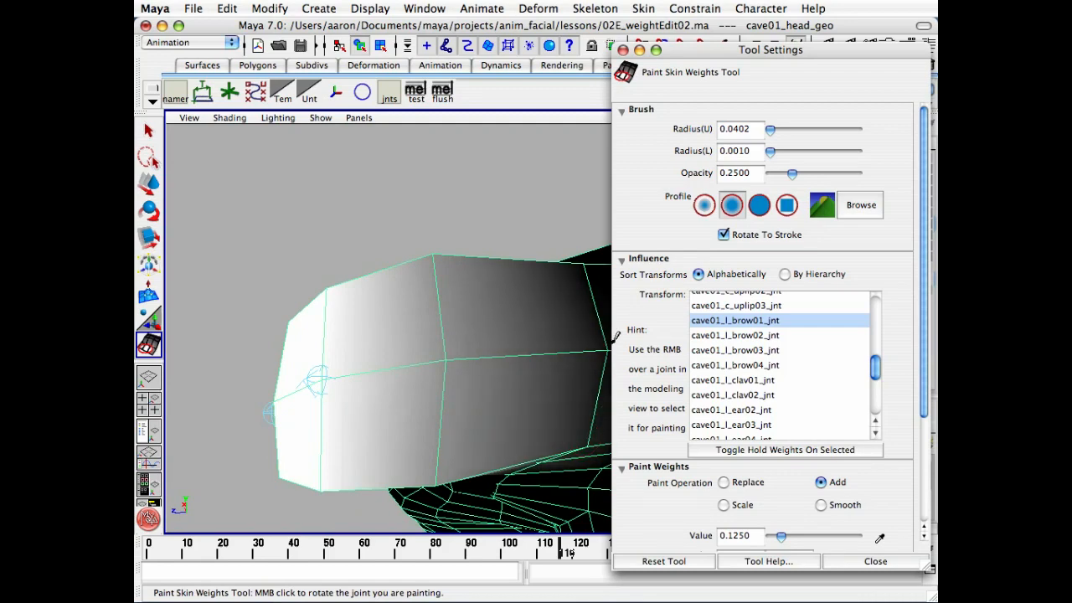
alt+drag(608, 328, 564, 354)
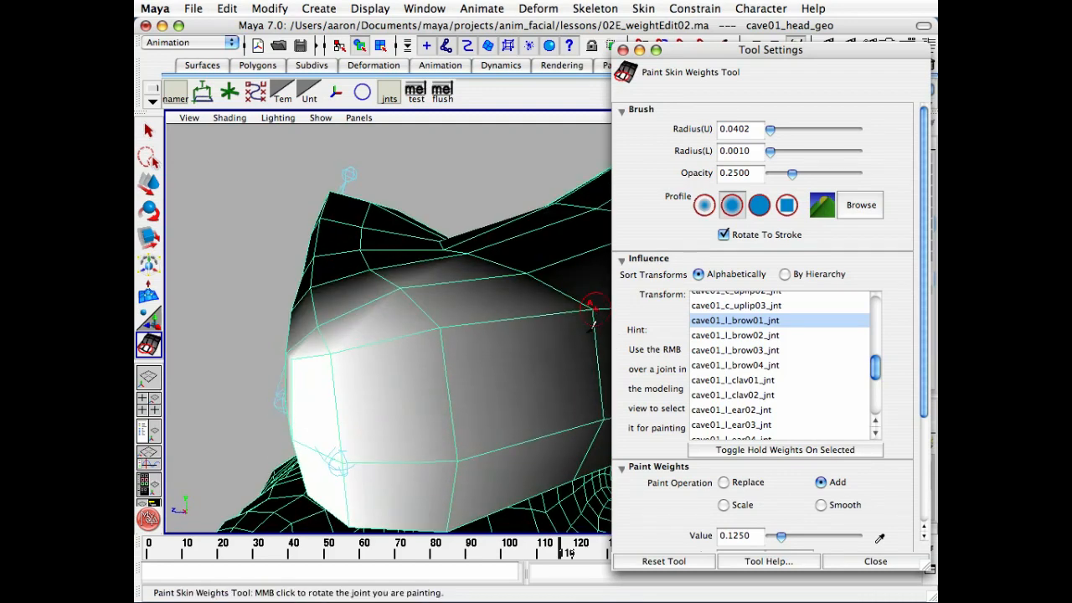
alt+drag(591, 308, 473, 264)
drag(373, 241, 386, 366)
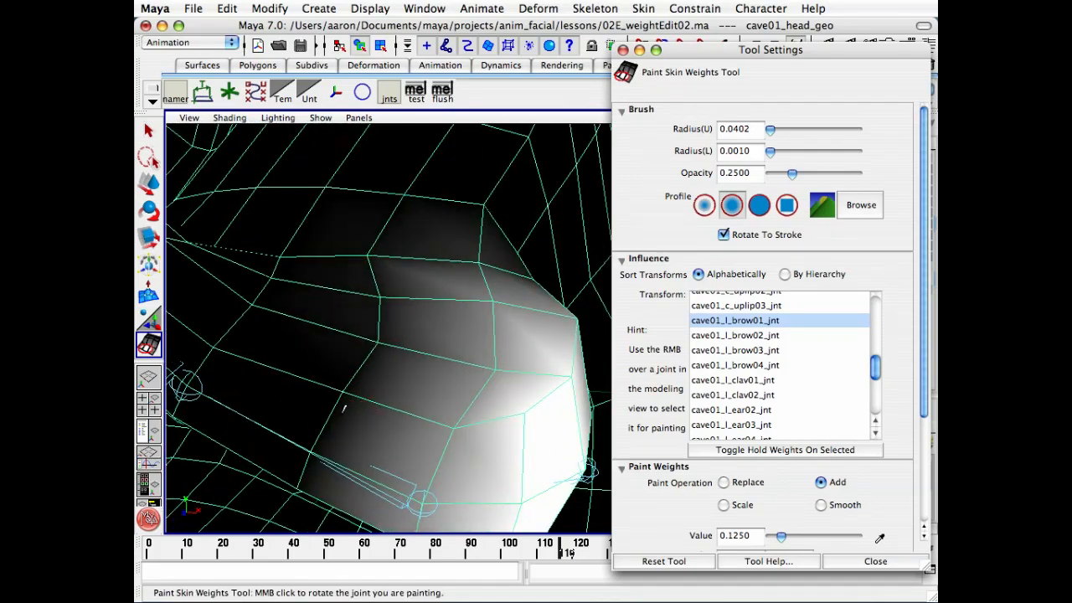
mouse_move(296, 442)
alt+mouse_down()
mouse_move(397, 335)
mouse_move(339, 407)
alt+mouse_up()
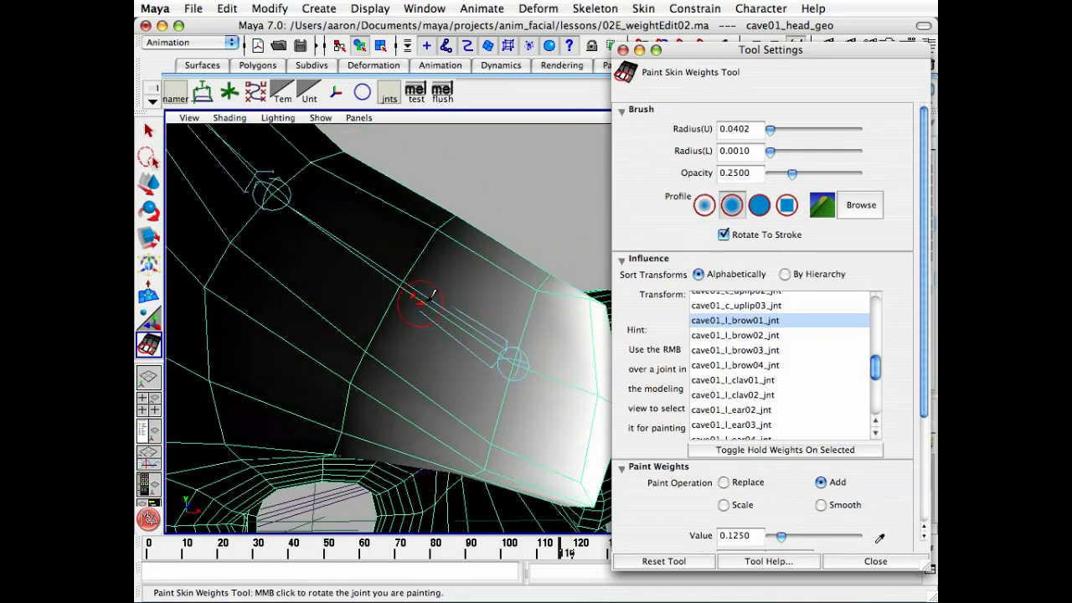
alt+drag(432, 294, 404, 329)
Add light cave01_c_head03_jnt weight to the vertex just below the joint at the left brow's inner end
drag(873, 367, 871, 300)
click(768, 331)
alt+drag(545, 354, 402, 327)
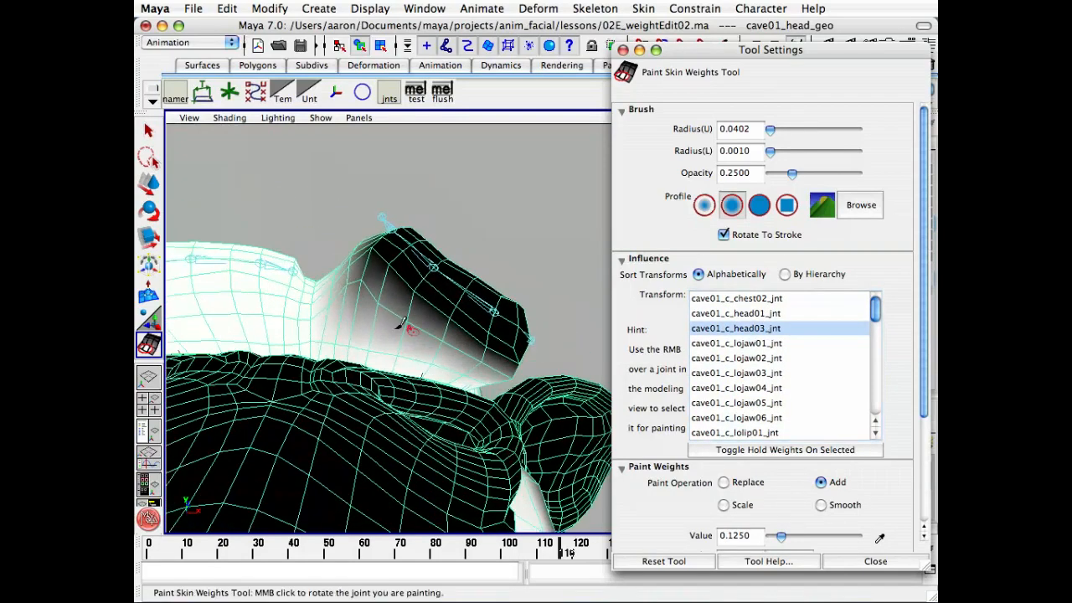
alt+right_drag(402, 328, 624, 383)
alt+middle_drag(510, 323, 339, 375)
mouse_move(339, 376)
alt+mouse_down()
mouse_move(433, 407)
mouse_move(478, 394)
mouse_move(375, 382)
mouse_move(411, 401)
mouse_move(390, 382)
mouse_move(402, 359)
mouse_move(381, 356)
mouse_move(378, 326)
alt+mouse_up()
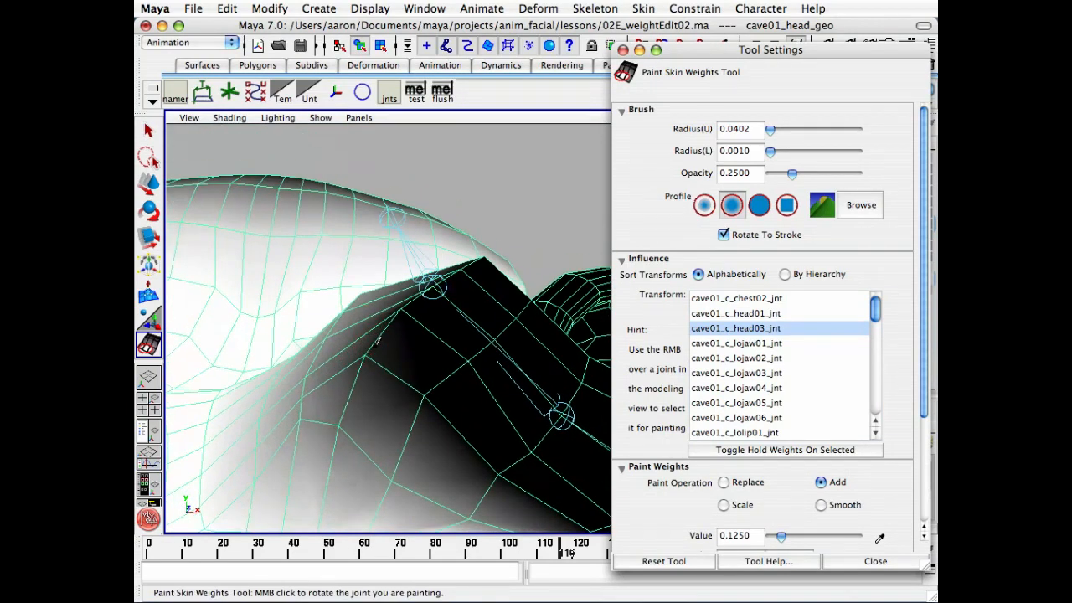
click(402, 313)
click(401, 320)
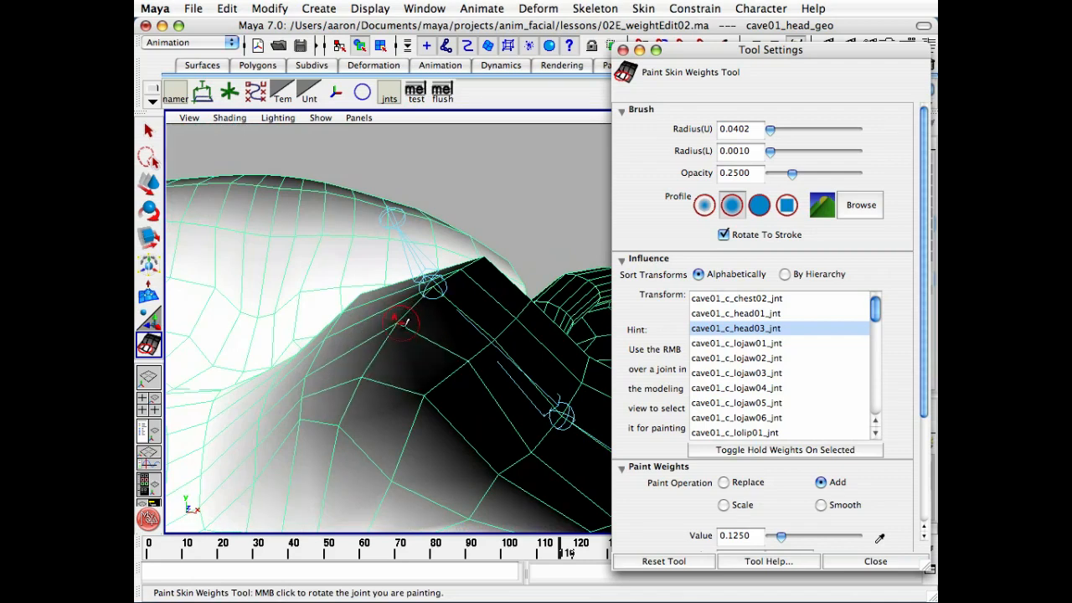
click(397, 325)
Add light cave01_c_head03_jnt weight to the vertices farther down and outward across the left brow's underside
click(427, 401)
click(426, 403)
click(426, 406)
click(426, 410)
click(467, 364)
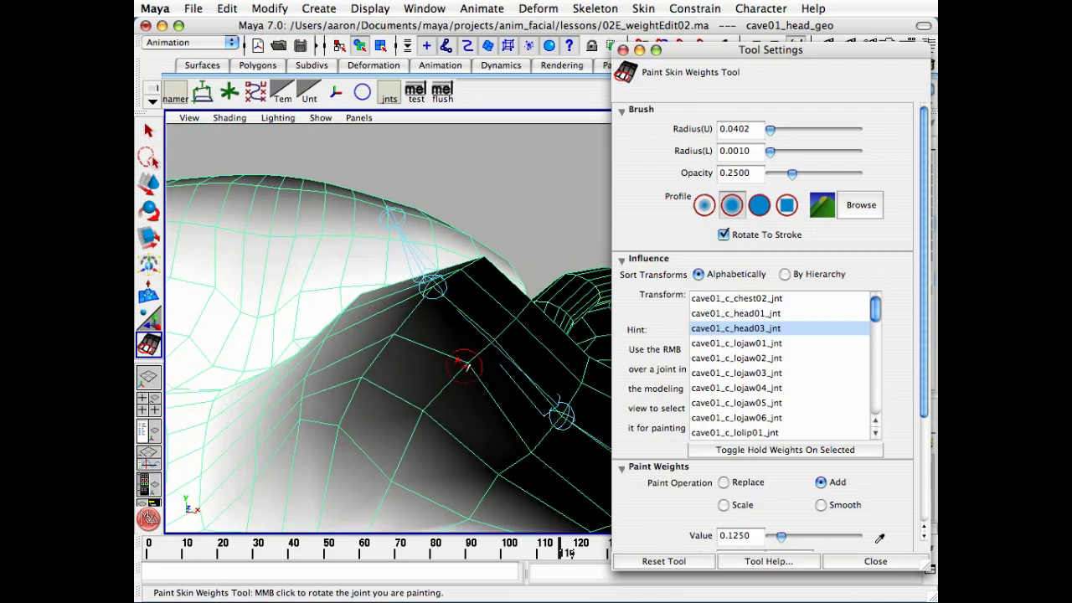
click(425, 414)
click(423, 418)
click(423, 421)
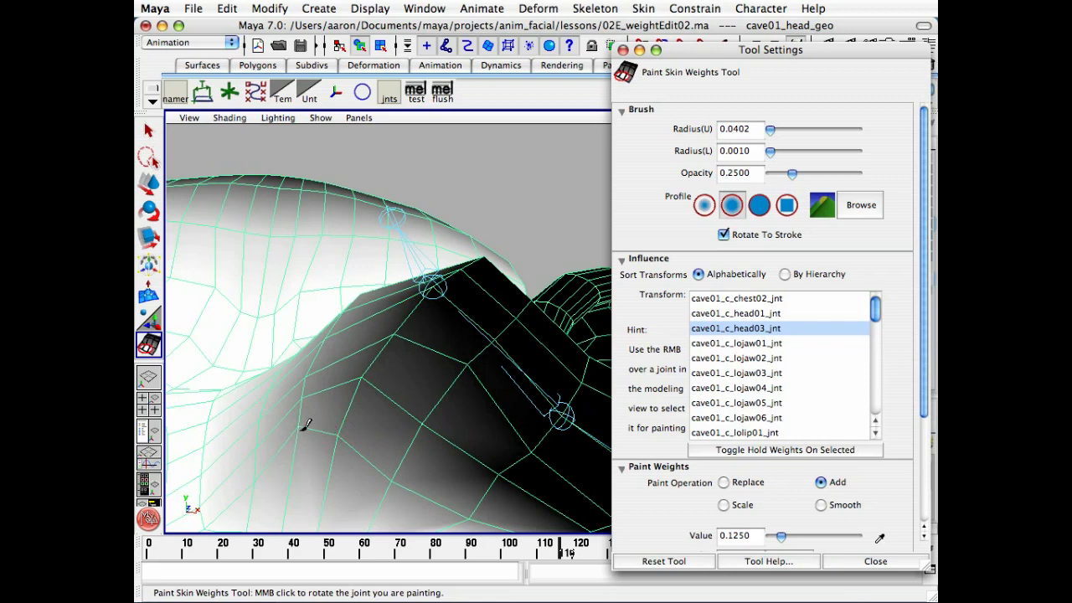
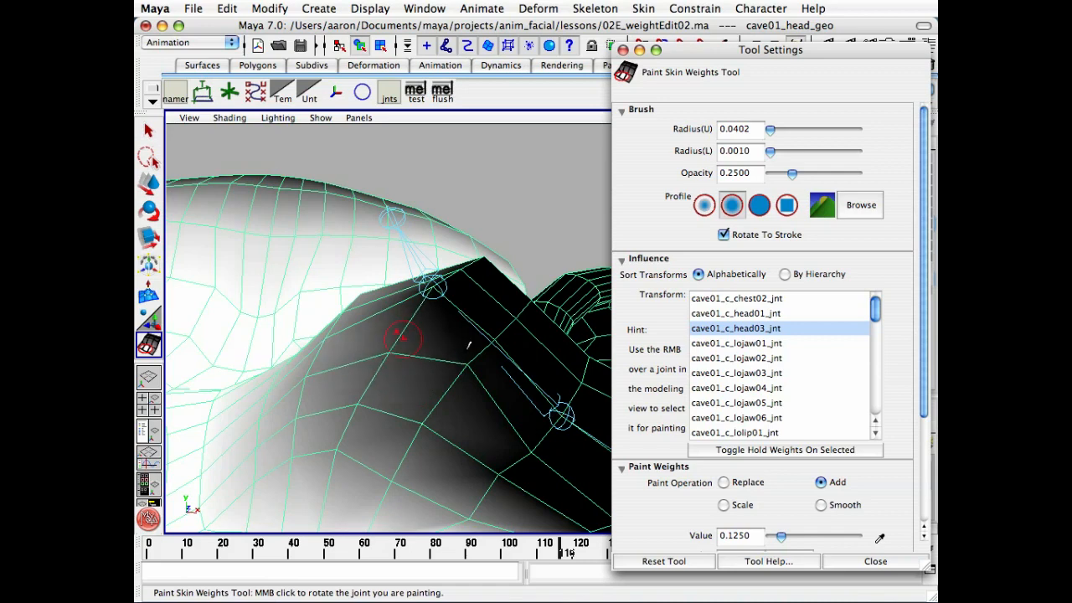
click(464, 362)
mouse_move(365, 365)
alt+mouse_down()
mouse_move(385, 391)
mouse_move(313, 469)
mouse_move(422, 379)
mouse_move(434, 379)
mouse_move(430, 398)
mouse_move(423, 325)
alt+mouse_up()
click(431, 377)
Scrub the timeline to frame 120 and examine the left brow's shape and cave01_c_head03_jnt weights from several angles
alt+right_drag(424, 326, 241, 334)
alt+middle_drag(355, 339, 298, 243)
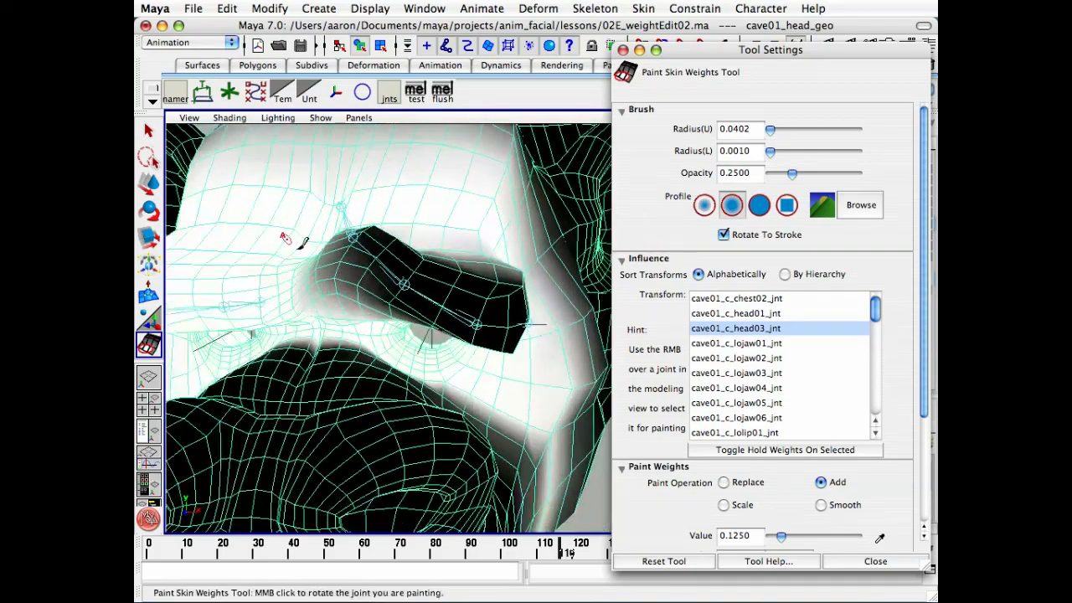
alt+drag(289, 381, 337, 425)
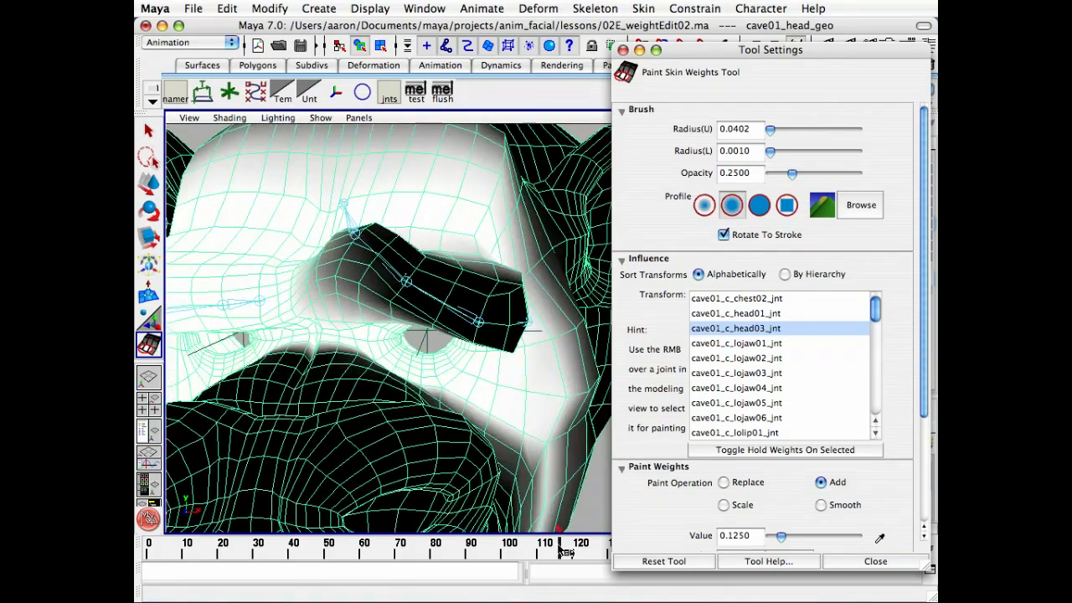
drag(561, 549, 575, 551)
alt+drag(427, 418, 437, 322)
alt+right_drag(314, 360, 391, 374)
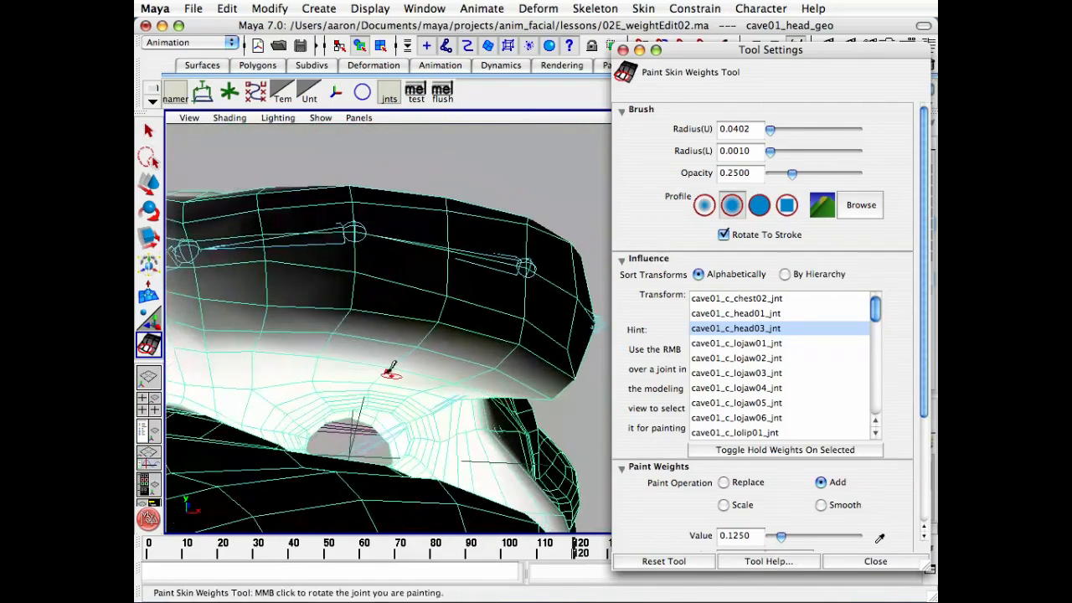
mouse_move(391, 370)
alt+mouse_down()
mouse_move(401, 339)
mouse_move(419, 354)
mouse_move(398, 354)
alt+mouse_up()
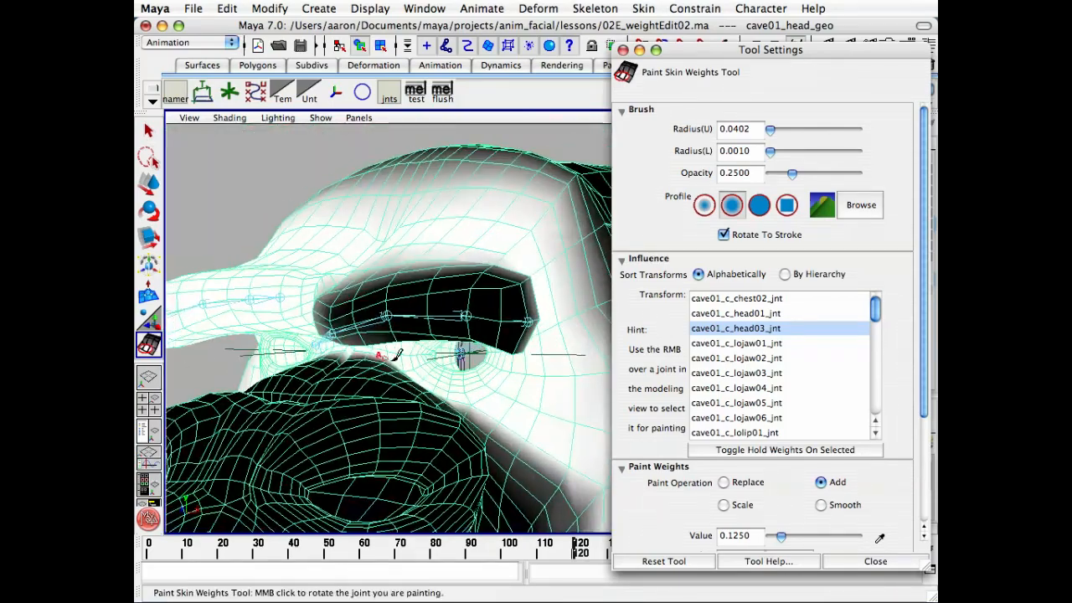
Leave the Paint Skin Weights Tool, move the Tool Settings window out of the way and deselect the head
key(q)
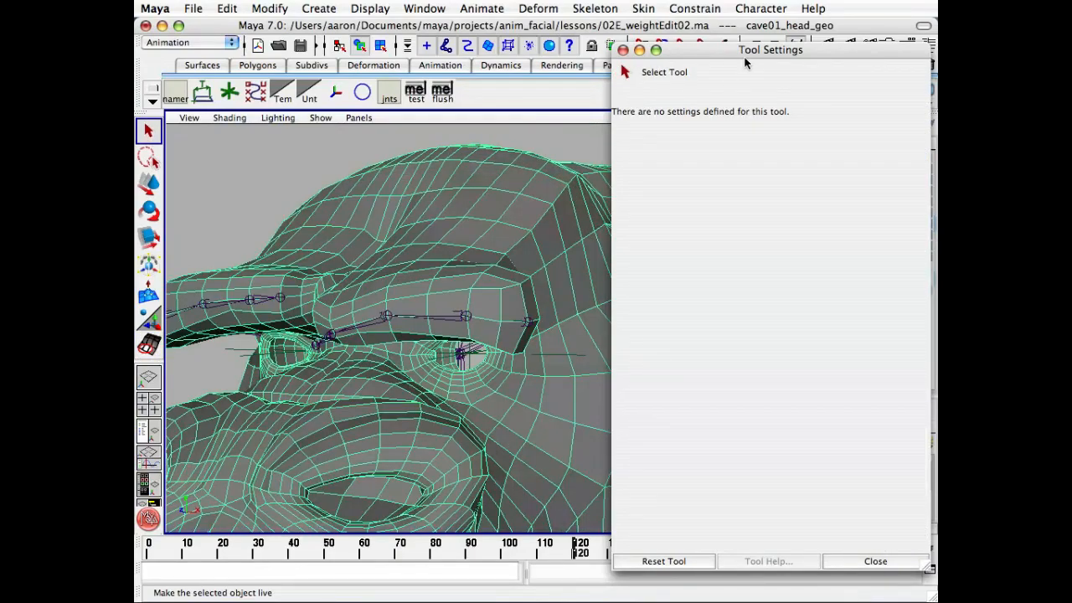
drag(743, 57, 1071, 54)
click(618, 137)
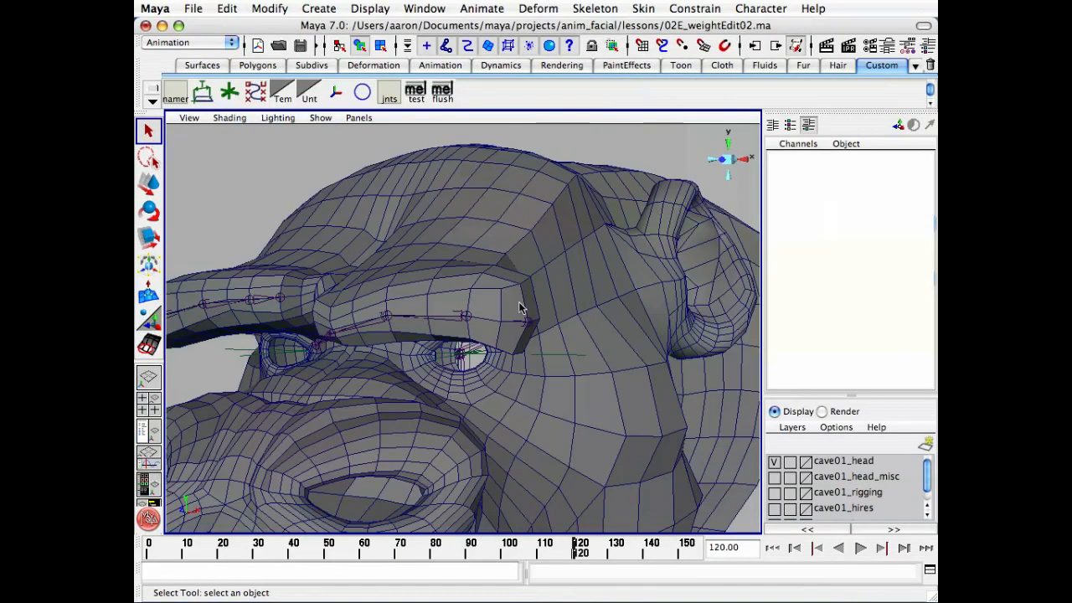
Rotate the inner left brow joint cave01_l_brow04_jnt to -20 in Z, and settle on a Rotate Z of -15 instead
alt+drag(520, 305, 494, 328)
click(499, 325)
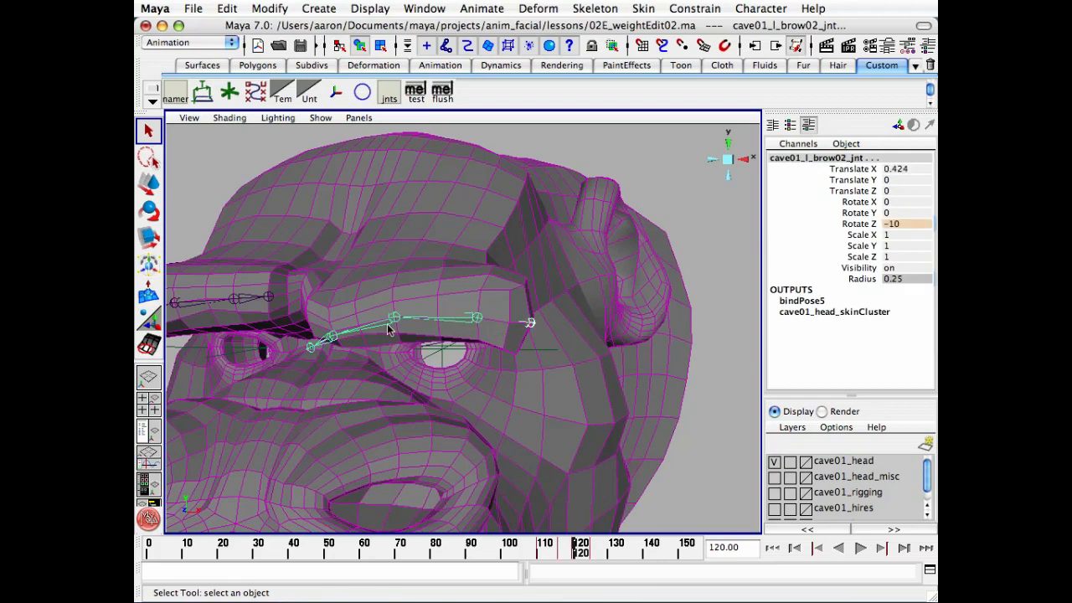
click(326, 343)
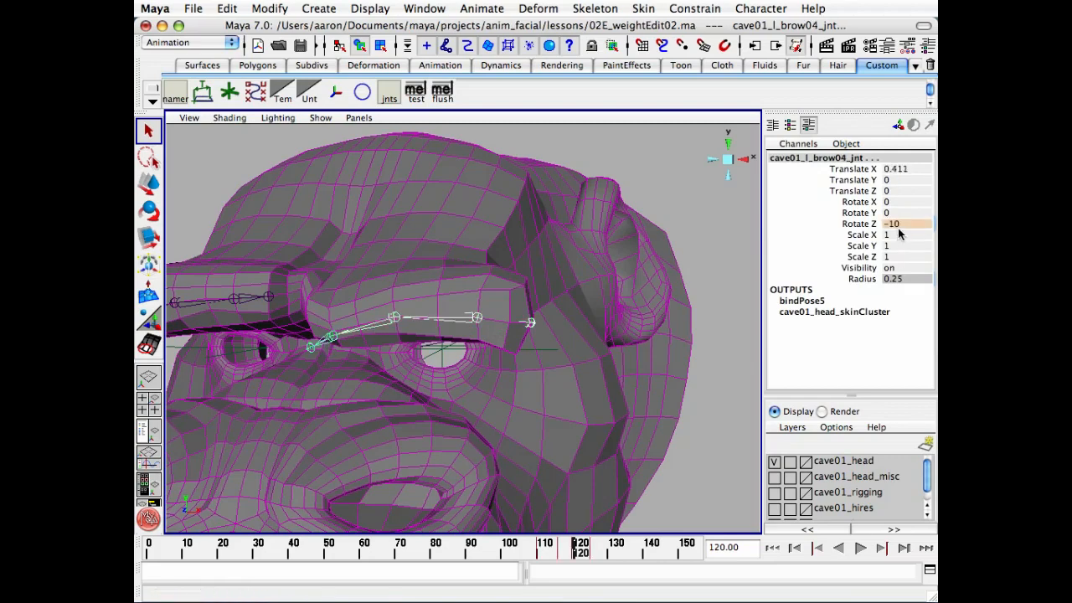
click(899, 226)
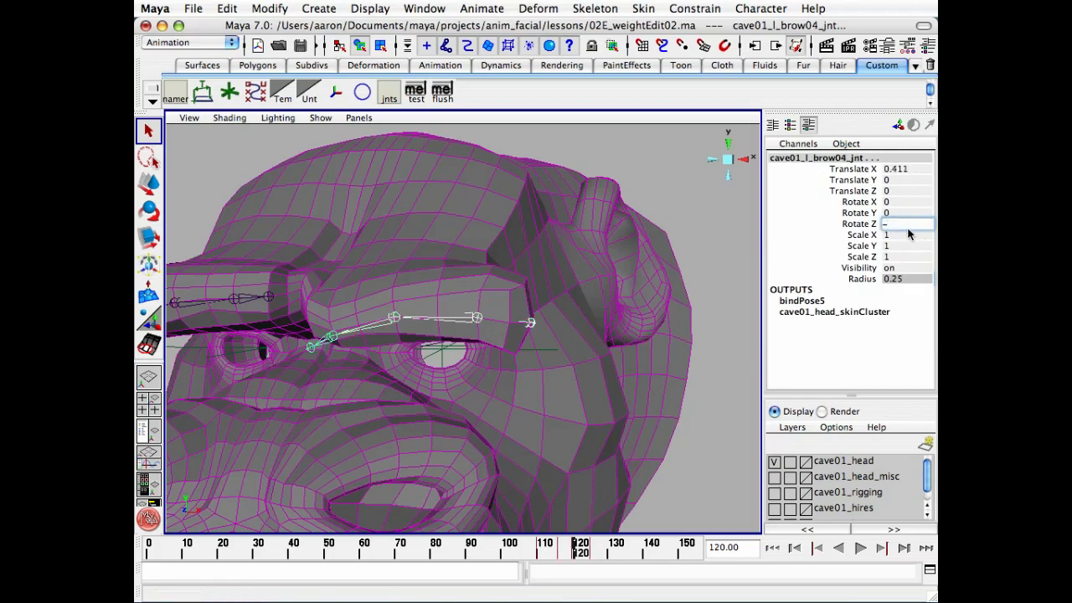
key(Return)
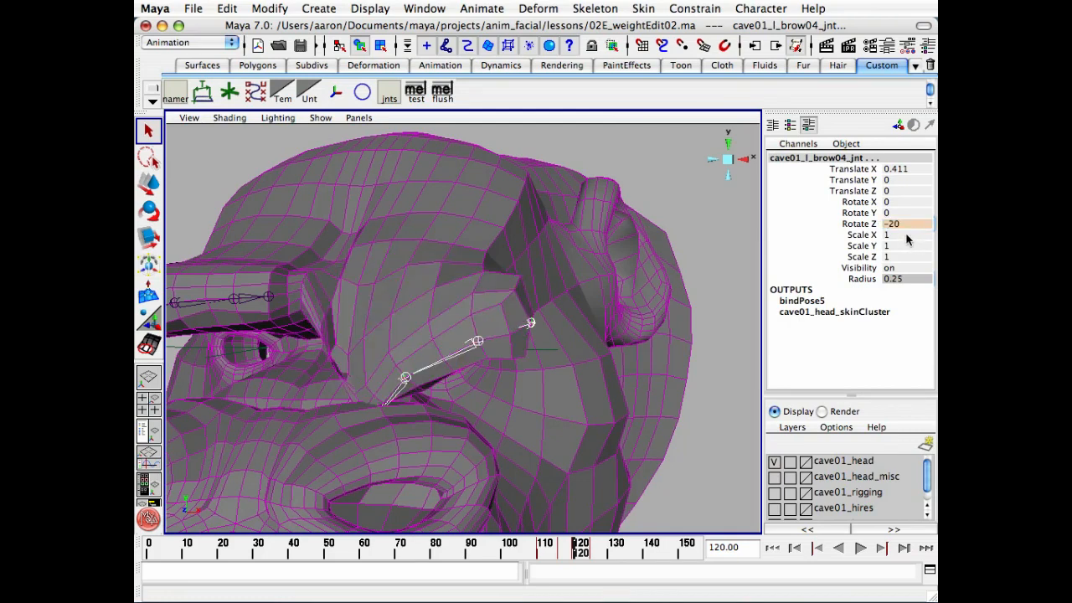
click(902, 224)
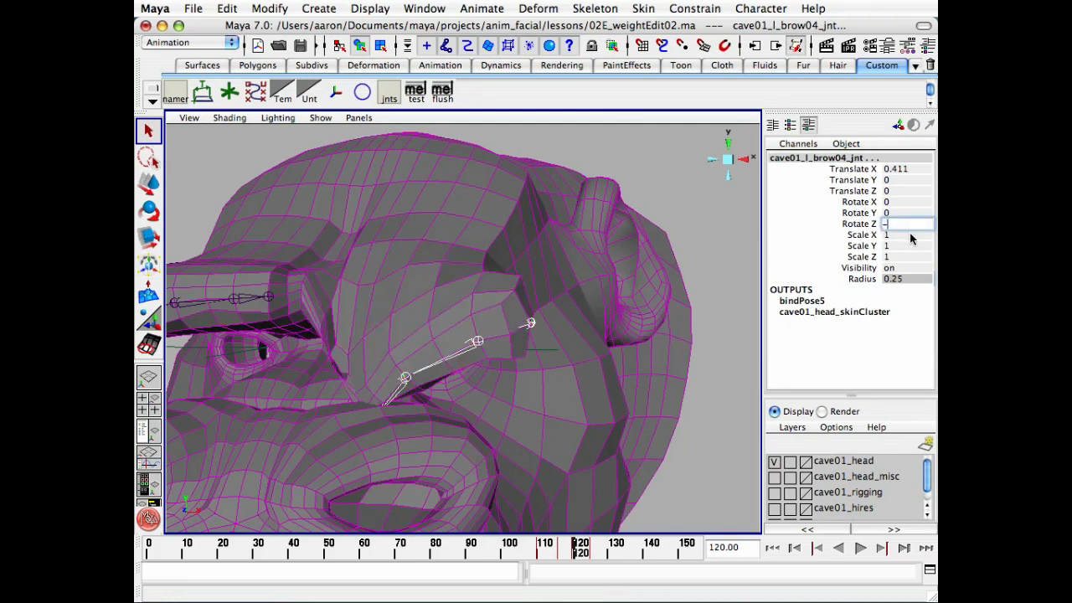
text(-15)
key(Return)
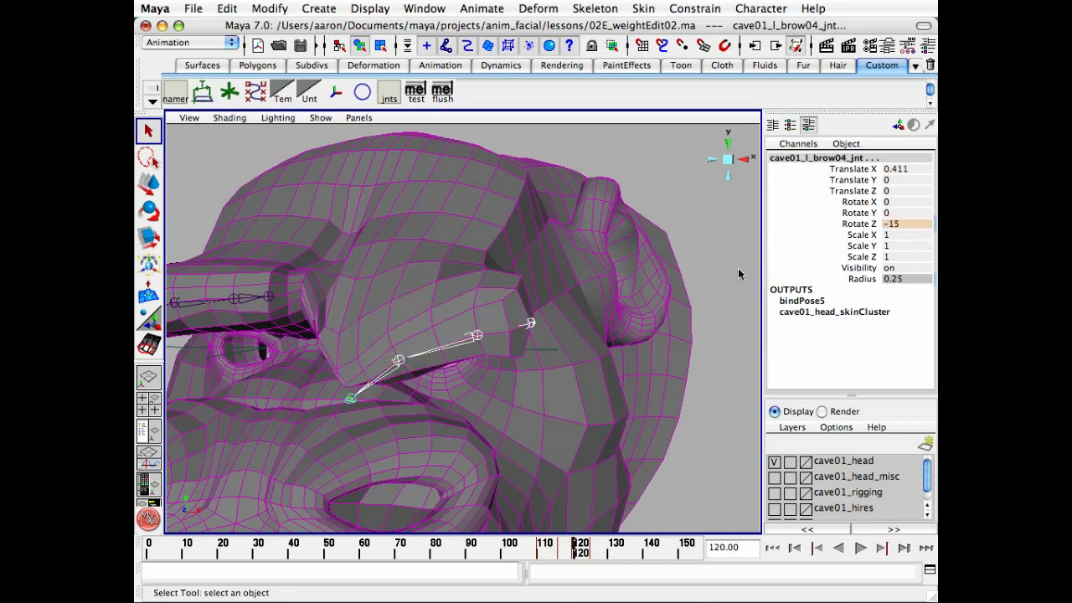
Key the Rotate Z channel of cave01_l_brow04_jnt at frame 120 and deselect the joint
click(862, 234)
click(862, 223)
right_click(862, 224)
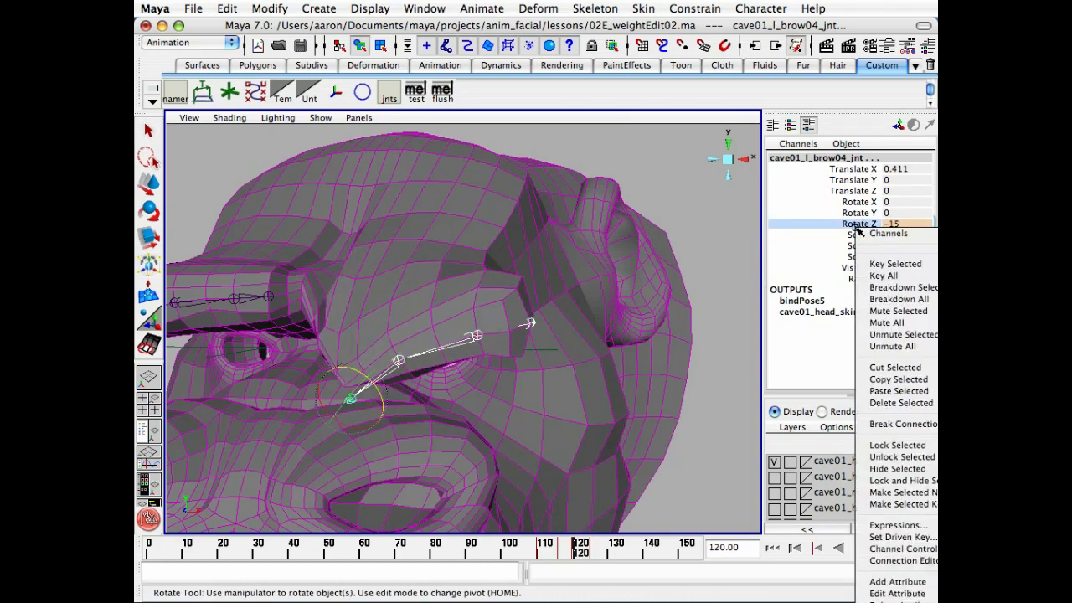
click(883, 264)
right_click(859, 223)
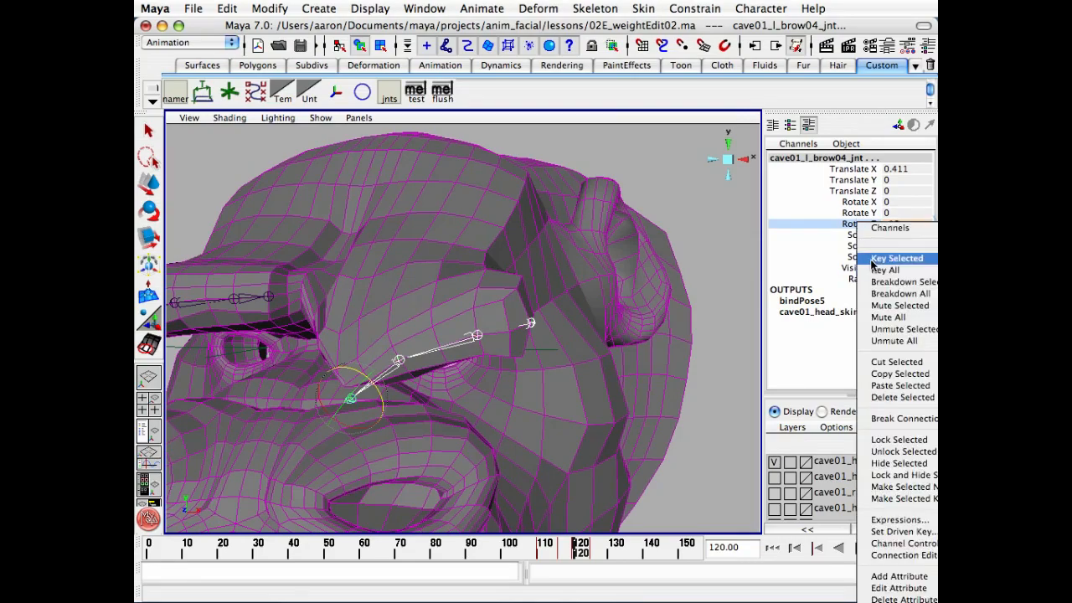
click(875, 257)
alt+drag(569, 284, 485, 315)
click(186, 198)
key(q)
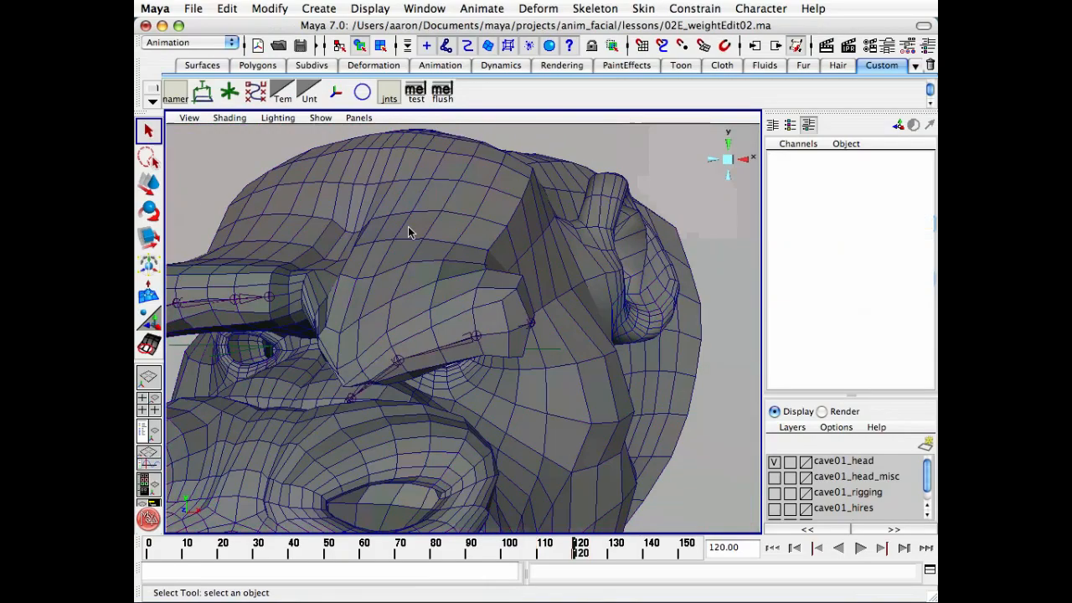
alt+drag(408, 226, 512, 253)
click(512, 254)
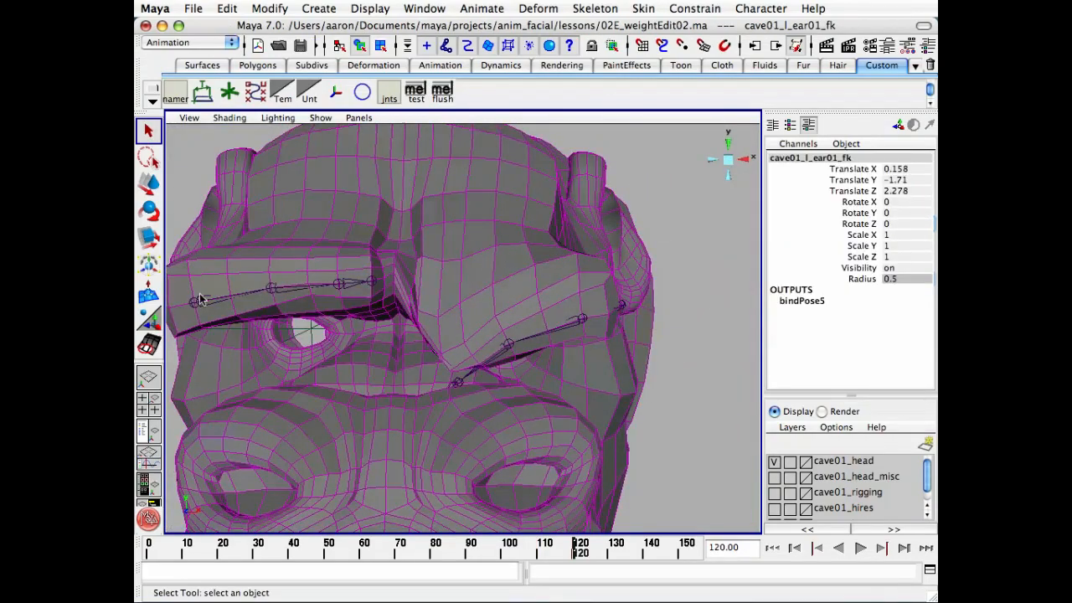
key(Up)
click(195, 161)
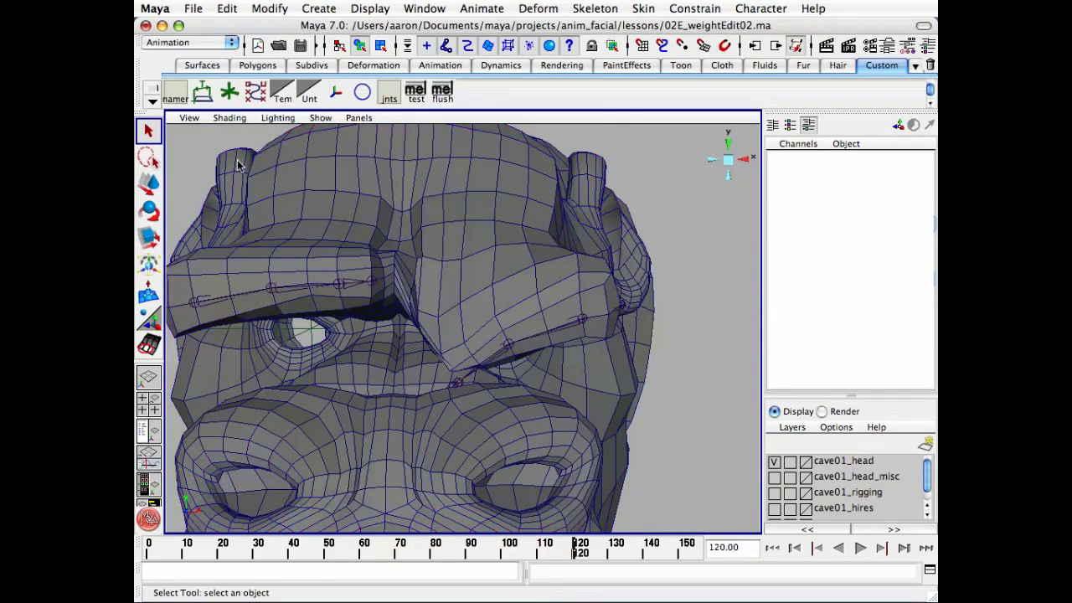
Select the caveman head geometry and start the Paint Skin Weights Tool with its settings open beside the face
click(240, 169)
click(148, 344)
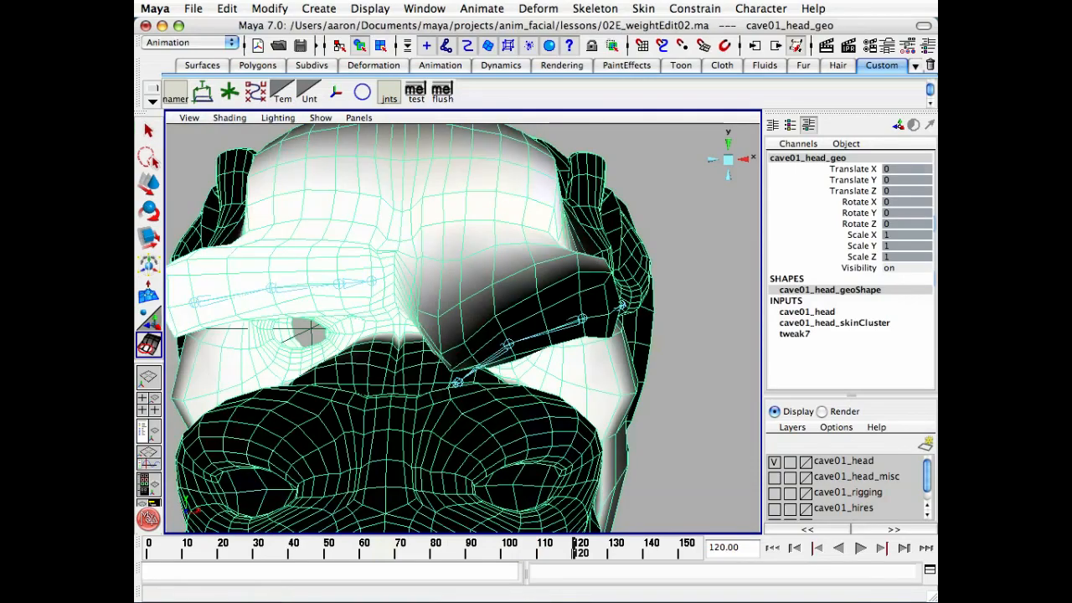
drag(936, 77, 699, 48)
Add cave01_c_head03_jnt weight to the left brow's lower inner vertices with a Gaussian brush of radius 0.0238
alt+drag(300, 287, 355, 293)
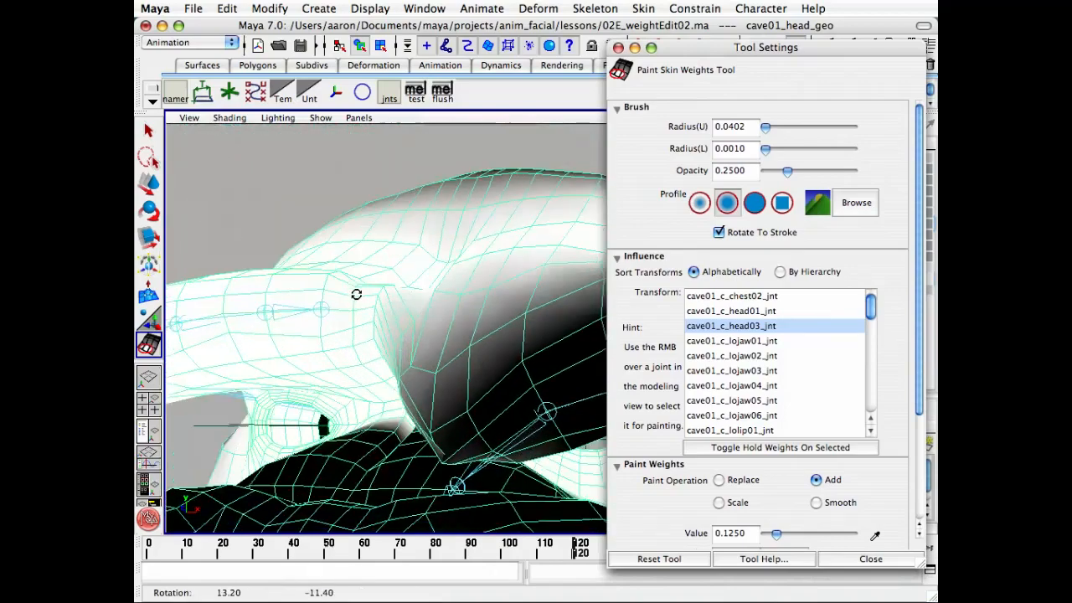
alt+right_drag(356, 294, 557, 351)
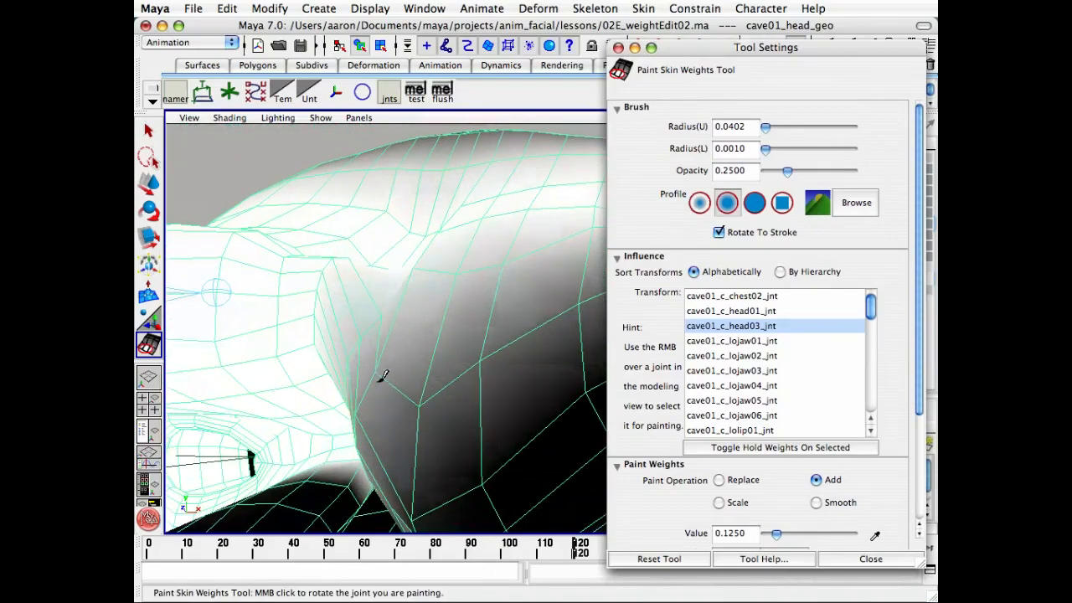
alt+drag(410, 344, 427, 382)
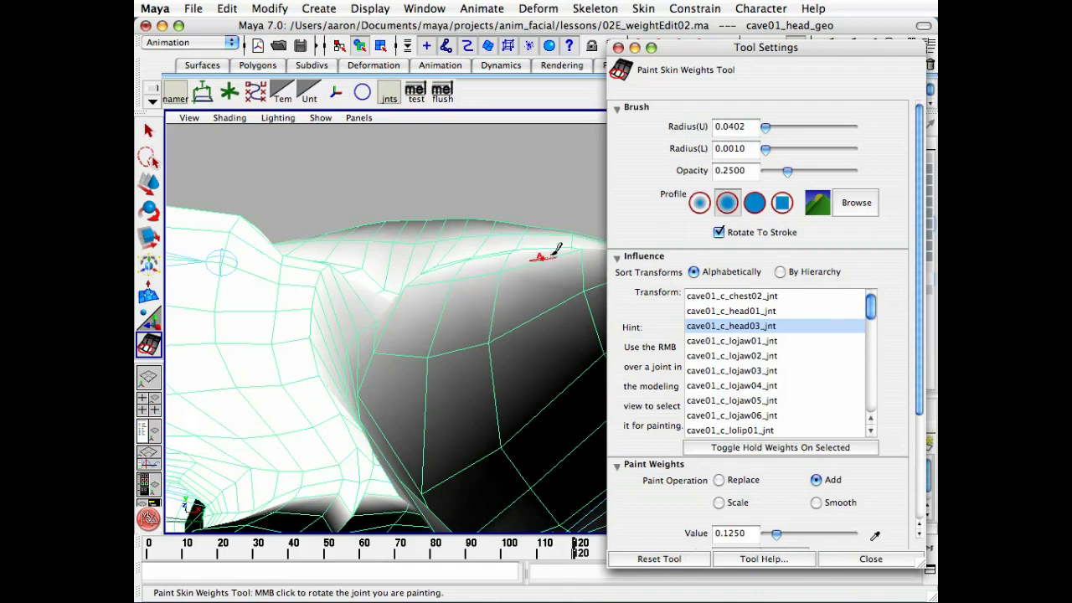
alt+drag(556, 249, 457, 338)
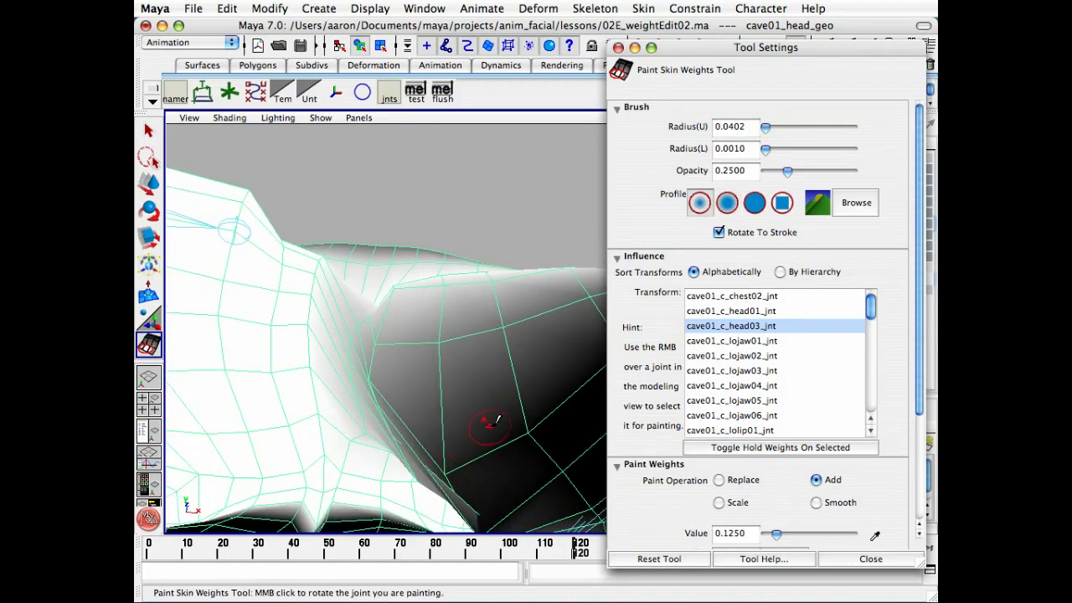
drag(537, 441, 529, 422)
drag(450, 469, 449, 463)
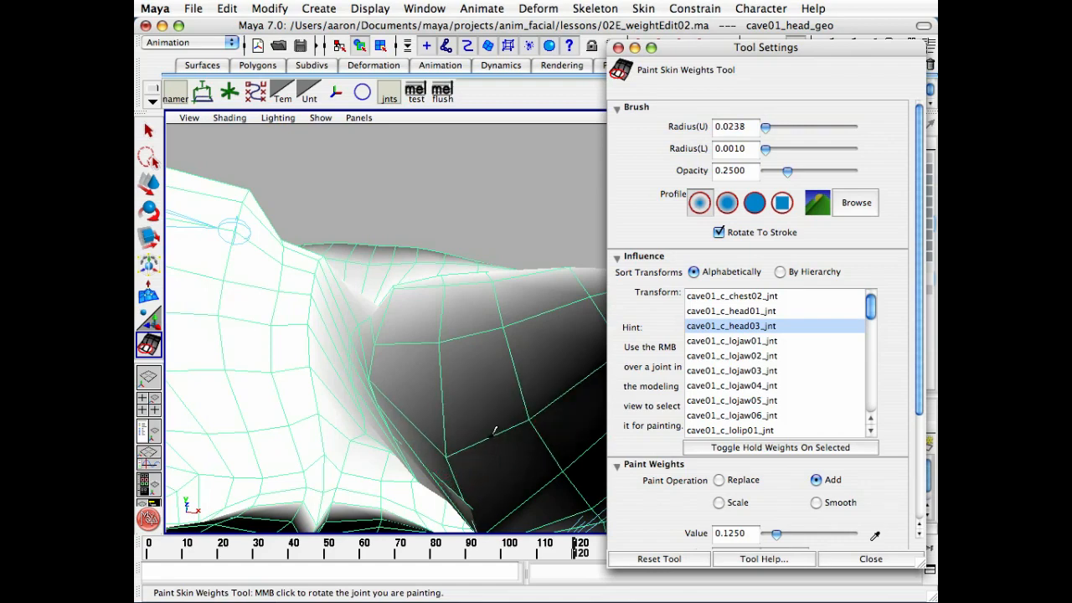
alt+drag(437, 390, 563, 417)
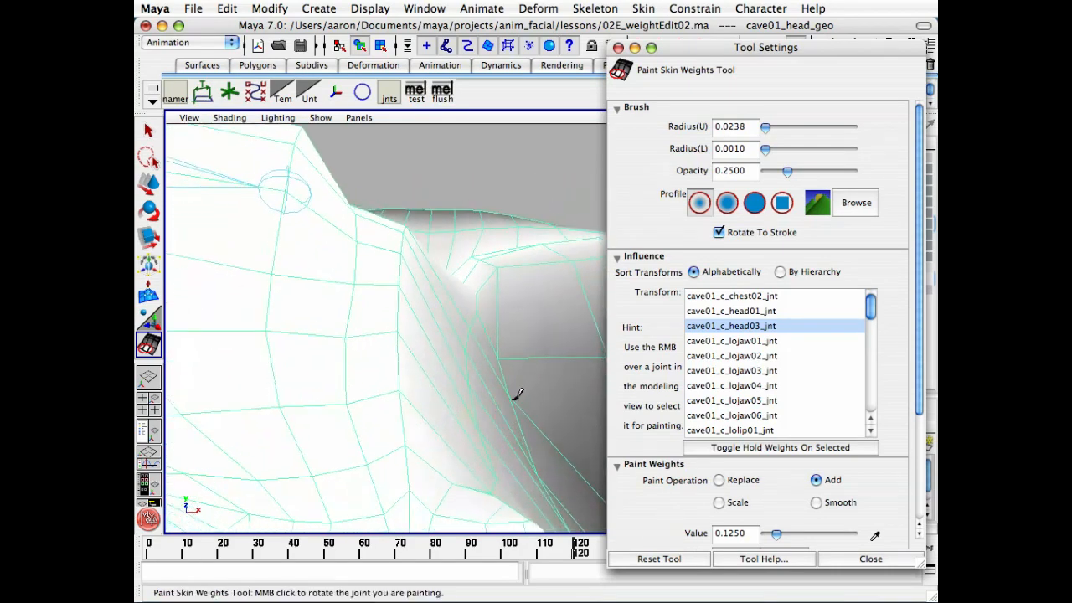
mouse_move(502, 327)
alt+mouse_down()
mouse_move(495, 349)
mouse_move(486, 256)
mouse_move(471, 331)
mouse_move(507, 359)
alt+mouse_up()
mouse_move(485, 272)
alt+mouse_down()
mouse_move(509, 249)
mouse_move(485, 251)
mouse_move(528, 284)
mouse_move(519, 243)
alt+mouse_up()
alt+middle_drag(519, 242, 456, 212)
alt+right_drag(463, 214, 337, 247)
alt+middle_drag(334, 246, 383, 303)
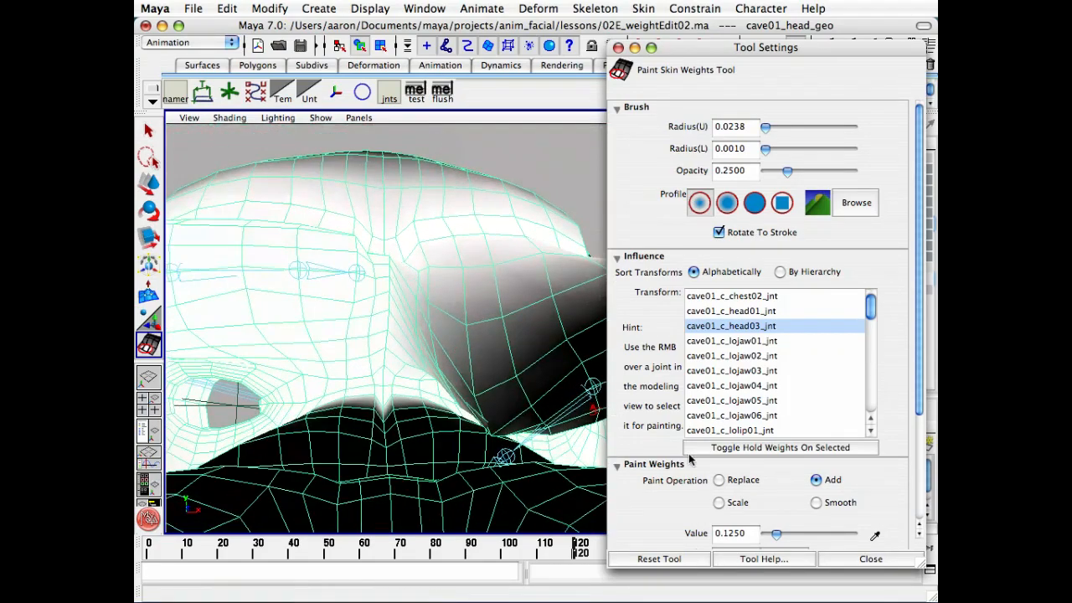
Lower the paint value to 0.05 and lightly add cave01_c_head03_jnt weight around the left brow's lower inner corner
double_click(728, 533)
text(05)
key(Return)
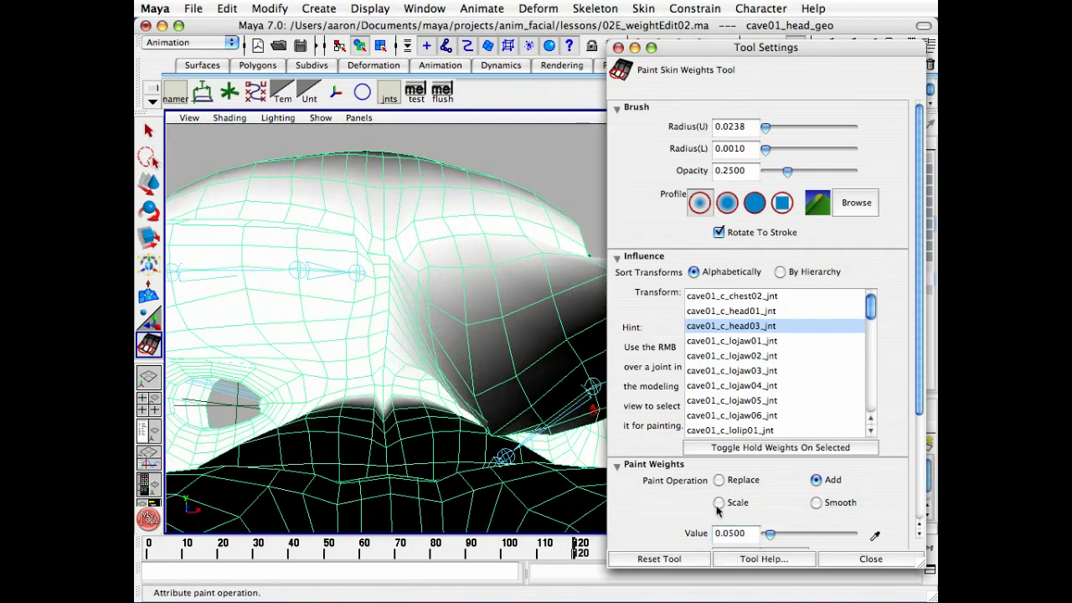
alt+drag(431, 396, 436, 377)
alt+right_drag(436, 377, 531, 422)
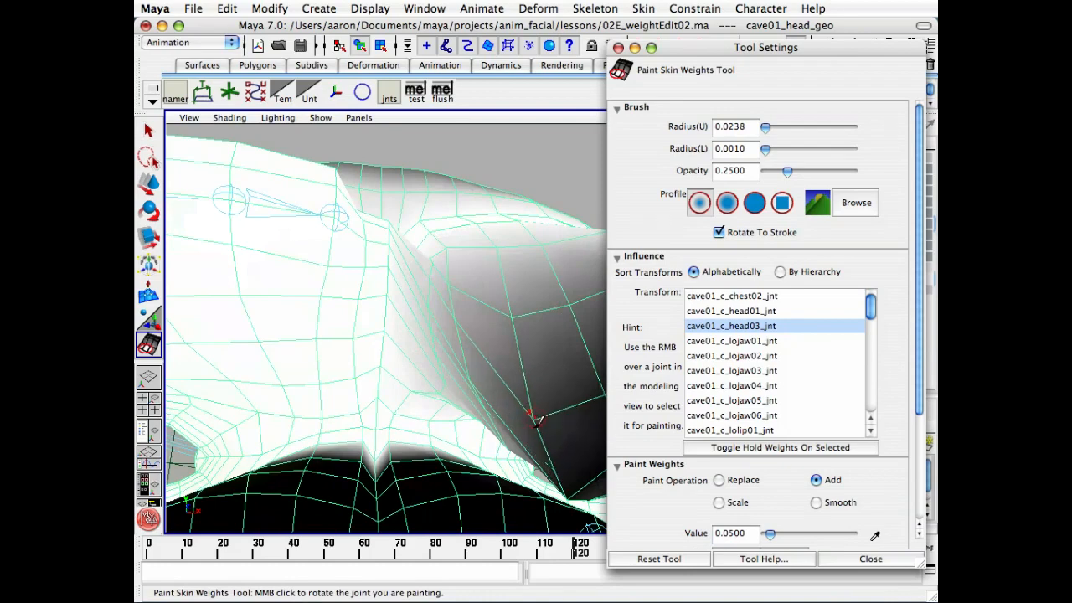
mouse_move(490, 390)
alt+mouse_down()
mouse_move(448, 359)
mouse_move(514, 351)
alt+mouse_up()
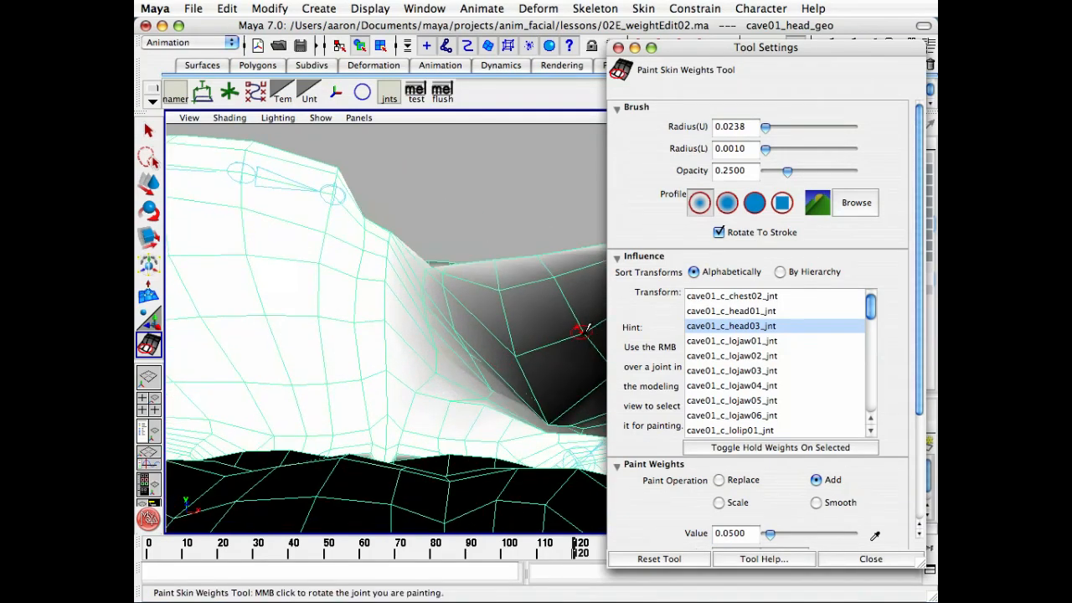
Switch to the soft brush profile and add cave01_c_head03_jnt weight along the crease between the left brow's inner end and the nose bridge
click(726, 201)
alt+right_drag(381, 328, 399, 315)
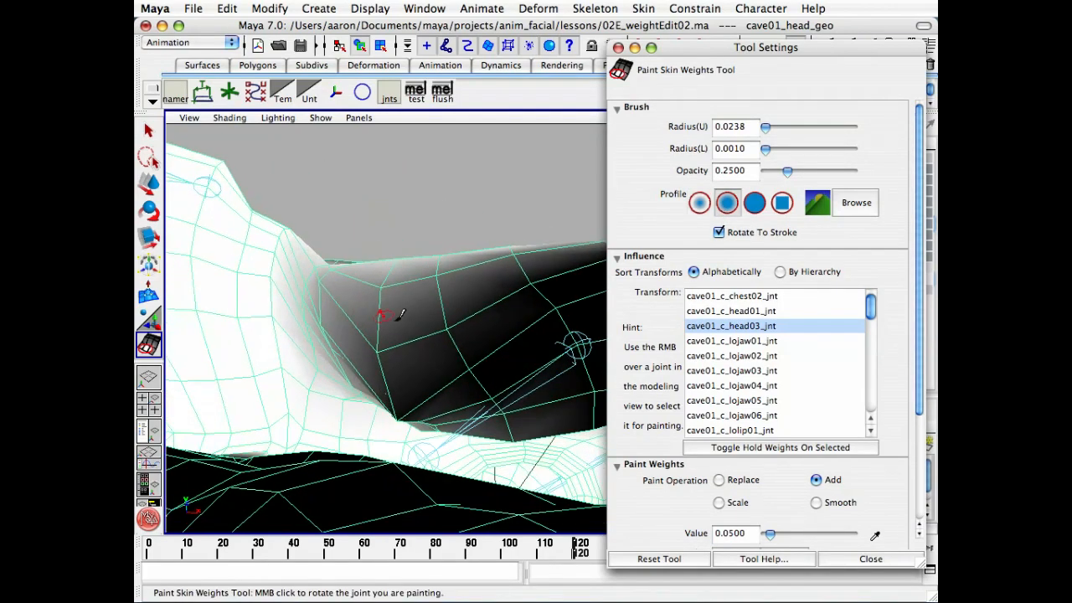
mouse_move(452, 335)
alt+mouse_down()
mouse_move(468, 349)
mouse_move(435, 394)
mouse_move(403, 314)
alt+mouse_up()
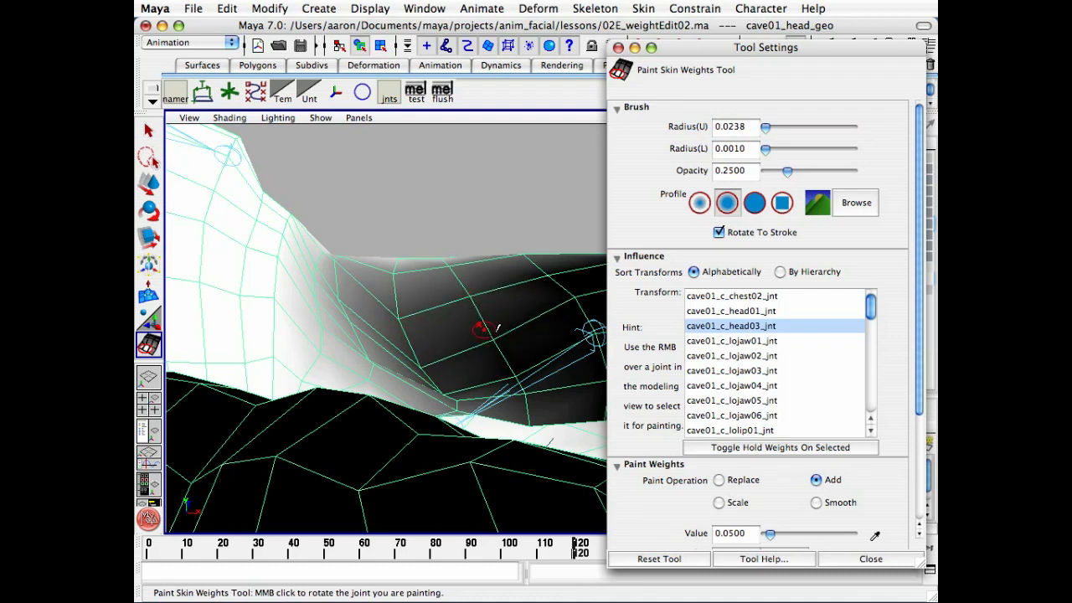
alt+drag(498, 329, 517, 354)
alt+middle_drag(516, 354, 511, 355)
alt+drag(491, 354, 510, 382)
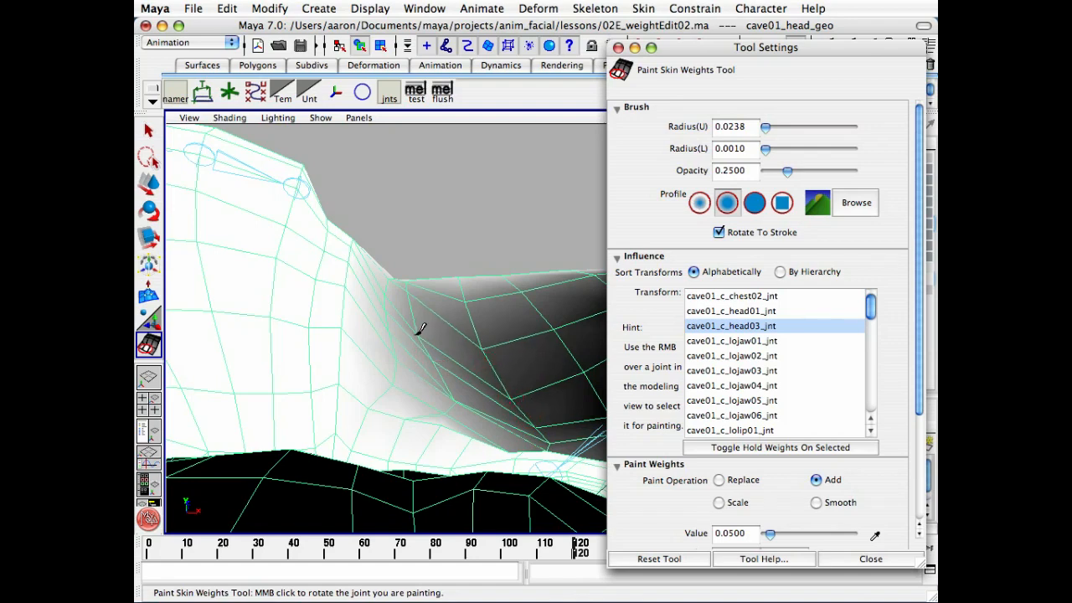
alt+drag(430, 342, 477, 402)
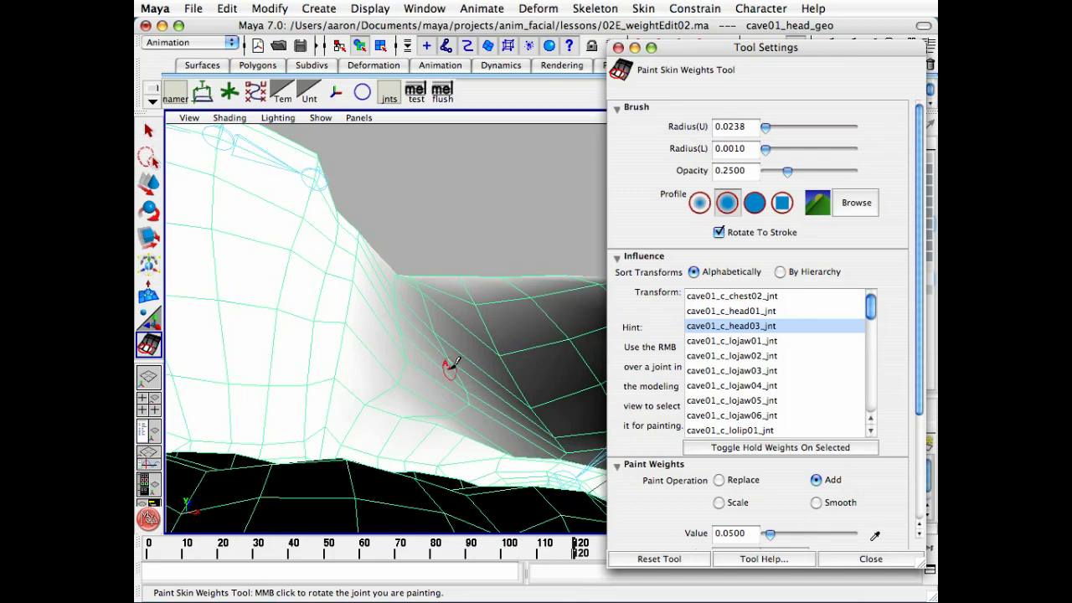
mouse_move(451, 363)
alt+mouse_down()
mouse_move(444, 383)
mouse_move(453, 379)
alt+mouse_up()
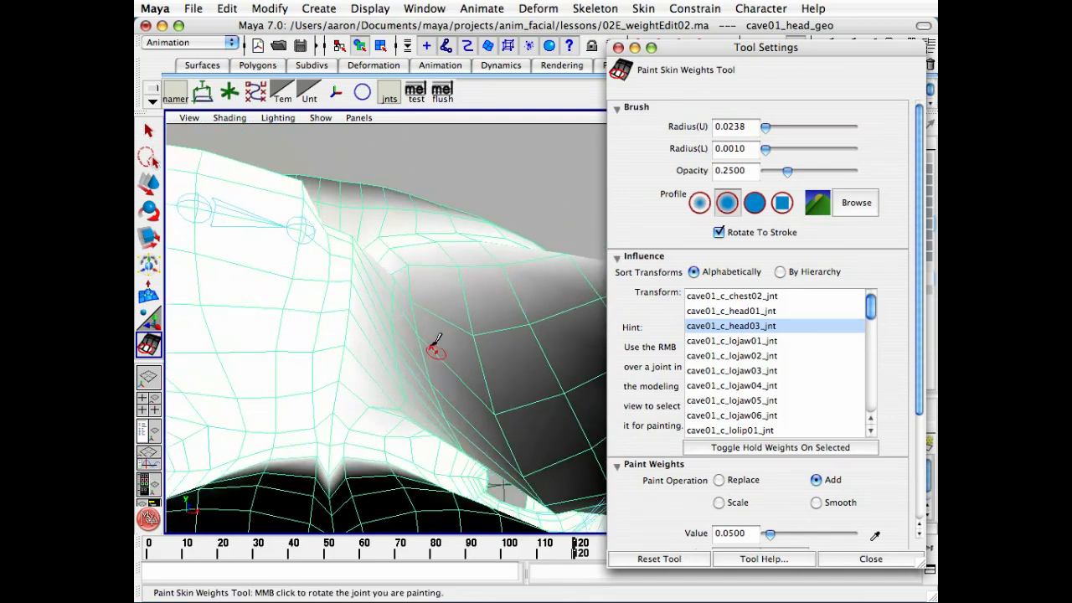
Close the tool settings, leave the Paint Skin Weights Tool and deselect the head to view the whole brow pose unpainted
alt+drag(548, 444, 486, 414)
alt+right_drag(485, 414, 392, 389)
alt+drag(400, 385, 327, 390)
alt+right_drag(327, 390, 241, 386)
alt+drag(388, 355, 446, 352)
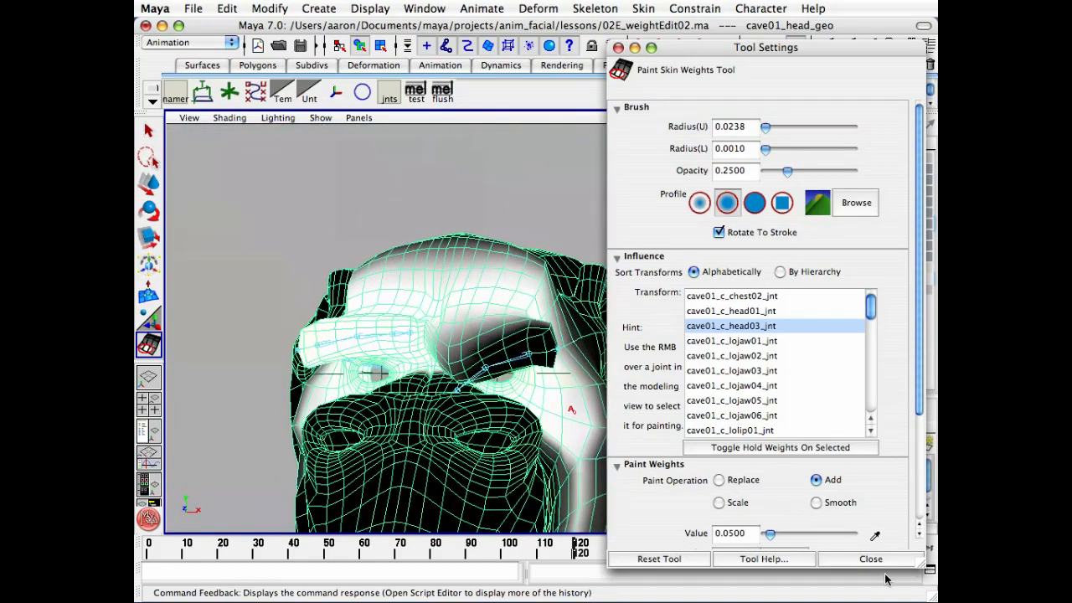
click(870, 558)
key(q)
alt+drag(476, 292, 511, 250)
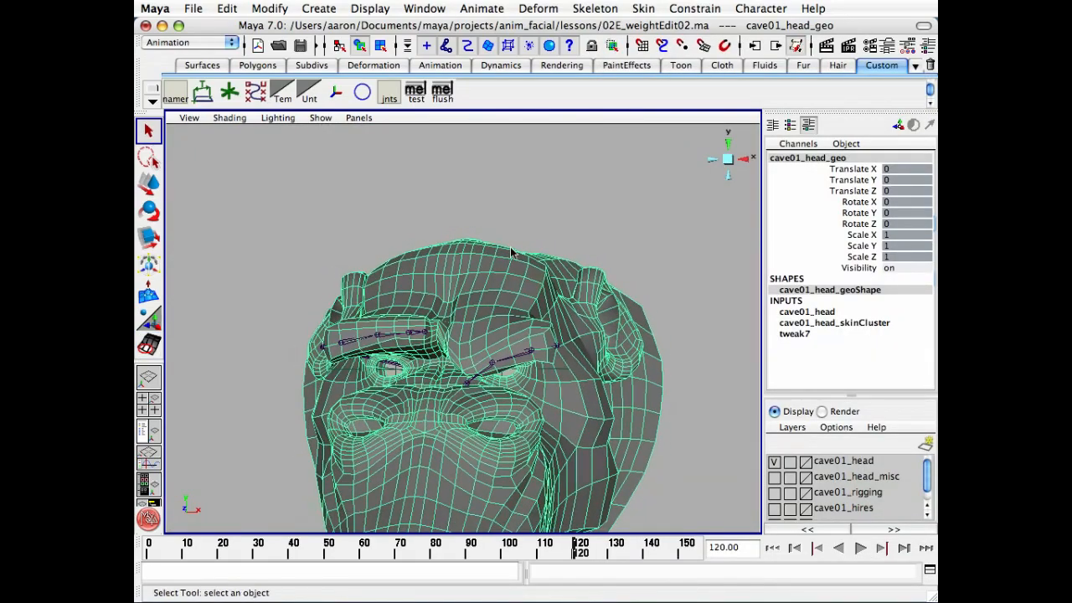
click(510, 248)
alt+drag(503, 373, 453, 387)
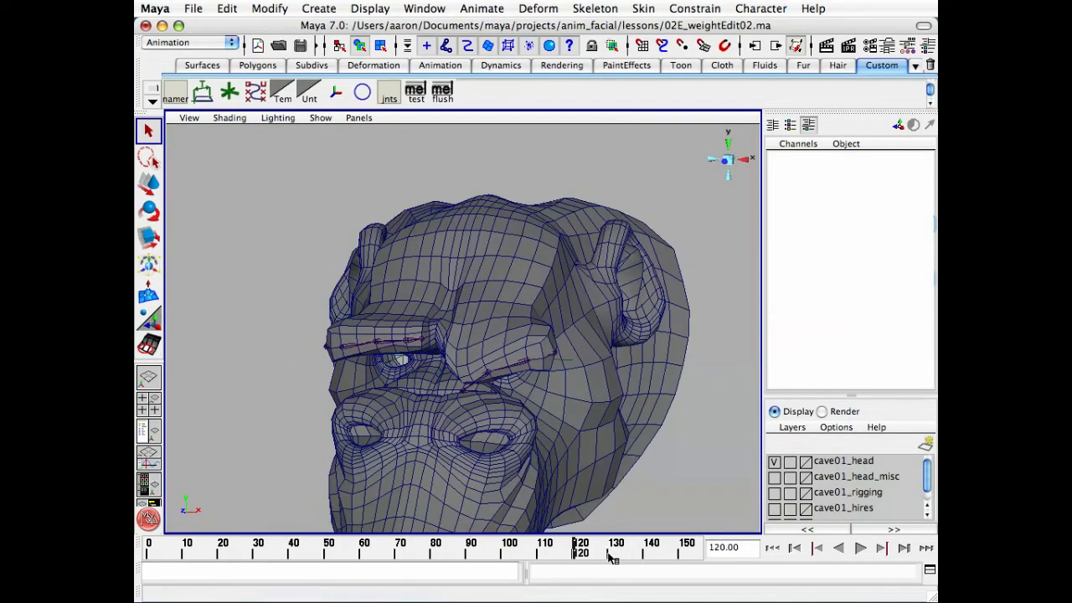
Scrub the timeline back to frame 109, examine the left brow's deformation up close and briefly play the animation
drag(578, 550, 537, 569)
alt+drag(535, 360, 633, 330)
alt+right_drag(634, 330, 679, 444)
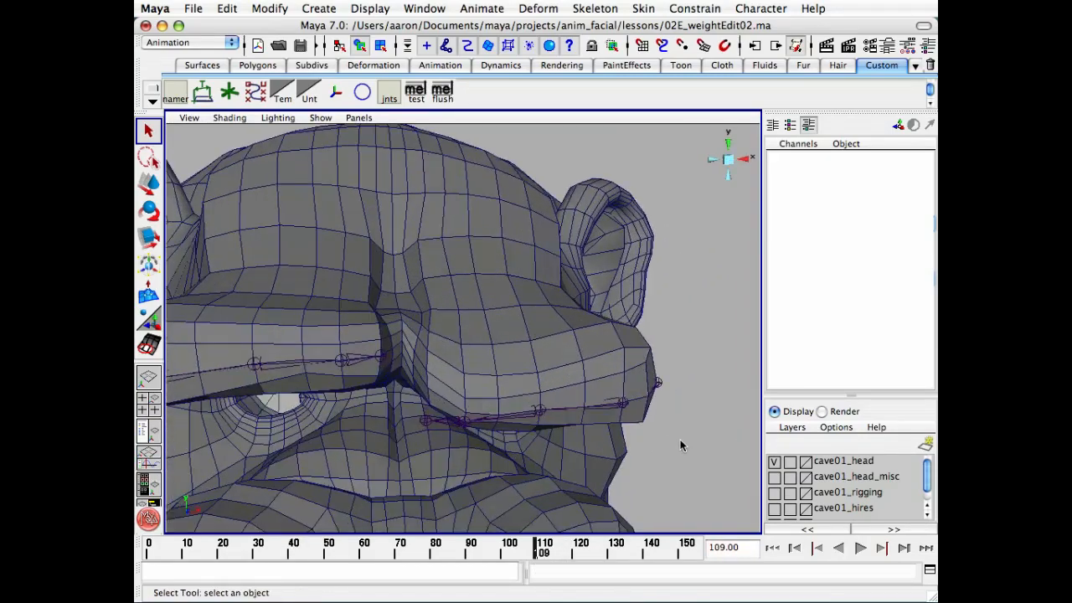
alt+drag(679, 444, 577, 423)
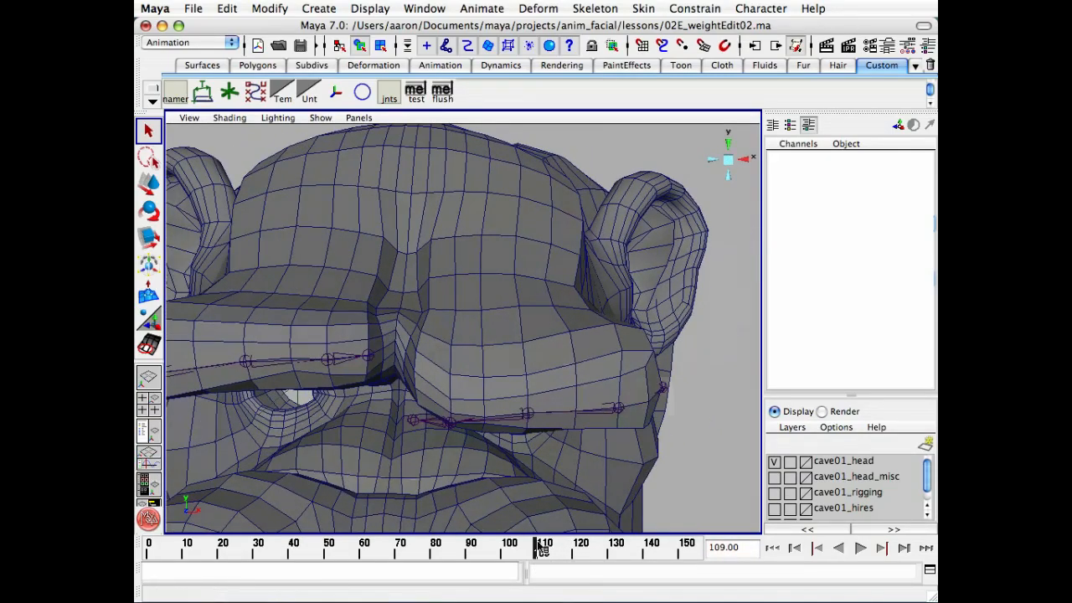
key(alt+v)
key(alt+v)
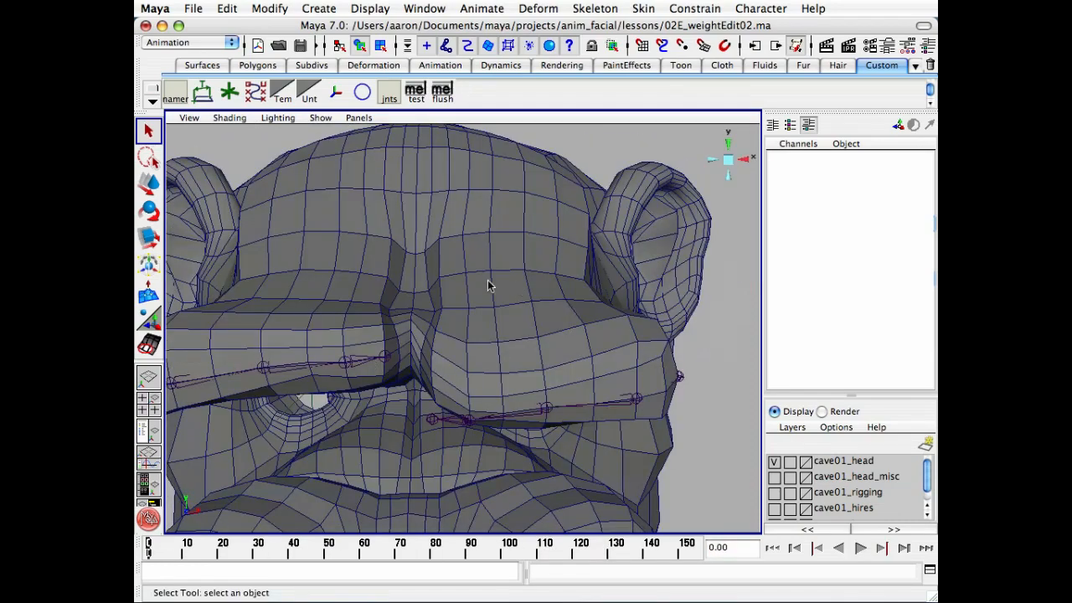
Select the head's vertices with the saved quick select set
click(227, 10)
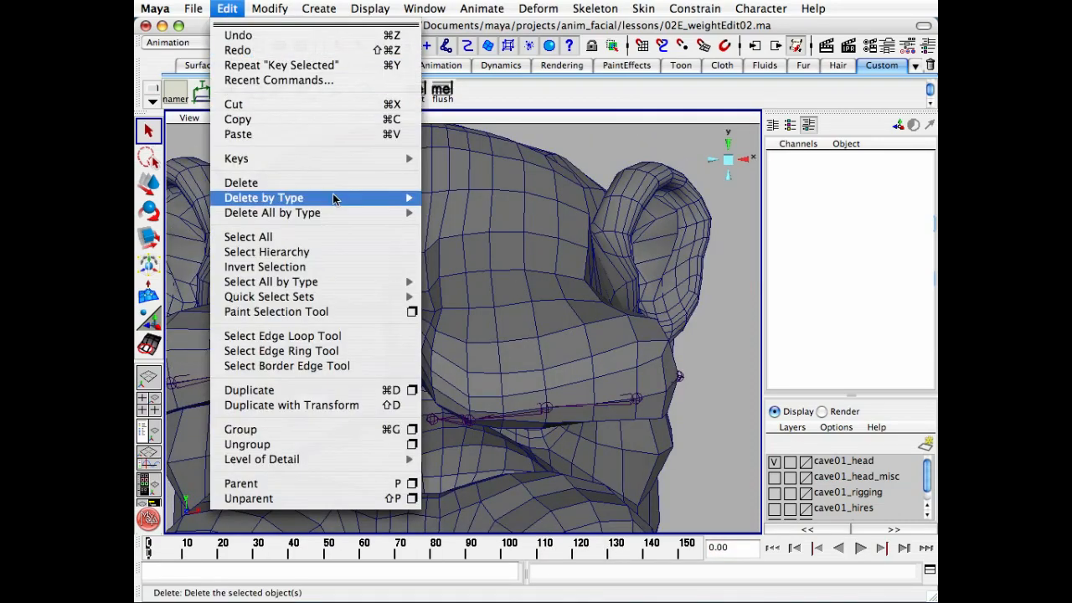
mouse_move(375, 295)
click(489, 312)
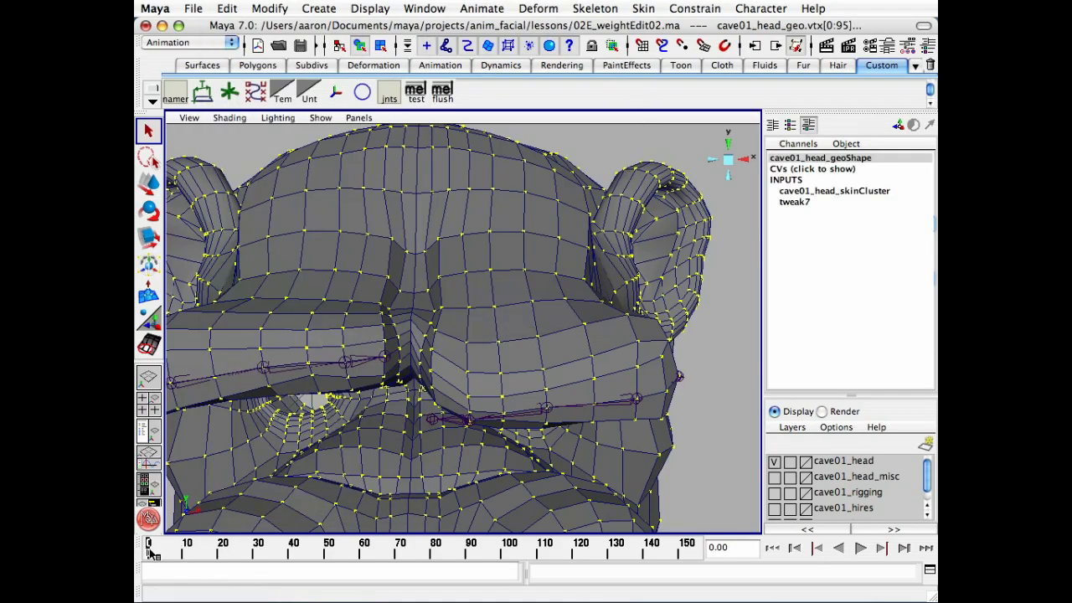
Clear the head's vertex selection and orbit around to the left brow's side
alt+drag(400, 342, 437, 321)
alt+right_drag(437, 322, 361, 289)
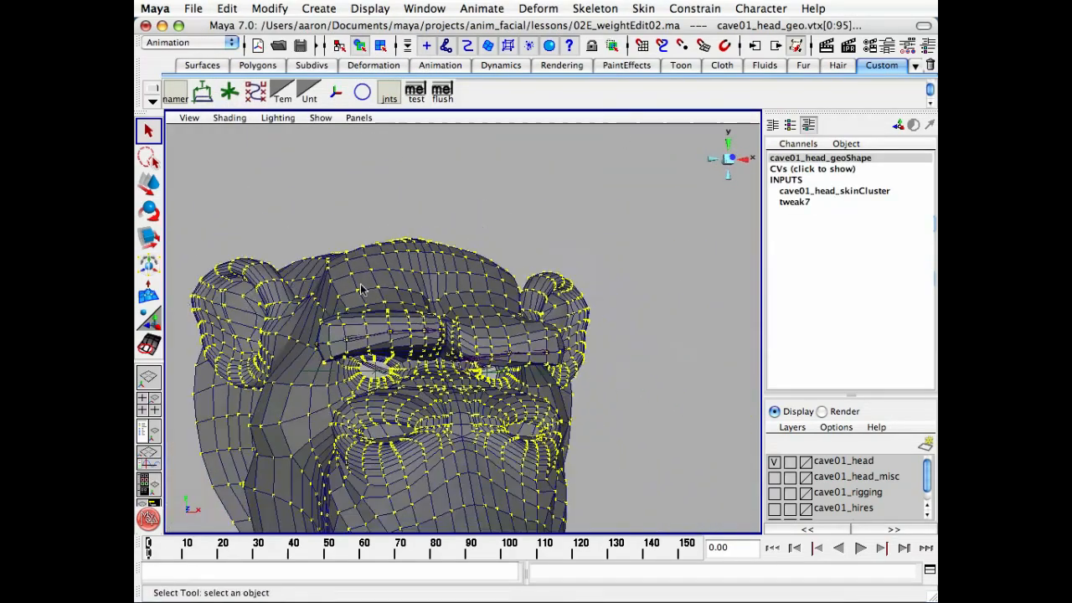
alt+drag(361, 289, 388, 291)
click(594, 218)
alt+drag(591, 230, 500, 328)
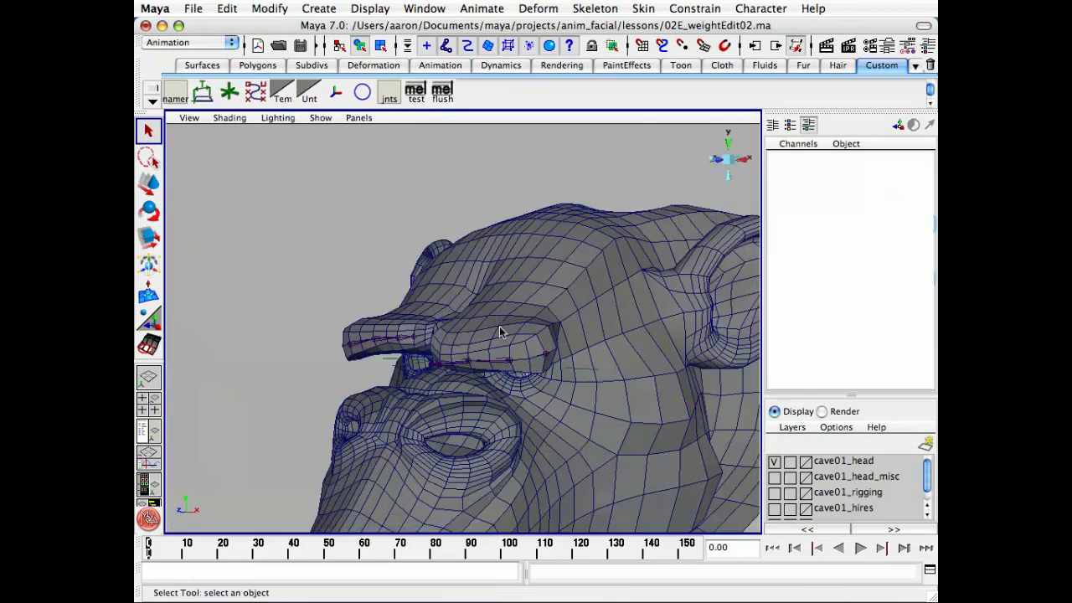
click(516, 367)
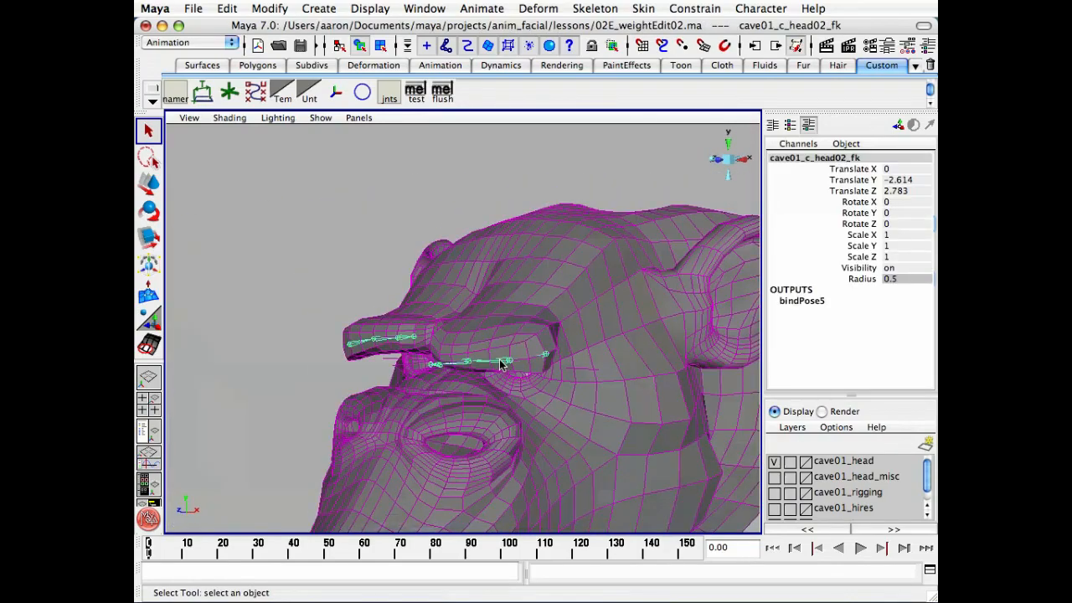
click(391, 196)
alt+right_drag(447, 292, 586, 368)
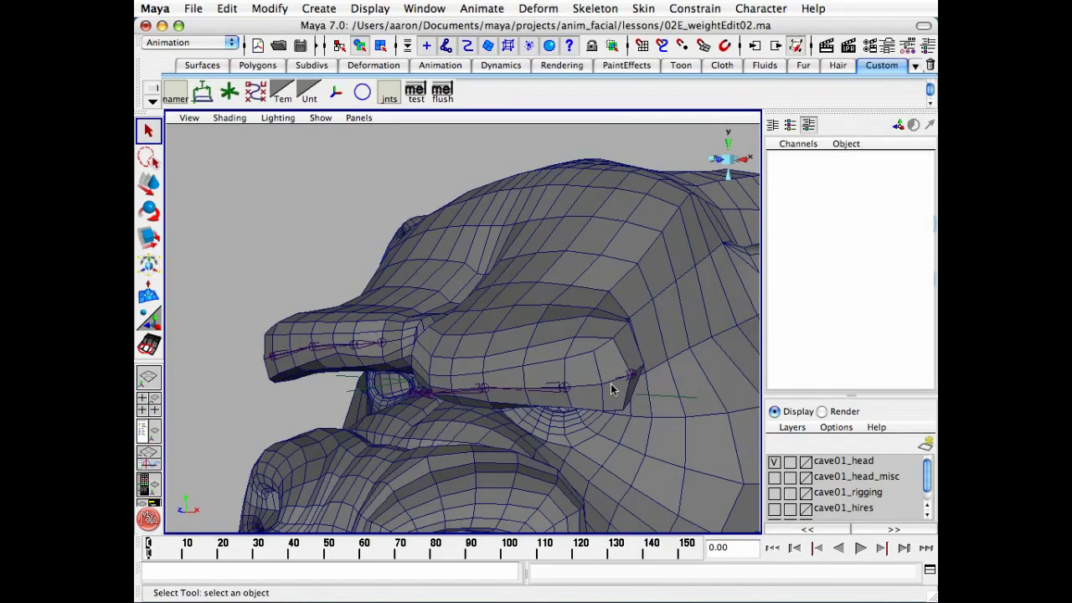
click(612, 389)
click(247, 185)
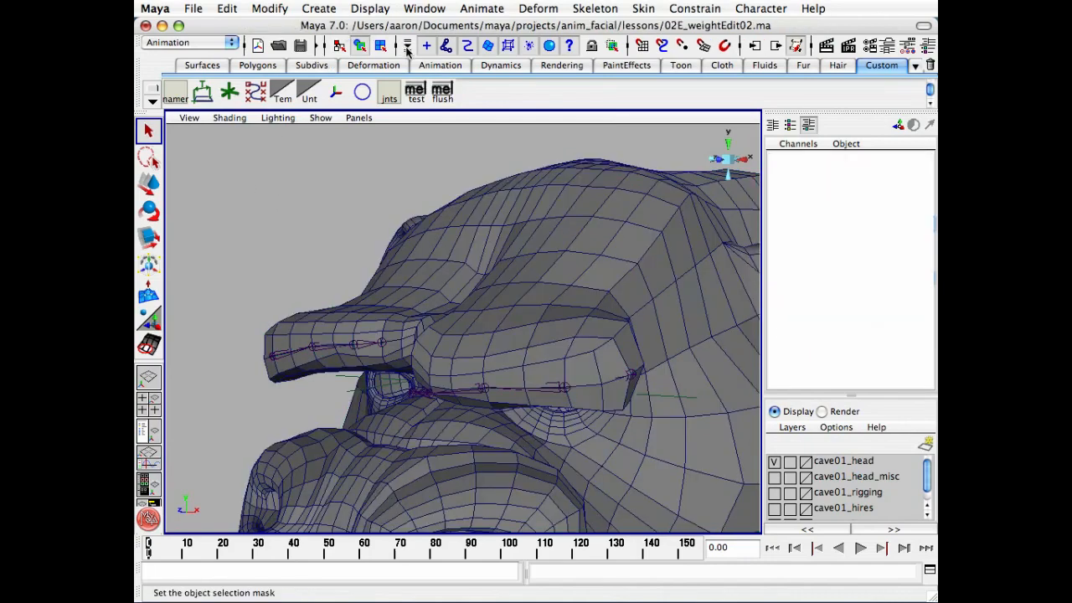
Turn off selection for all object types and make only joints selectable
click(407, 47)
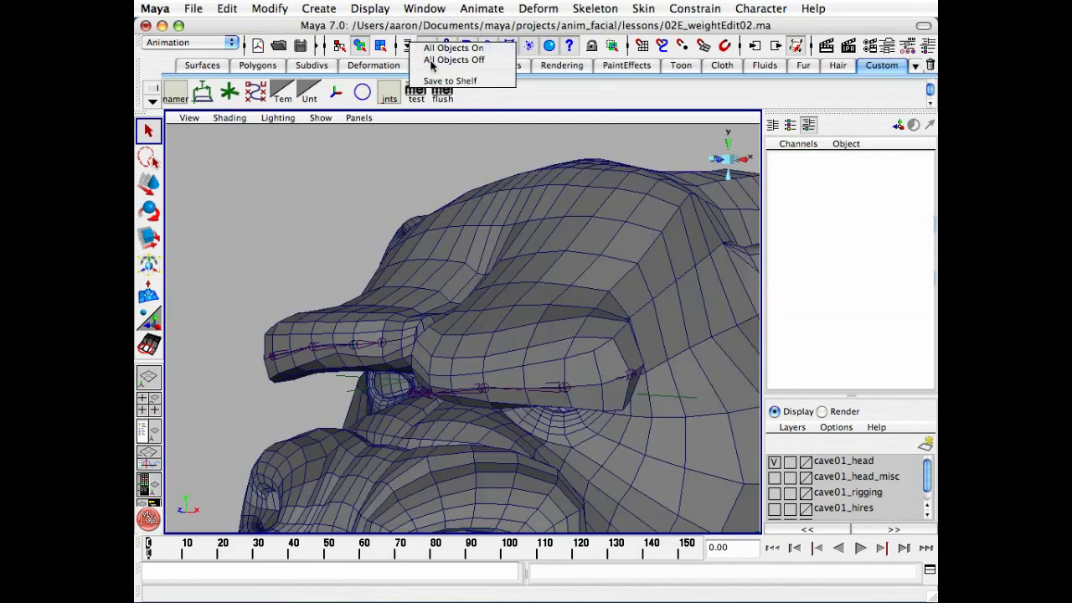
click(431, 63)
click(407, 46)
click(433, 61)
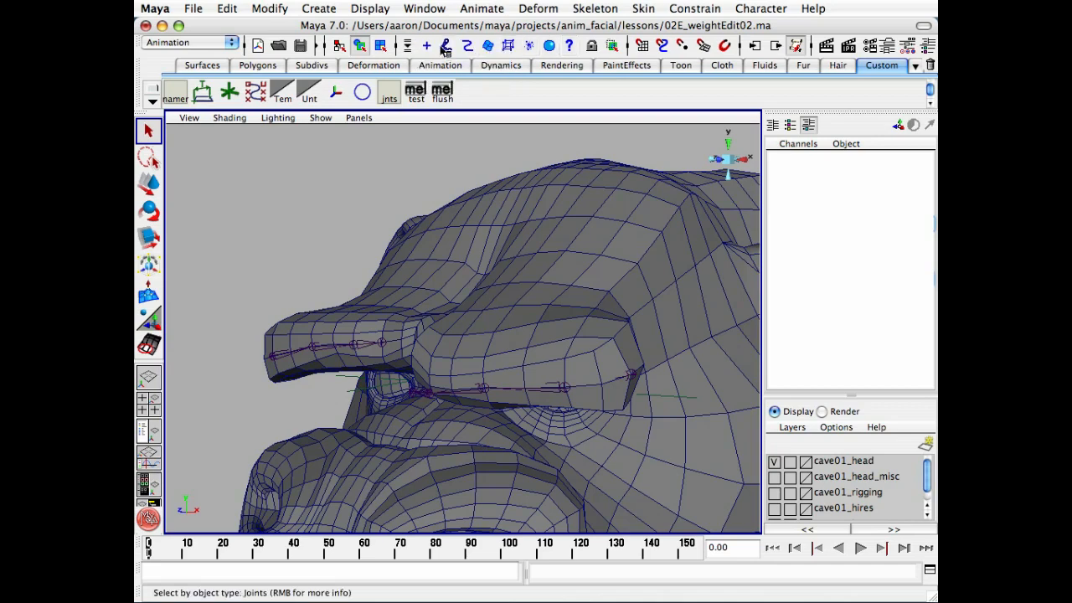
click(444, 48)
Select the left brow's joints together, up to cave01_l_brow04_jnt, undoing the selection that picks up the head joint
drag(609, 378, 553, 403)
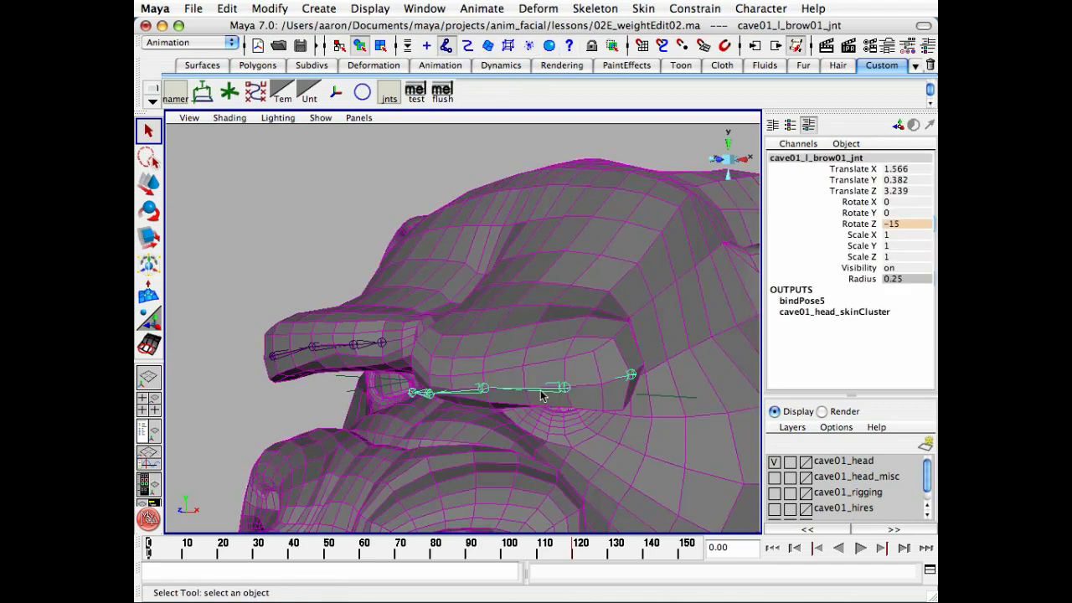
shift+click(478, 391)
drag(485, 365, 516, 361)
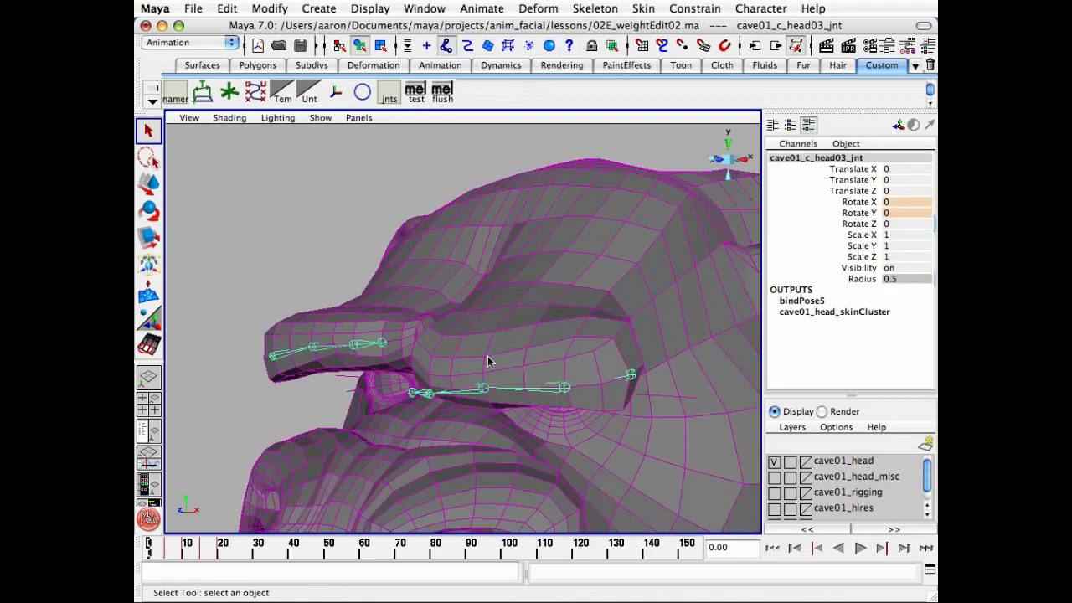
key(z)
alt+drag(400, 378, 465, 387)
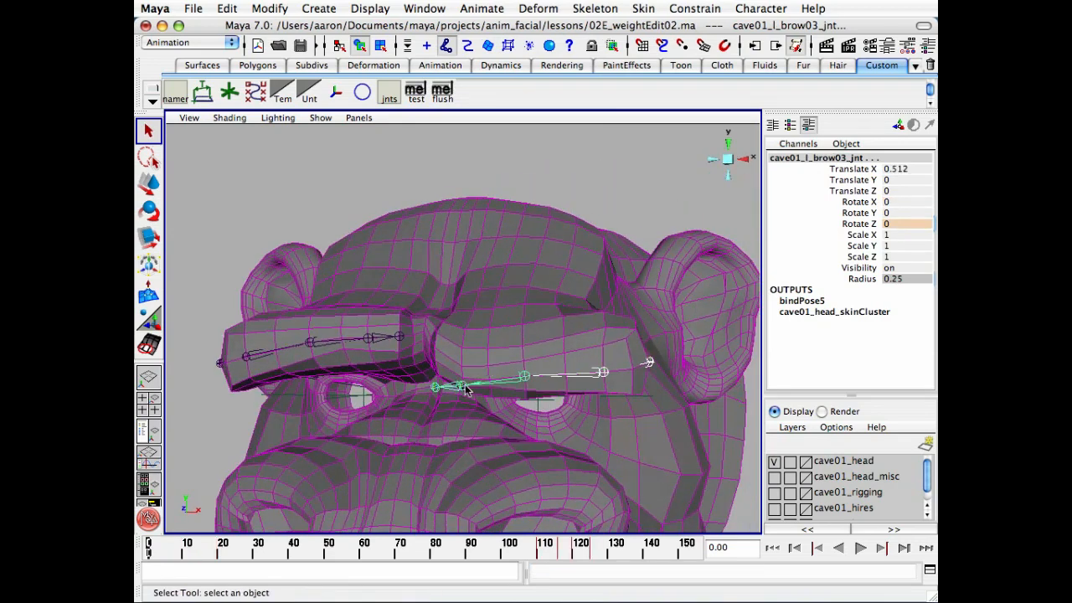
At frame 110, set the selected left brow joints' Rotate Z to 0, key that channel and deselect the joints
click(543, 550)
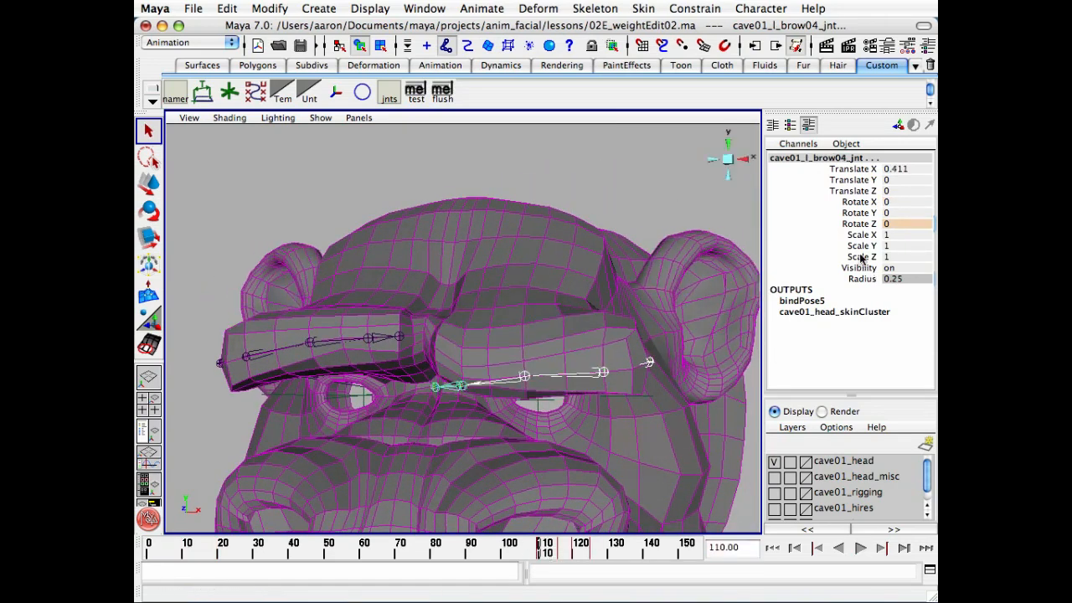
click(908, 226)
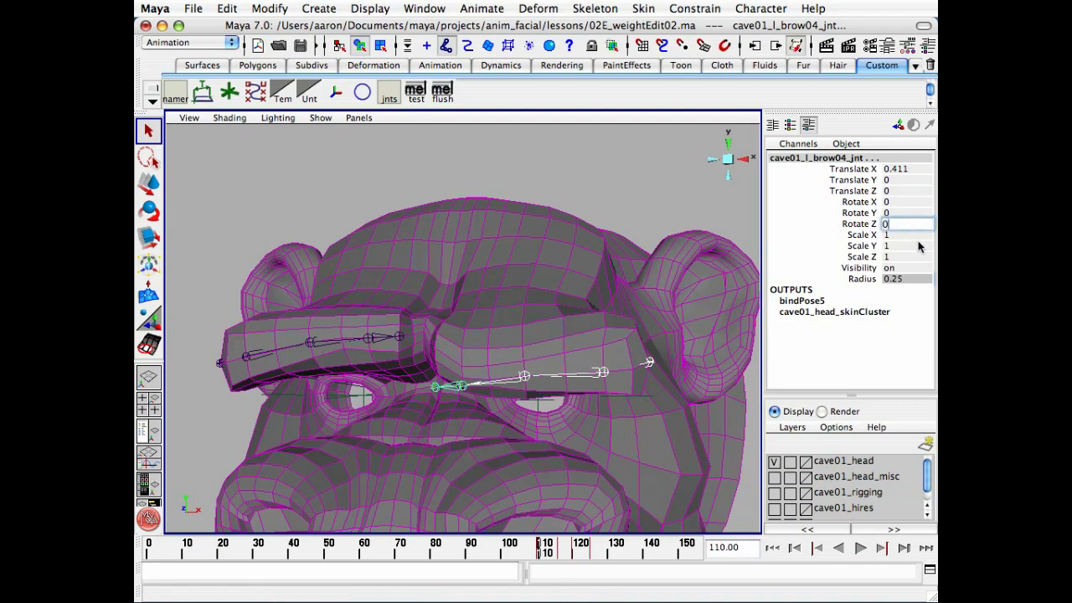
text(0)
key(Return)
click(862, 224)
key(e)
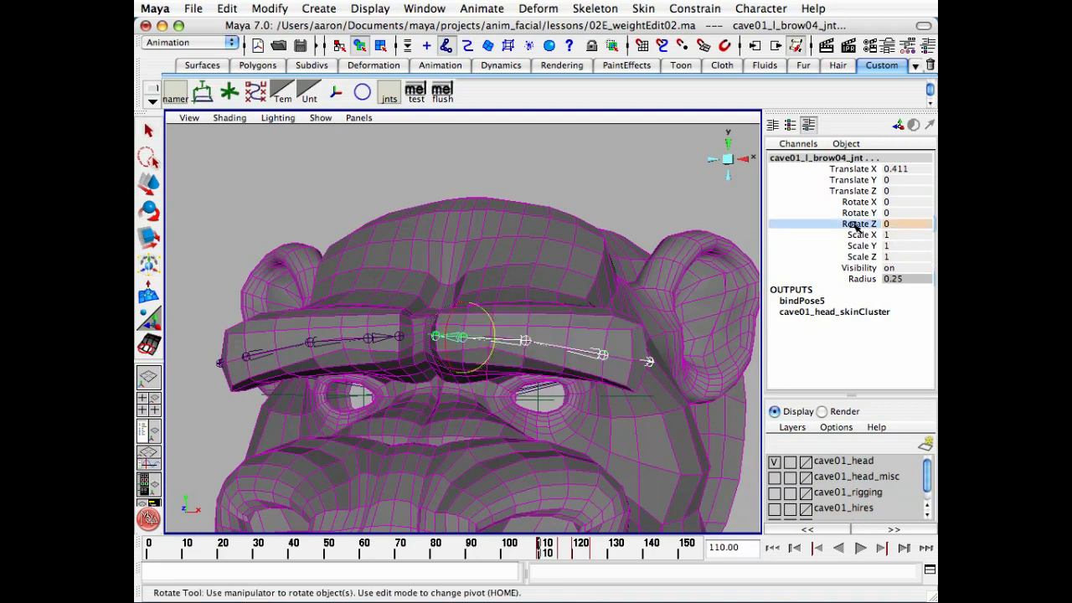
right_click(853, 225)
click(861, 259)
click(662, 186)
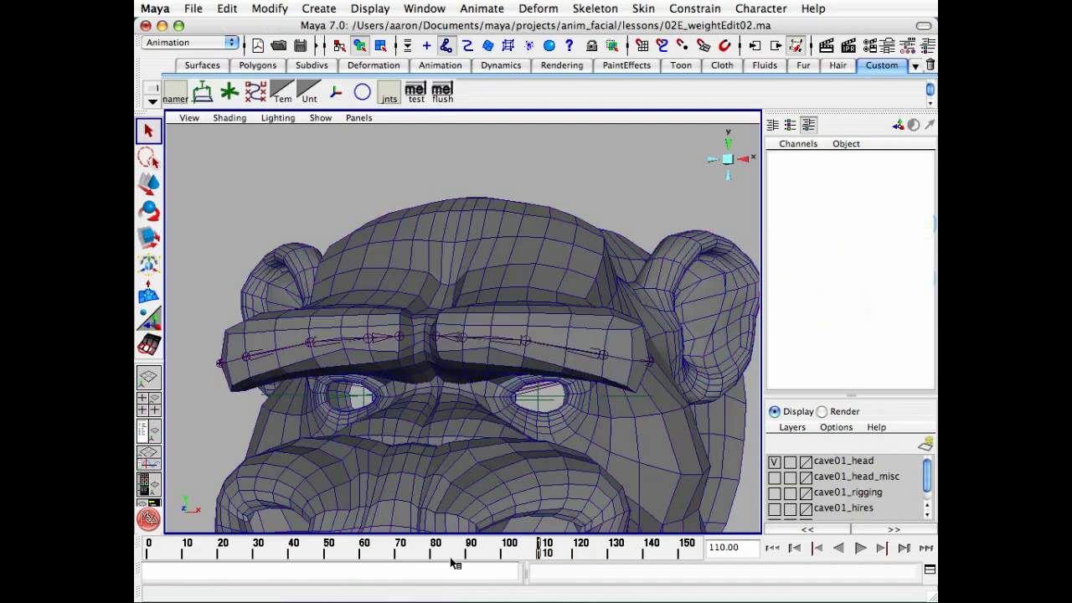
Return to frame 0 and select the head's vertices with the saved quick select set
drag(177, 550, 149, 550)
alt+drag(427, 192, 494, 218)
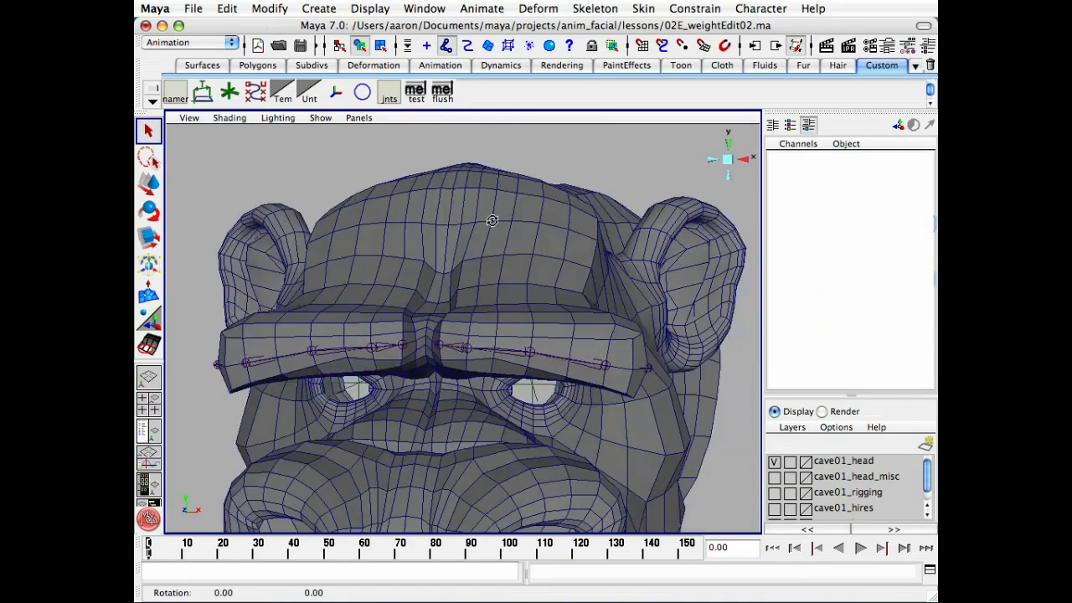
alt+right_drag(495, 217, 385, 224)
alt+middle_drag(385, 224, 378, 230)
alt+drag(377, 229, 452, 228)
click(227, 8)
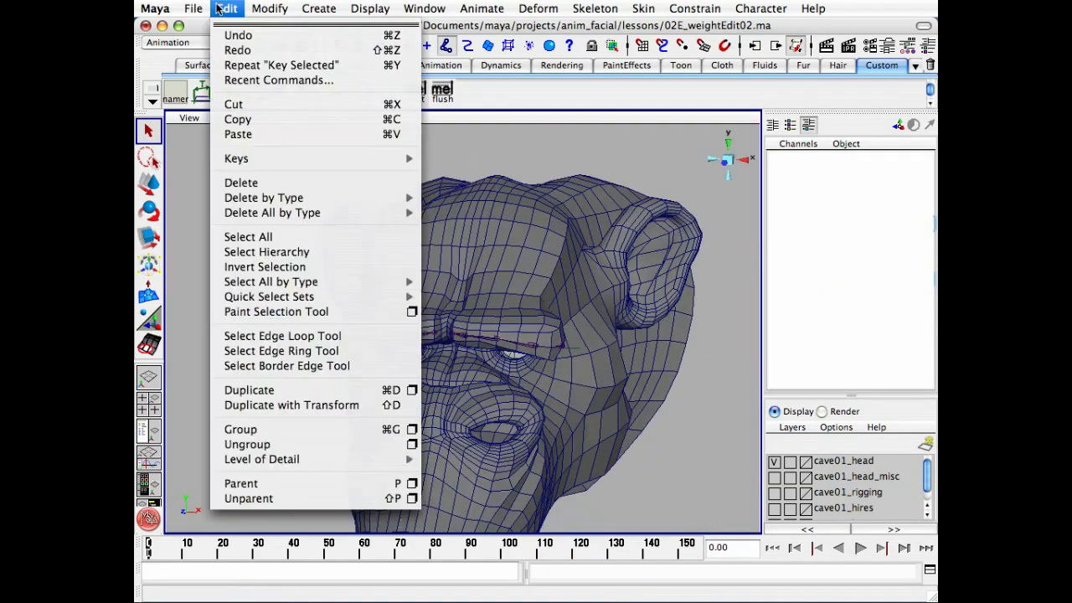
mouse_move(406, 296)
click(469, 310)
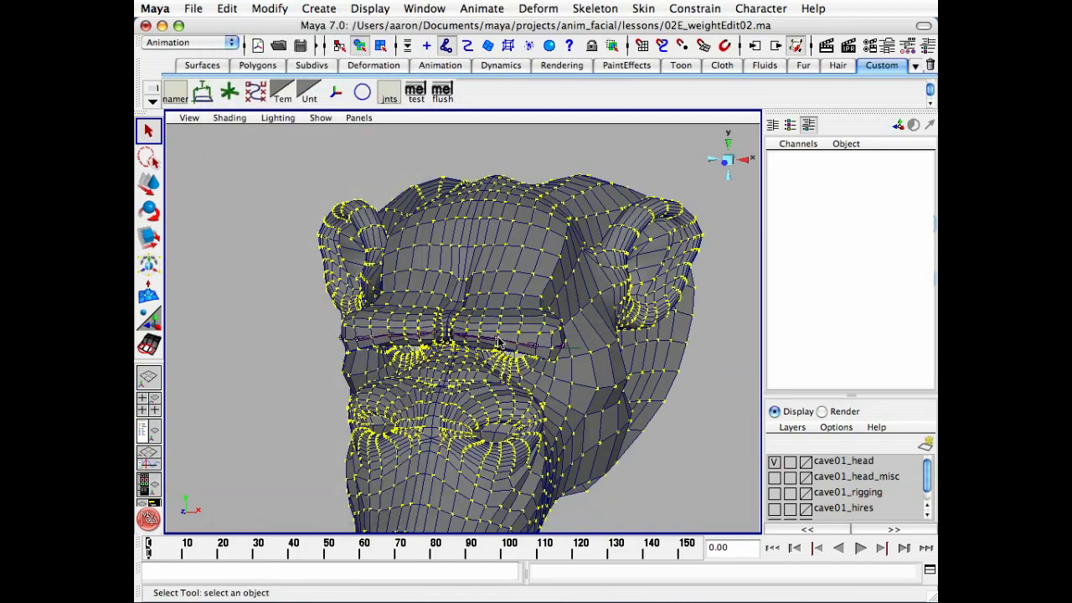
Mirror the selected vertices' skin weights across YZ with the direction Positive to Negative (+X to -X)
alt+drag(482, 217, 485, 219)
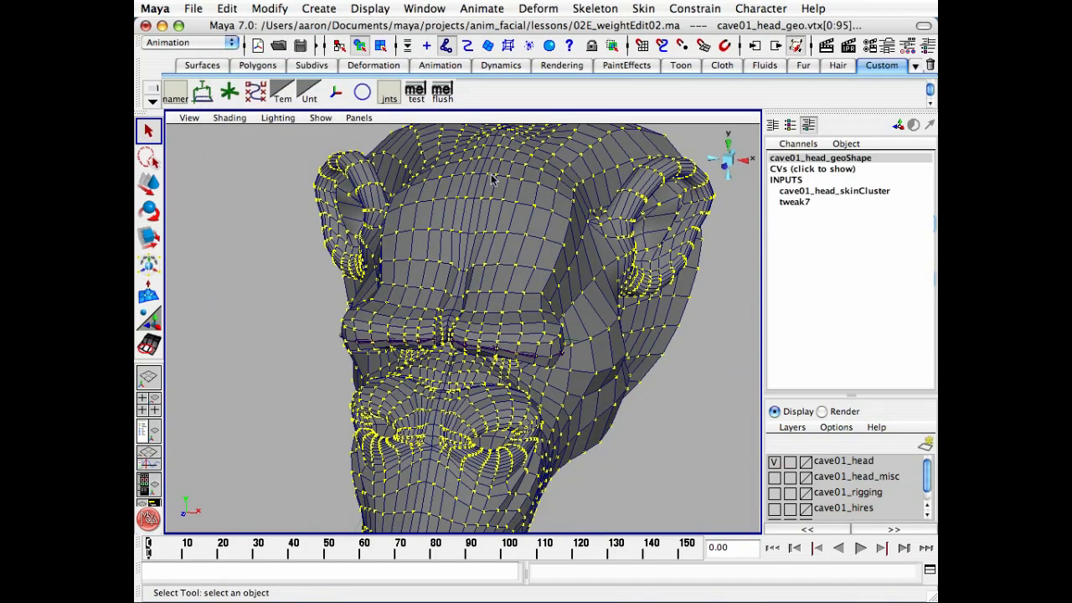
alt+drag(494, 180, 554, 290)
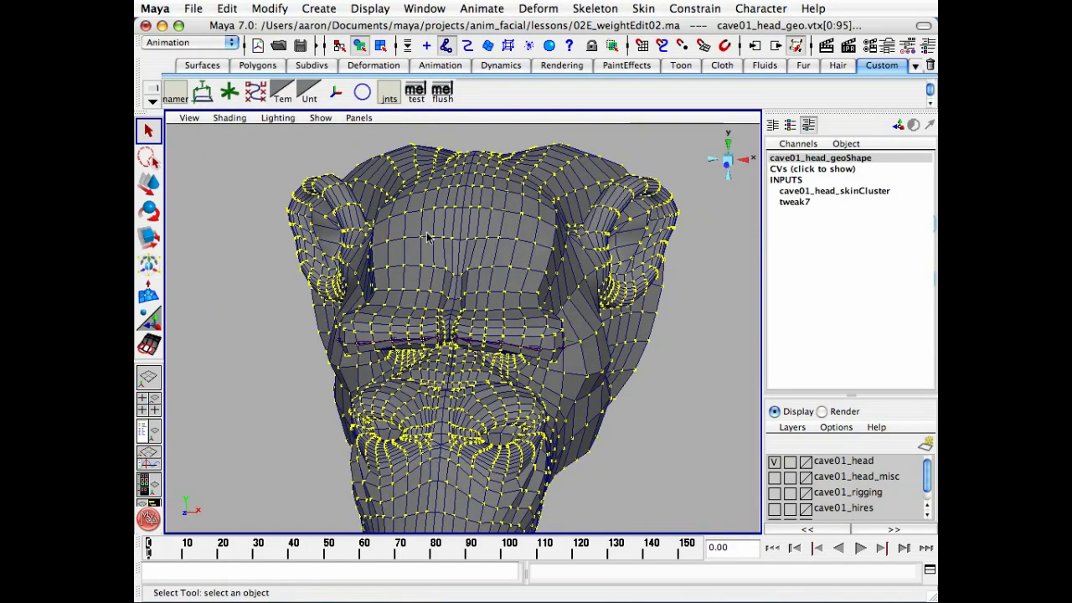
click(643, 9)
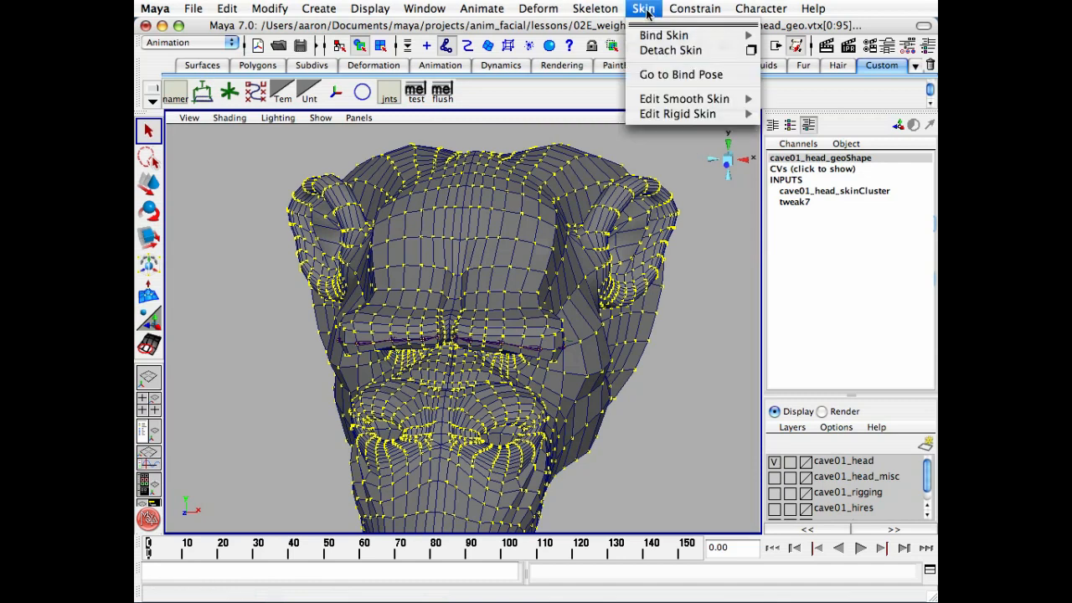
mouse_move(758, 106)
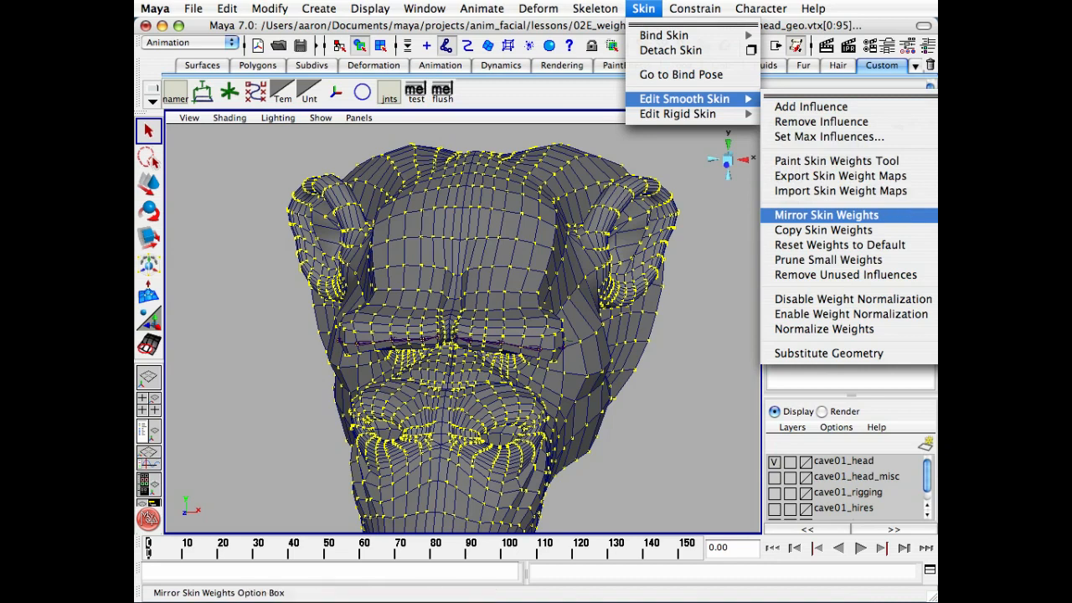
click(929, 215)
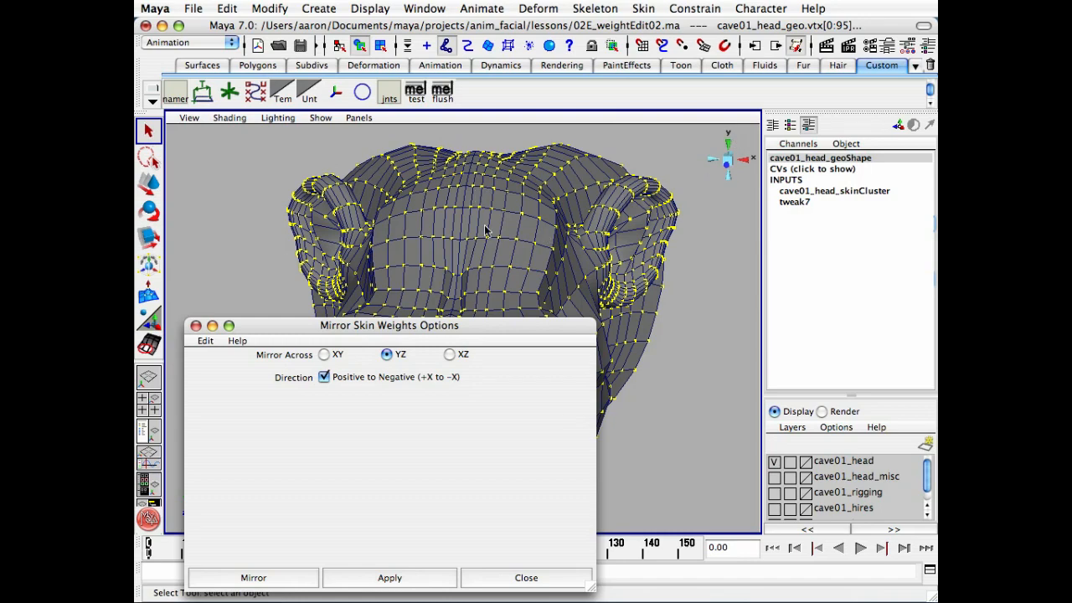
click(280, 577)
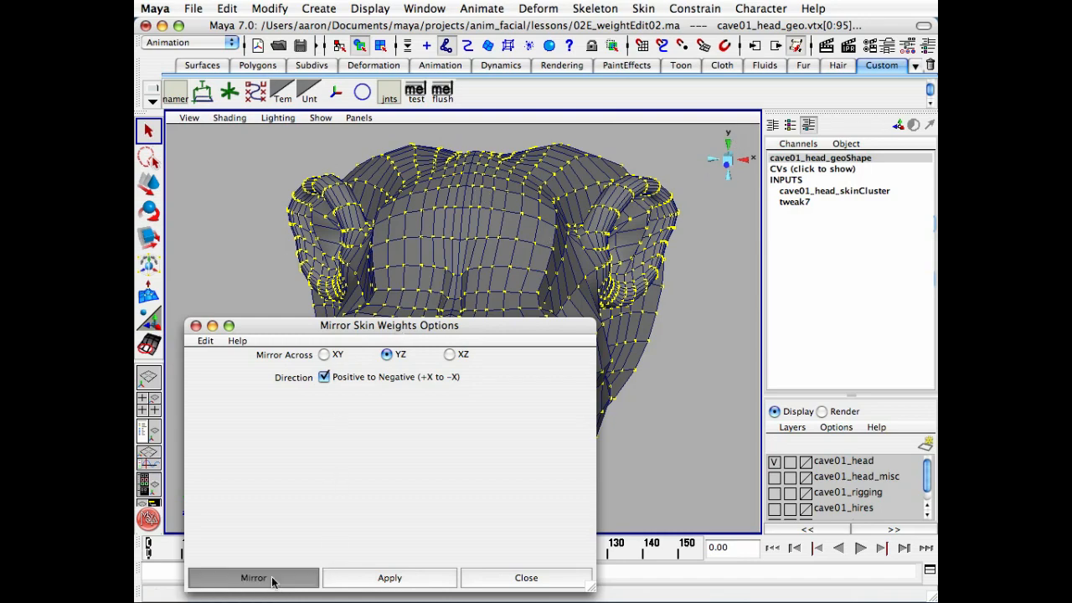
Deselect the vertices, scrub to frame 115 and examine both brows' deformation up close
click(700, 322)
alt+drag(488, 431, 393, 368)
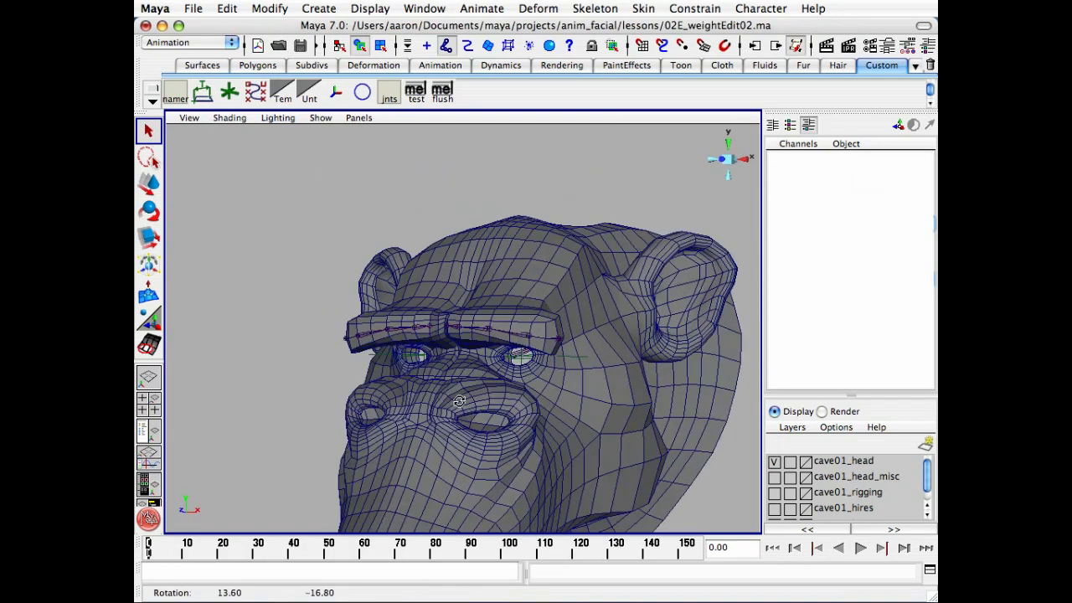
mouse_move(323, 549)
mouse_down()
mouse_move(515, 553)
mouse_move(496, 554)
mouse_move(550, 556)
mouse_move(566, 570)
mouse_move(552, 567)
mouse_up()
alt+drag(318, 472, 427, 460)
alt+right_drag(427, 460, 678, 452)
alt+drag(644, 436, 556, 352)
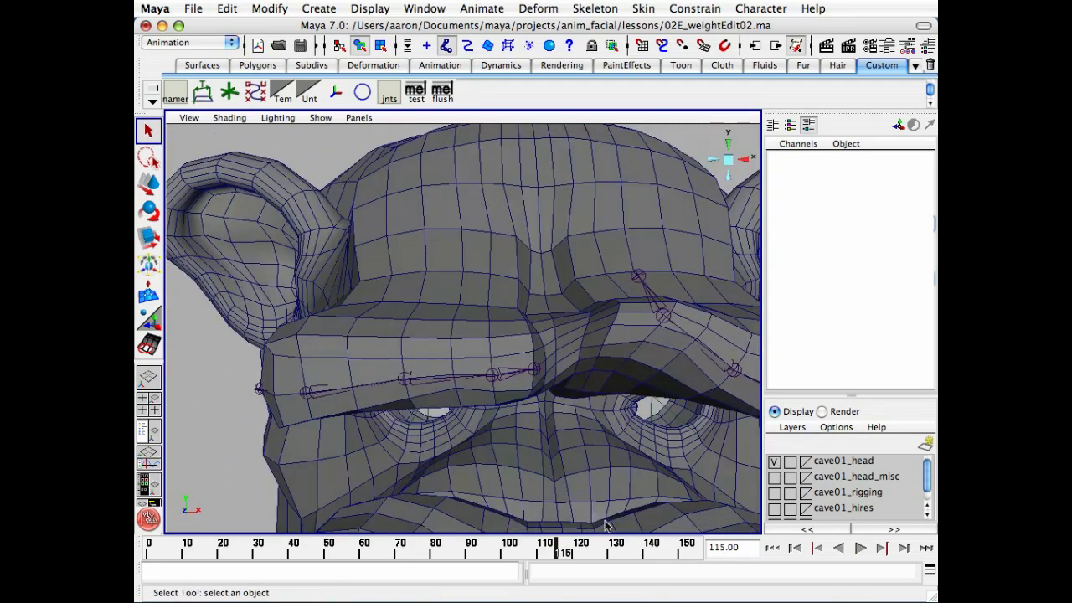
Make surfaces selectable again, select the head mesh, briefly play the animation and stop at frame 121
click(488, 47)
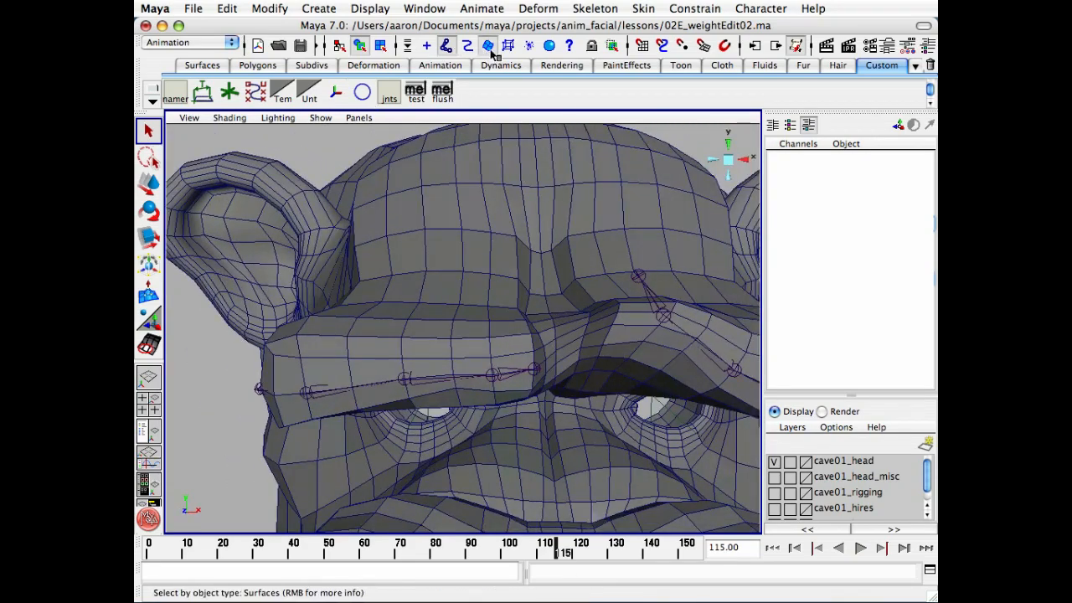
click(450, 201)
alt+drag(616, 309, 601, 292)
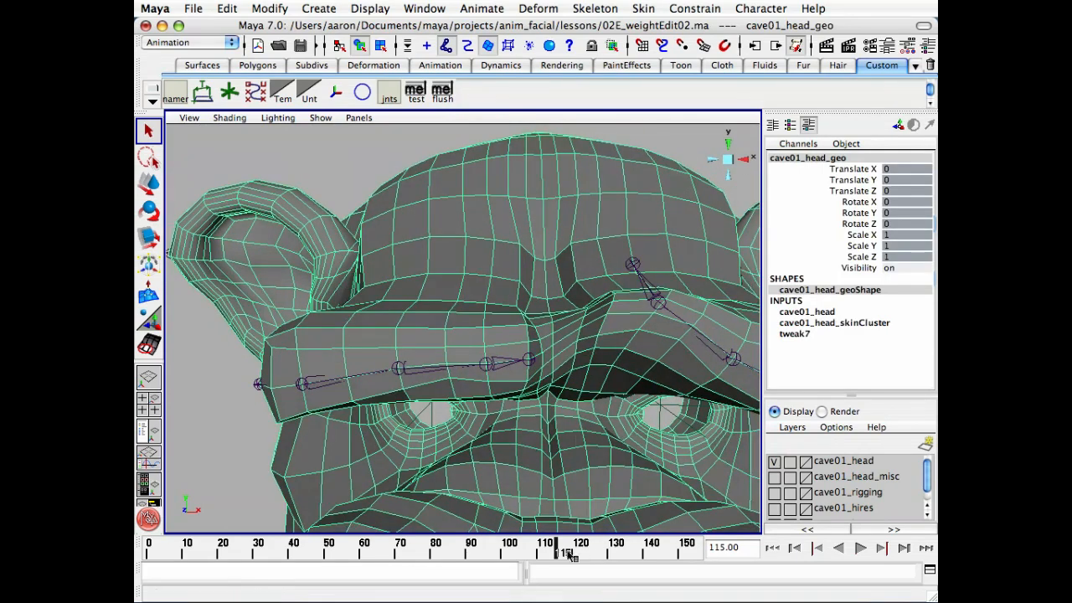
key(alt+v)
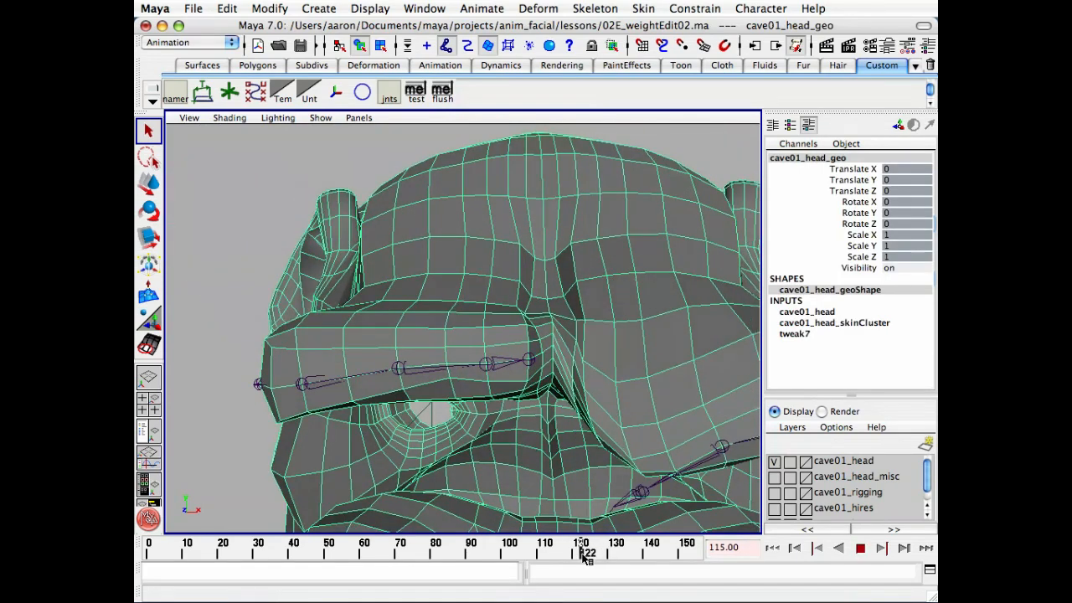
drag(575, 550, 578, 550)
Open the Paint Skin Weights Tool's settings and choose cave01_l_brow04_jnt as the influence to paint at the brow crease
double_click(147, 347)
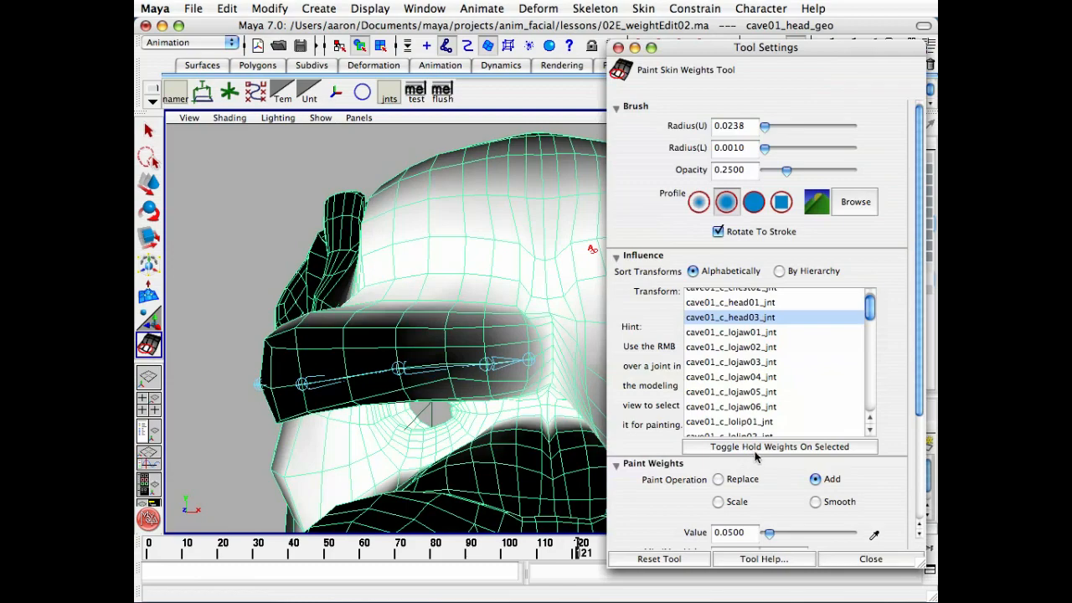
alt+middle_drag(428, 356, 361, 338)
alt+right_drag(361, 338, 479, 333)
alt+middle_drag(479, 333, 381, 336)
alt+right_drag(380, 336, 435, 338)
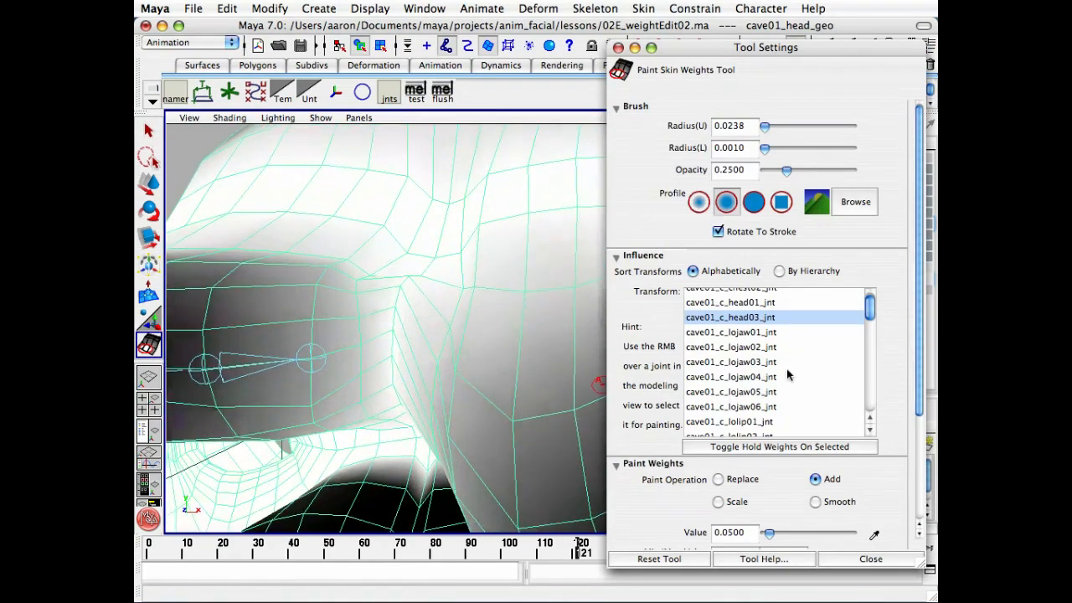
drag(869, 315, 871, 361)
click(745, 369)
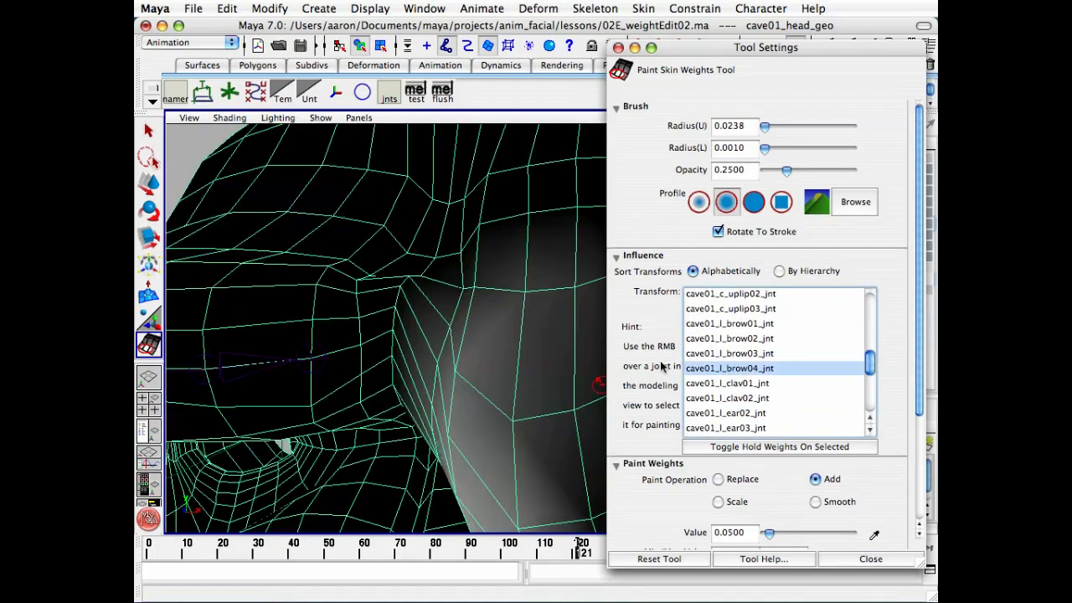
Switch to the solid brush profile with opacity 1 and frame the crease beside the nose bridge for painting
alt+middle_drag(445, 360, 517, 378)
alt+right_drag(518, 378, 596, 365)
alt+drag(596, 365, 556, 373)
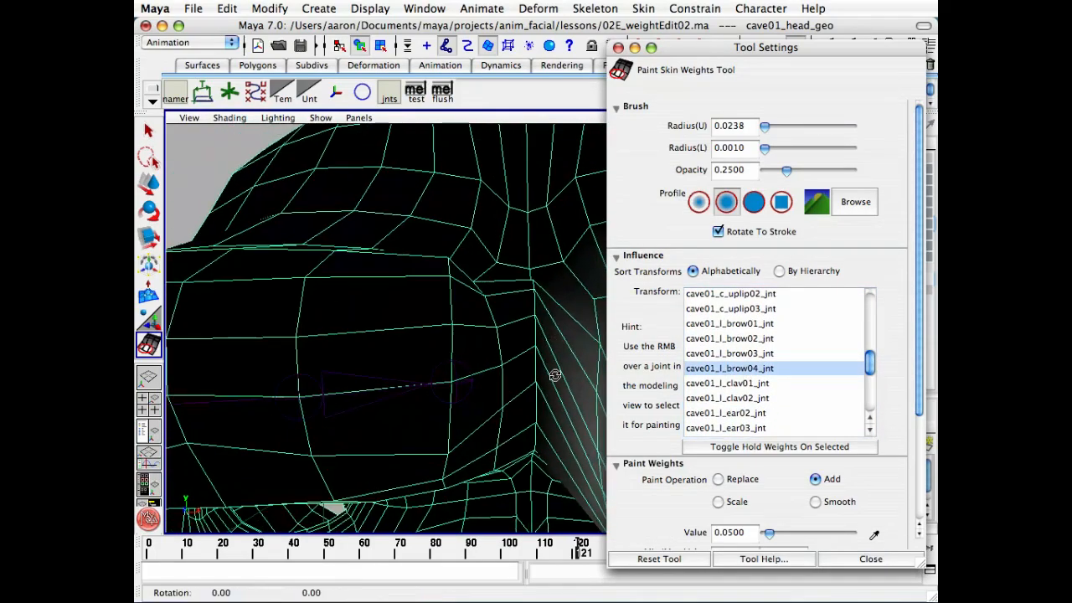
click(753, 202)
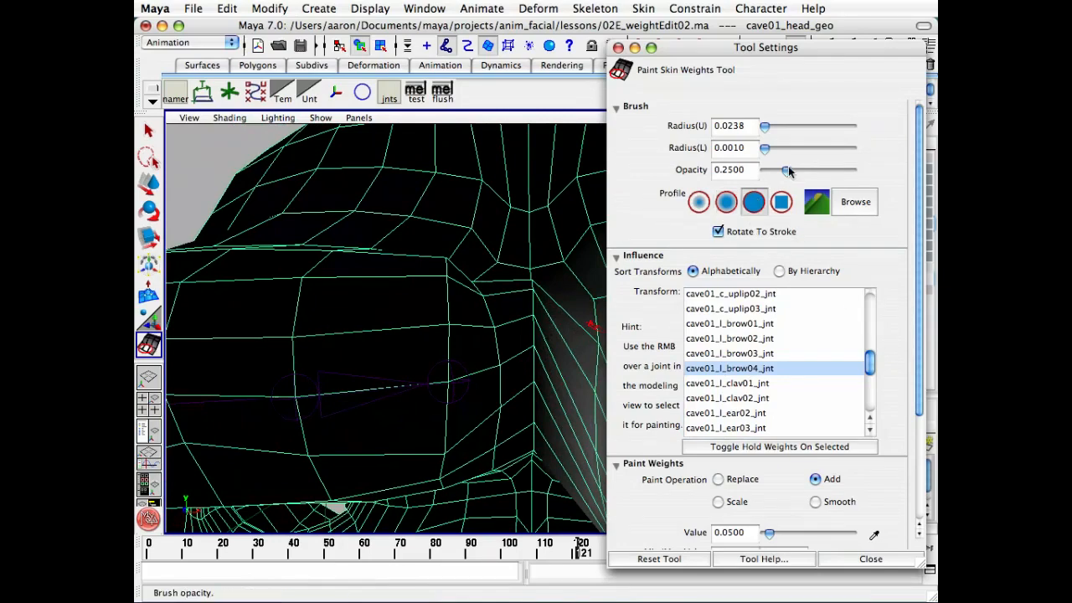
drag(786, 170, 854, 170)
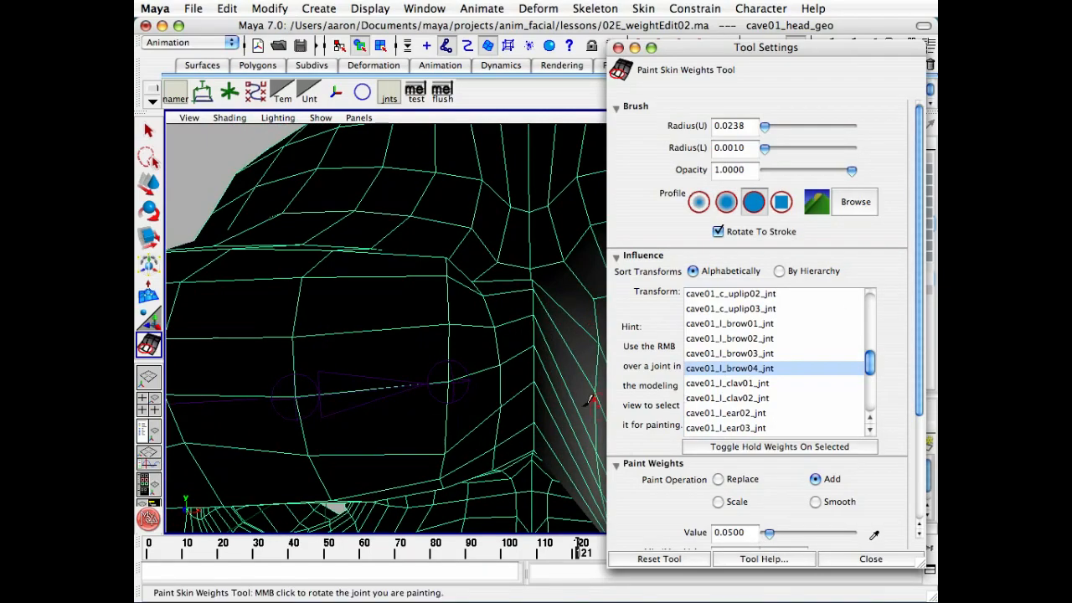
alt+drag(430, 339, 499, 328)
alt+drag(535, 393, 548, 425)
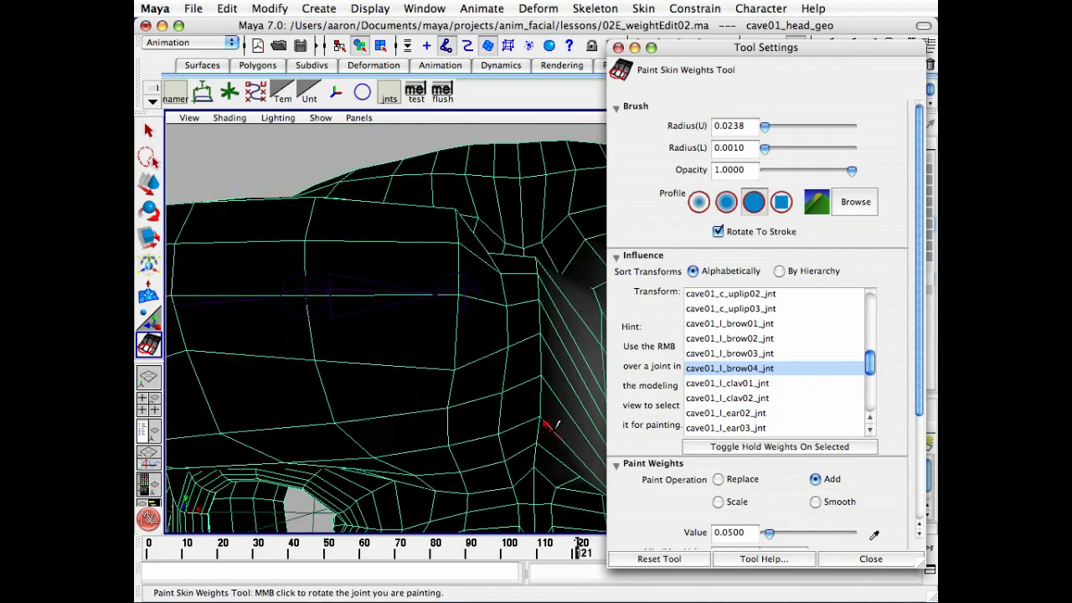
Undo the last weight stroke, lower the brush opacity to 0.25 and check the crease beside the nose bridge from several angles
key(z)
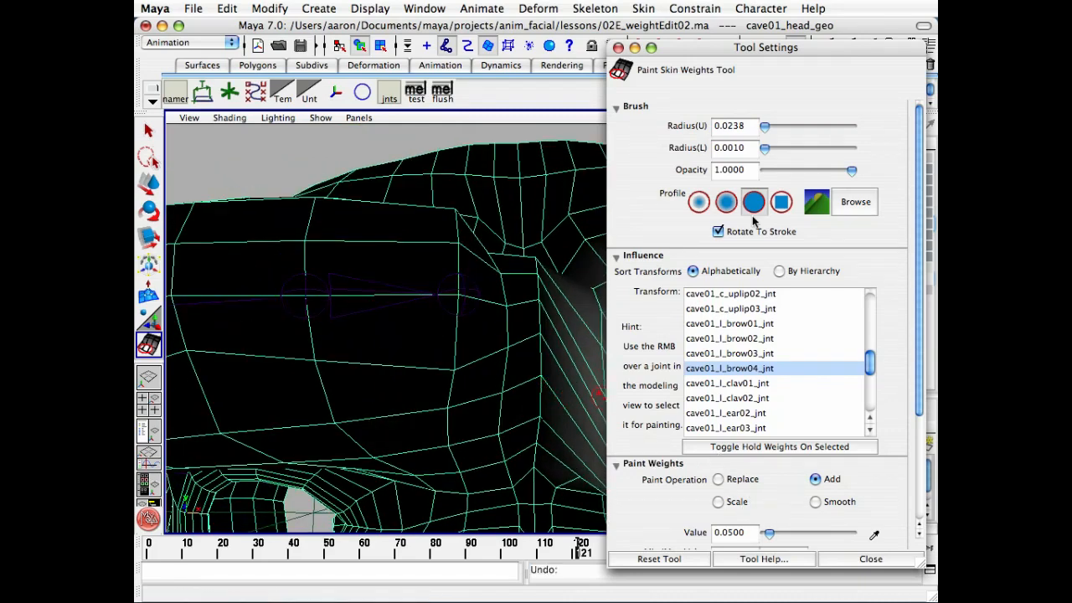
click(708, 169)
key(BackSpace)
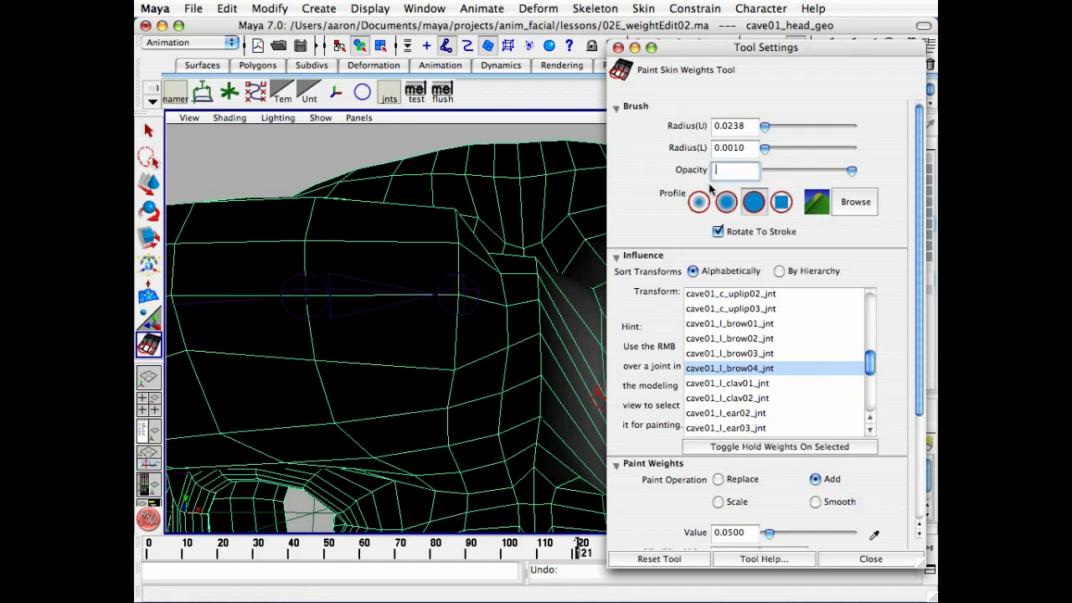
text(.25)
key(Return)
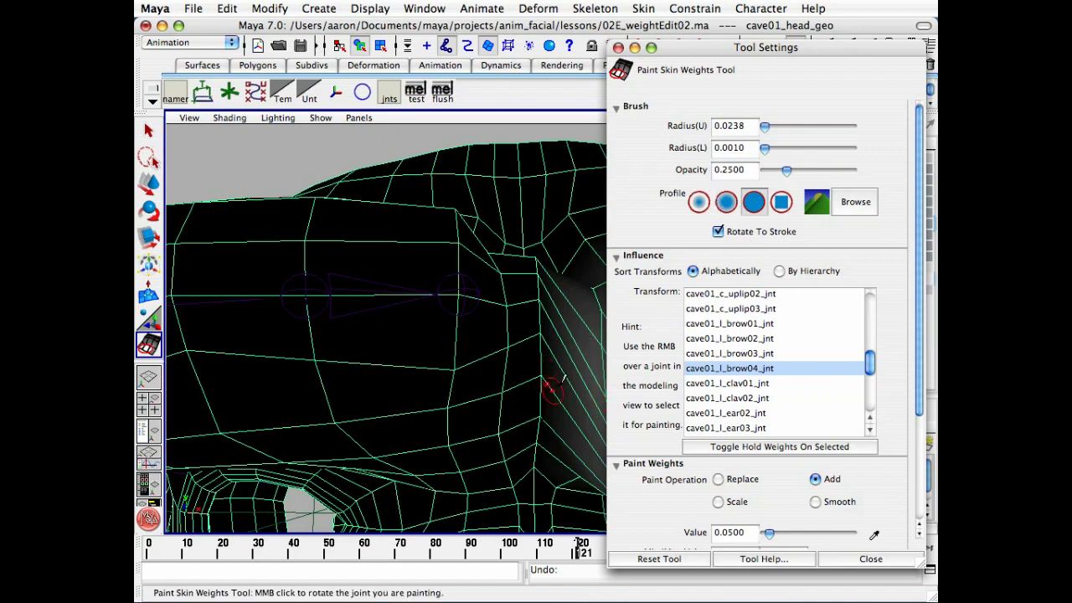
alt+middle_drag(513, 362, 427, 343)
mouse_move(426, 343)
alt+mouse_down()
mouse_move(457, 360)
mouse_move(457, 402)
alt+mouse_up()
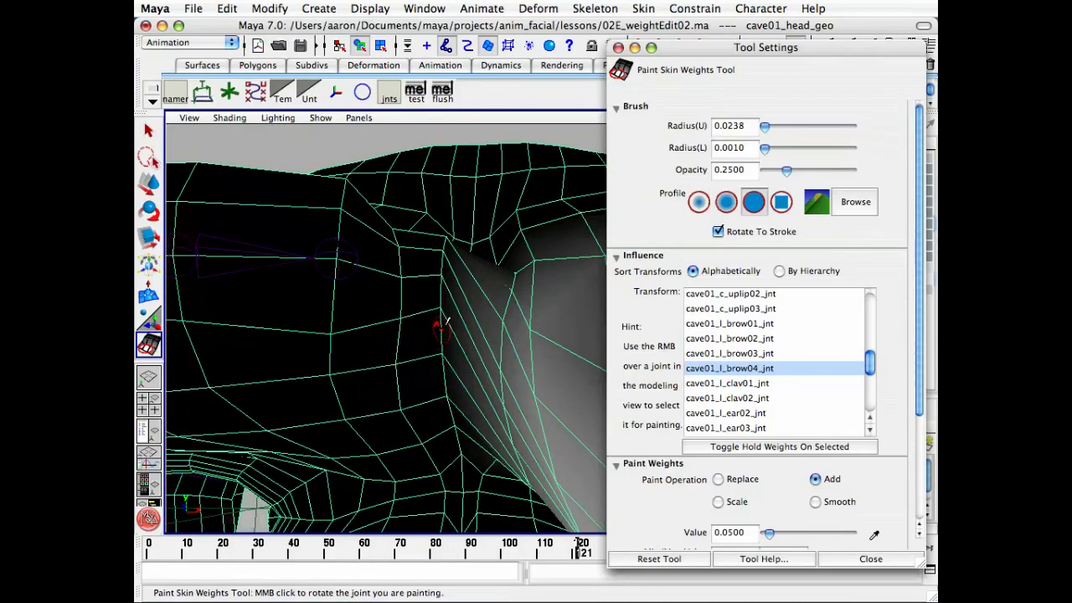
mouse_move(442, 316)
alt+mouse_down()
mouse_move(460, 305)
mouse_move(447, 323)
alt+mouse_up()
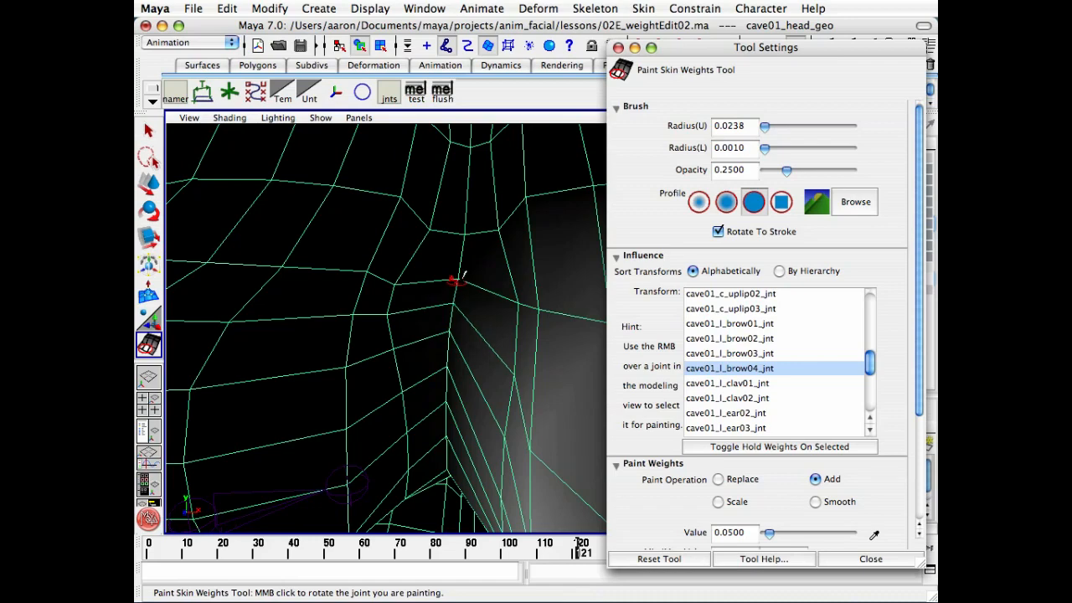
mouse_move(468, 265)
alt+mouse_down()
mouse_move(474, 277)
mouse_move(485, 249)
alt+mouse_up()
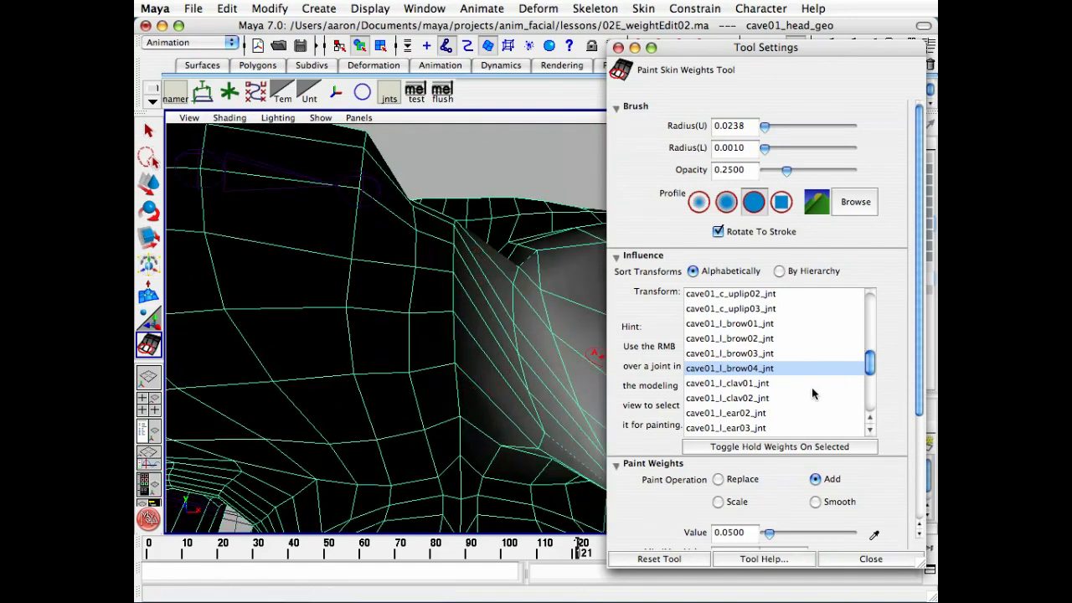
Choose cave01_r_brow04_jnt as the paint influence and inspect its weights around the inner end of the right brow
scroll(789, 351, down, 6)
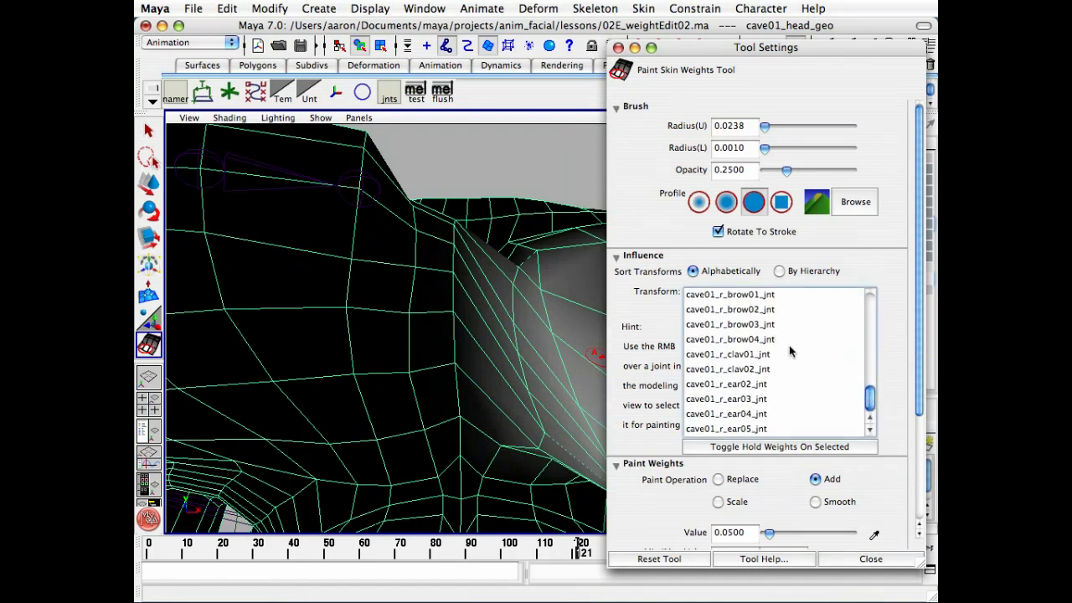
click(768, 340)
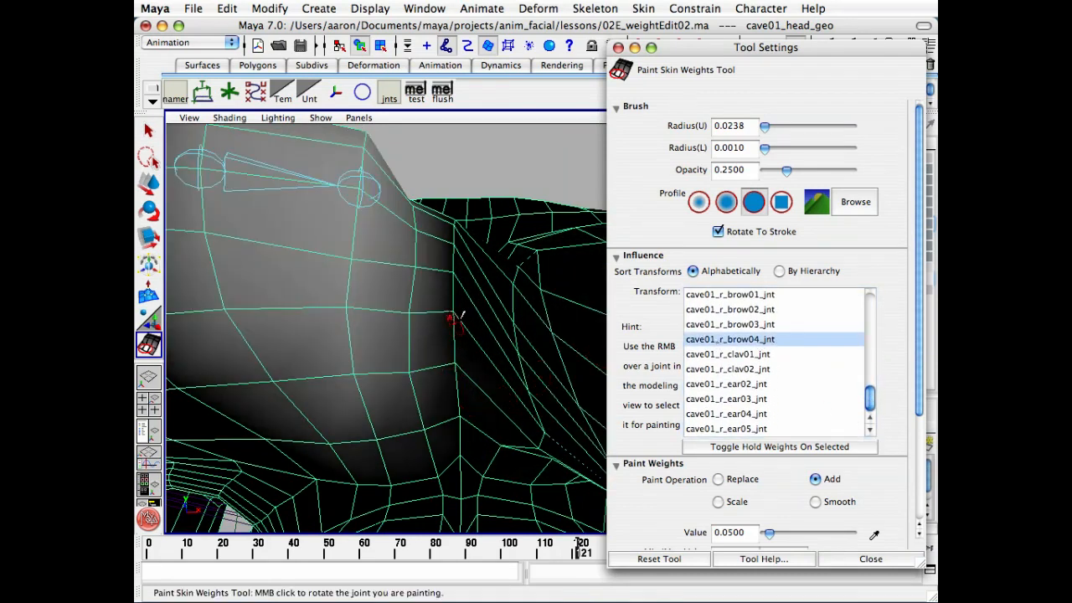
alt+drag(462, 304, 440, 379)
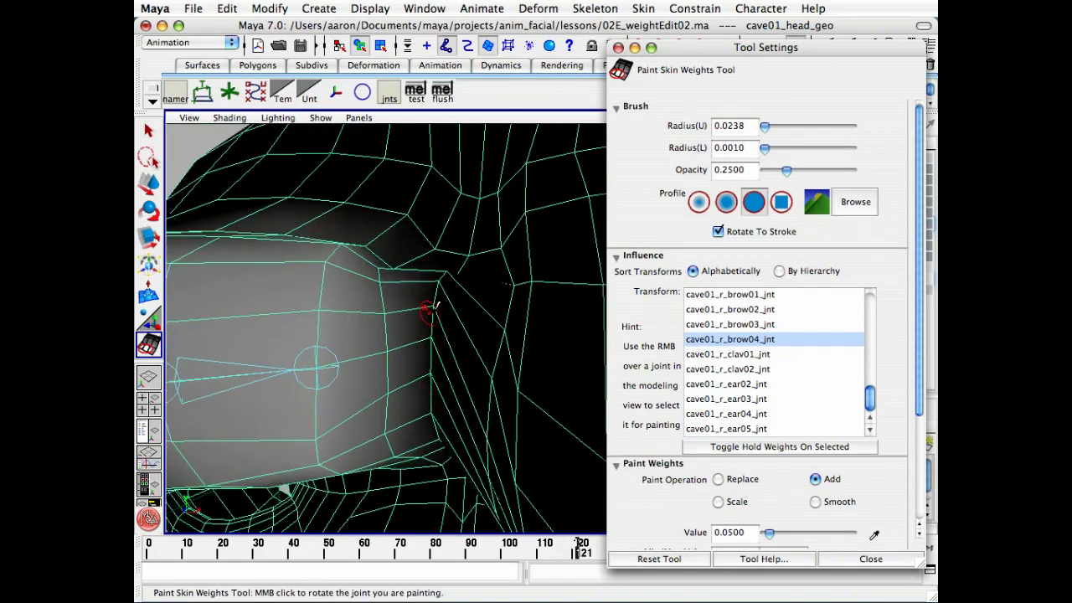
alt+drag(428, 308, 471, 314)
Return to frame 0, close the paint tool's settings, leave weight painting and deselect the head mesh
mouse_move(575, 552)
mouse_down()
mouse_move(556, 553)
mouse_move(596, 554)
mouse_move(147, 557)
mouse_up()
click(869, 563)
key(q)
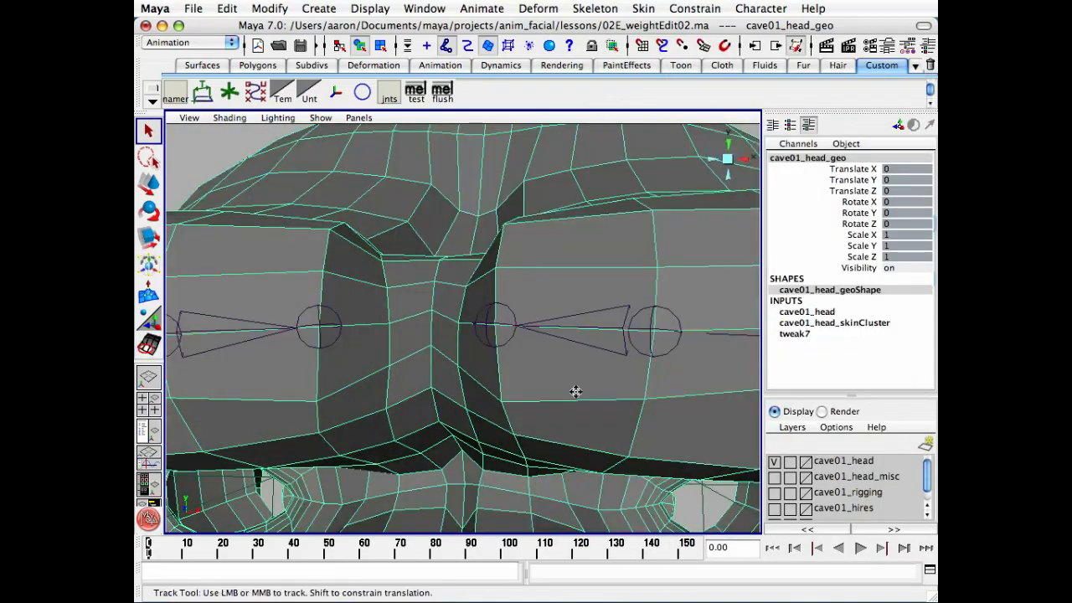
alt+right_drag(576, 392, 352, 351)
alt+middle_drag(402, 323, 407, 333)
alt+drag(431, 314, 339, 350)
click(276, 376)
alt+drag(465, 346, 455, 330)
Play the animation, stop at frame 130 and examine the lowered left brow up close
drag(153, 556, 180, 554)
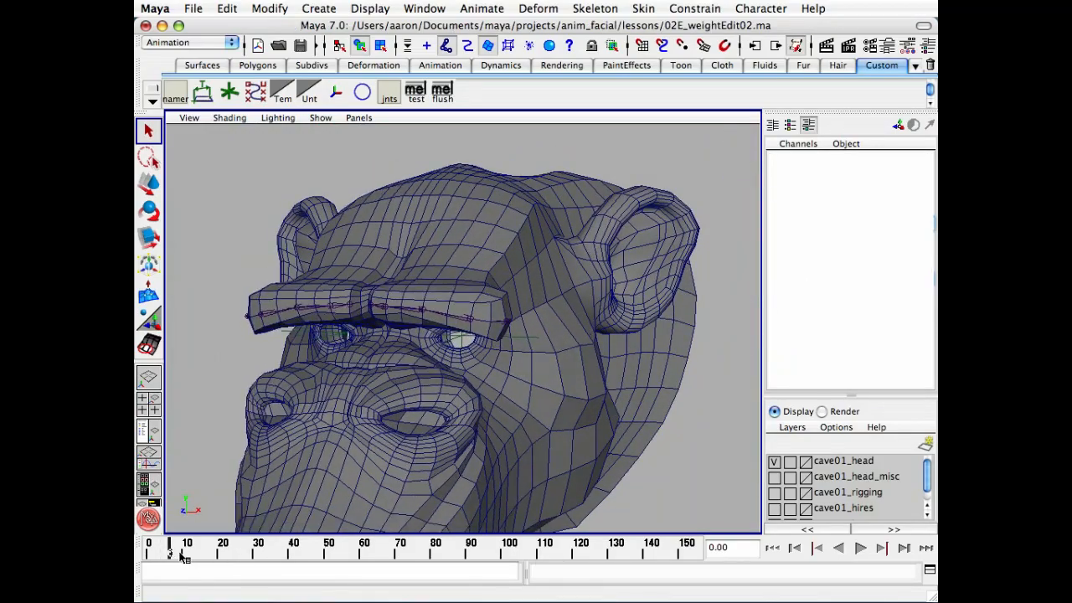
key(alt+v)
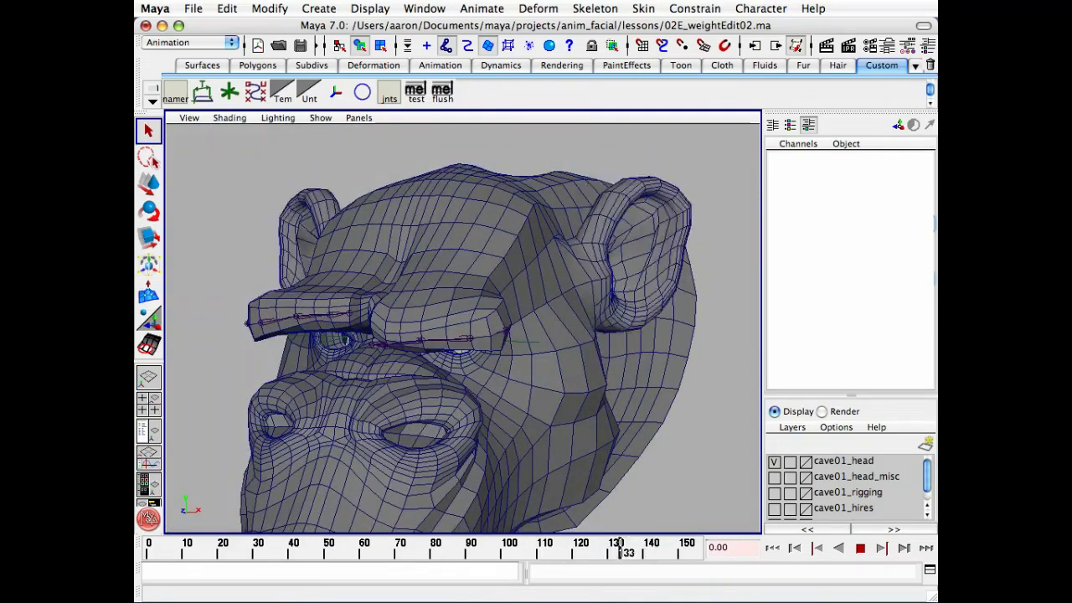
drag(620, 545, 610, 546)
alt+drag(511, 419, 577, 385)
alt+right_drag(578, 385, 645, 383)
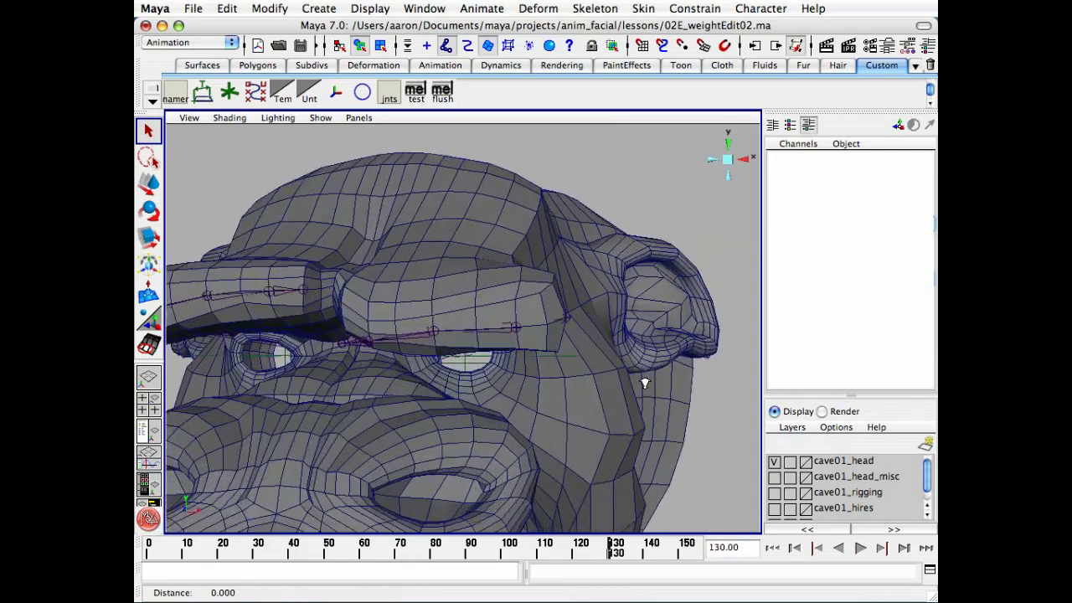
alt+drag(644, 383, 562, 381)
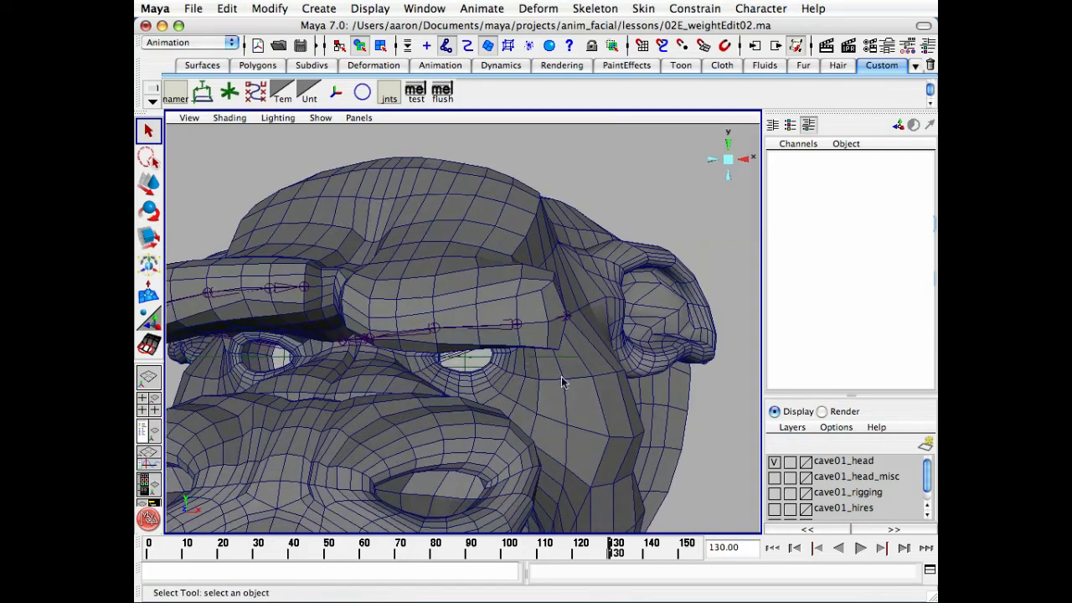
Select the four left brow joints, go to frame 125, set their Rotate Z to 0 and key that channel
click(547, 324)
shift+click(499, 328)
shift+click(418, 331)
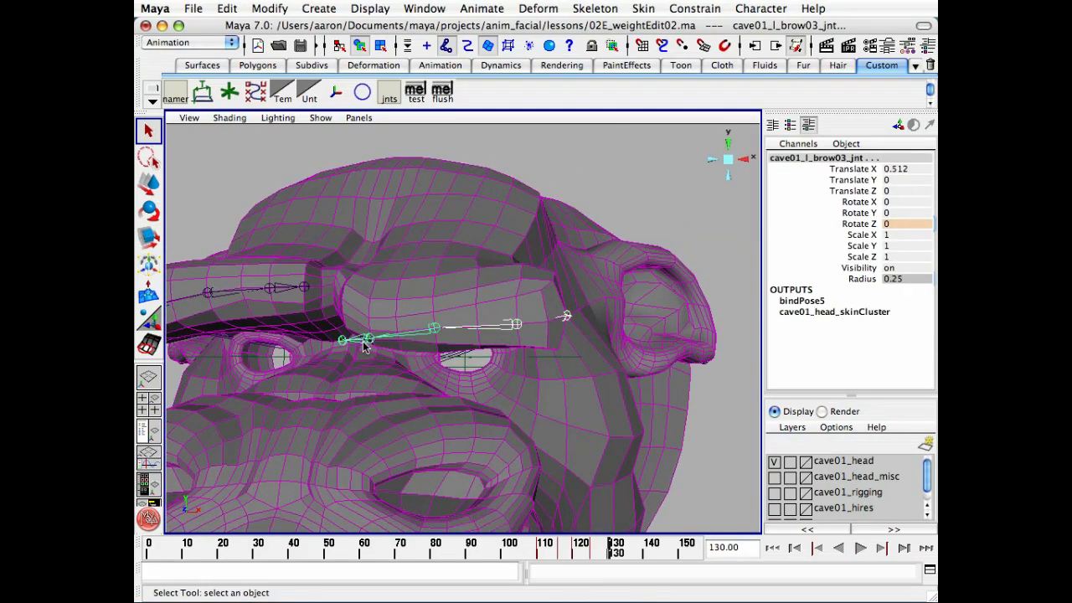
shift+click(357, 341)
drag(614, 550, 593, 549)
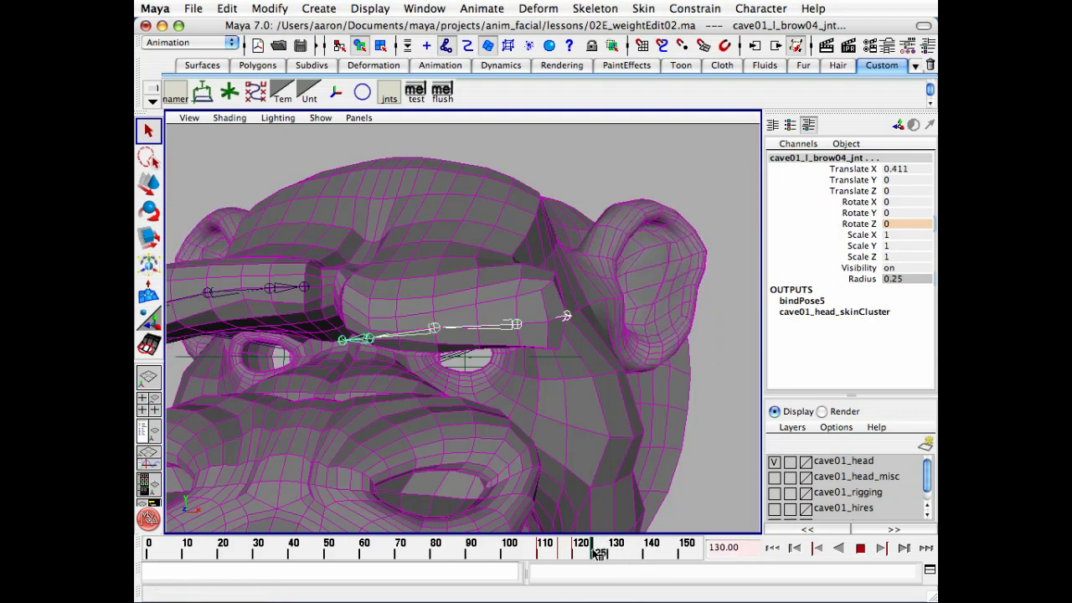
click(893, 226)
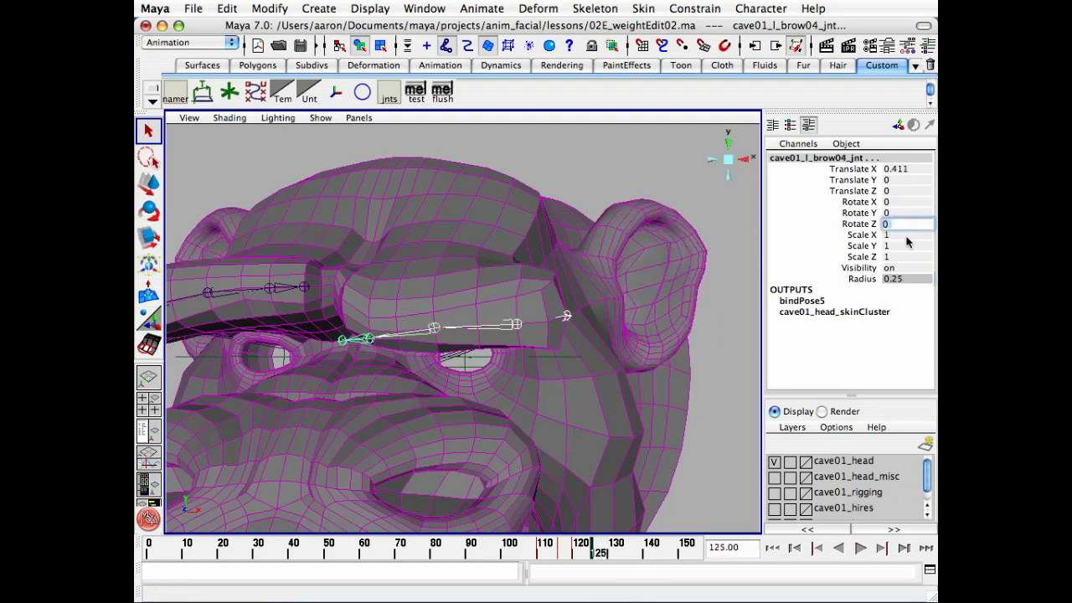
key(Return)
click(862, 227)
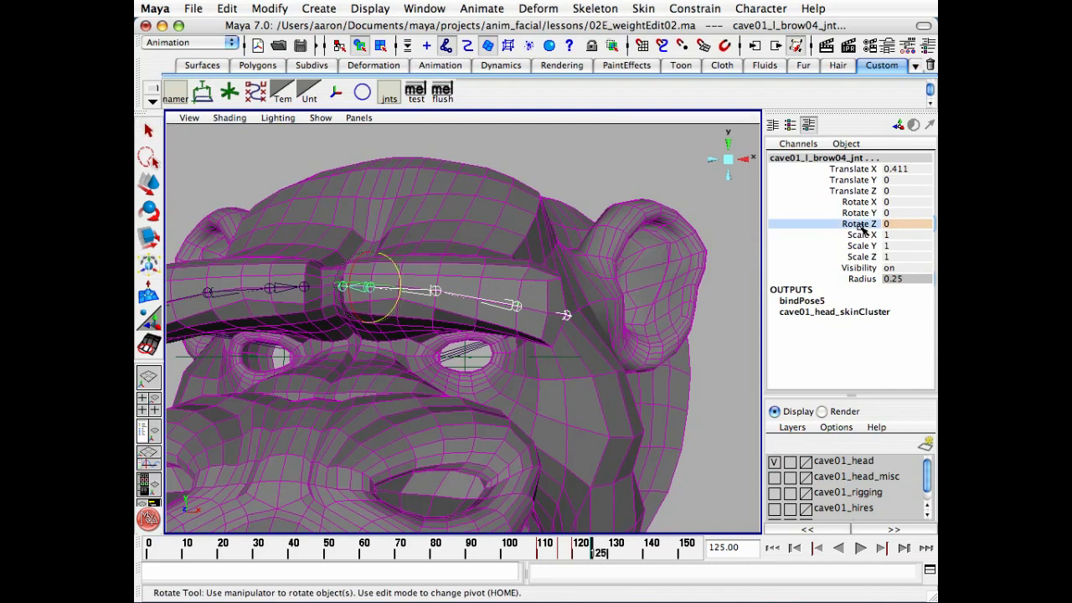
right_click(860, 226)
click(877, 265)
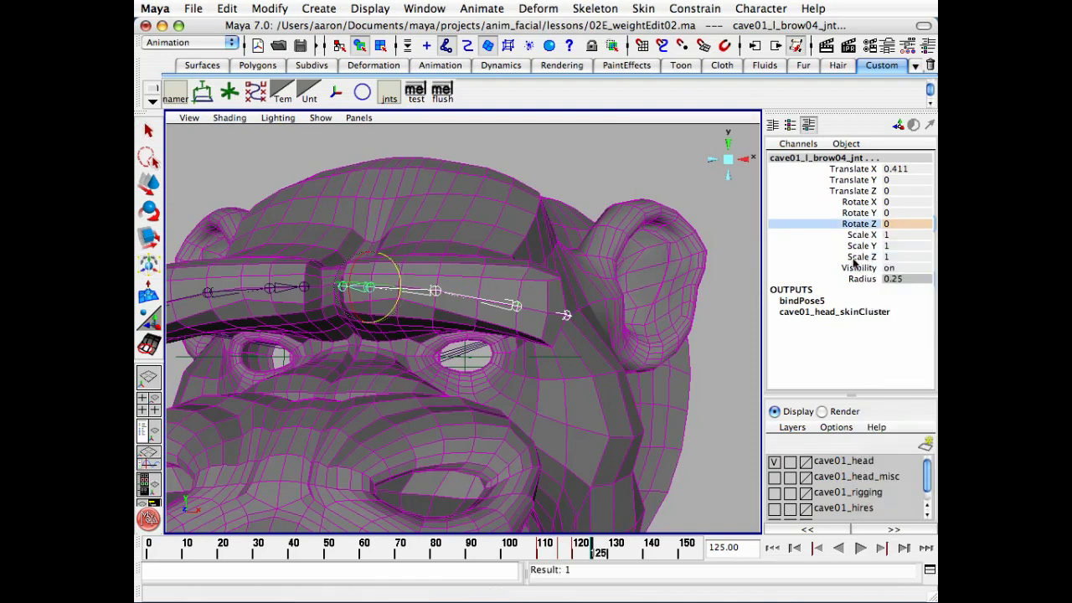
Deselect the joints, switch to wireframe display and hide the cave01_head layer to expose the skeleton
click(708, 195)
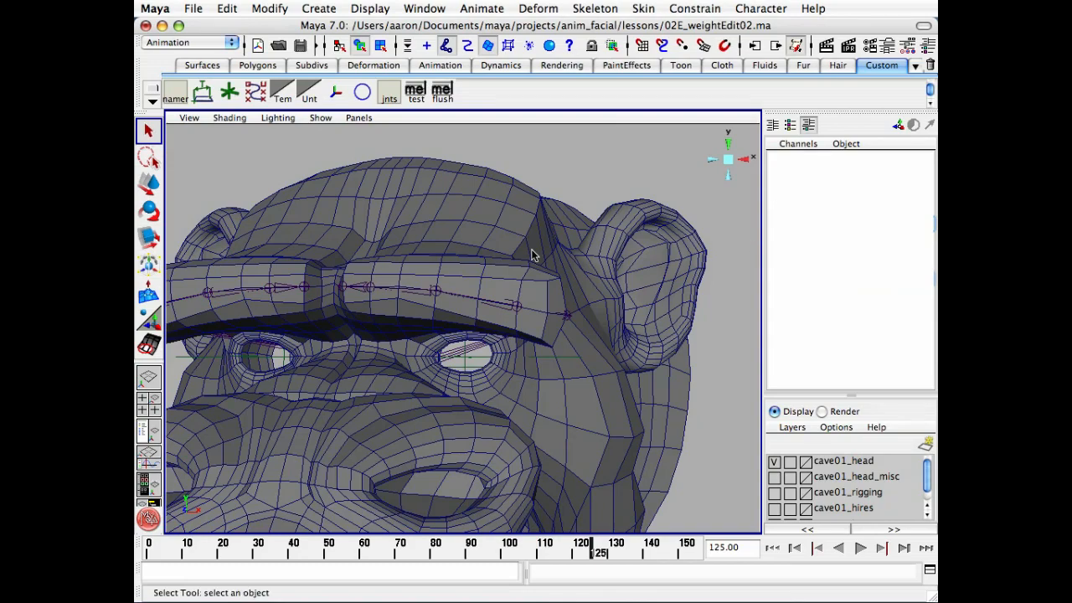
alt+drag(639, 355, 529, 313)
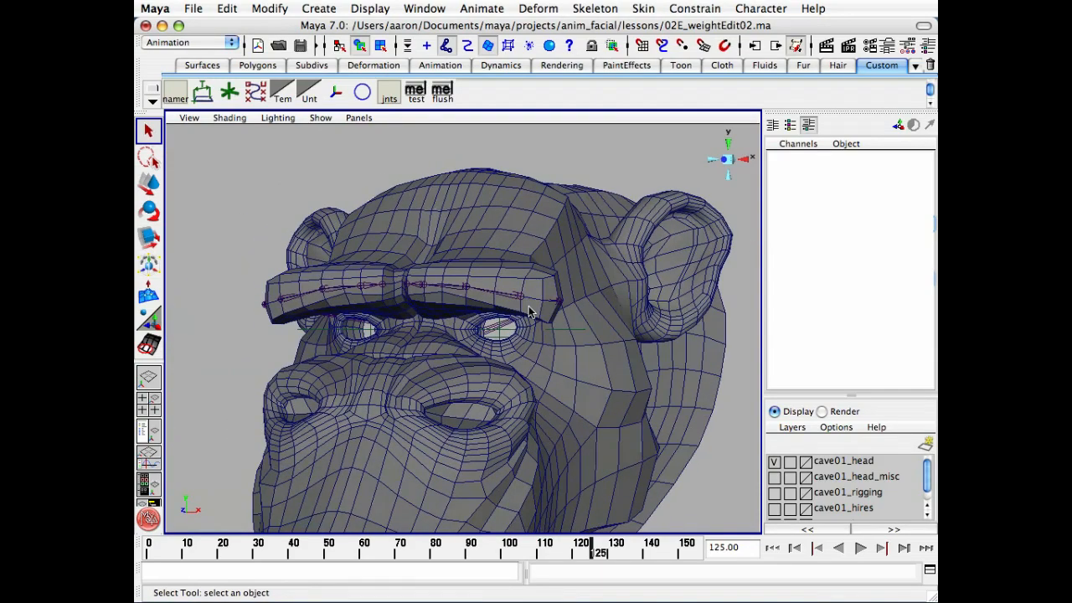
key(4)
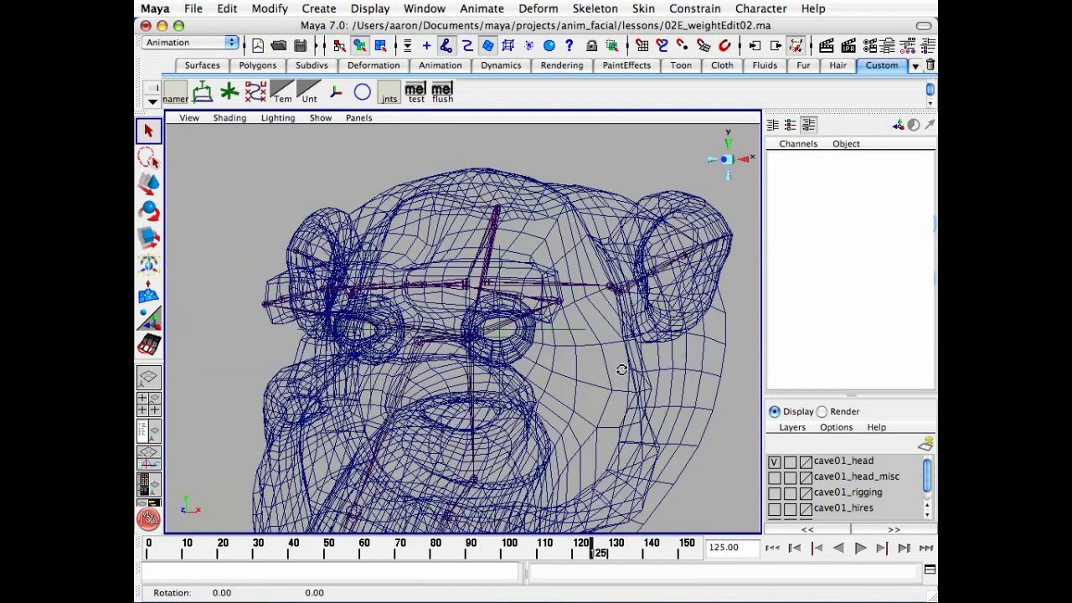
click(774, 461)
alt+drag(563, 316, 545, 341)
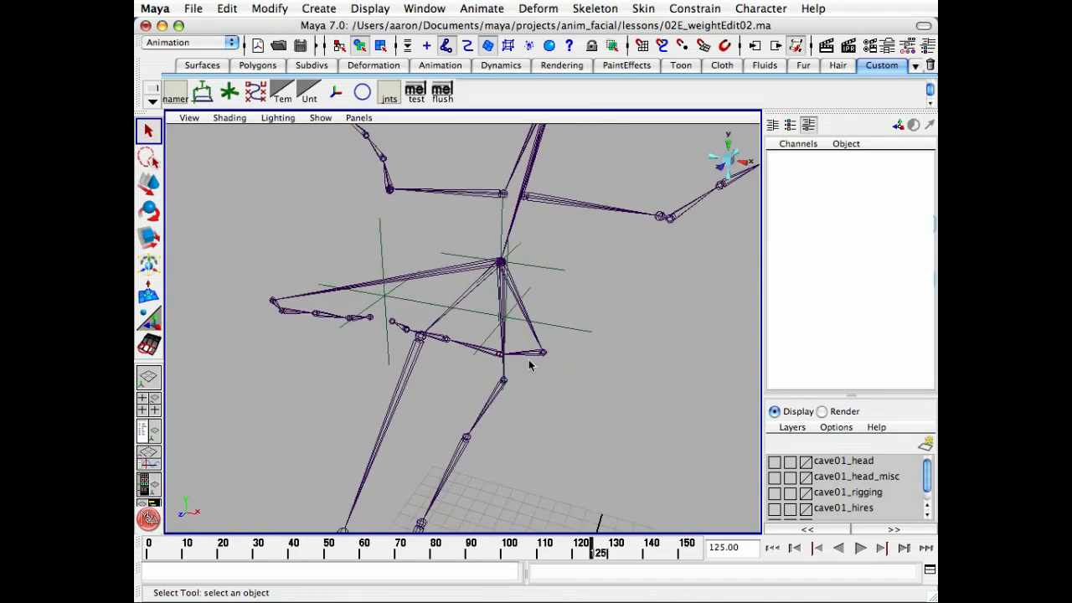
Select cave01_l_brow01_jnt and cave01_r_brow01_jnt and unparent both brow chains from the head joint
click(536, 356)
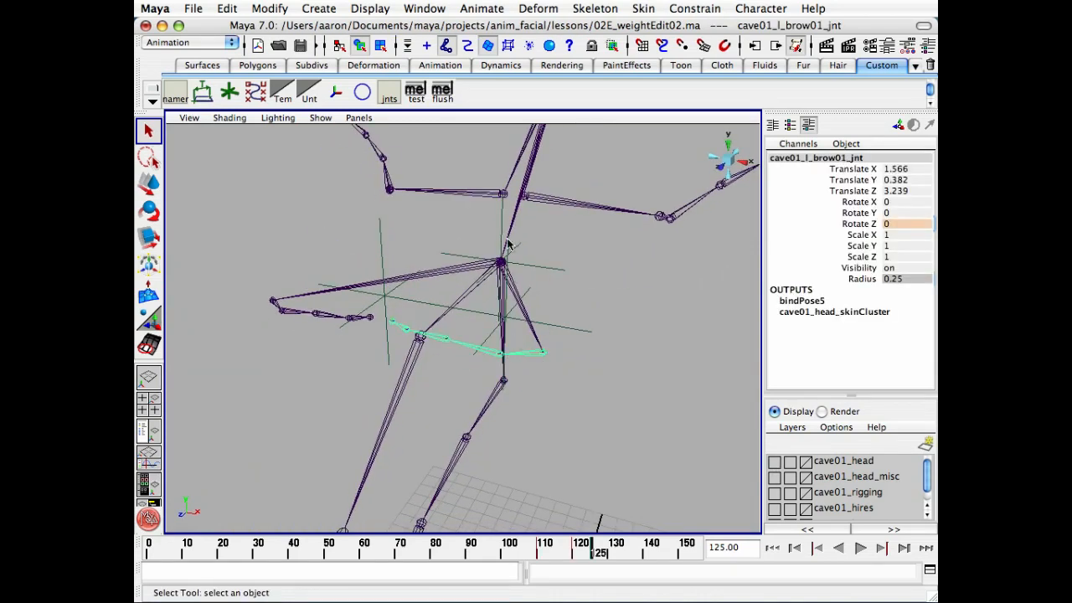
alt+drag(362, 332, 341, 346)
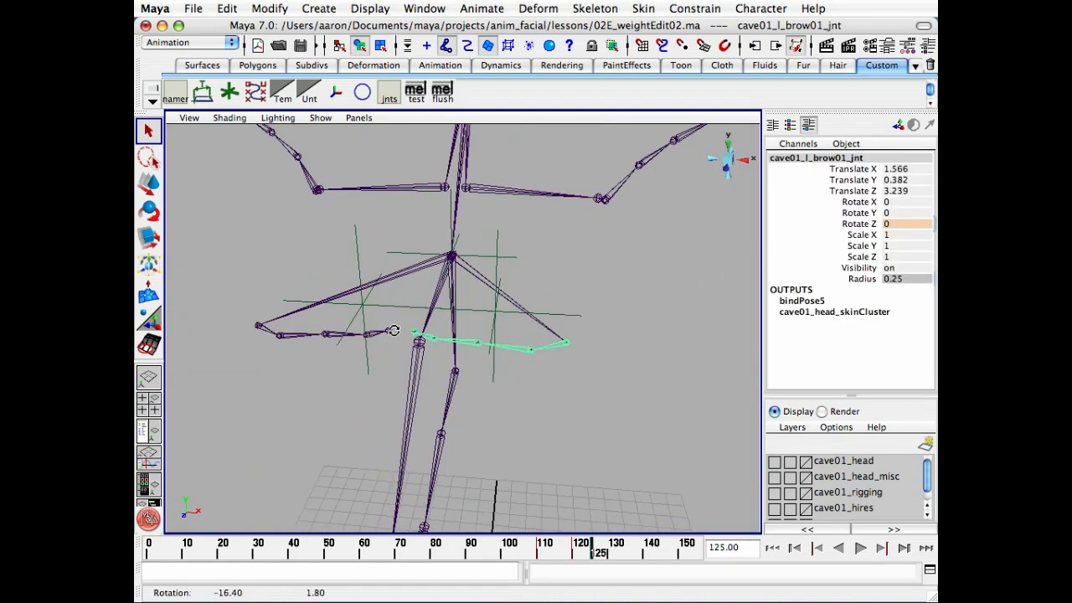
shift+click(269, 334)
alt+drag(269, 334, 318, 344)
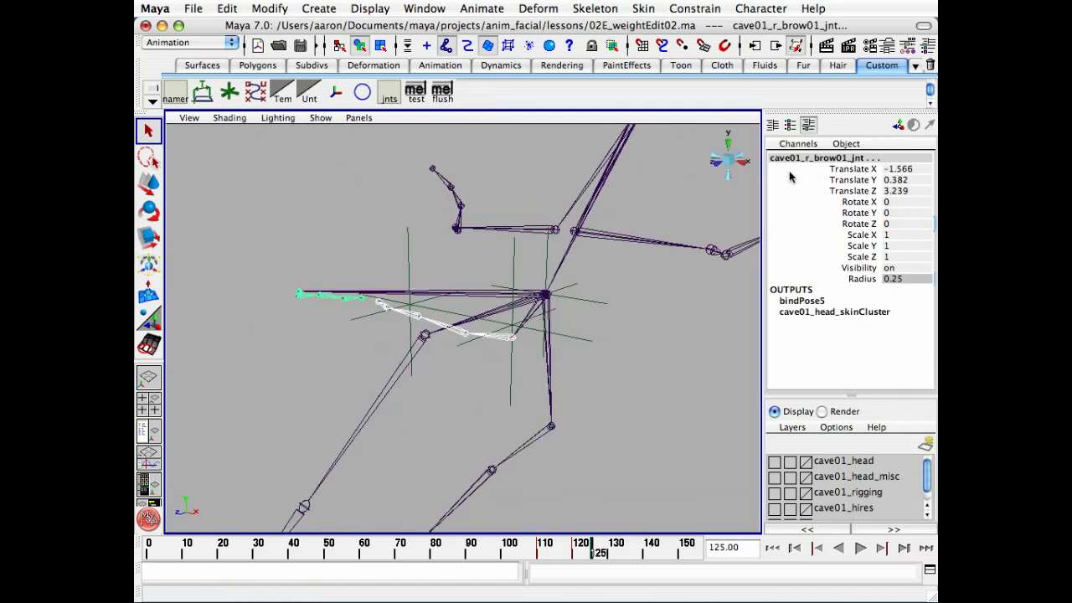
click(227, 8)
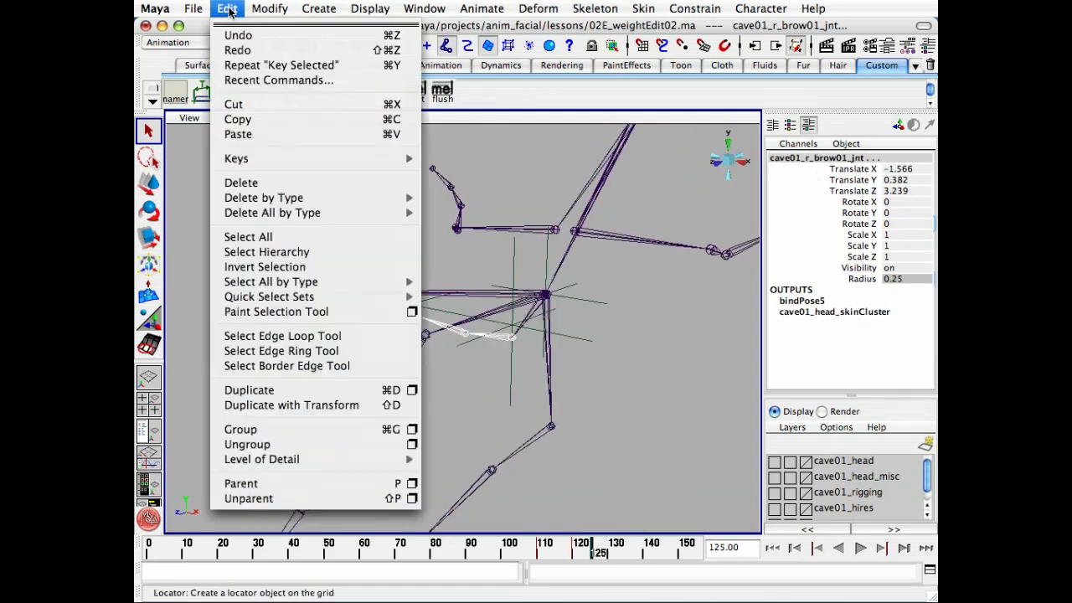
click(249, 498)
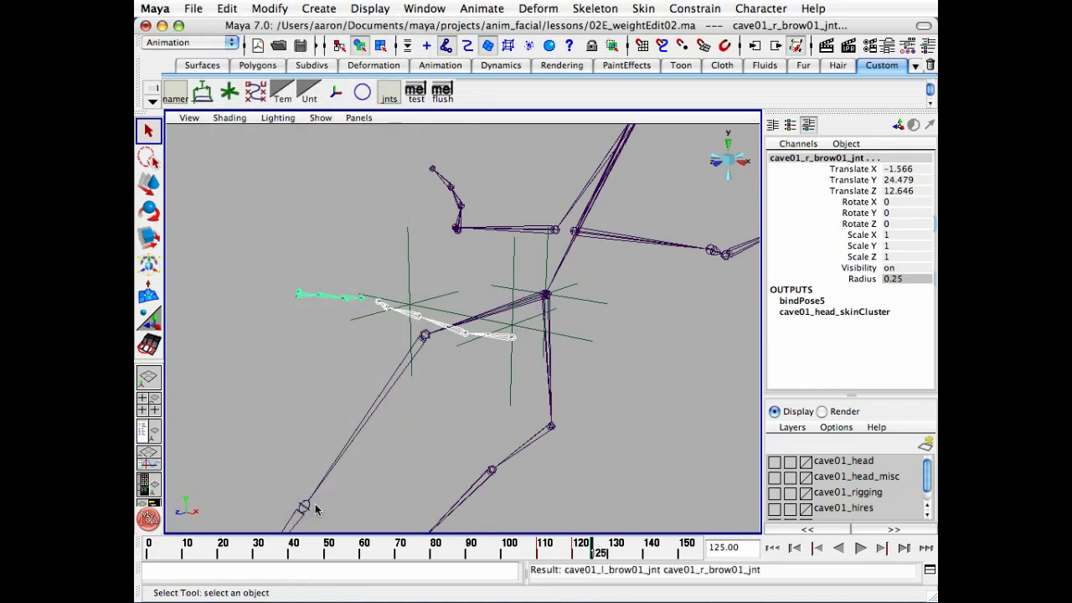
Play the animation to check the detached brow chains, return to frame 0, deselect them and examine the skeleton from the side
key(alt+v)
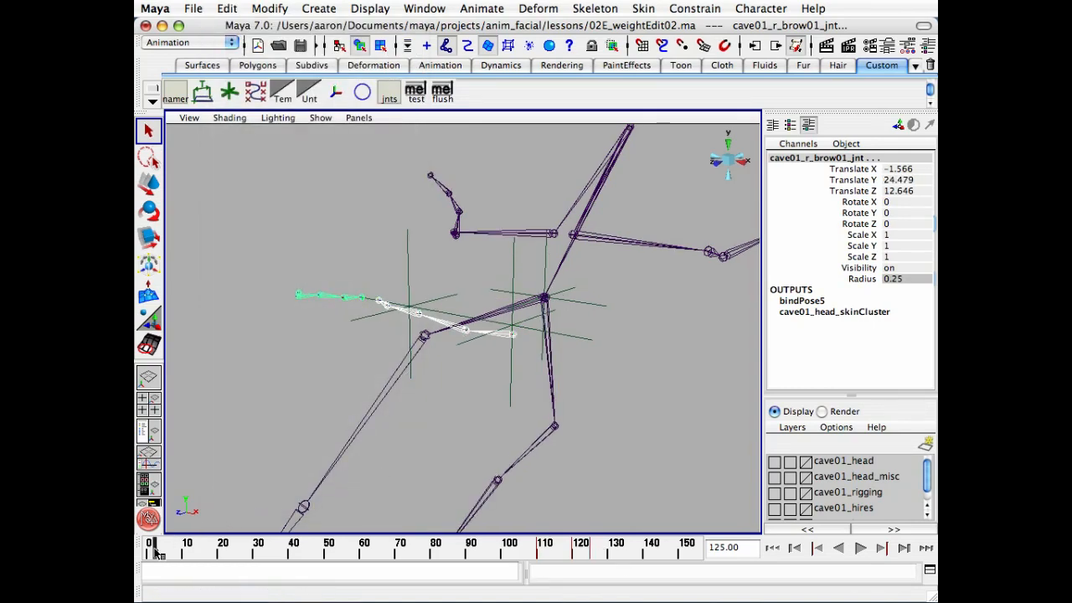
drag(243, 552, 136, 548)
alt+drag(497, 369, 503, 392)
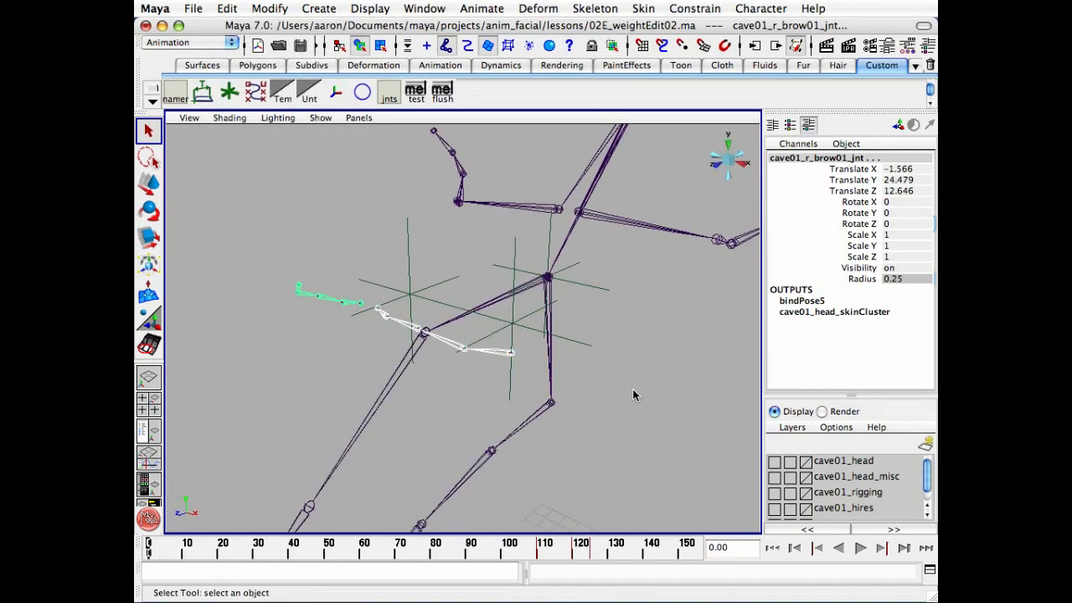
click(609, 374)
alt+drag(608, 377, 505, 326)
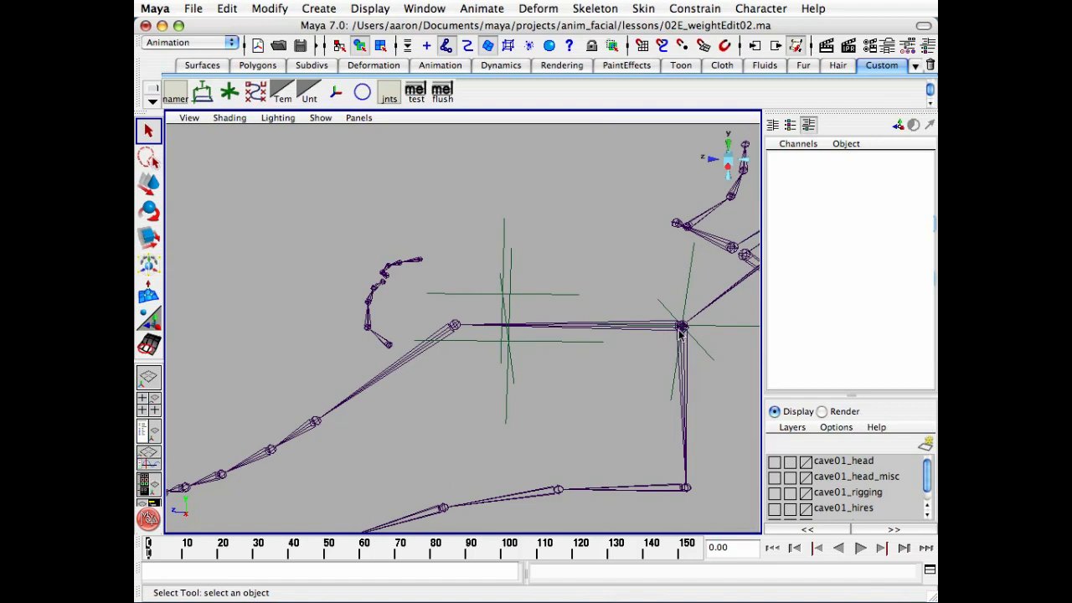
alt+drag(410, 359, 395, 368)
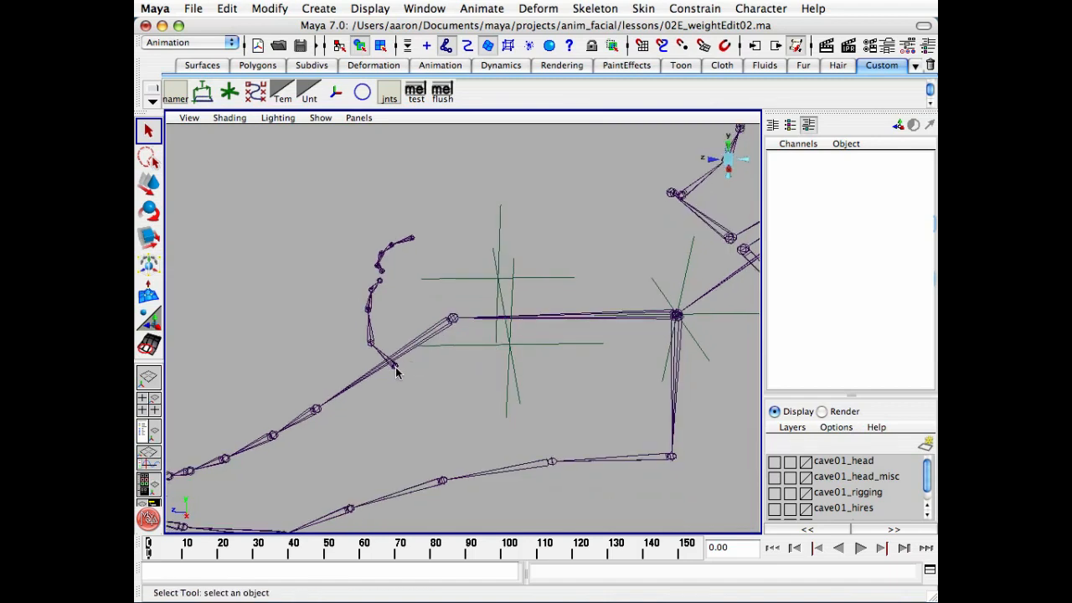
alt+drag(403, 370, 530, 338)
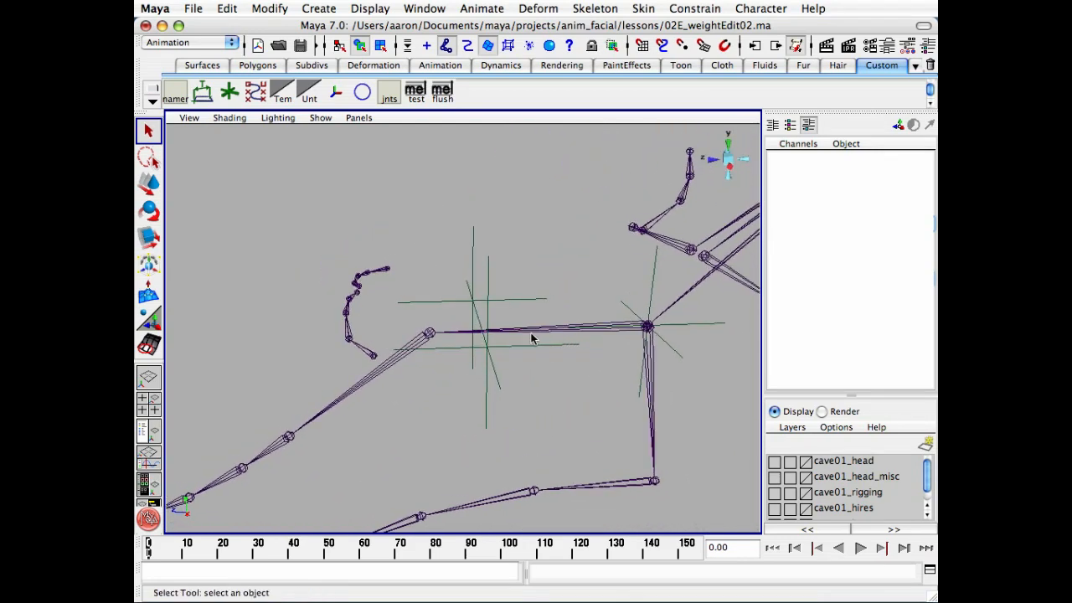
Select the head joint cave01_c_head03_jnt and duplicate it together with its child chain
click(595, 330)
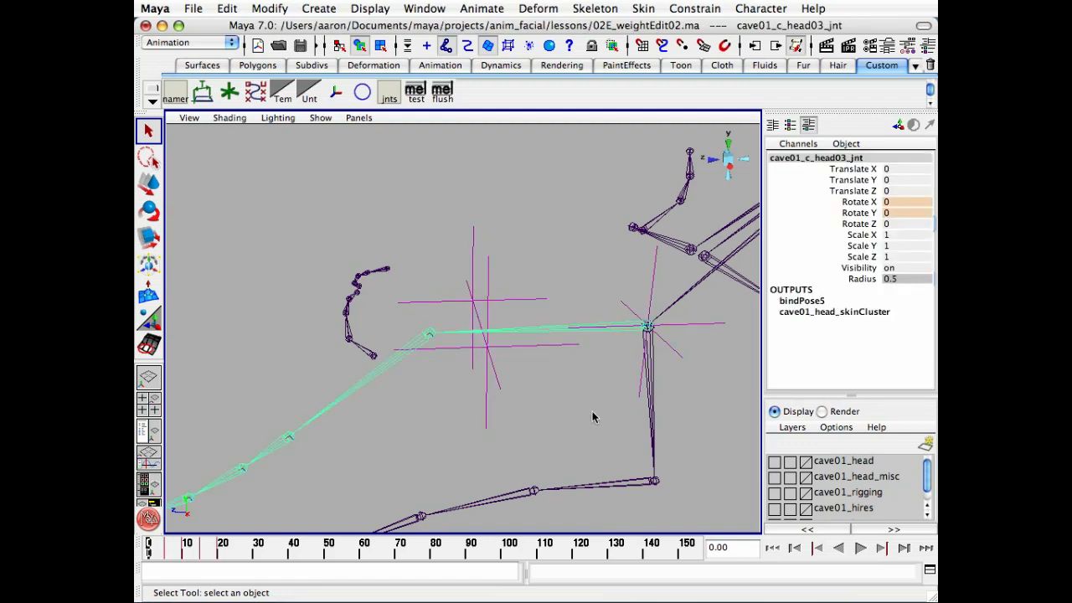
click(227, 8)
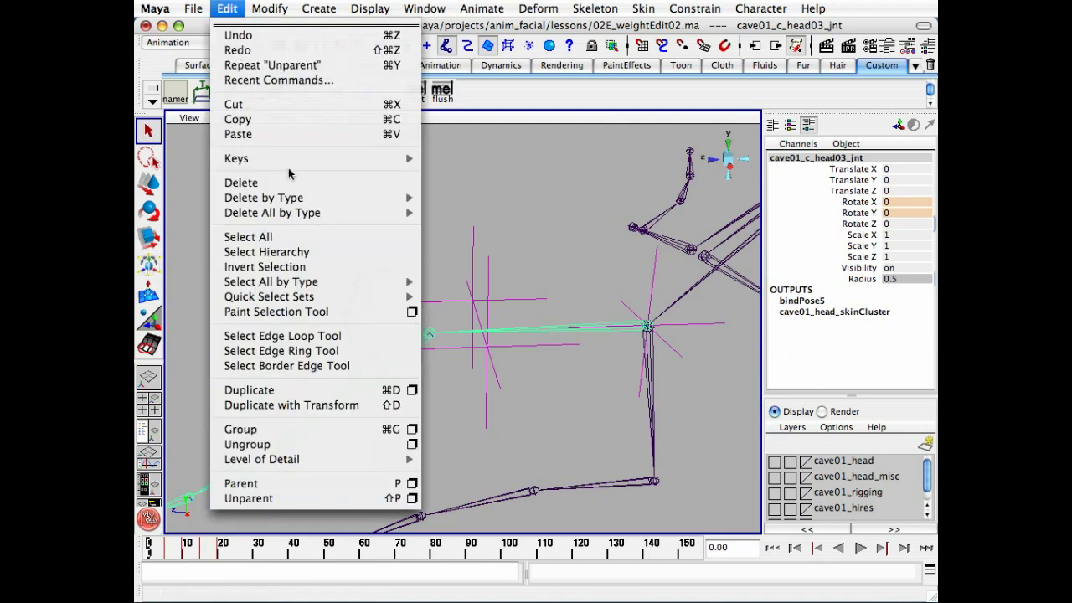
click(335, 390)
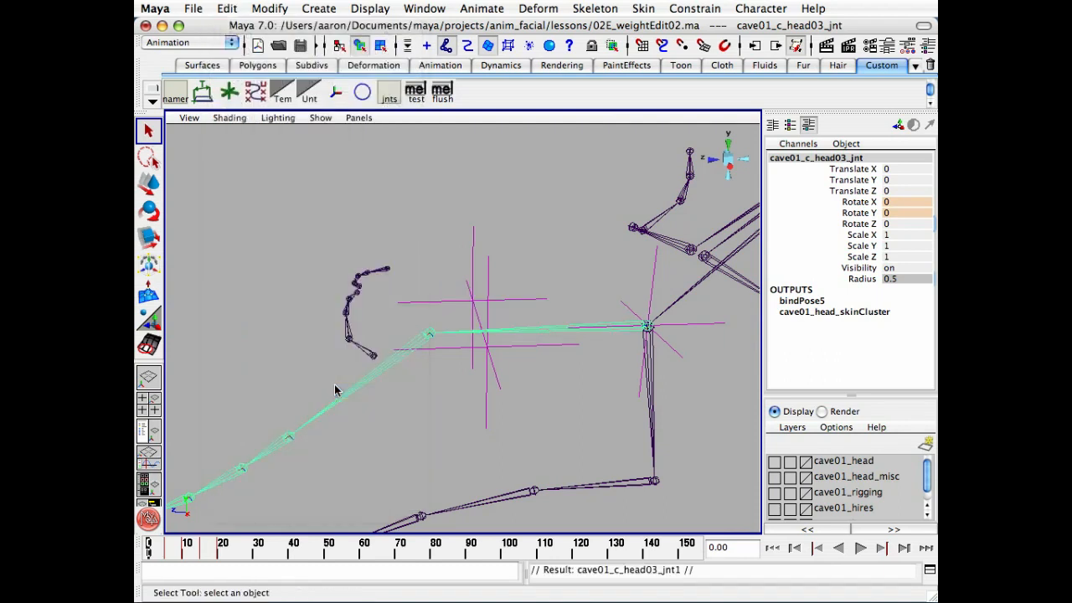
Find the duplicate cave01_c_head03_jnt1 in the Hypergraph and delete its child chain starting at cave01_c_upjaw01_jnt
key(shift+h)
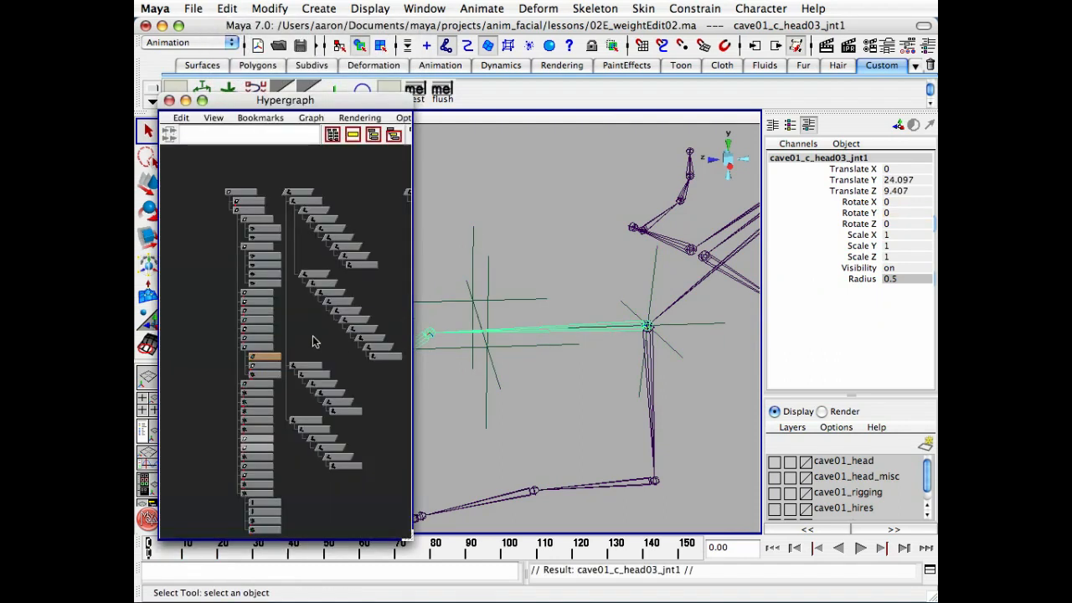
key(f)
alt+right_drag(348, 353, 256, 352)
alt+middle_drag(256, 352, 248, 309)
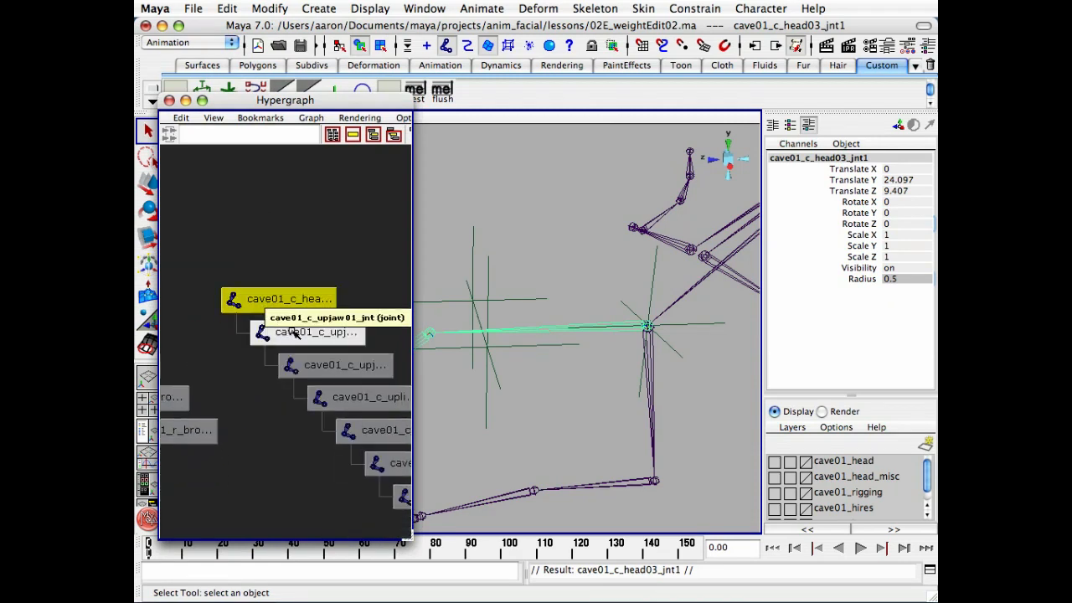
click(303, 333)
key(Delete)
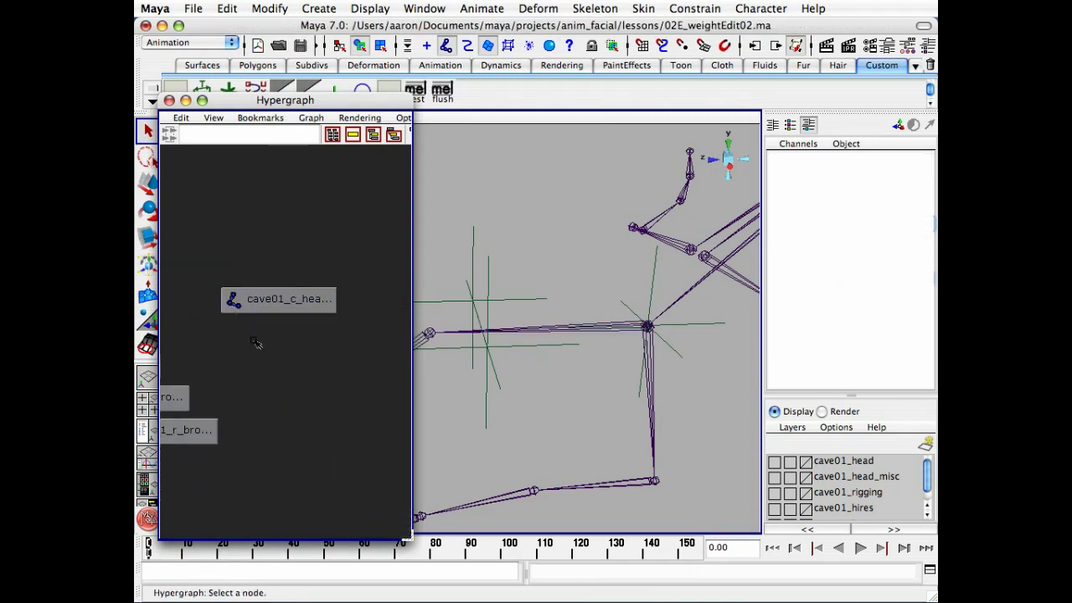
Rename the duplicated joint in the Hypergraph as cave01_l_browBase_jnt
alt+right_drag(254, 342, 327, 303)
alt+middle_drag(327, 303, 338, 313)
ctrl+double_click(305, 256)
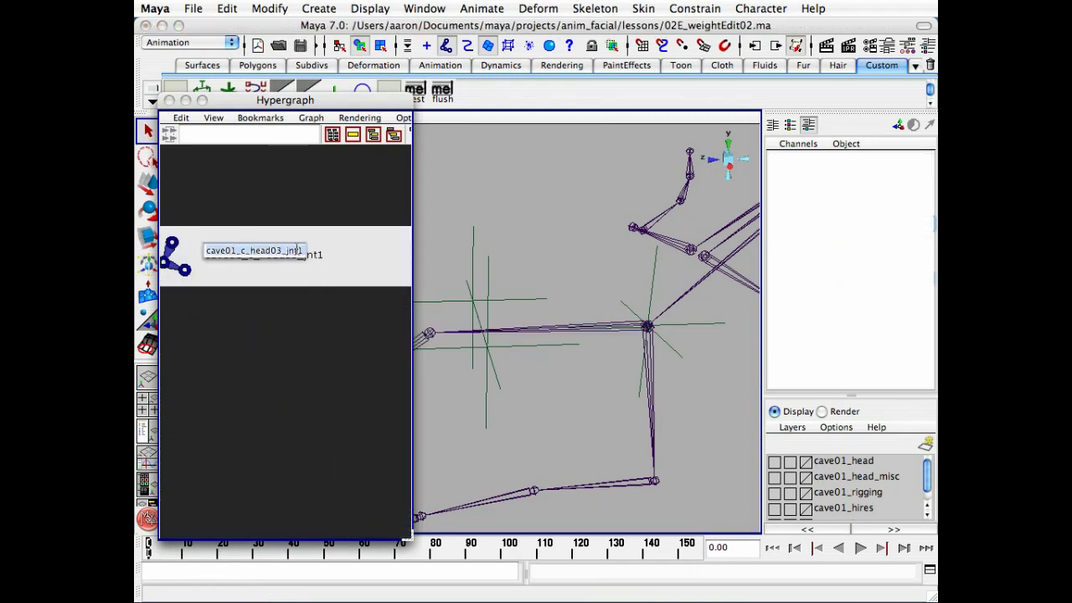
click(298, 250)
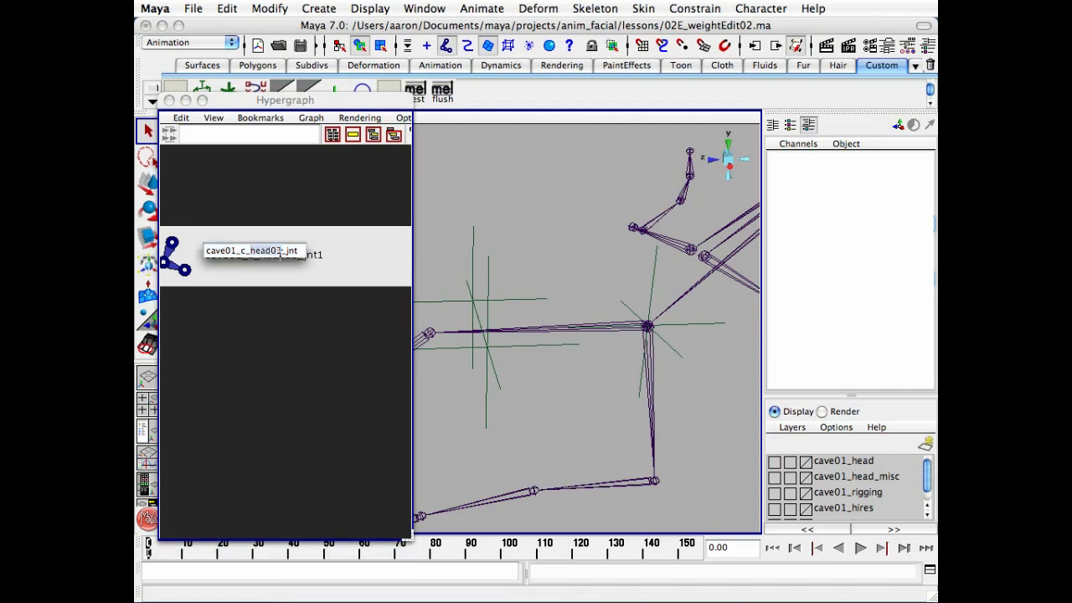
text(br)
text(ow)
text(l)
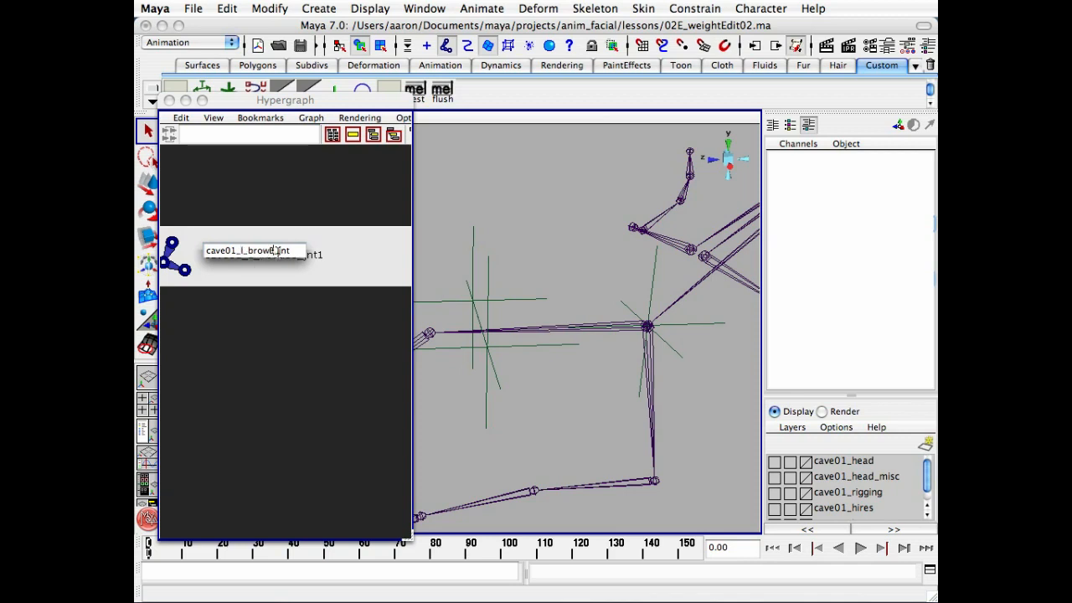
text(Base)
key(Return)
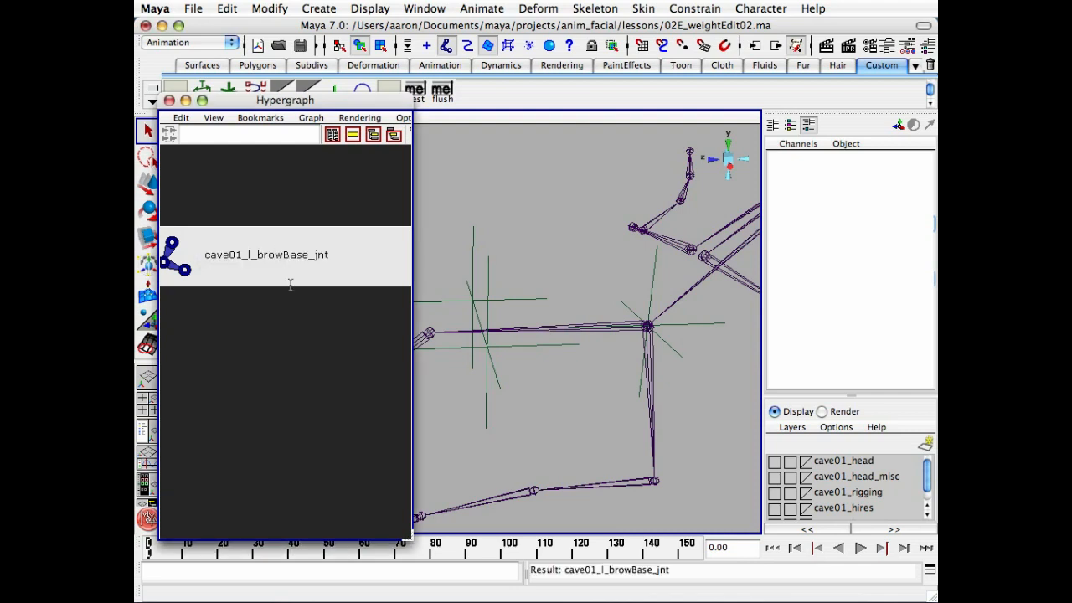
Select cave01_l_browBase_jnt, enlarge the Rotate manipulator, try rotating the joint about Y and undo the rotation
click(270, 283)
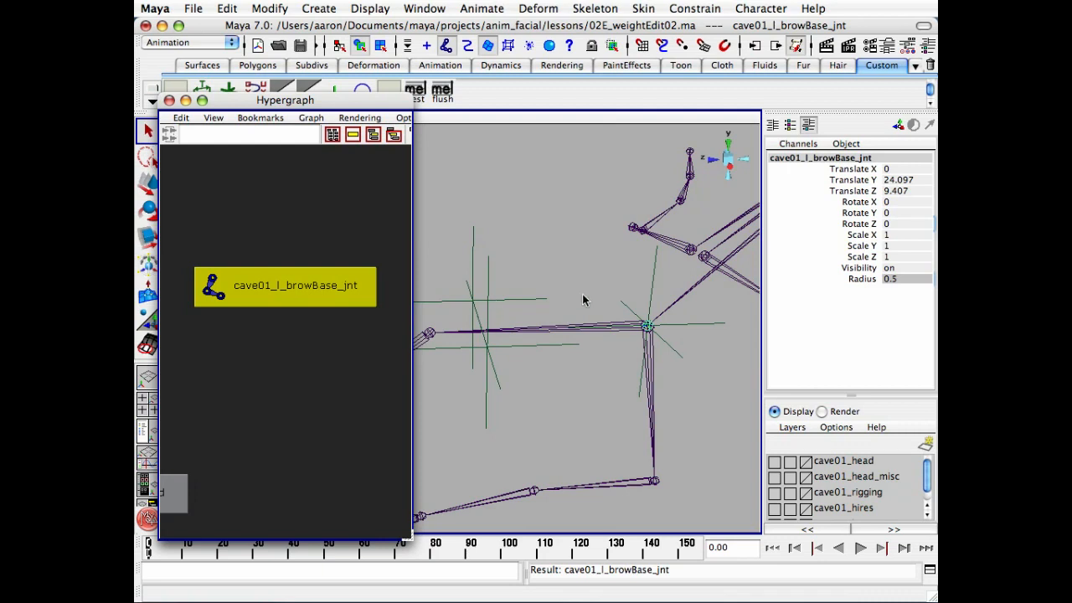
key(w)
key(e)
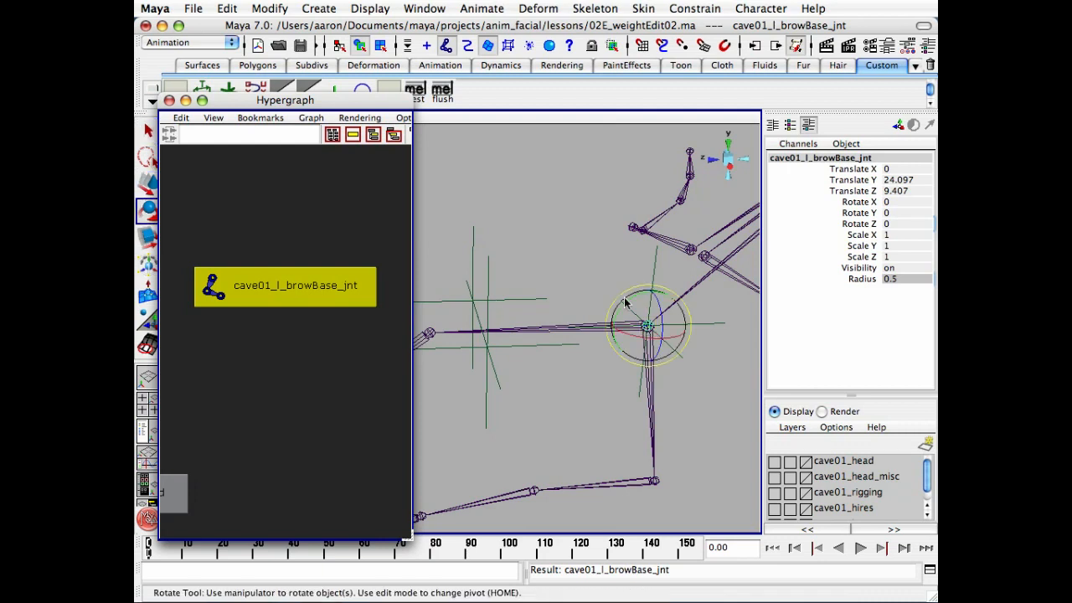
key(equal)
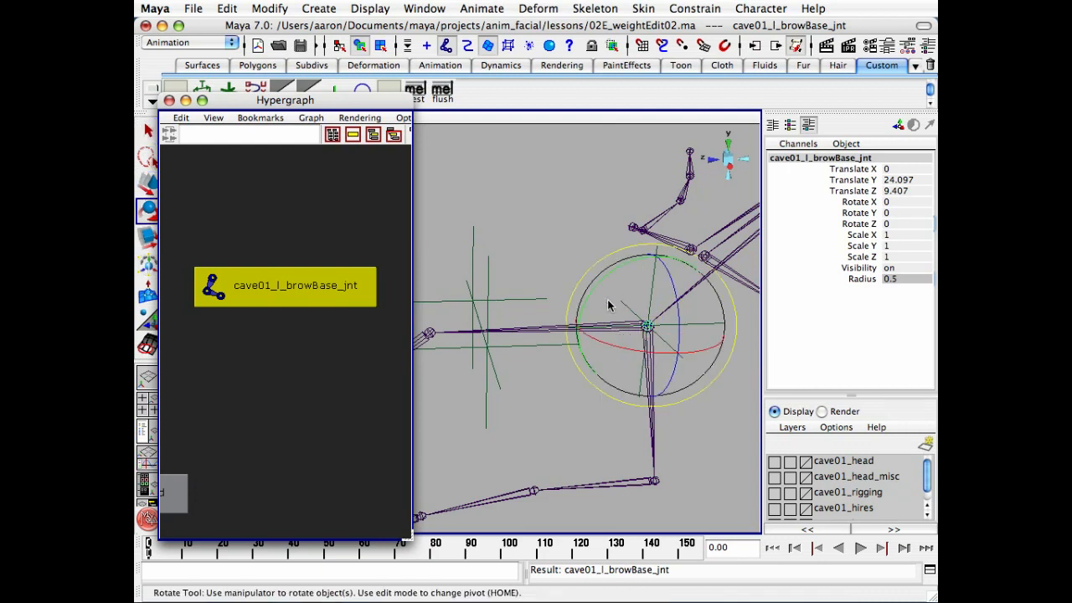
drag(592, 301, 609, 273)
key(z)
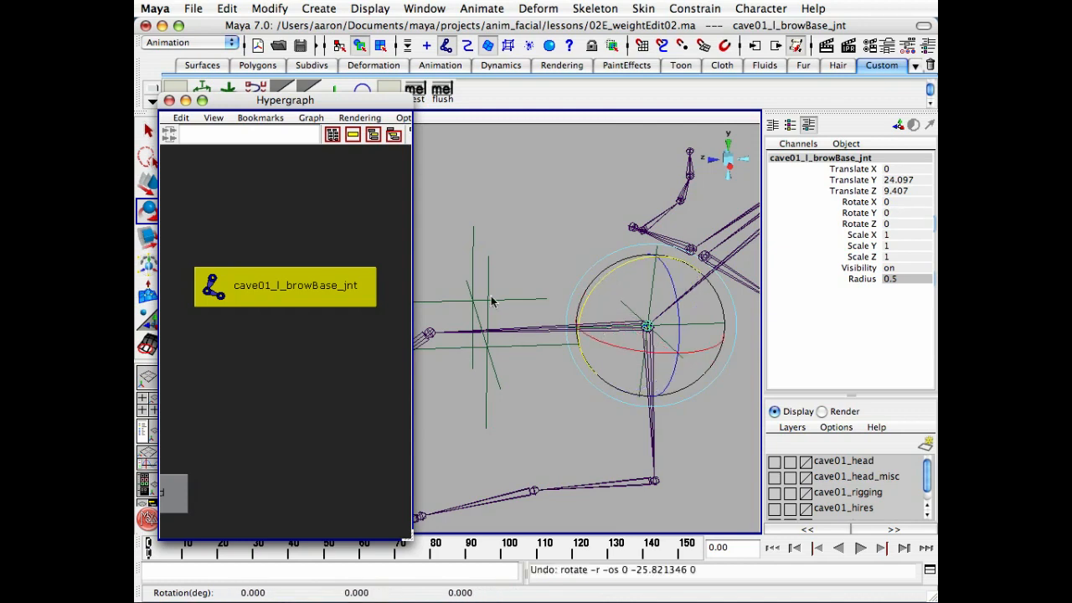
Mirror cave01_l_browBase_jnt across YZ with behavior mirroring, replacing _l_ with _r_, and deselect the joints
key(w)
alt+drag(584, 332, 591, 329)
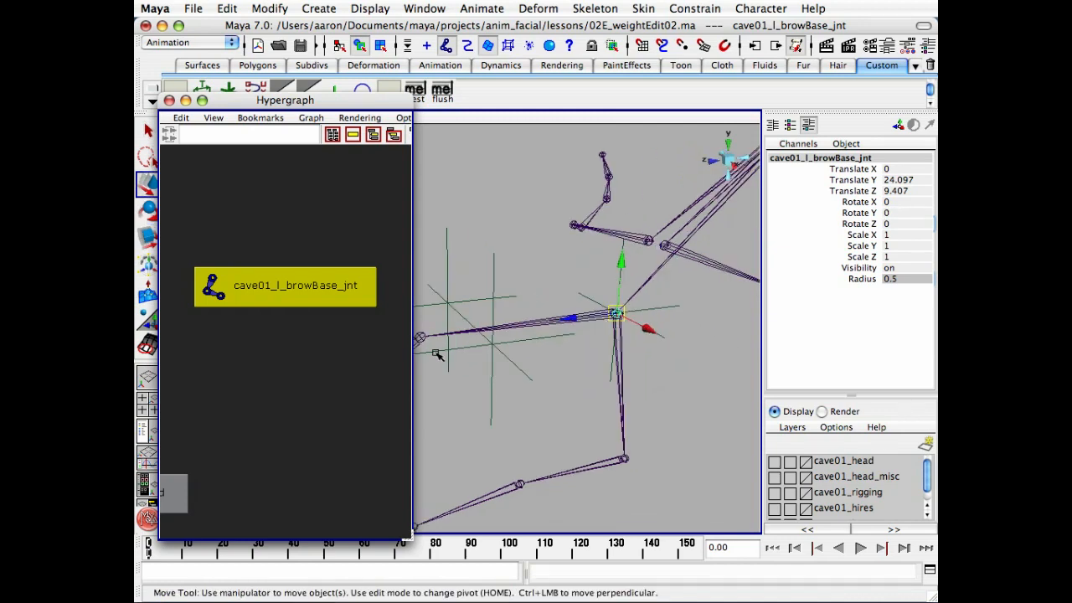
click(597, 8)
mouse_move(658, 209)
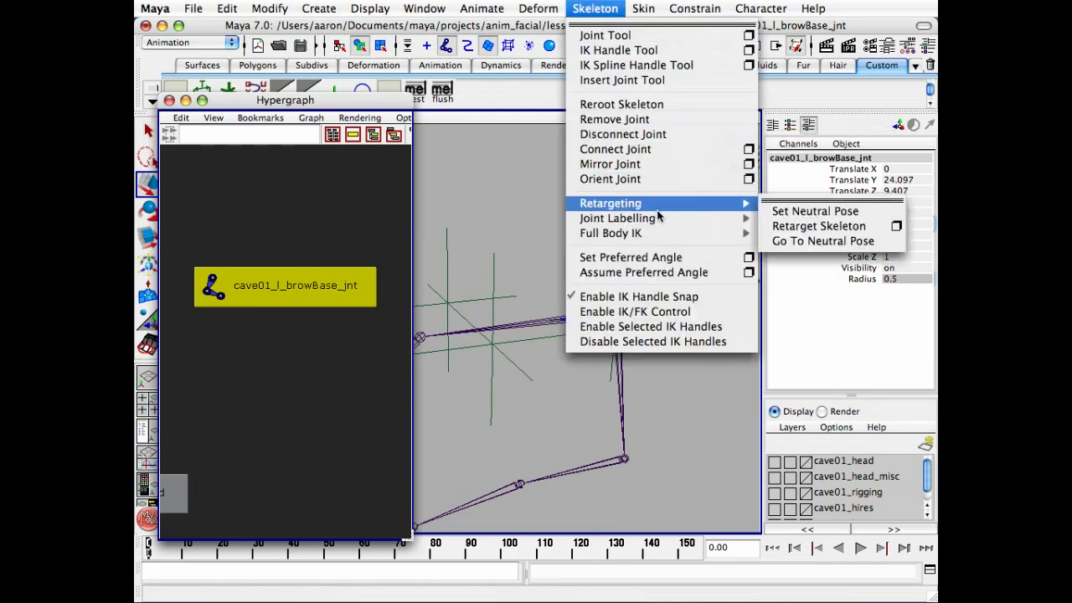
click(656, 164)
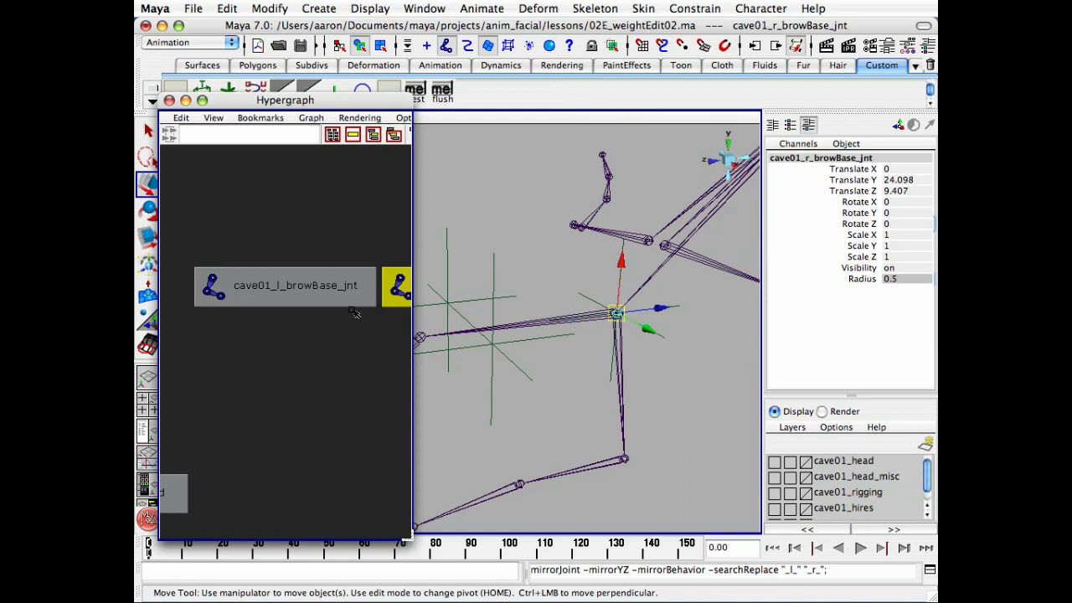
click(295, 286)
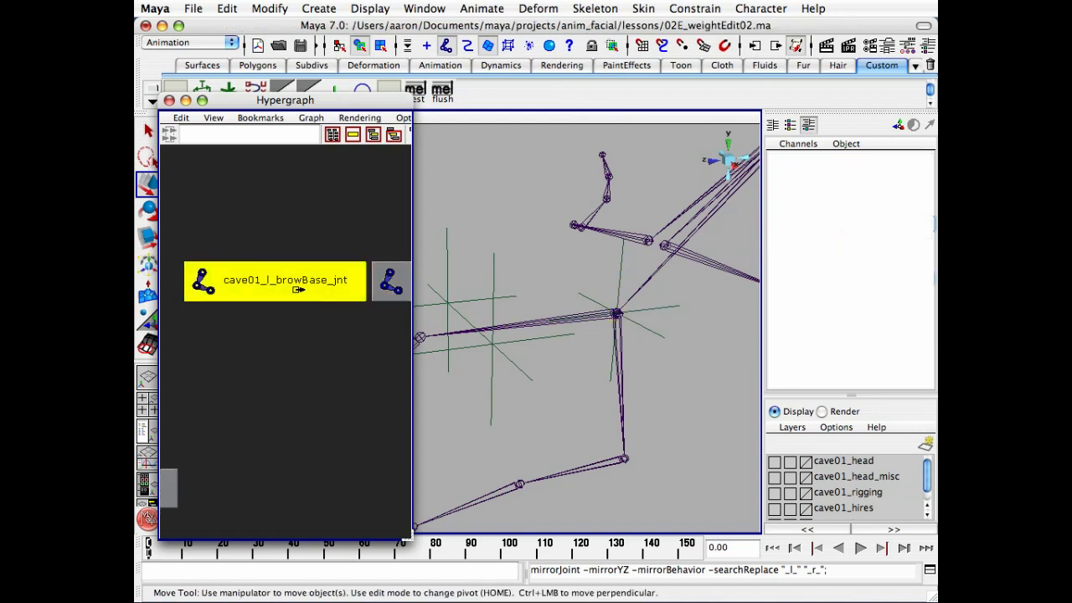
click(402, 284)
click(505, 424)
Parent cave01_l_brow01_jnt under cave01_l_browBase_jnt in the Hypergraph
alt+right_drag(310, 333, 232, 326)
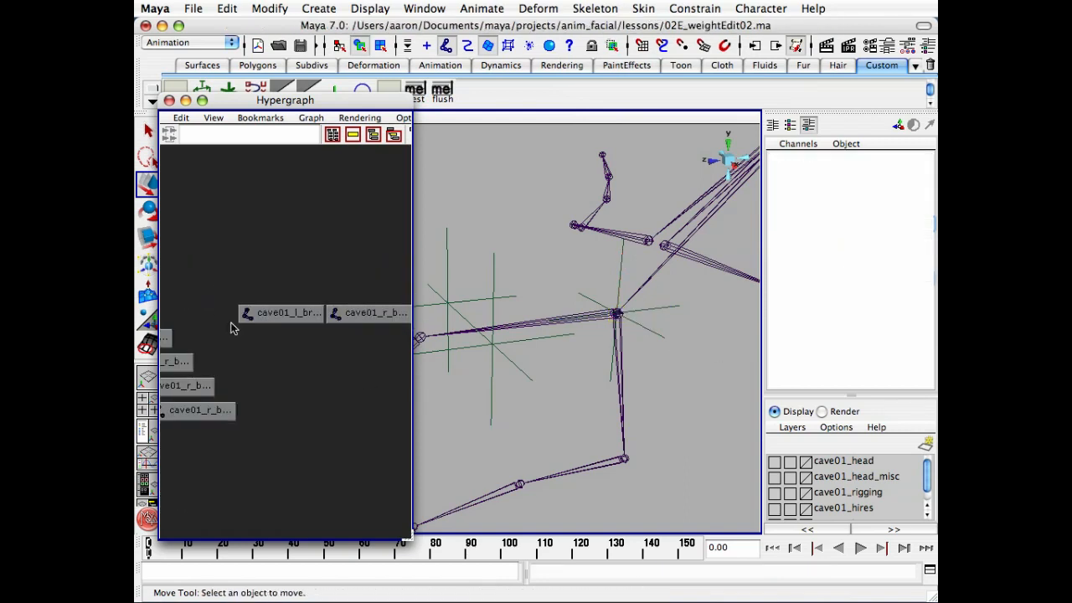
alt+middle_drag(232, 325, 287, 311)
alt+right_drag(287, 312, 314, 306)
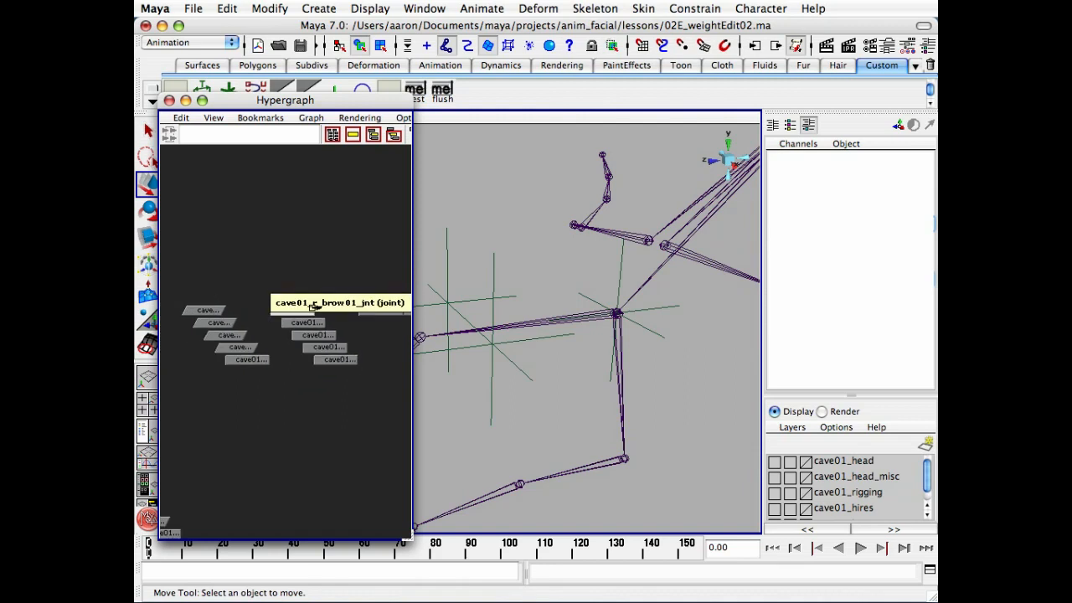
alt+middle_drag(551, 295, 634, 277)
click(219, 309)
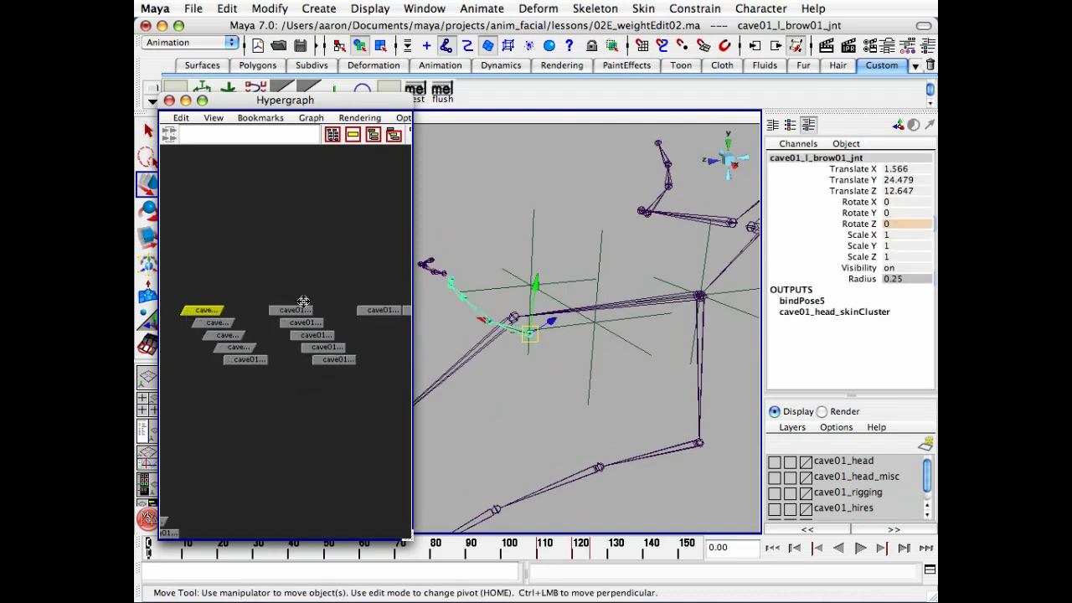
alt+middle_drag(299, 303, 177, 331)
middle_drag(262, 336, 261, 338)
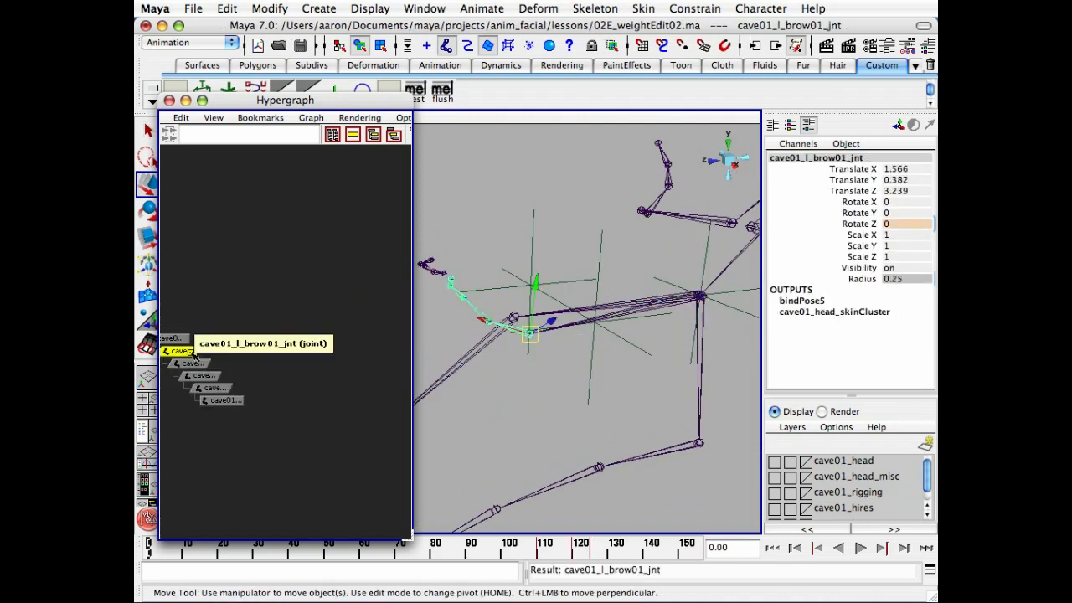
Parent cave01_r_brow01_jnt under cave01_r_browBase_jnt in the Hypergraph and clear the selection
click(187, 326)
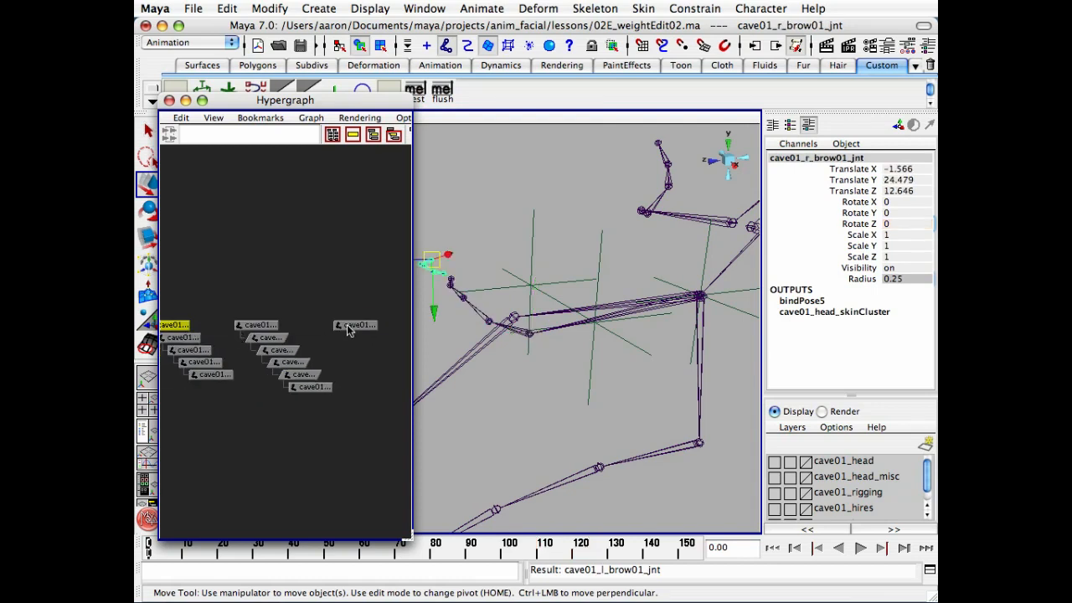
middle_drag(349, 331, 347, 330)
click(226, 350)
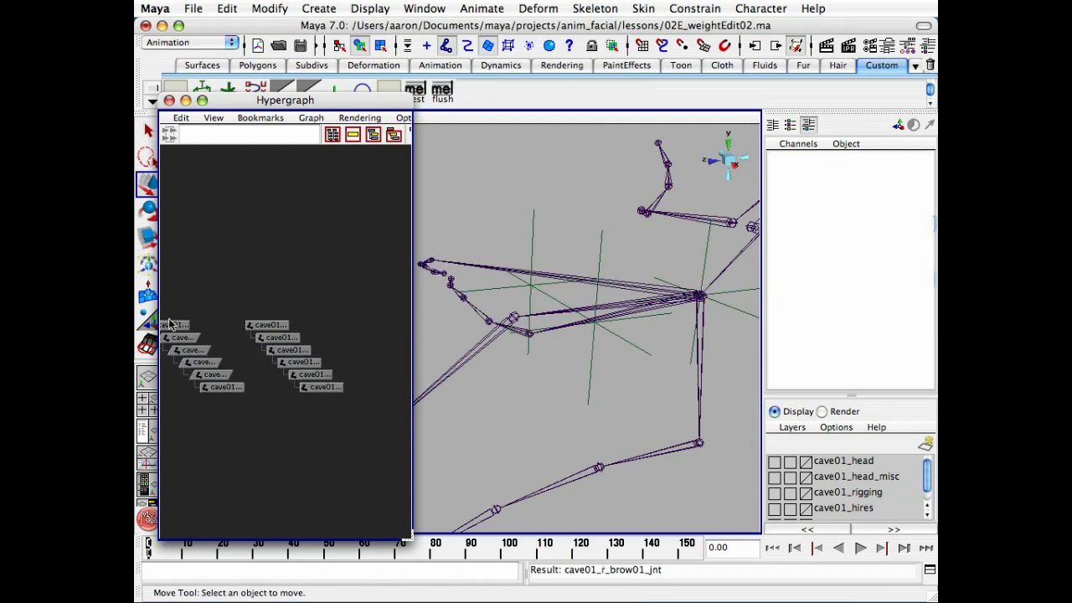
Select both browBase joints, test-rotate the brow chains about two axes, undo each rotation and deselect them
drag(171, 318, 287, 327)
alt+right_drag(553, 313, 466, 320)
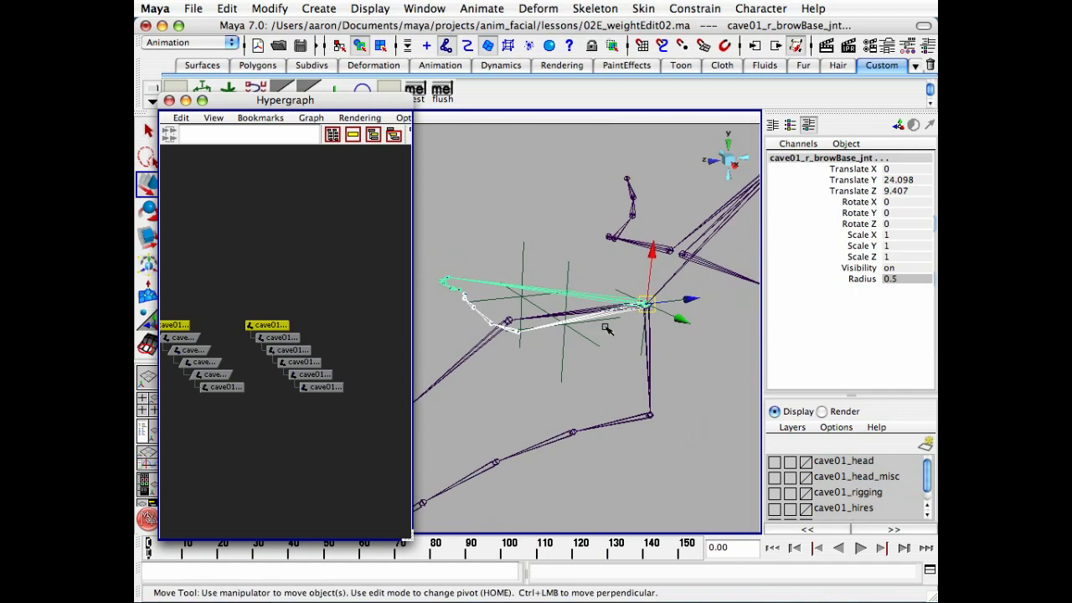
key(e)
drag(594, 284, 596, 270)
key(z)
mouse_move(624, 327)
mouse_down()
mouse_move(627, 310)
mouse_move(625, 335)
mouse_up()
key(z)
click(324, 306)
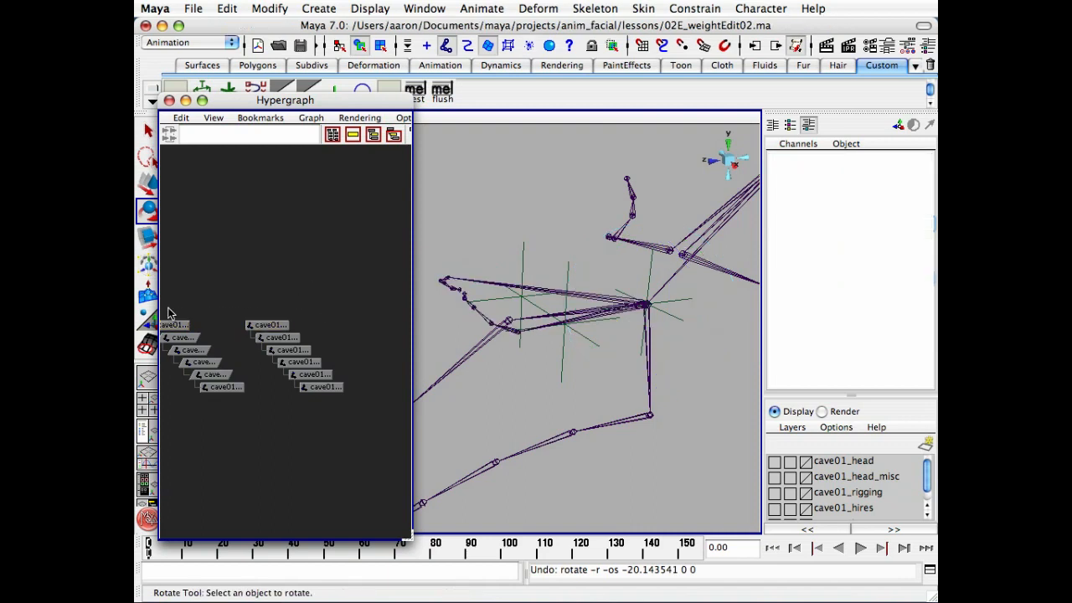
Select cave01_l_browBase_jnt and cave01_r_browBase_jnt and parent both under the head joint cave01_c_head03_jnt
drag(167, 308, 281, 327)
key(q)
alt+drag(591, 362, 621, 336)
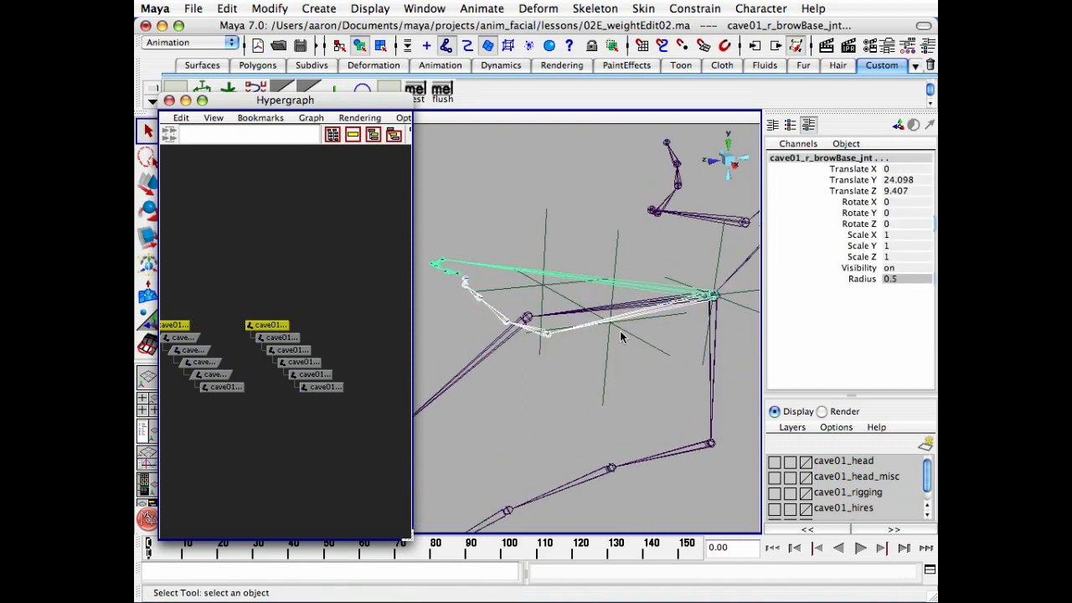
click(560, 315)
key(p)
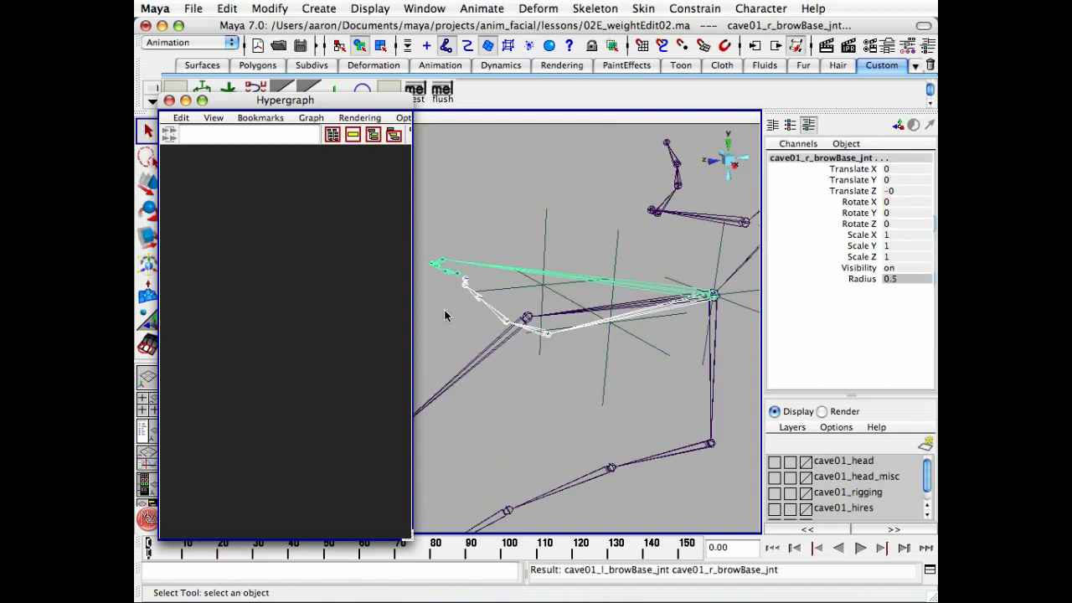
Close the Hypergraph, make the cave01_head layer visible and switch the view to shaded display
click(169, 101)
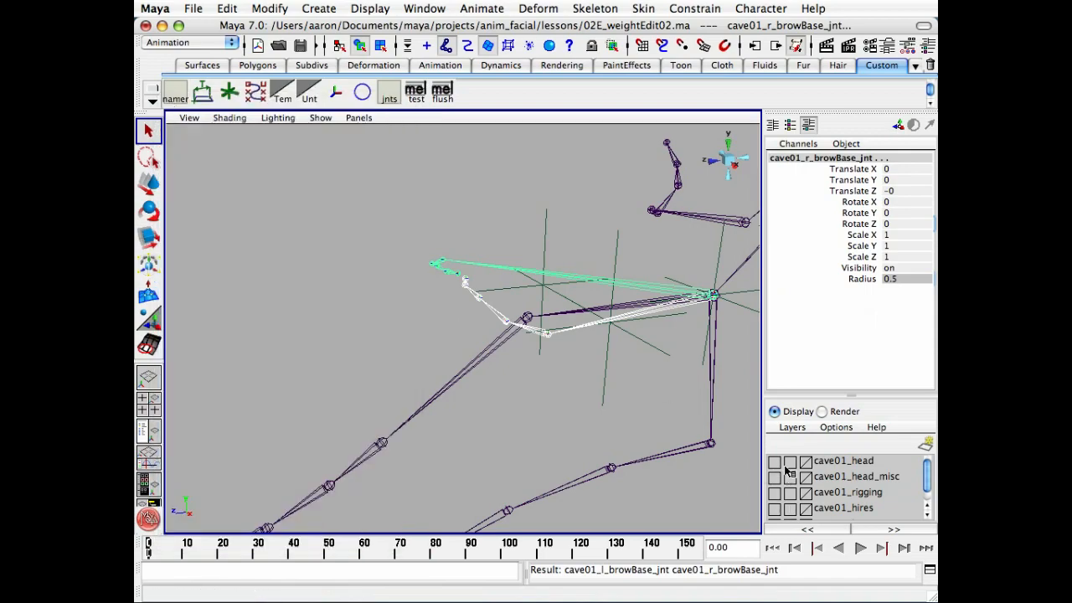
click(774, 462)
alt+right_drag(584, 401, 505, 409)
key(5)
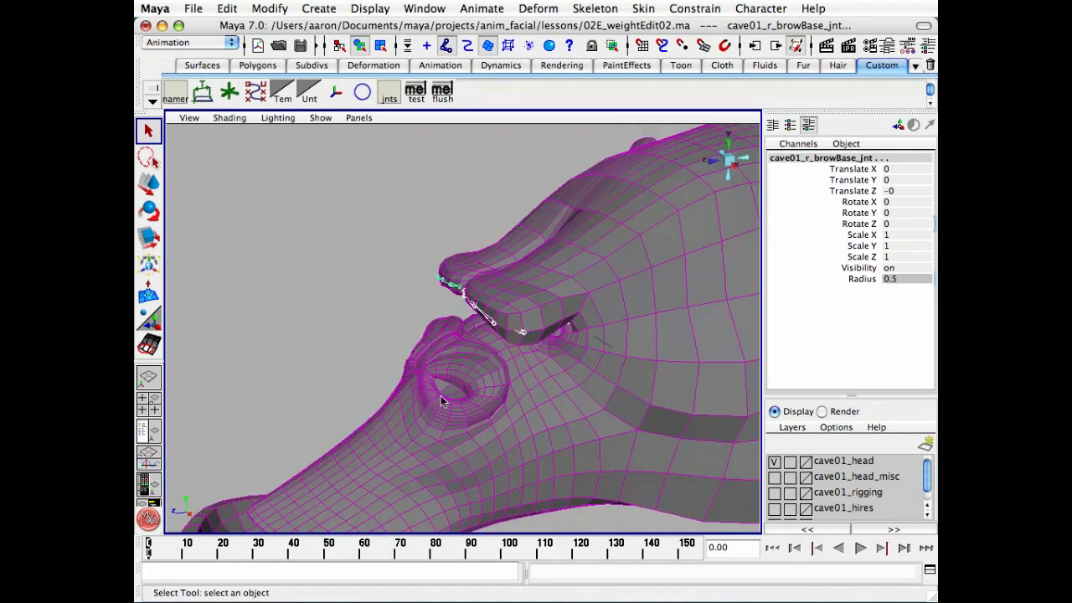
Deselect the joints and scrub the timeline back to frame 0 to check how the brows deform
alt+drag(444, 402, 497, 401)
click(327, 362)
alt+drag(327, 362, 502, 485)
drag(516, 556, 147, 562)
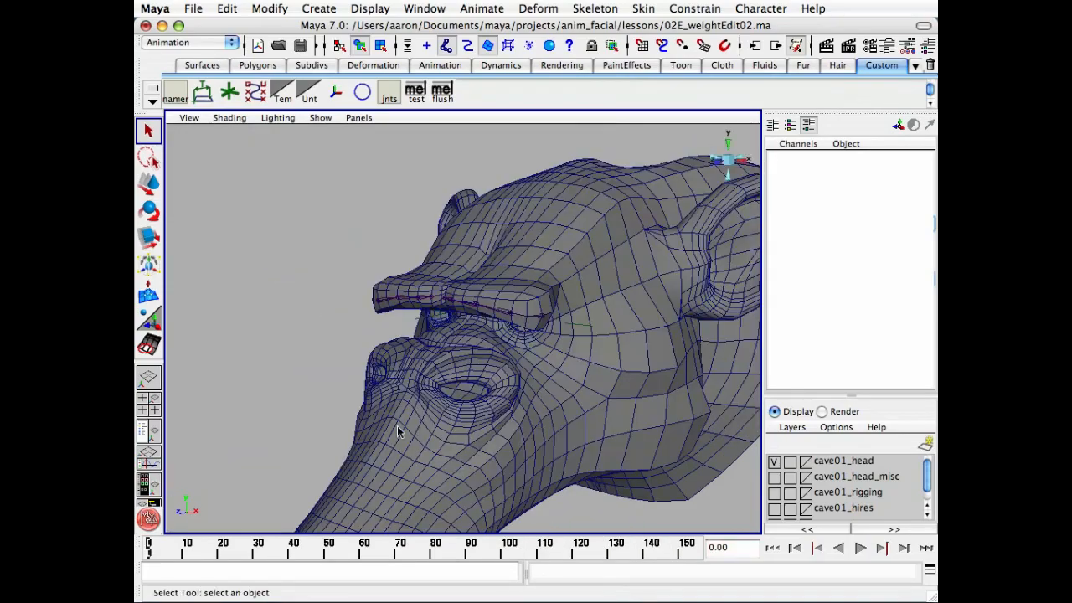
Select cave01_l_browBase_jnt through wireframe, return to shaded display, test-rotate the left brow and undo the rotation
key(4)
alt+drag(553, 307, 560, 312)
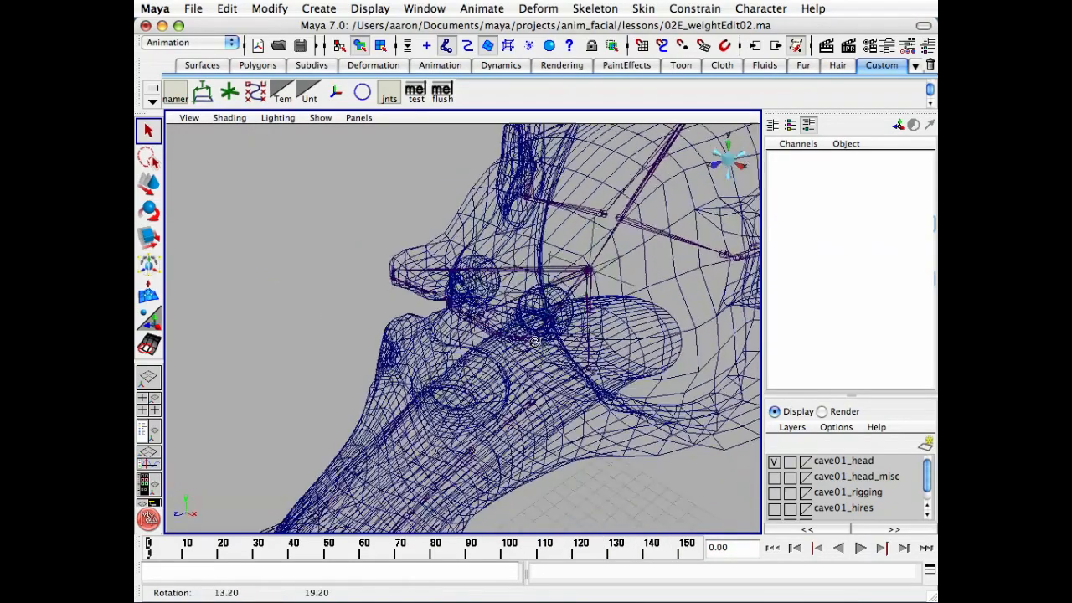
click(572, 298)
key(5)
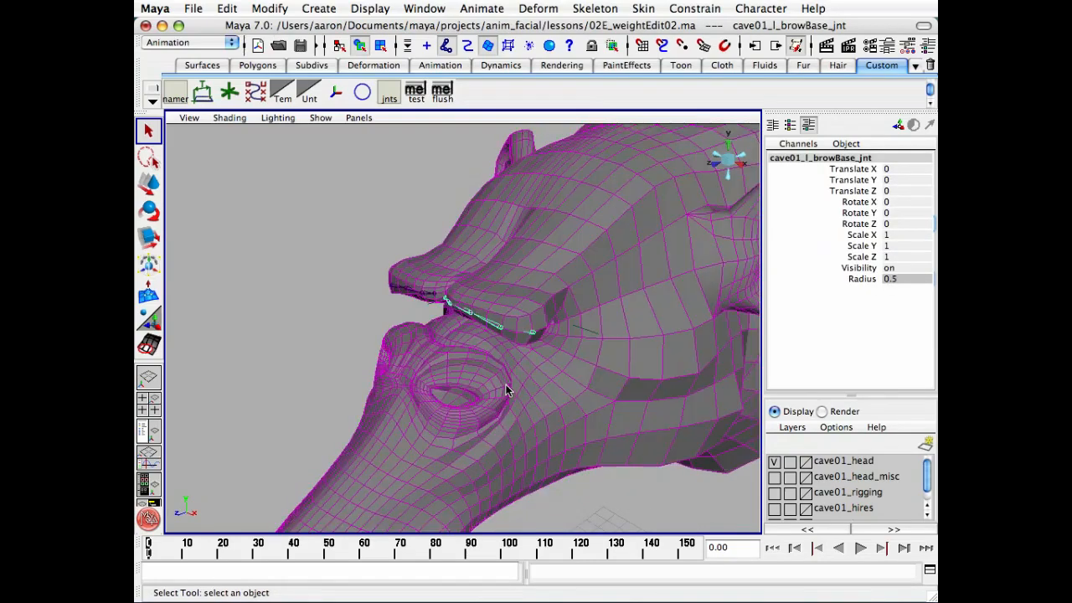
key(e)
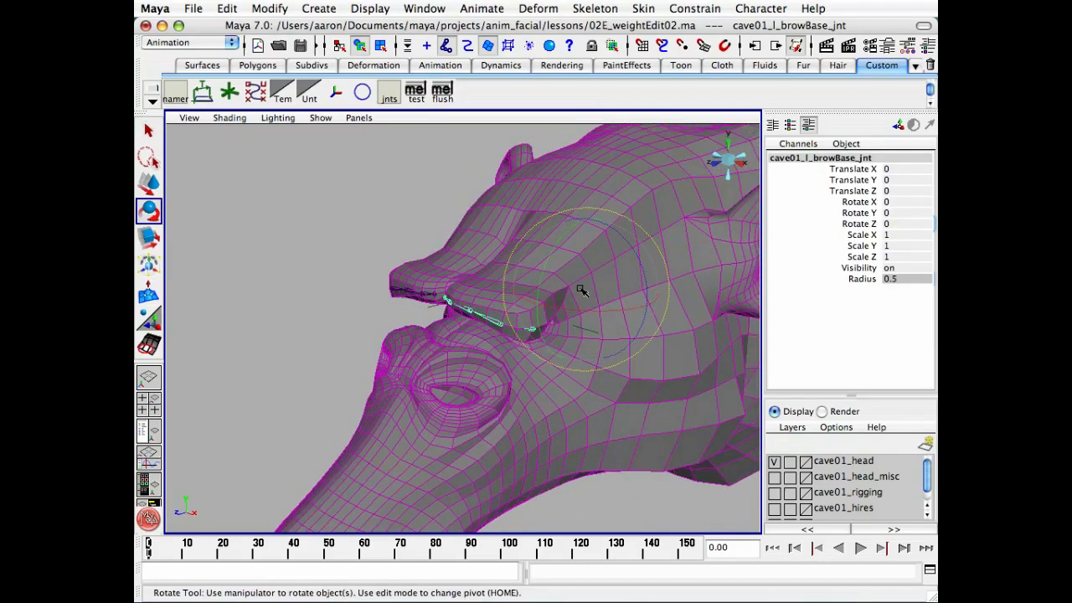
drag(582, 290, 620, 327)
key(z)
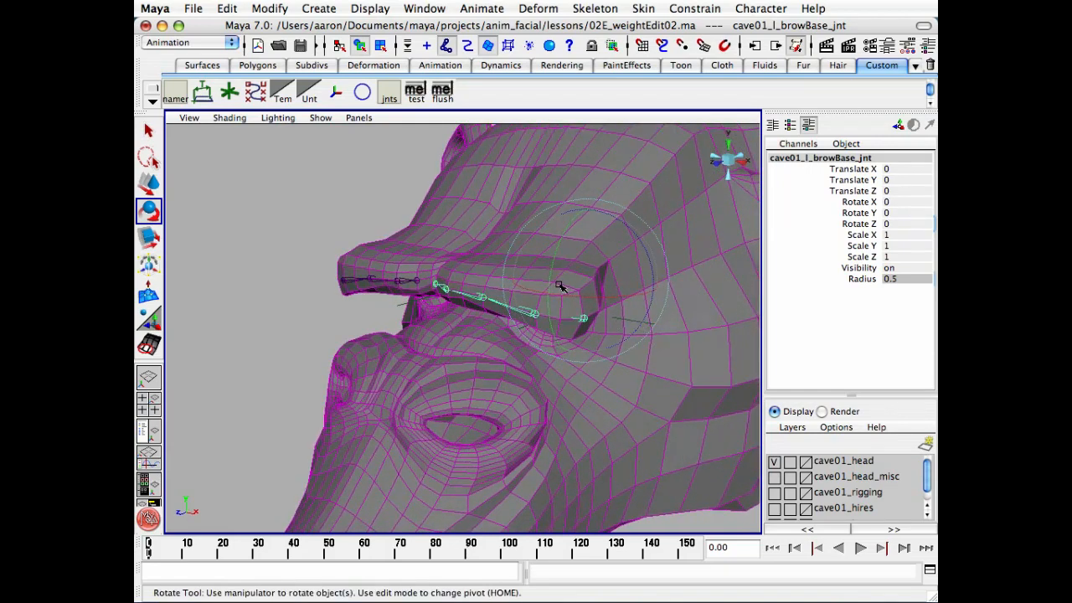
Test-rotate the left brow downward with cave01_l_browBase_jnt and undo the rotation
drag(609, 275, 598, 278)
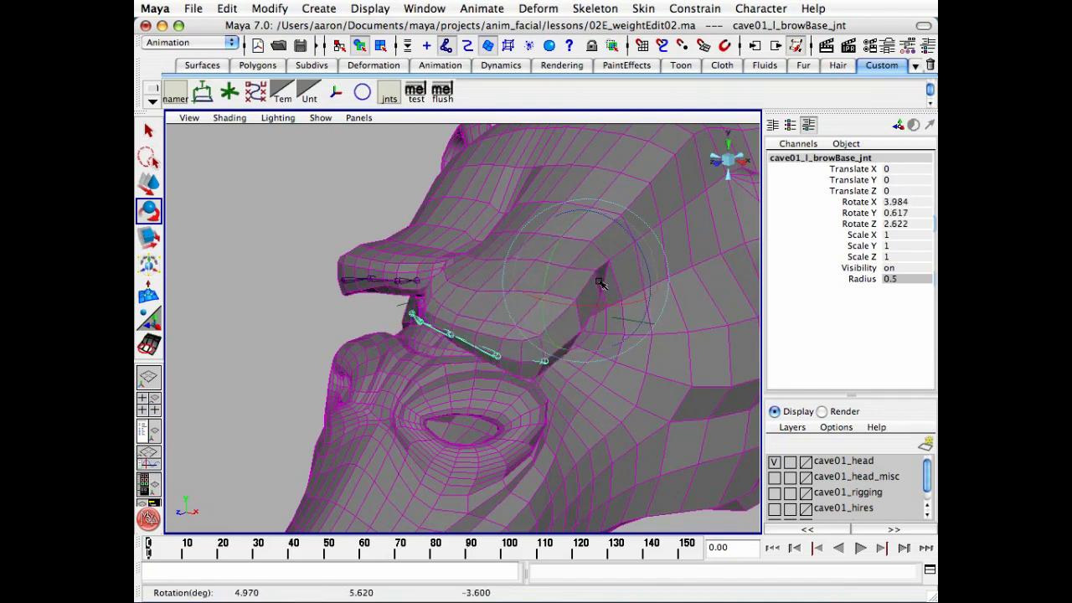
key(z)
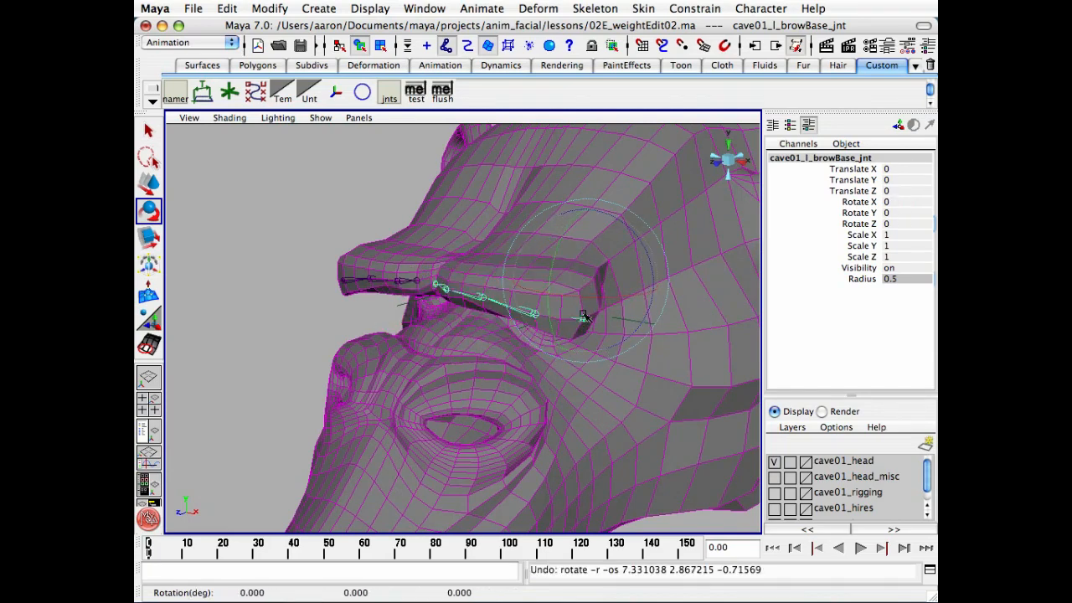
Hide the Visibility and Radius channels of cave01_l_browBase_jnt, and lock and hide its Translate X, Y and Z channels
drag(858, 267, 858, 279)
right_click(858, 275)
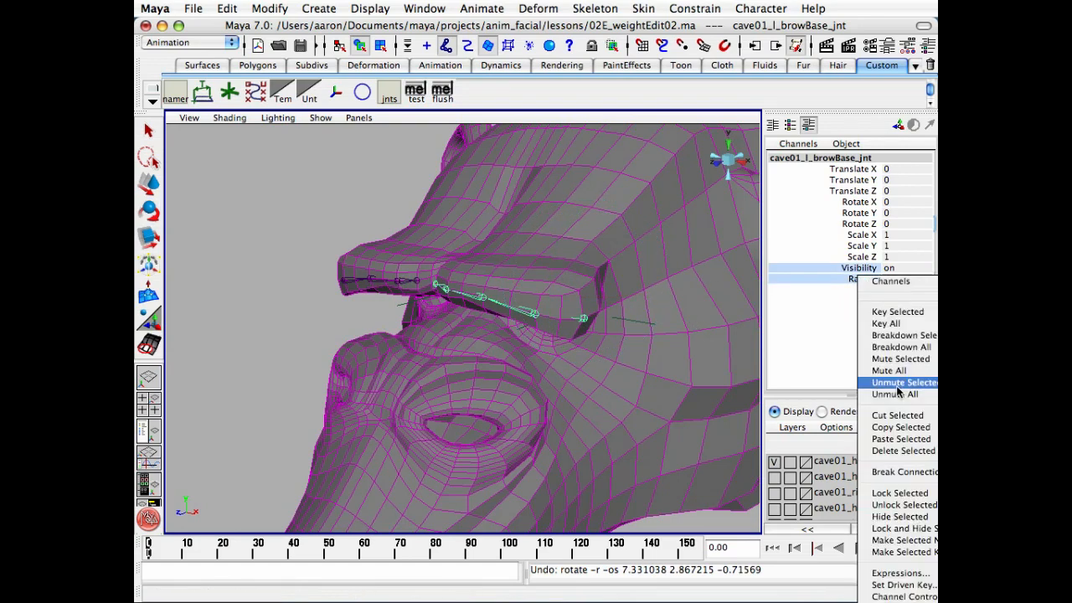
click(930, 520)
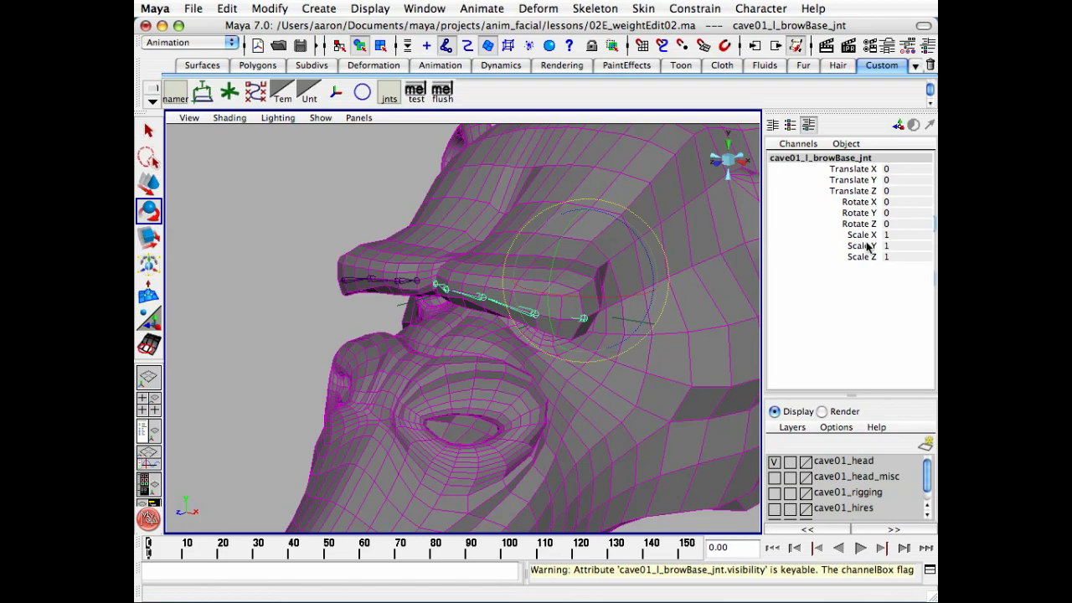
drag(866, 191, 859, 170)
right_click(857, 174)
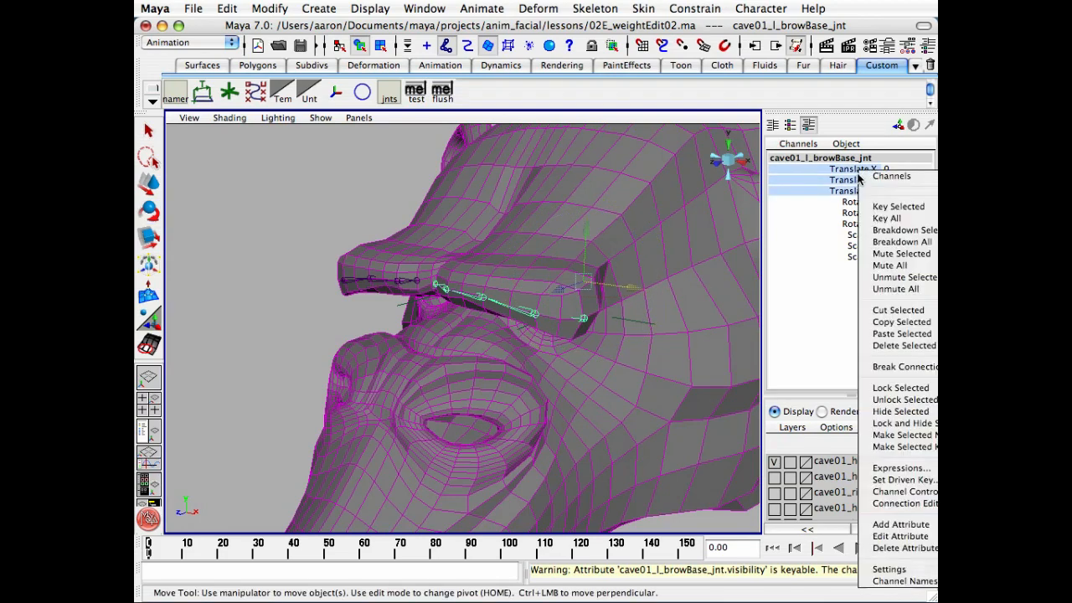
click(909, 424)
Test-scale the left brow base joint along individual axes, including Y and Z, undoing each scale
key(e)
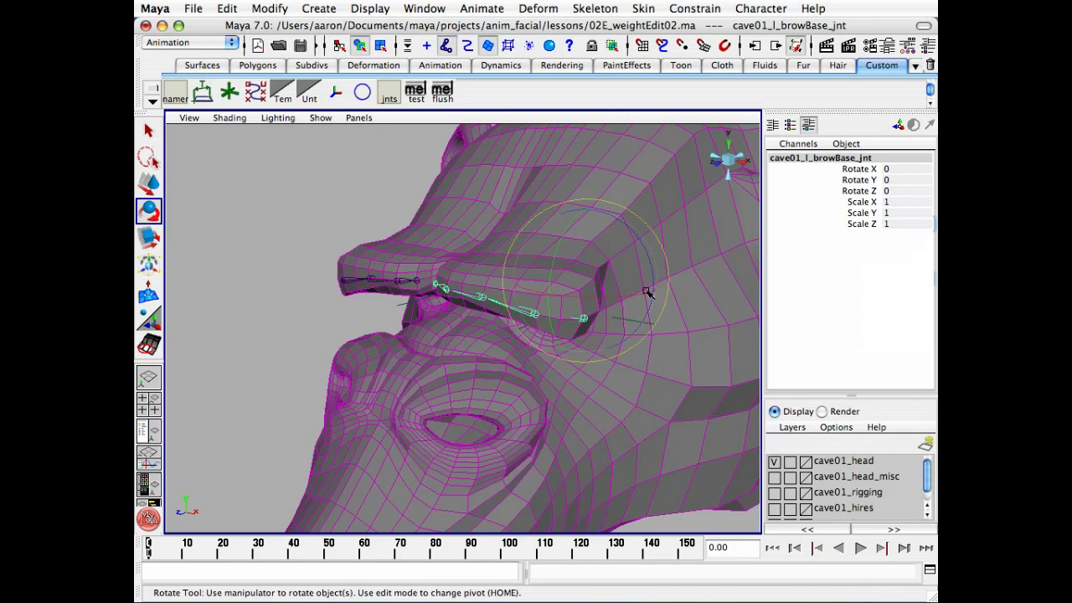
key(r)
alt+drag(617, 317, 574, 287)
key(z)
key(z)
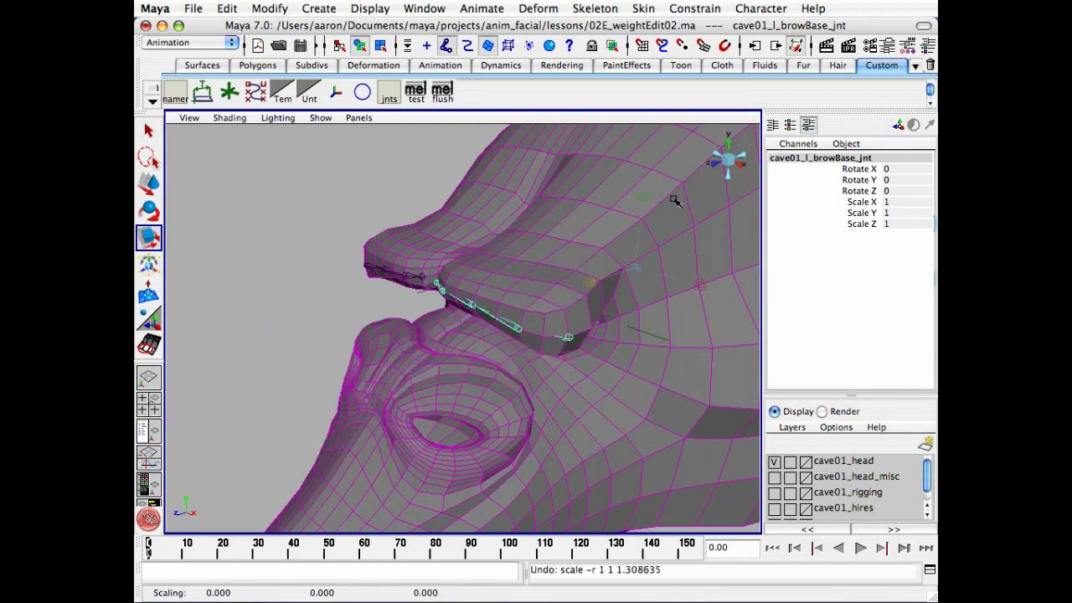
mouse_move(642, 198)
mouse_down()
mouse_move(643, 210)
mouse_move(648, 184)
mouse_up()
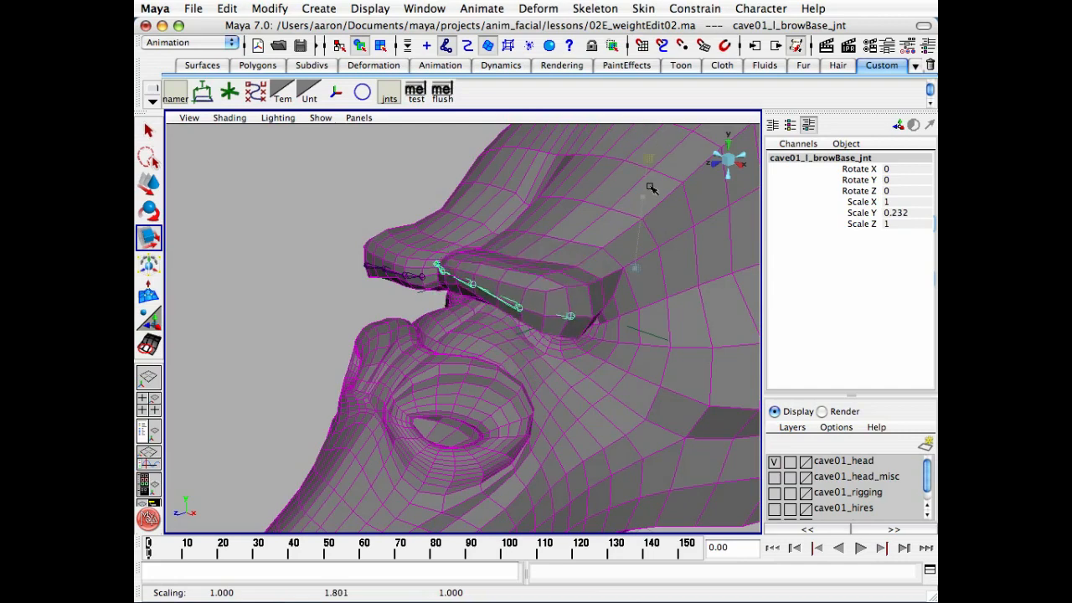
key(z)
Test-rotate the left brow freely about its base joint with the Rotate tool and undo the rotation
key(e)
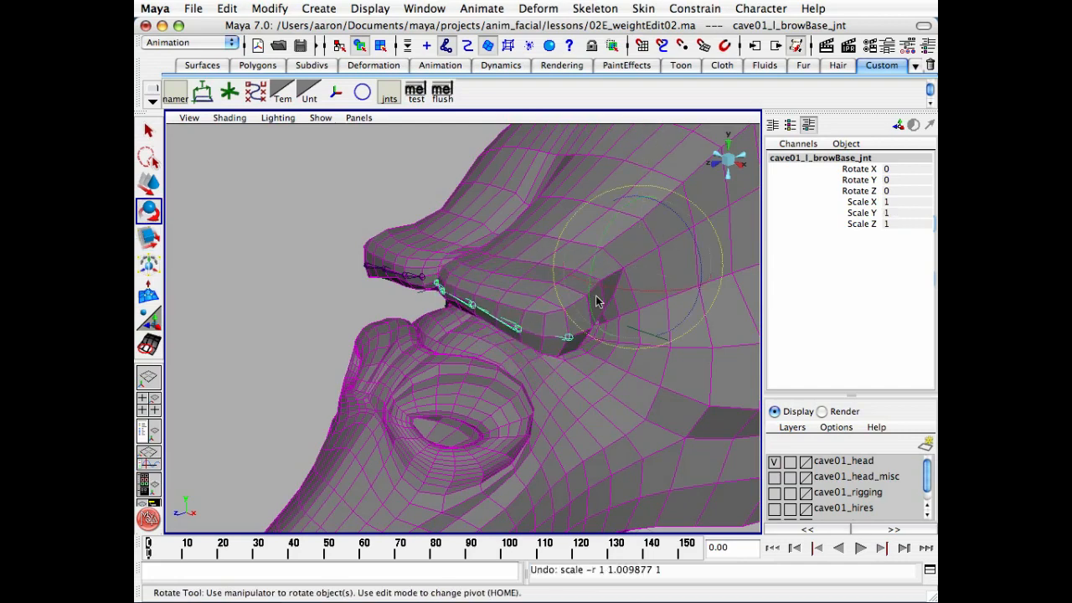
drag(598, 303, 643, 268)
key(z)
alt+drag(514, 326, 489, 325)
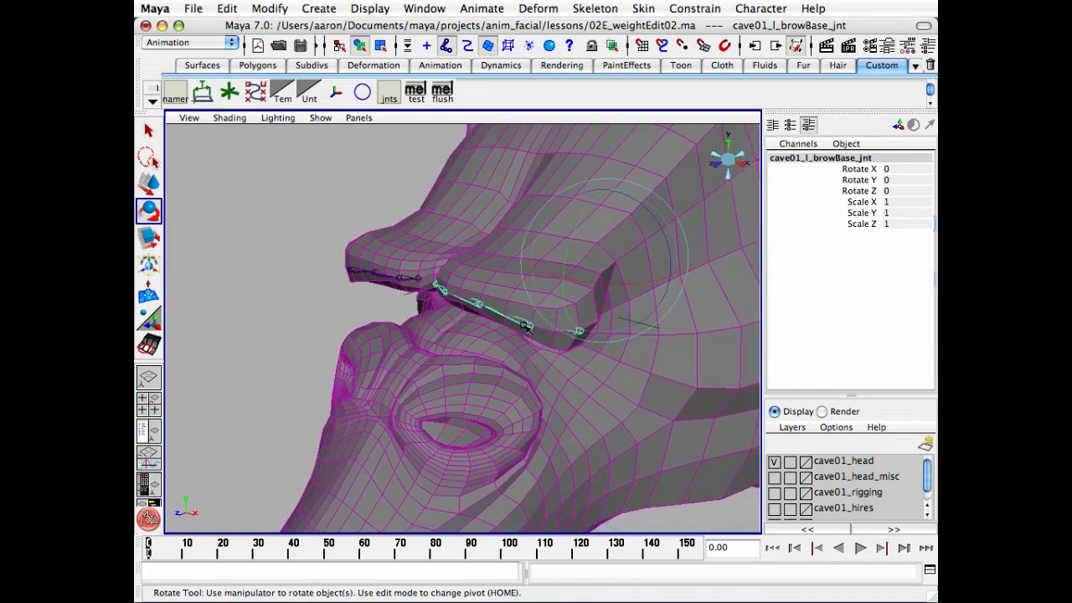
Deselect the joint and examine both brow joint chains and the surrounding head mesh from several angles
key(q)
click(314, 322)
alt+right_drag(485, 314, 428, 299)
alt+drag(429, 299, 537, 322)
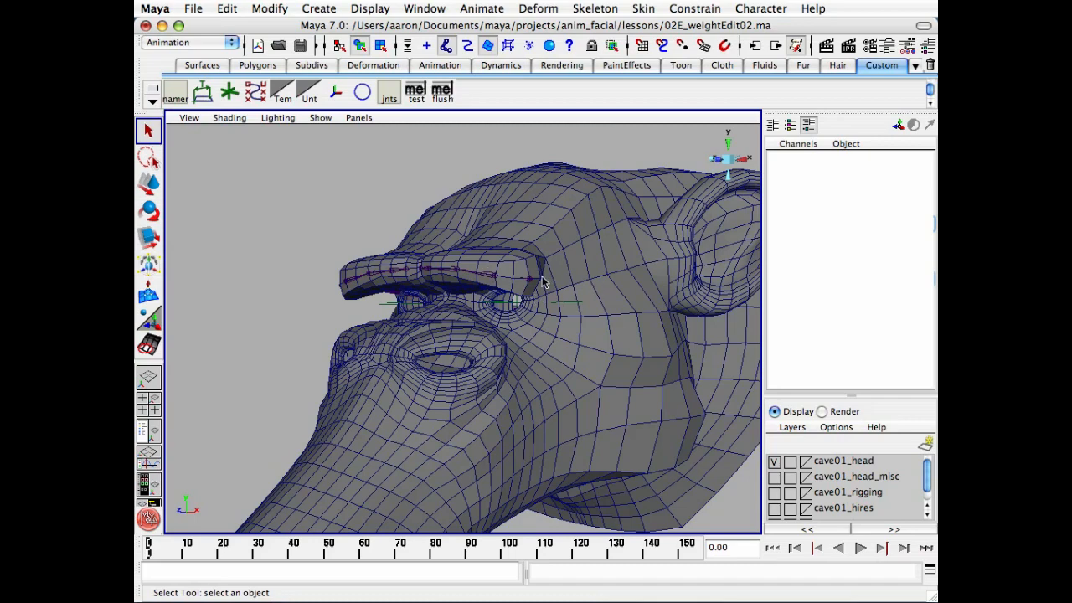
alt+drag(514, 299, 463, 234)
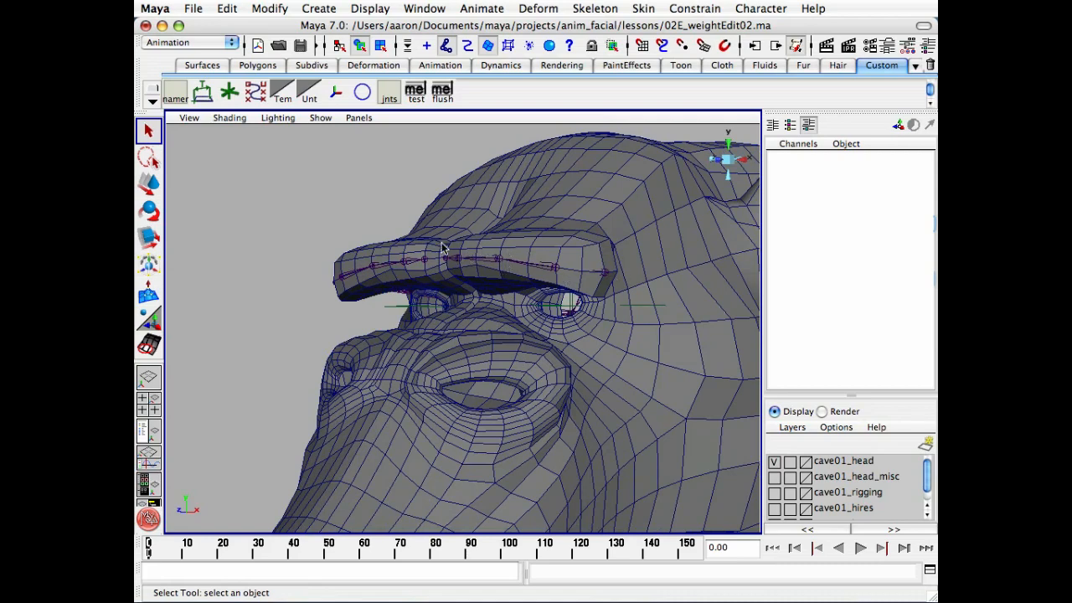
alt+drag(550, 286, 562, 296)
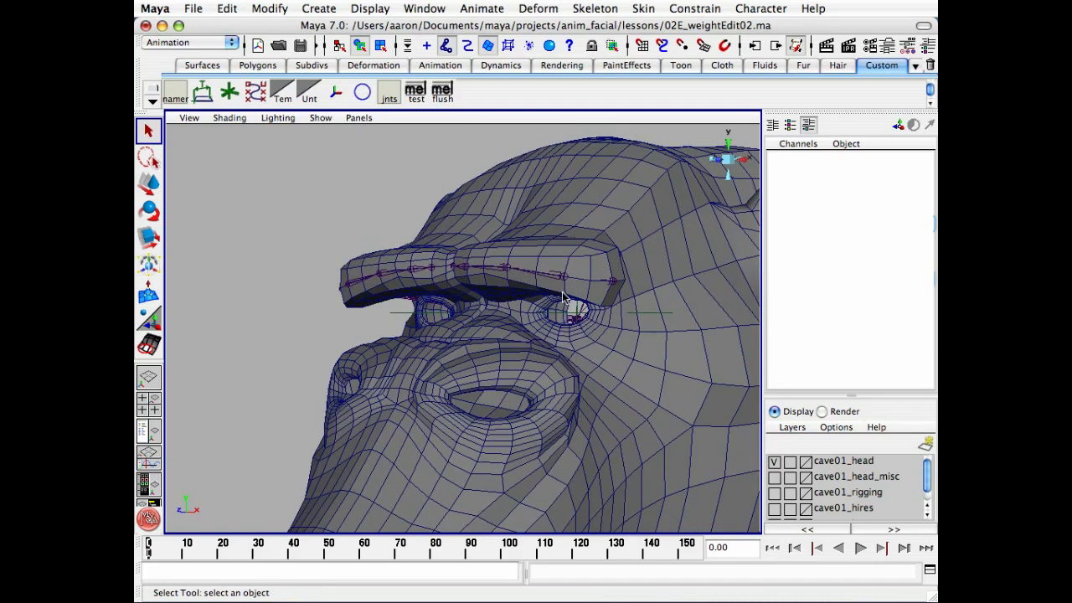